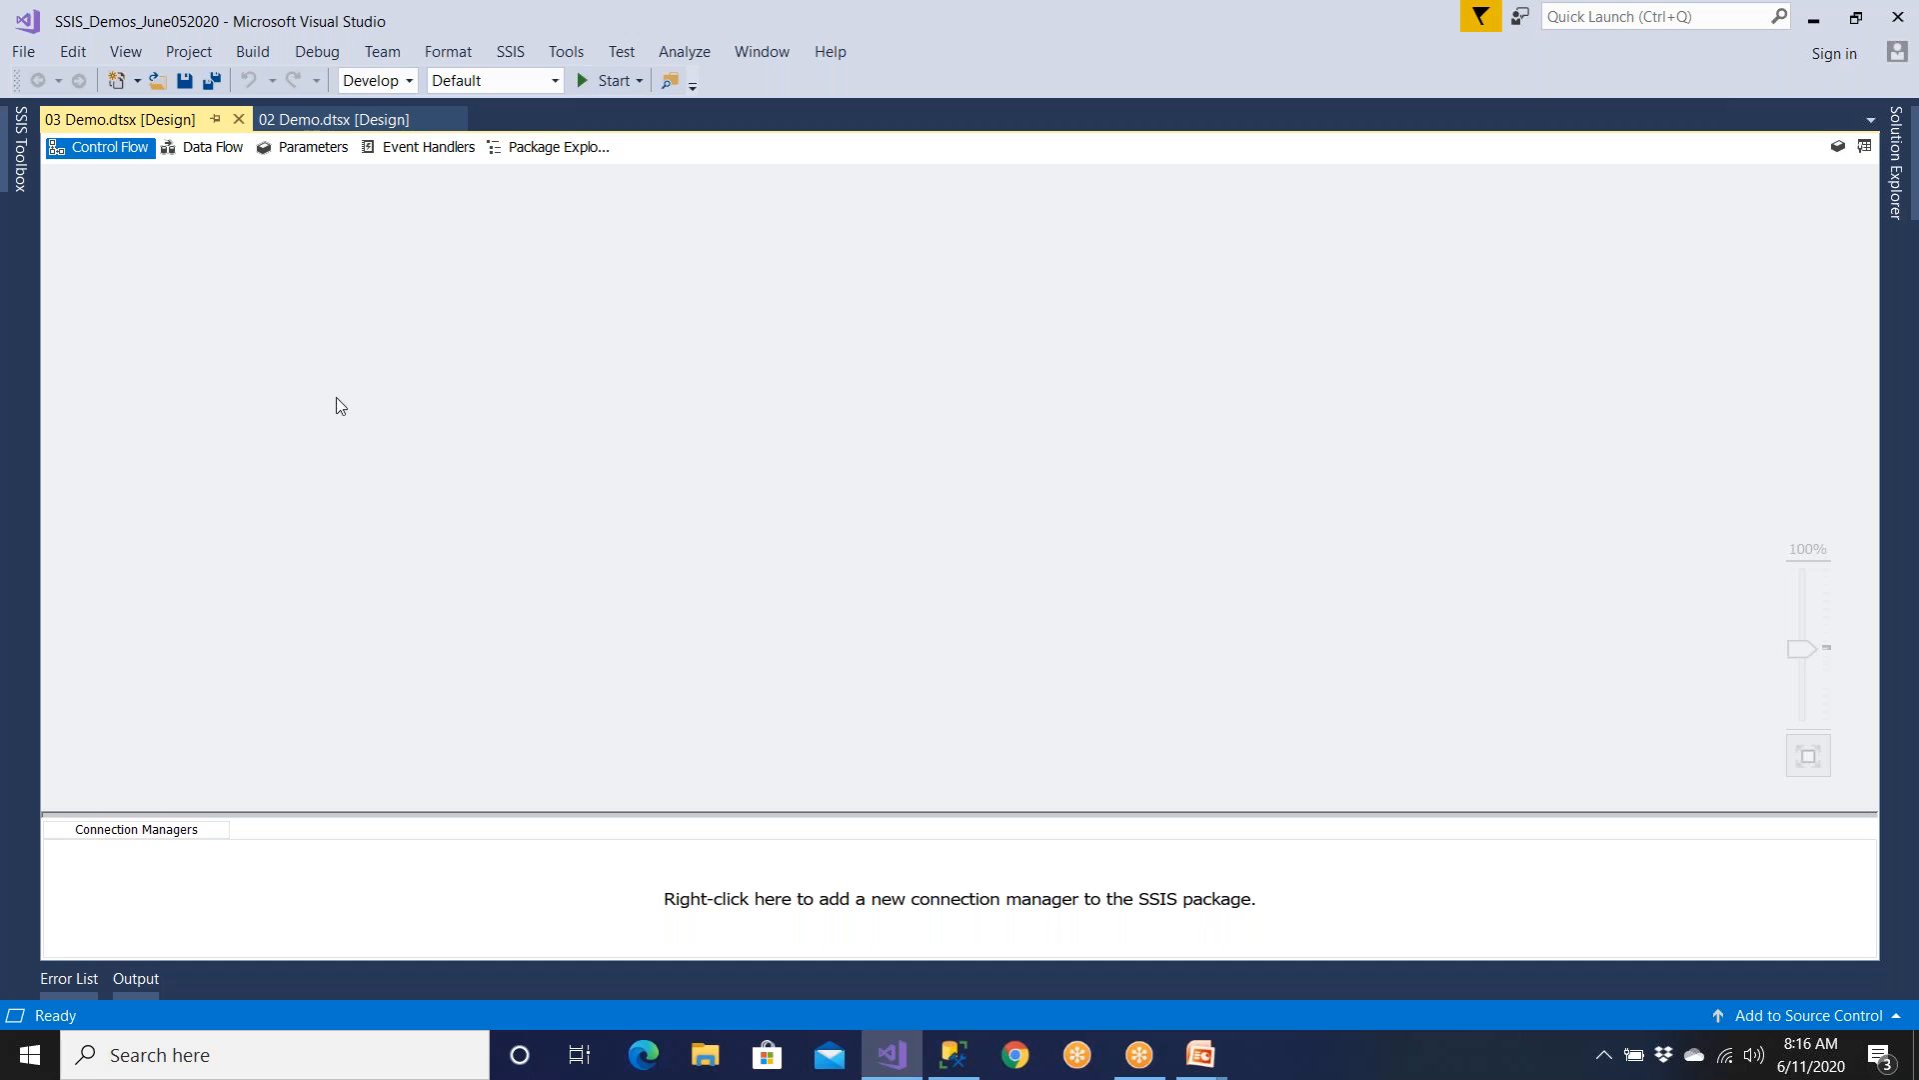
- Keep the SSIS Toolbox permanently visible and select the Execute Package Task in it
left_click(20, 145)
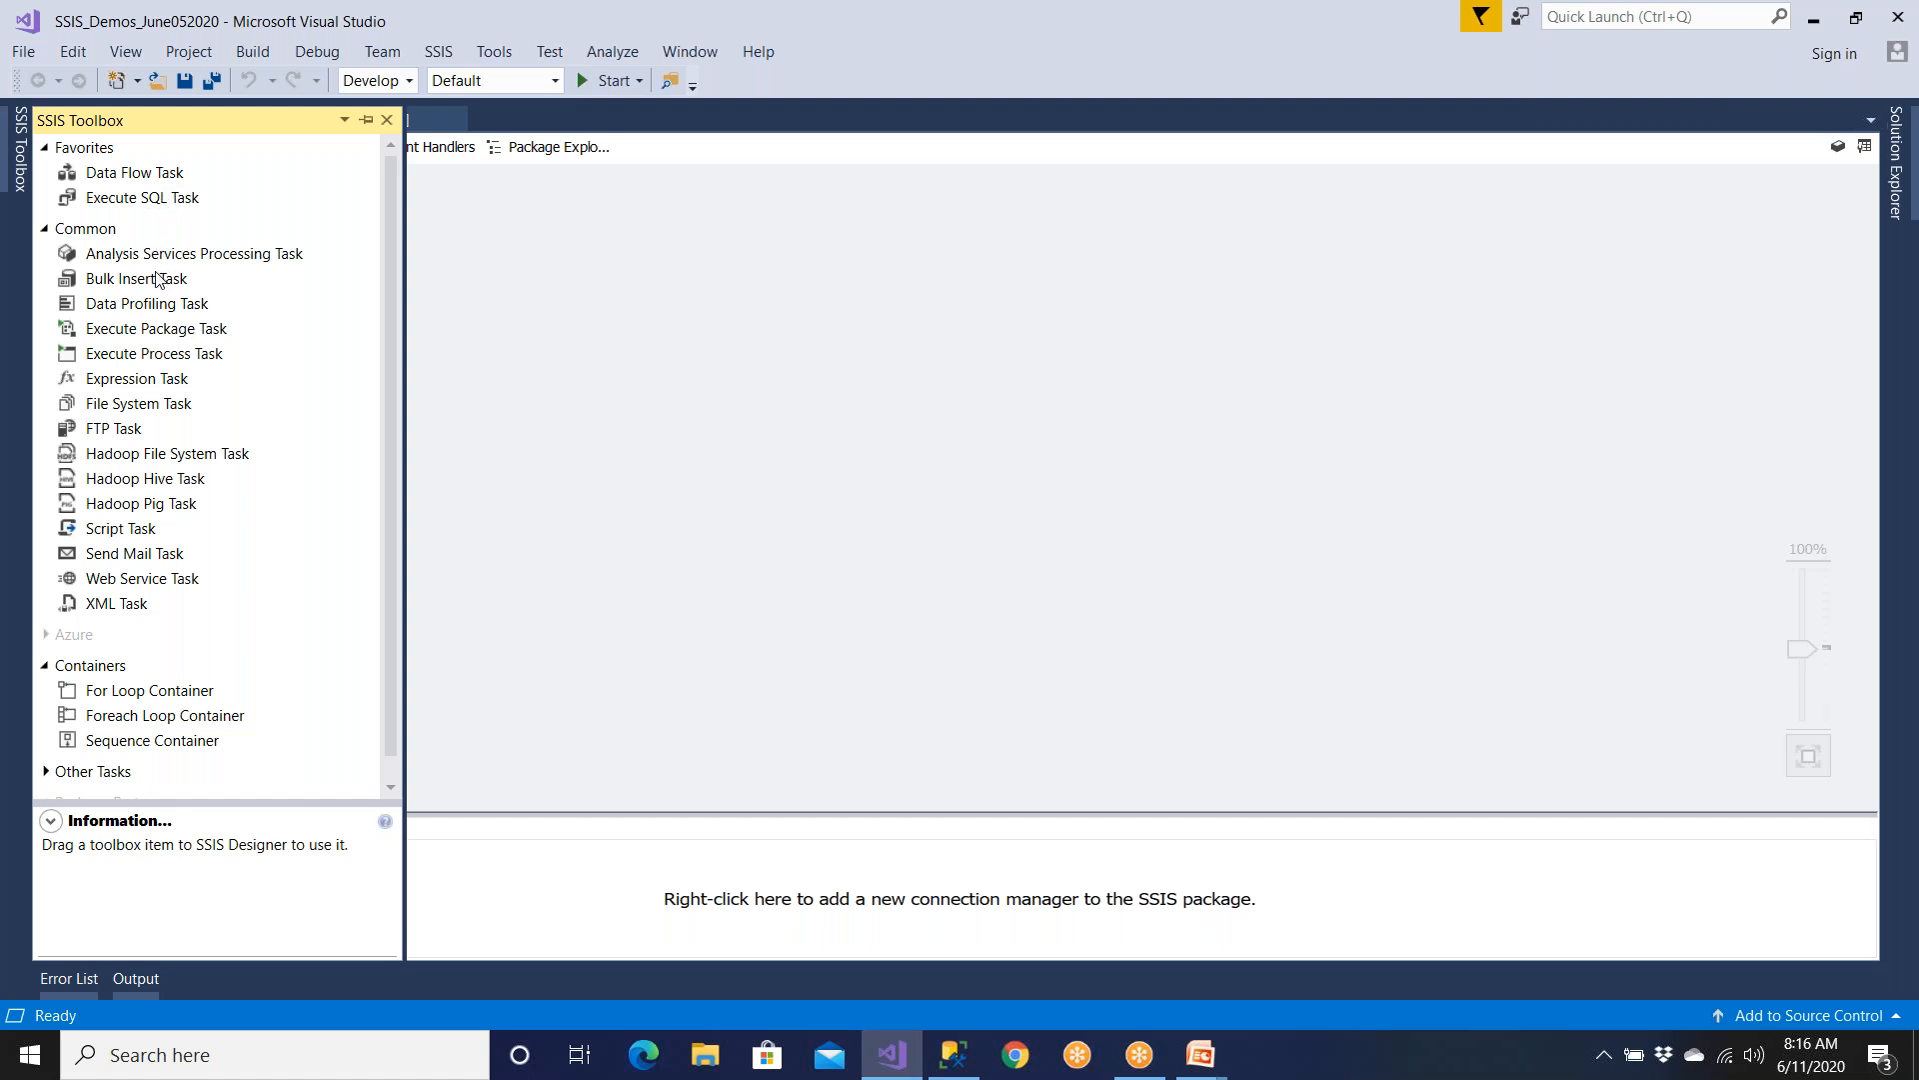
left_click(160, 337)
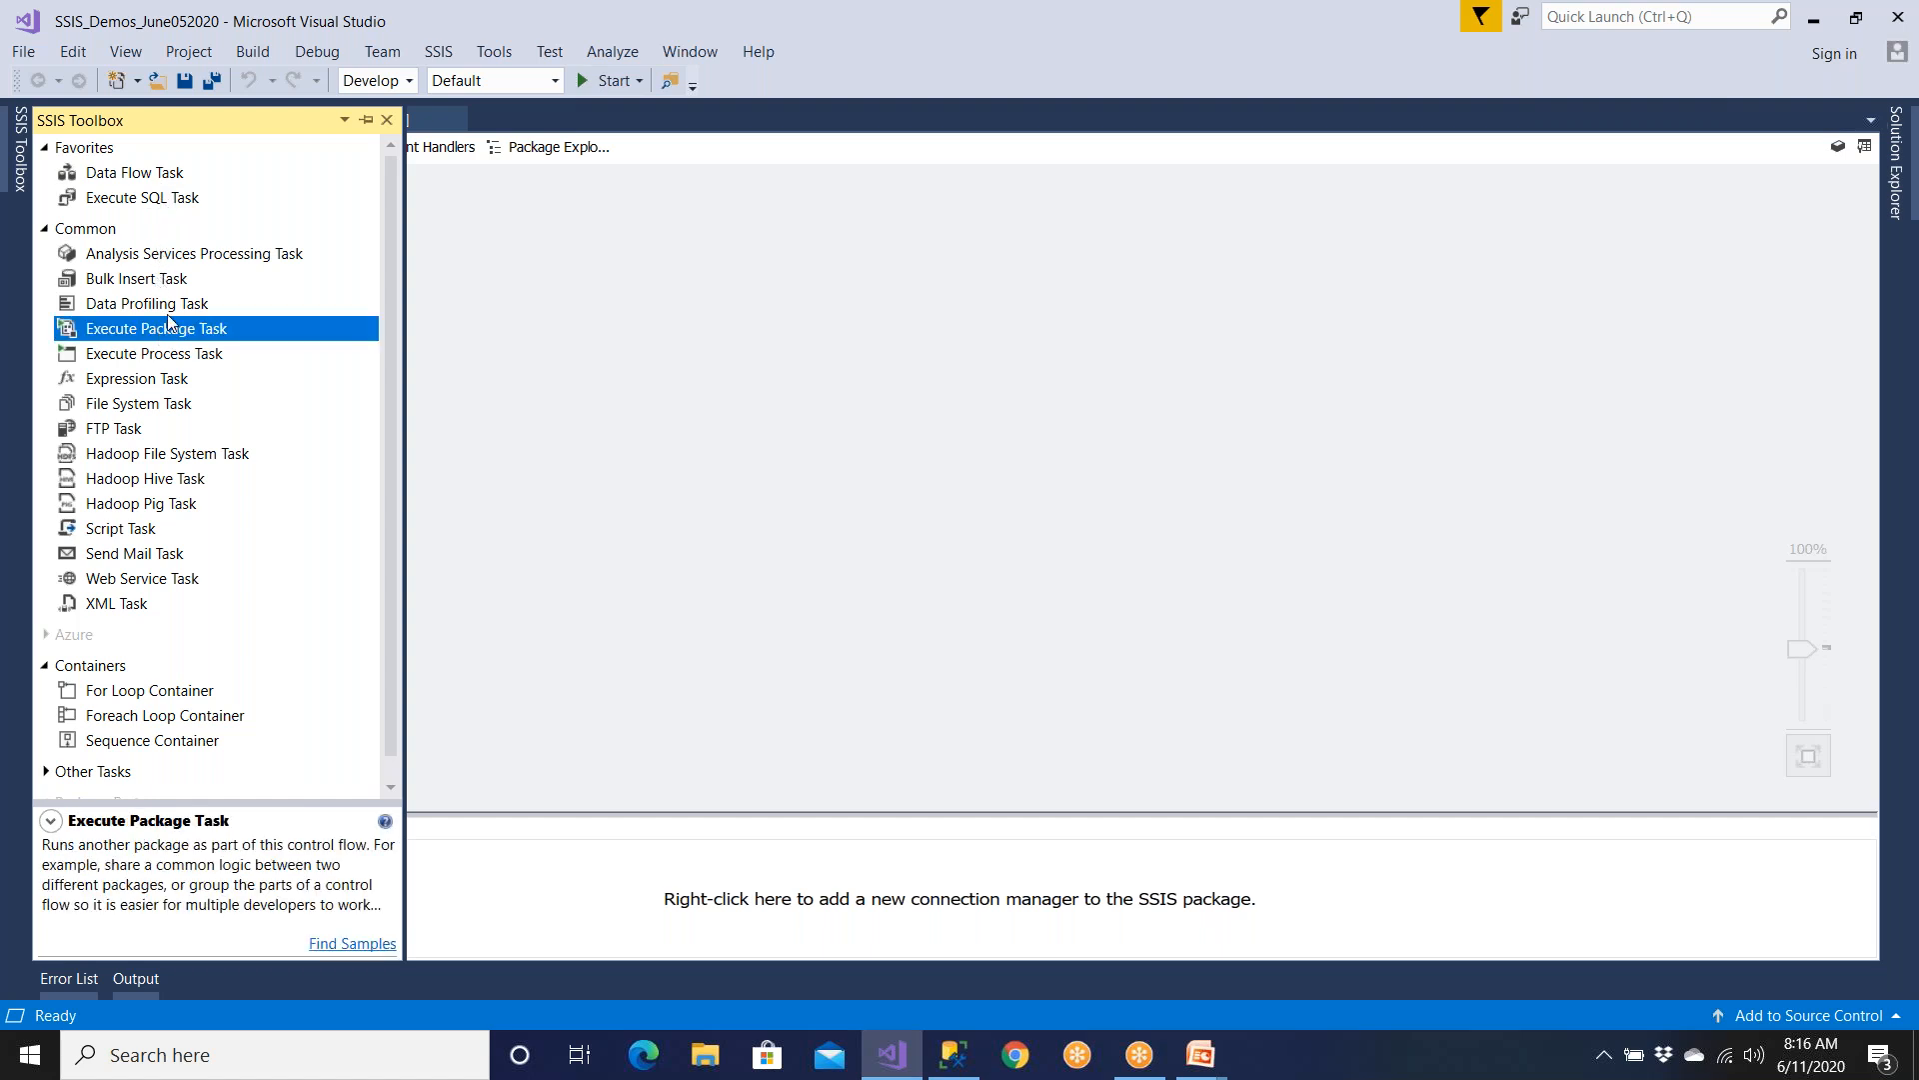
left_click(366, 119)
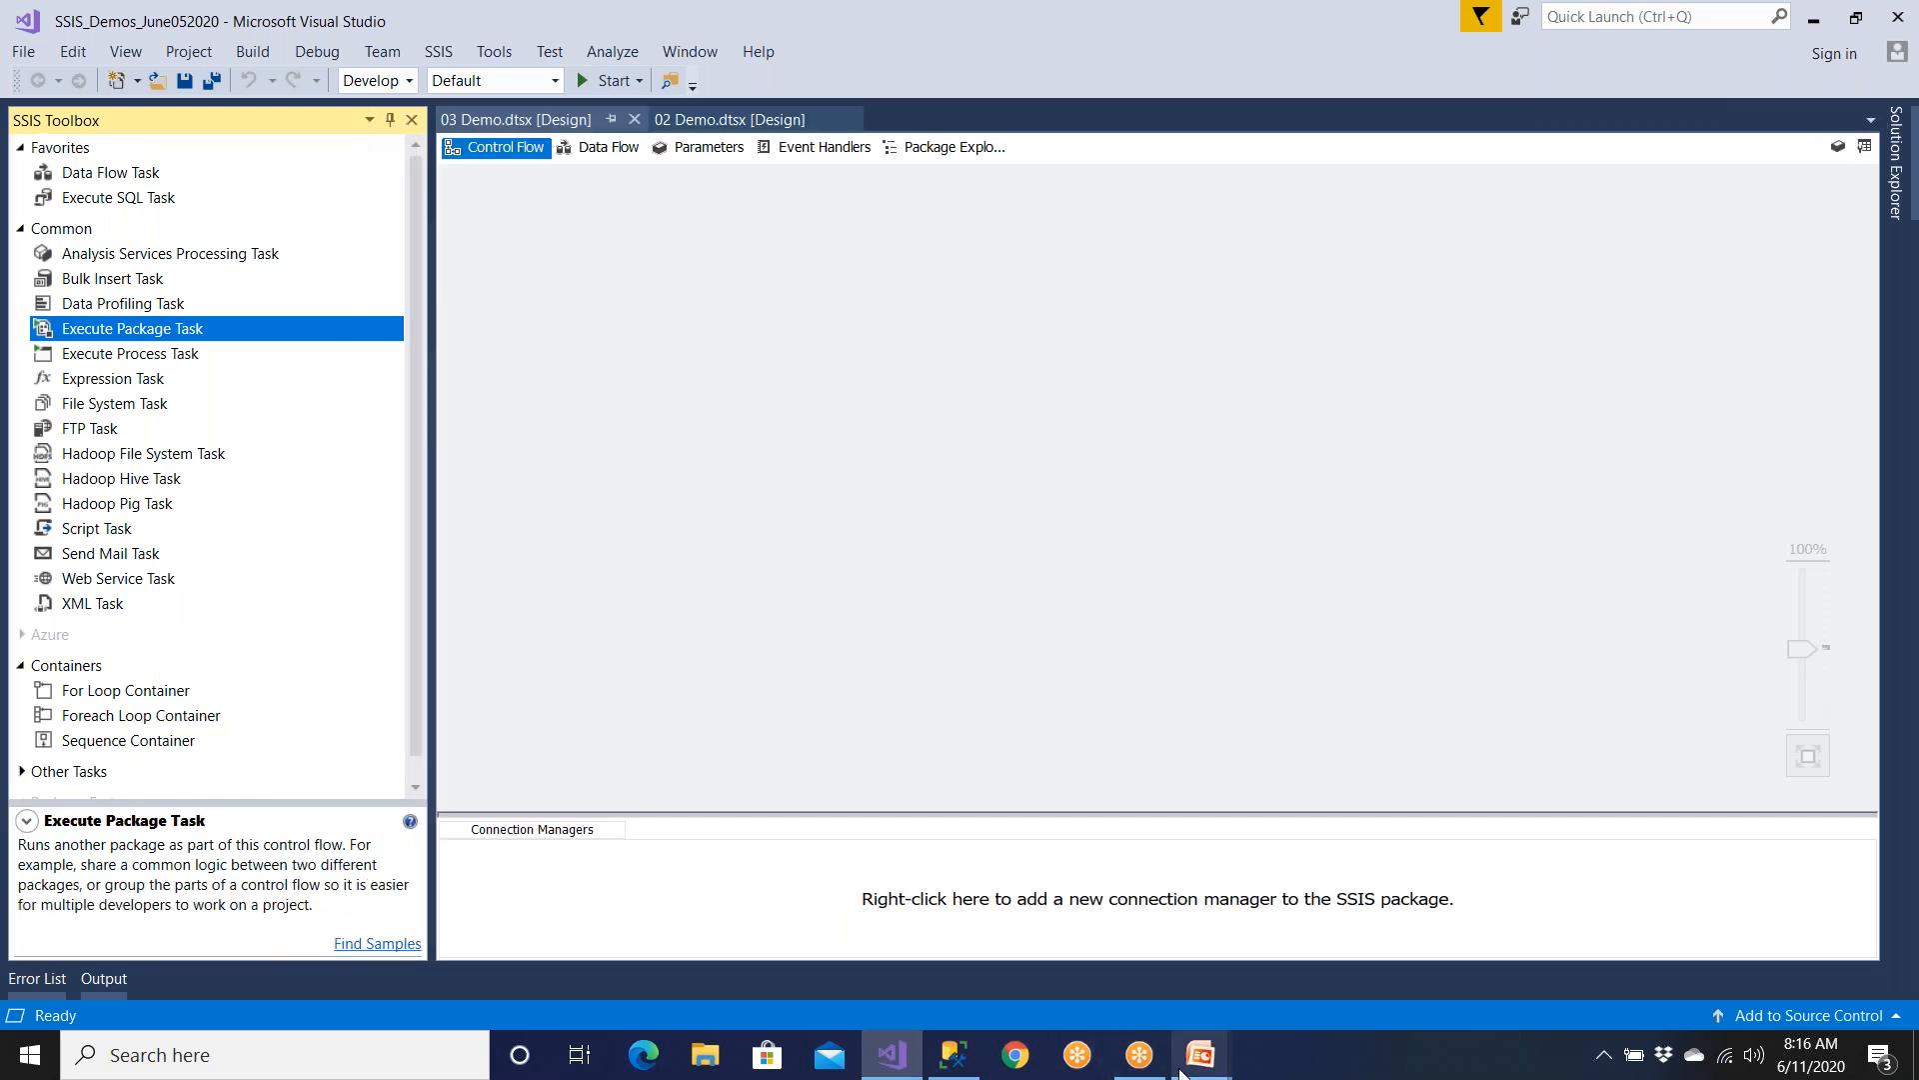
- Switch to the PowerPoint slideshow and go through the control flow task slides up to the Execute Package Task slide
mouse_move(1199, 1055)
left_click(1316, 974)
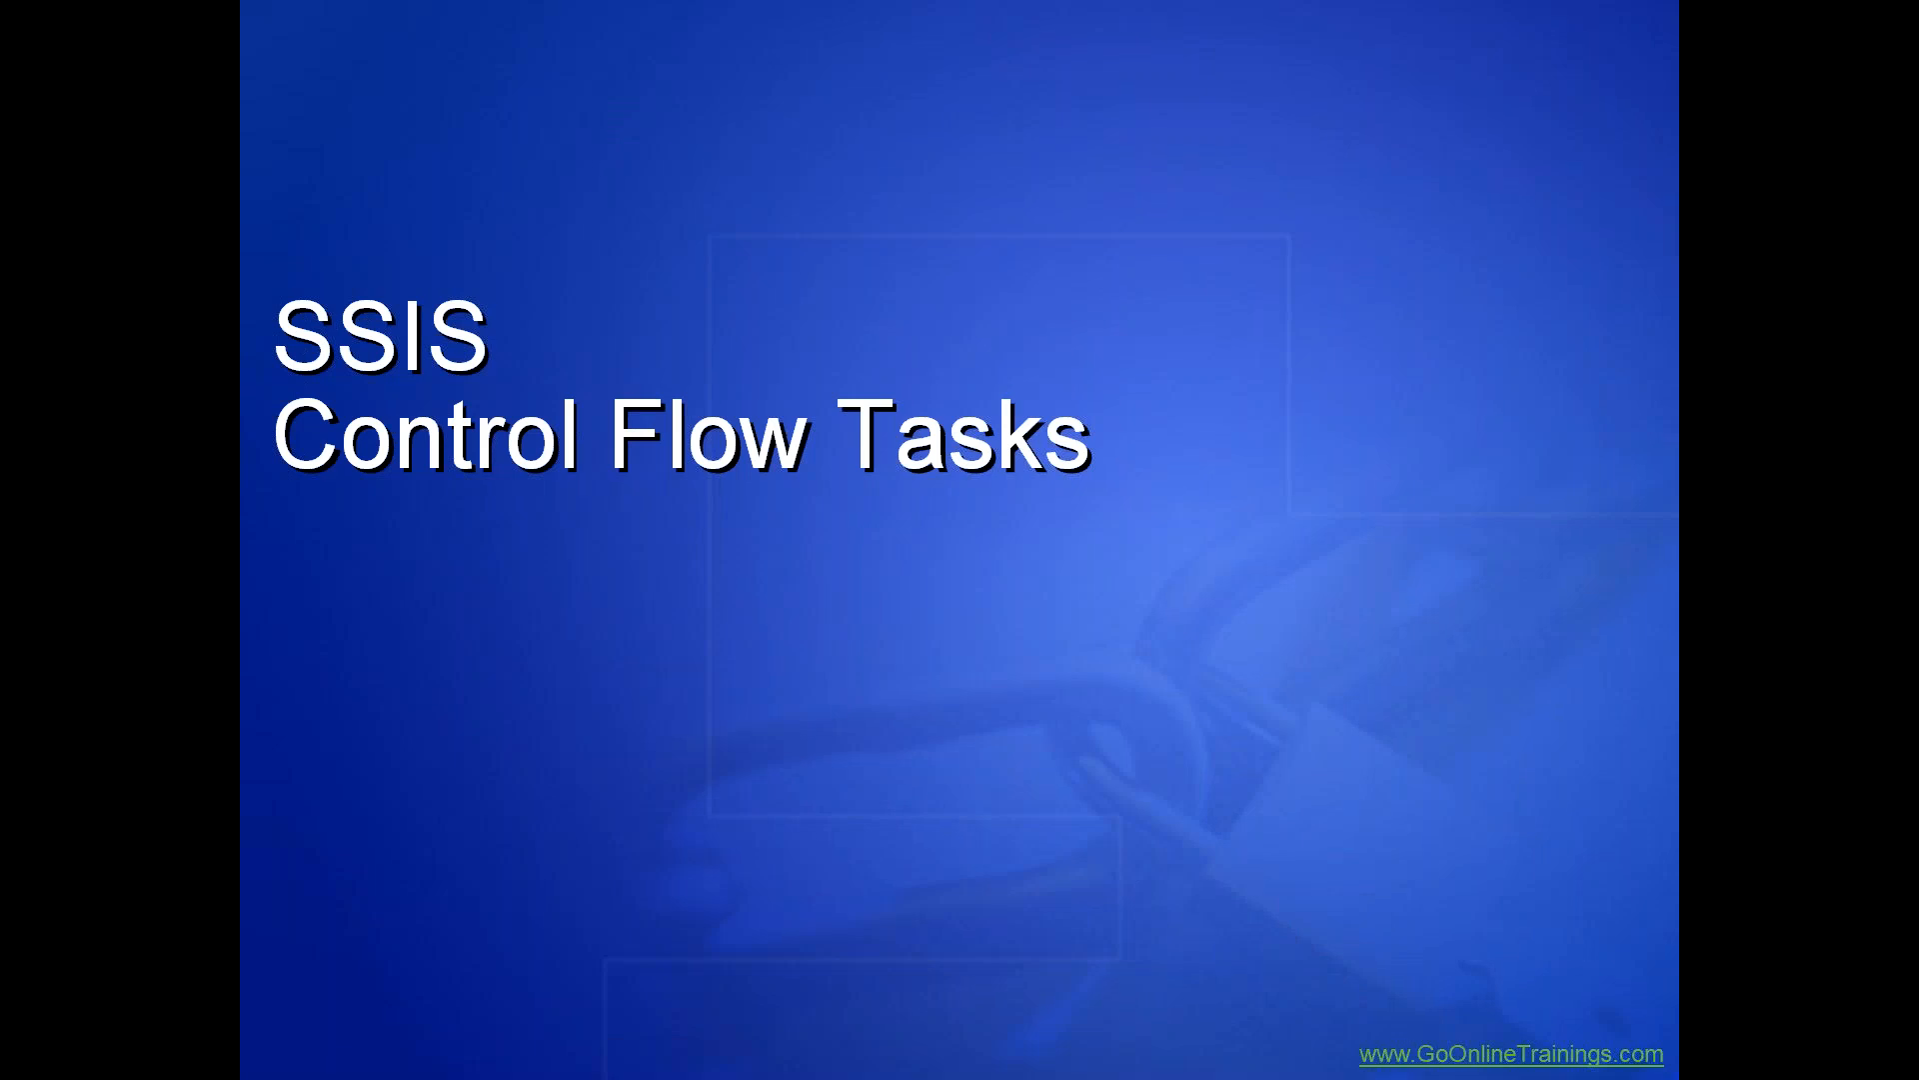
key("Right")
key("Right")
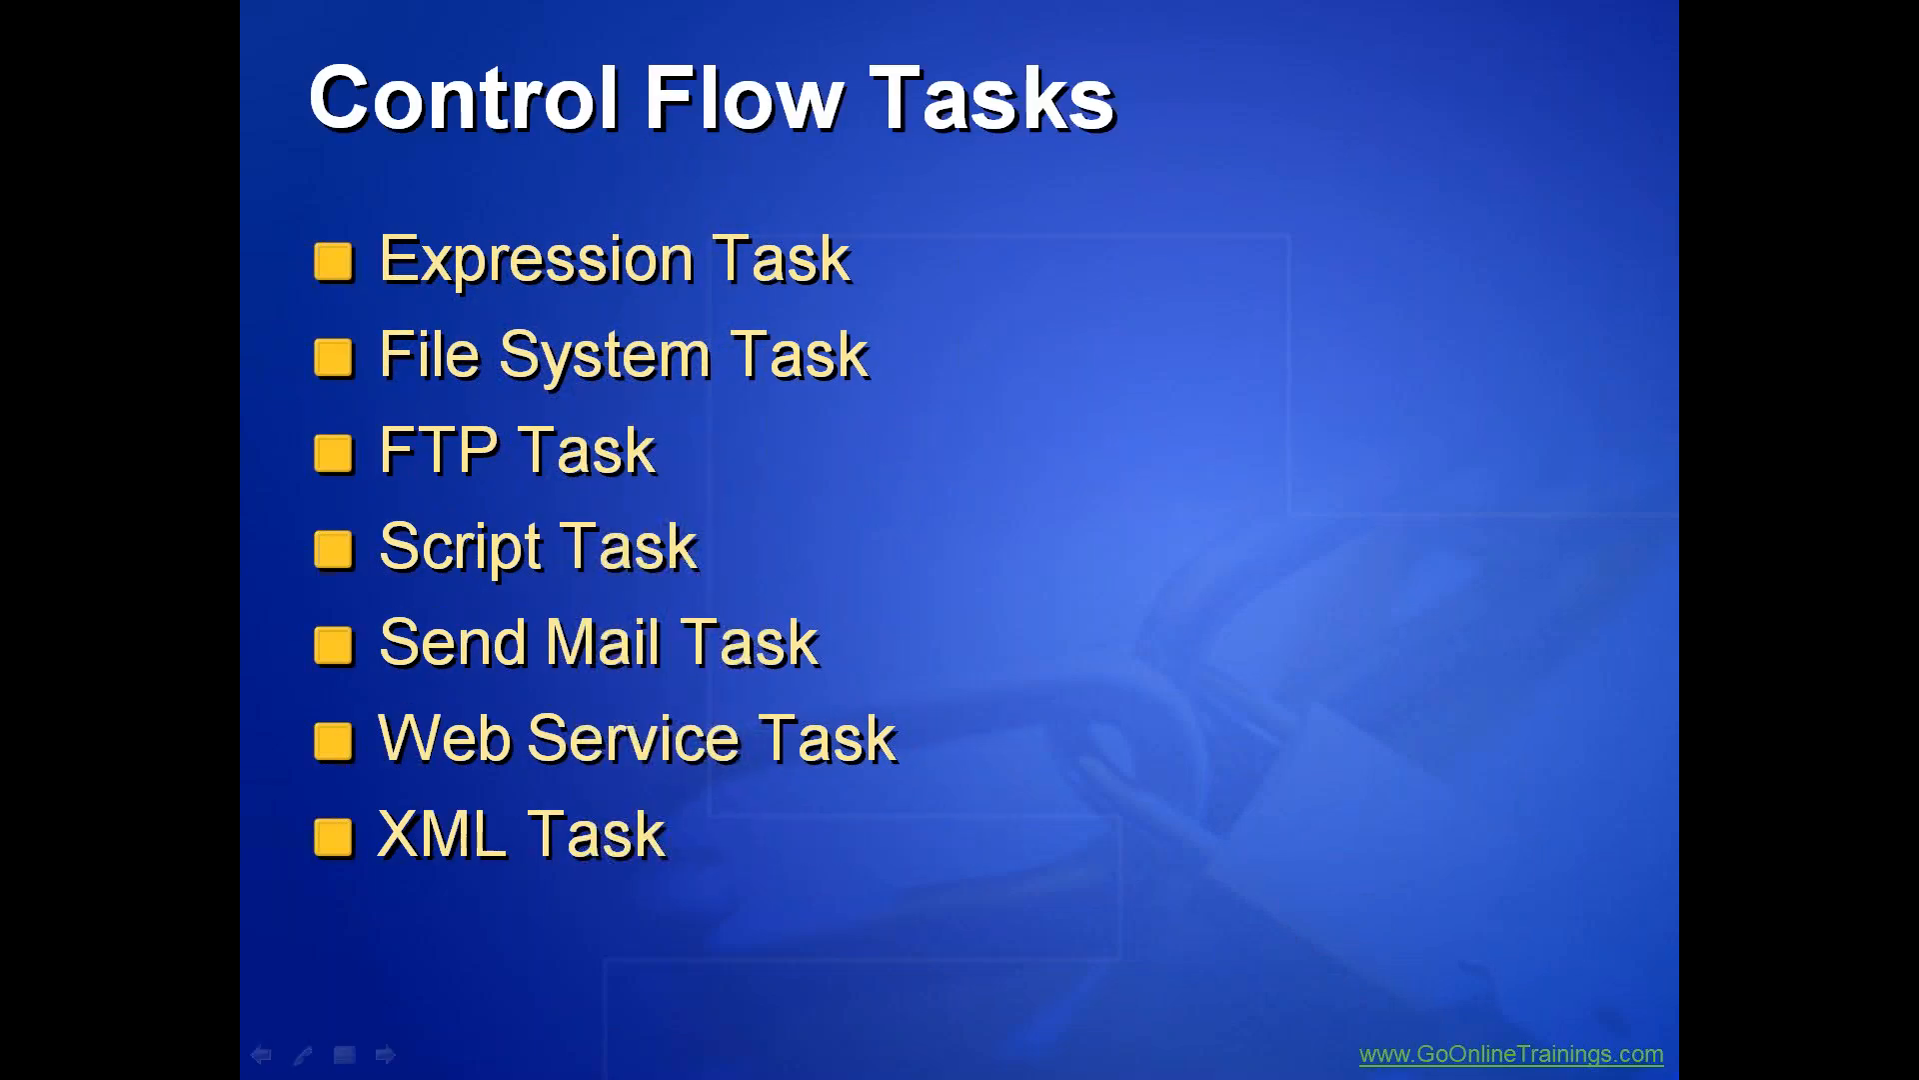
key("Right")
key("Right")
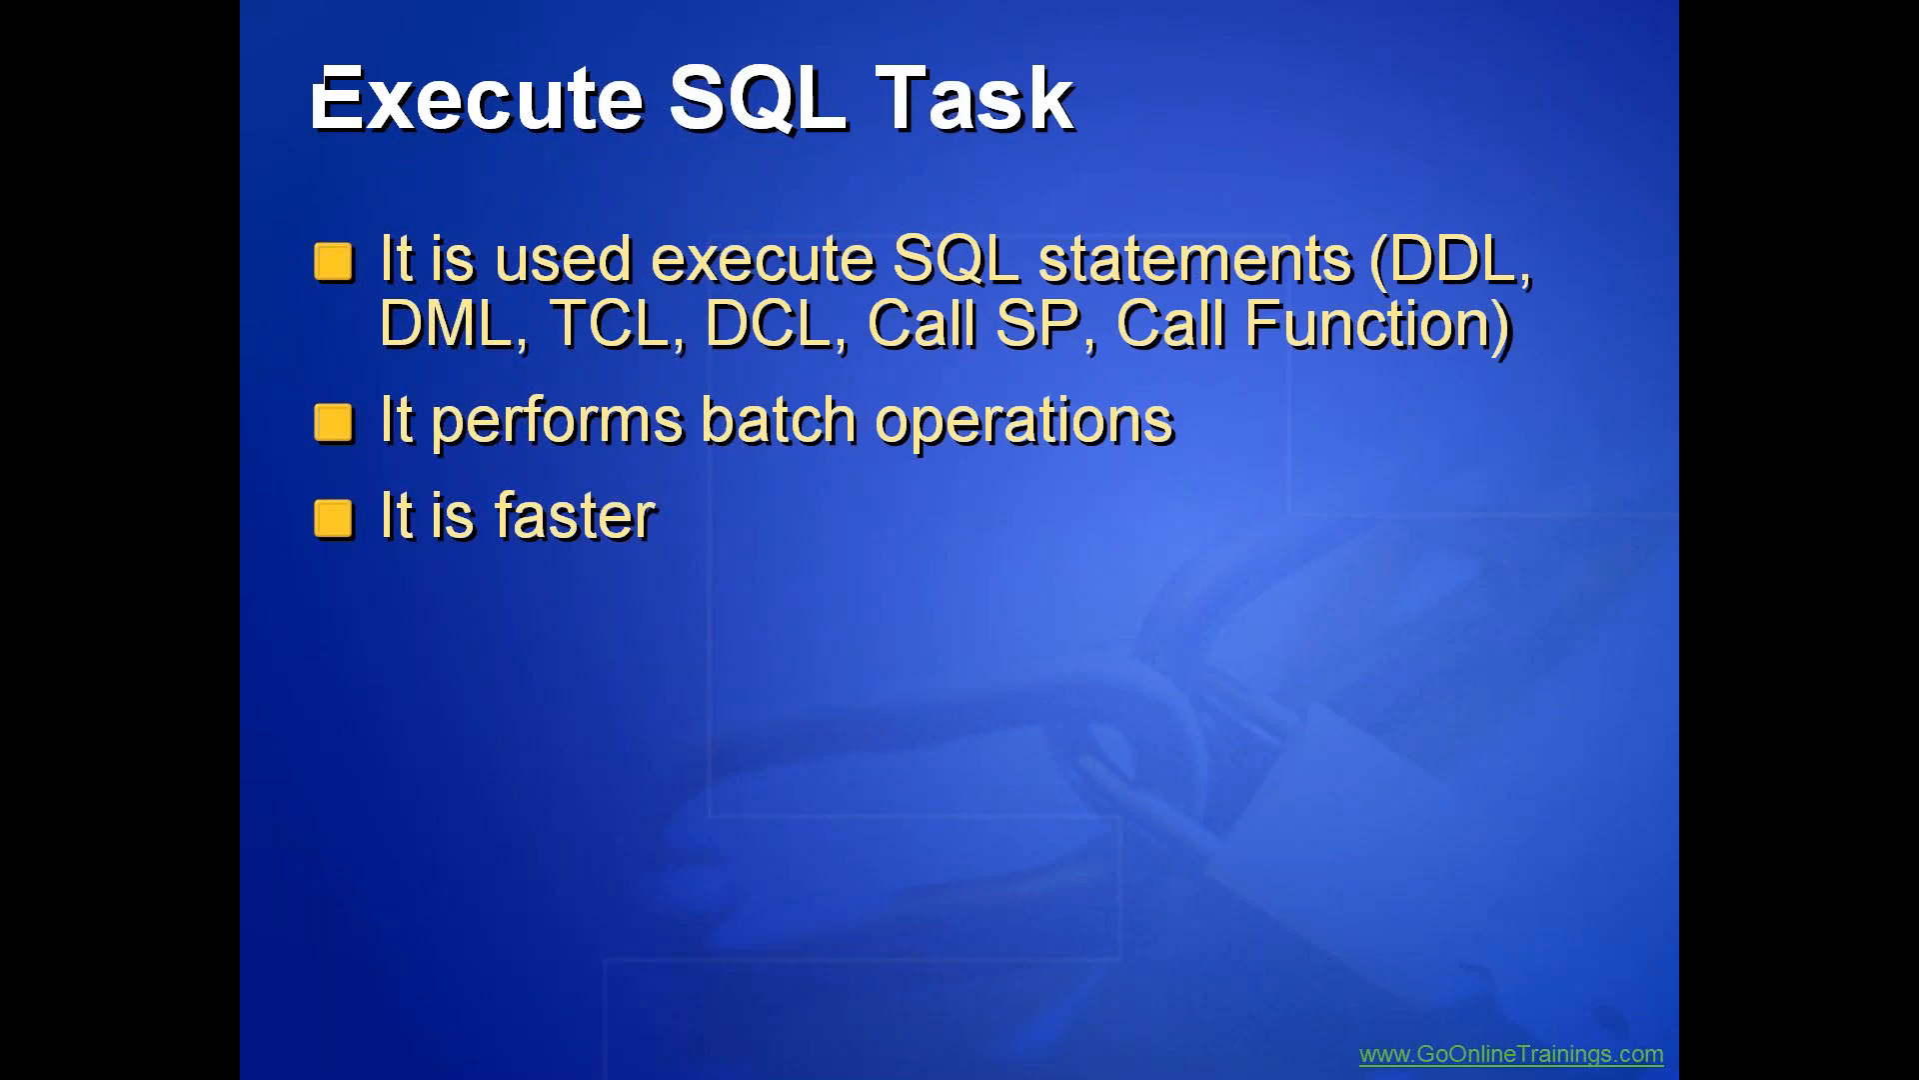
key("Right")
key("Right")
key("Right")
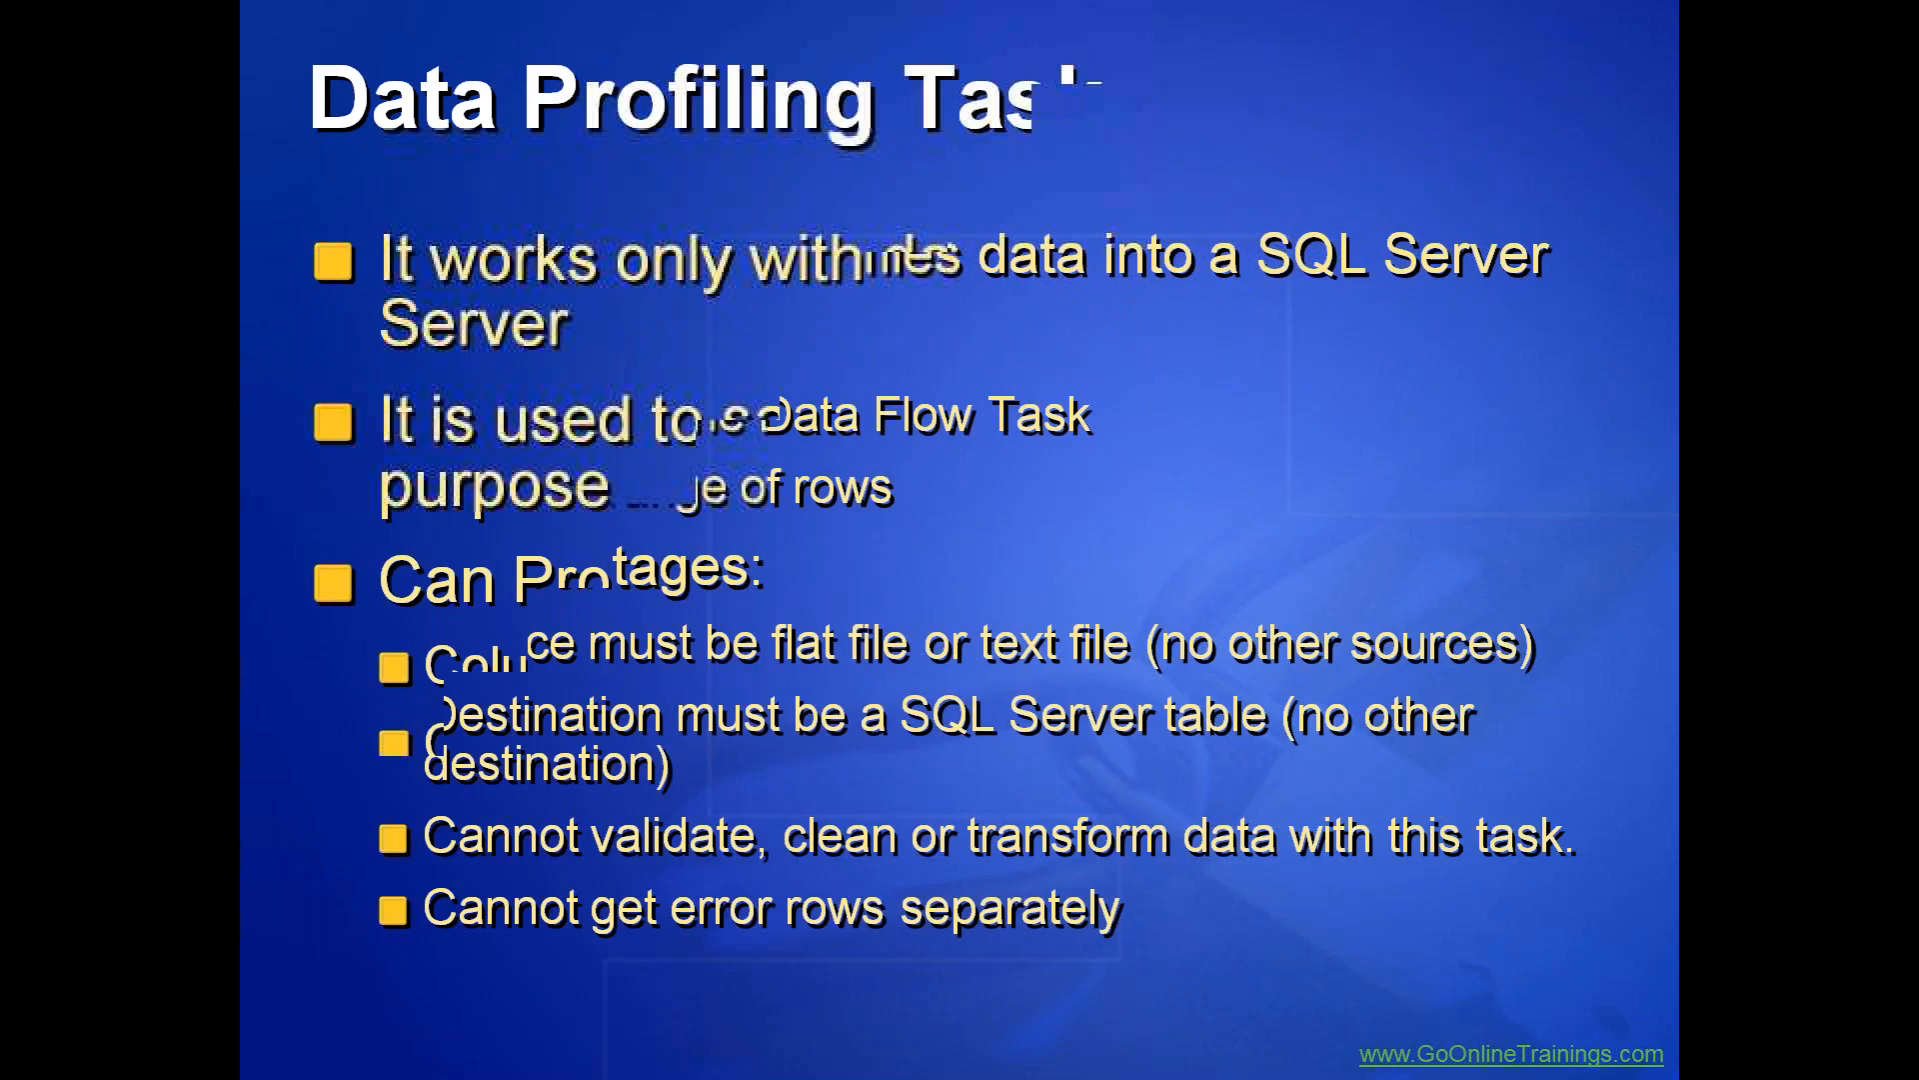
key("Right")
key("Right")
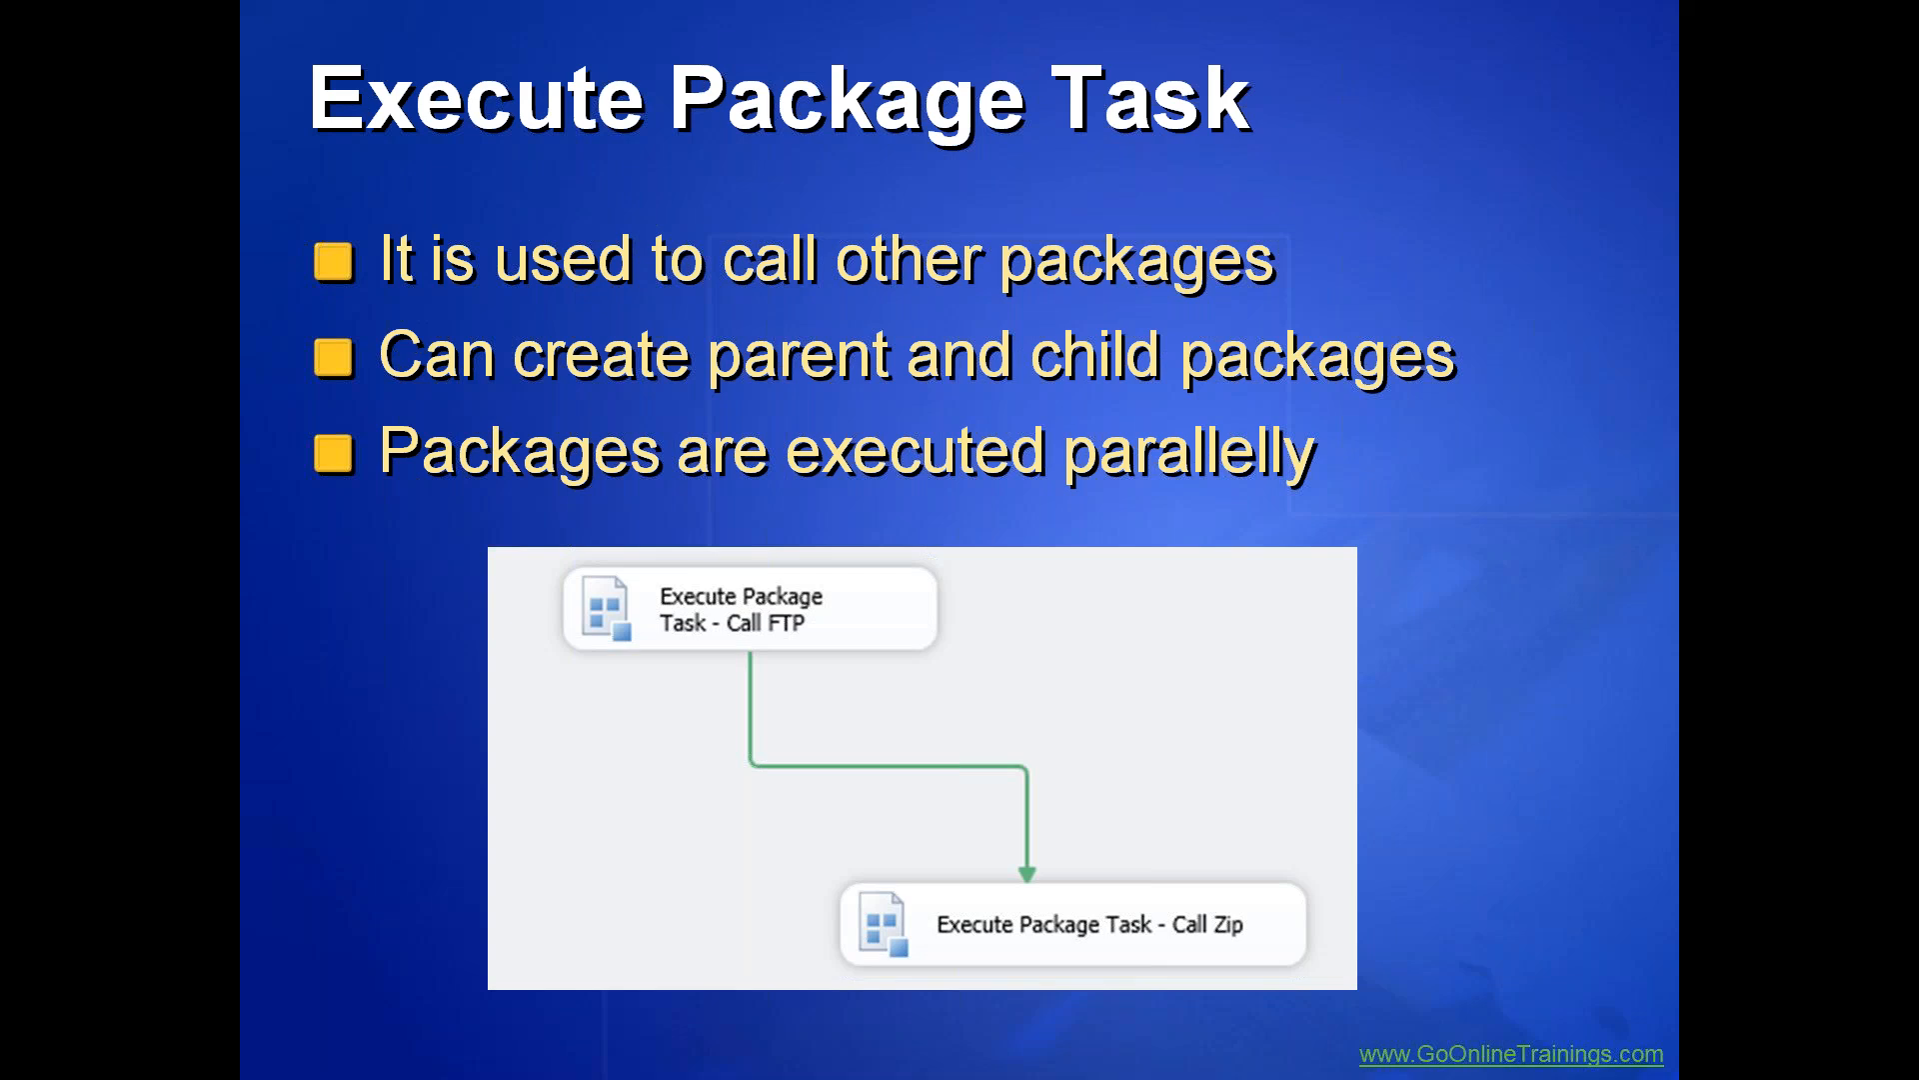
- Switch back to Visual Studio and go through the project's demo packages, bringing up the 02 Demo.dtsx control flow
key("super")
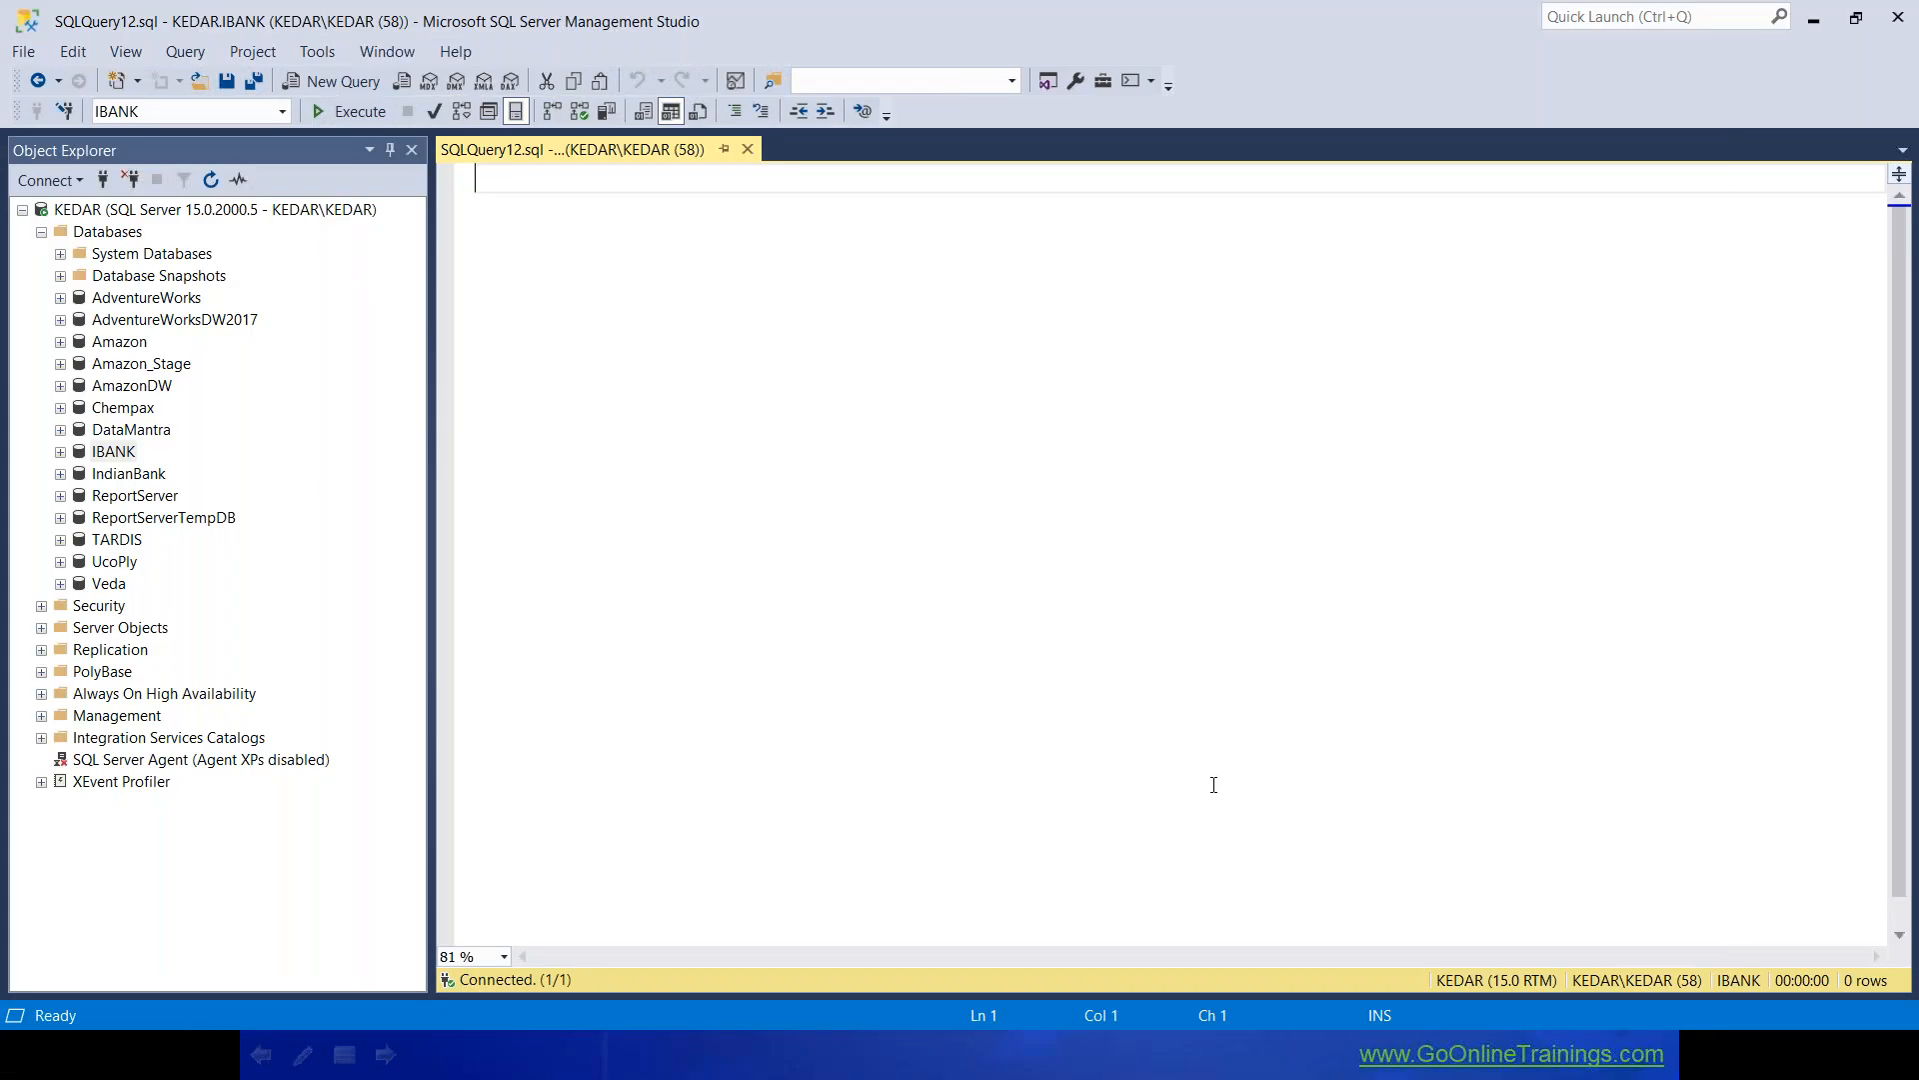
key("super")
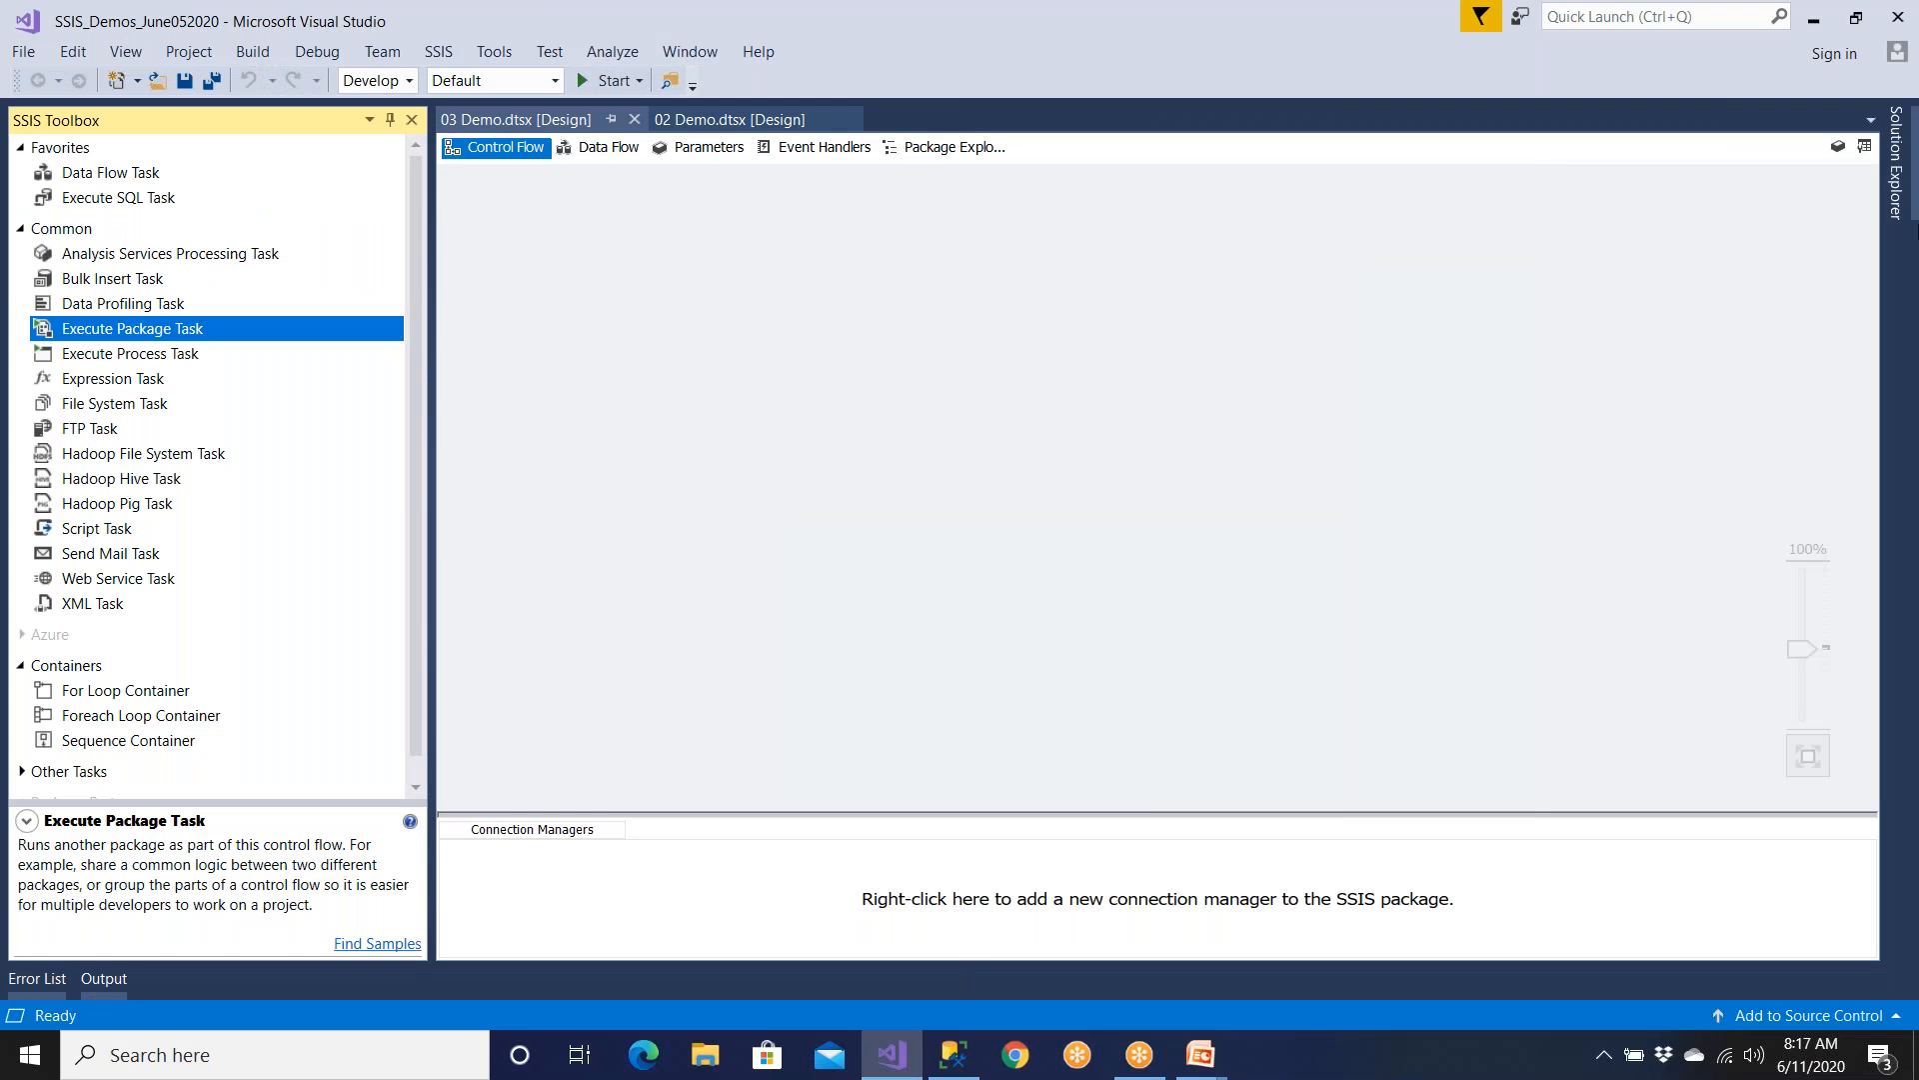
left_click(1899, 200)
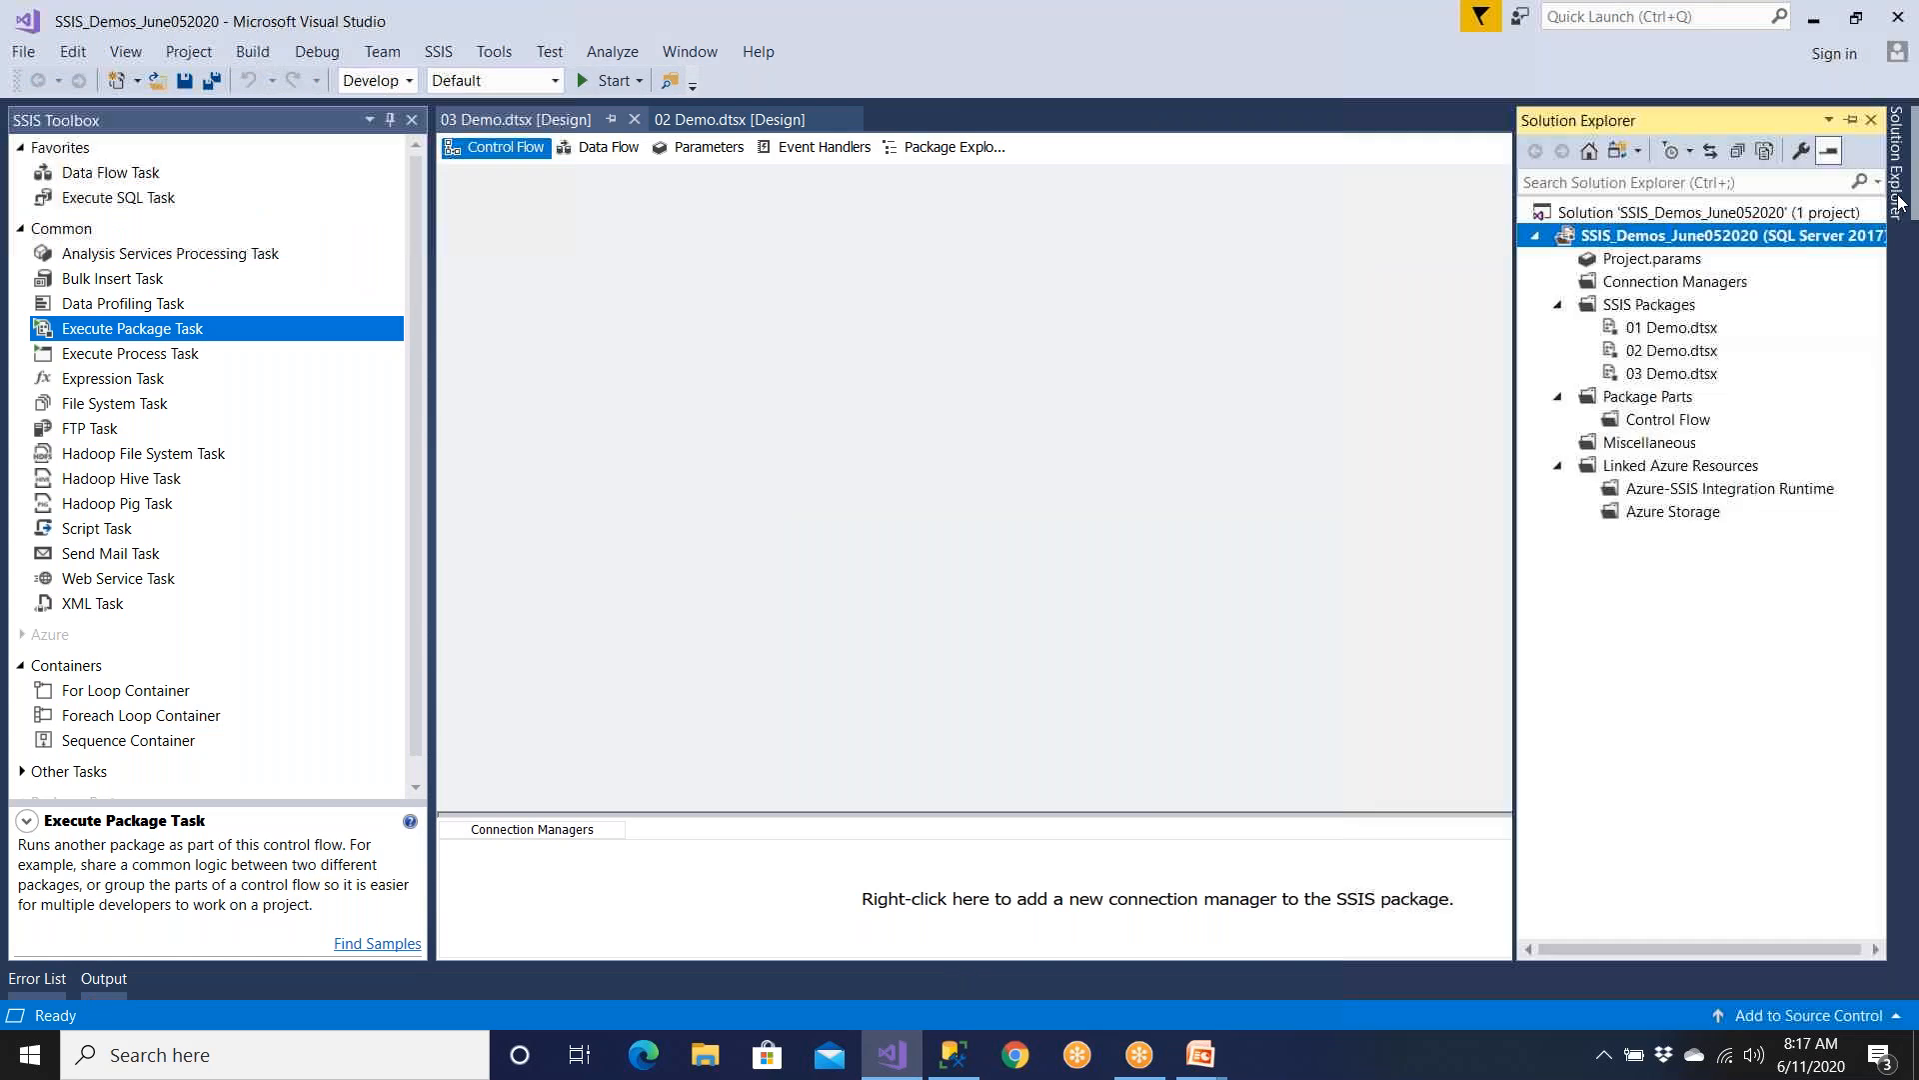
double_click(1685, 328)
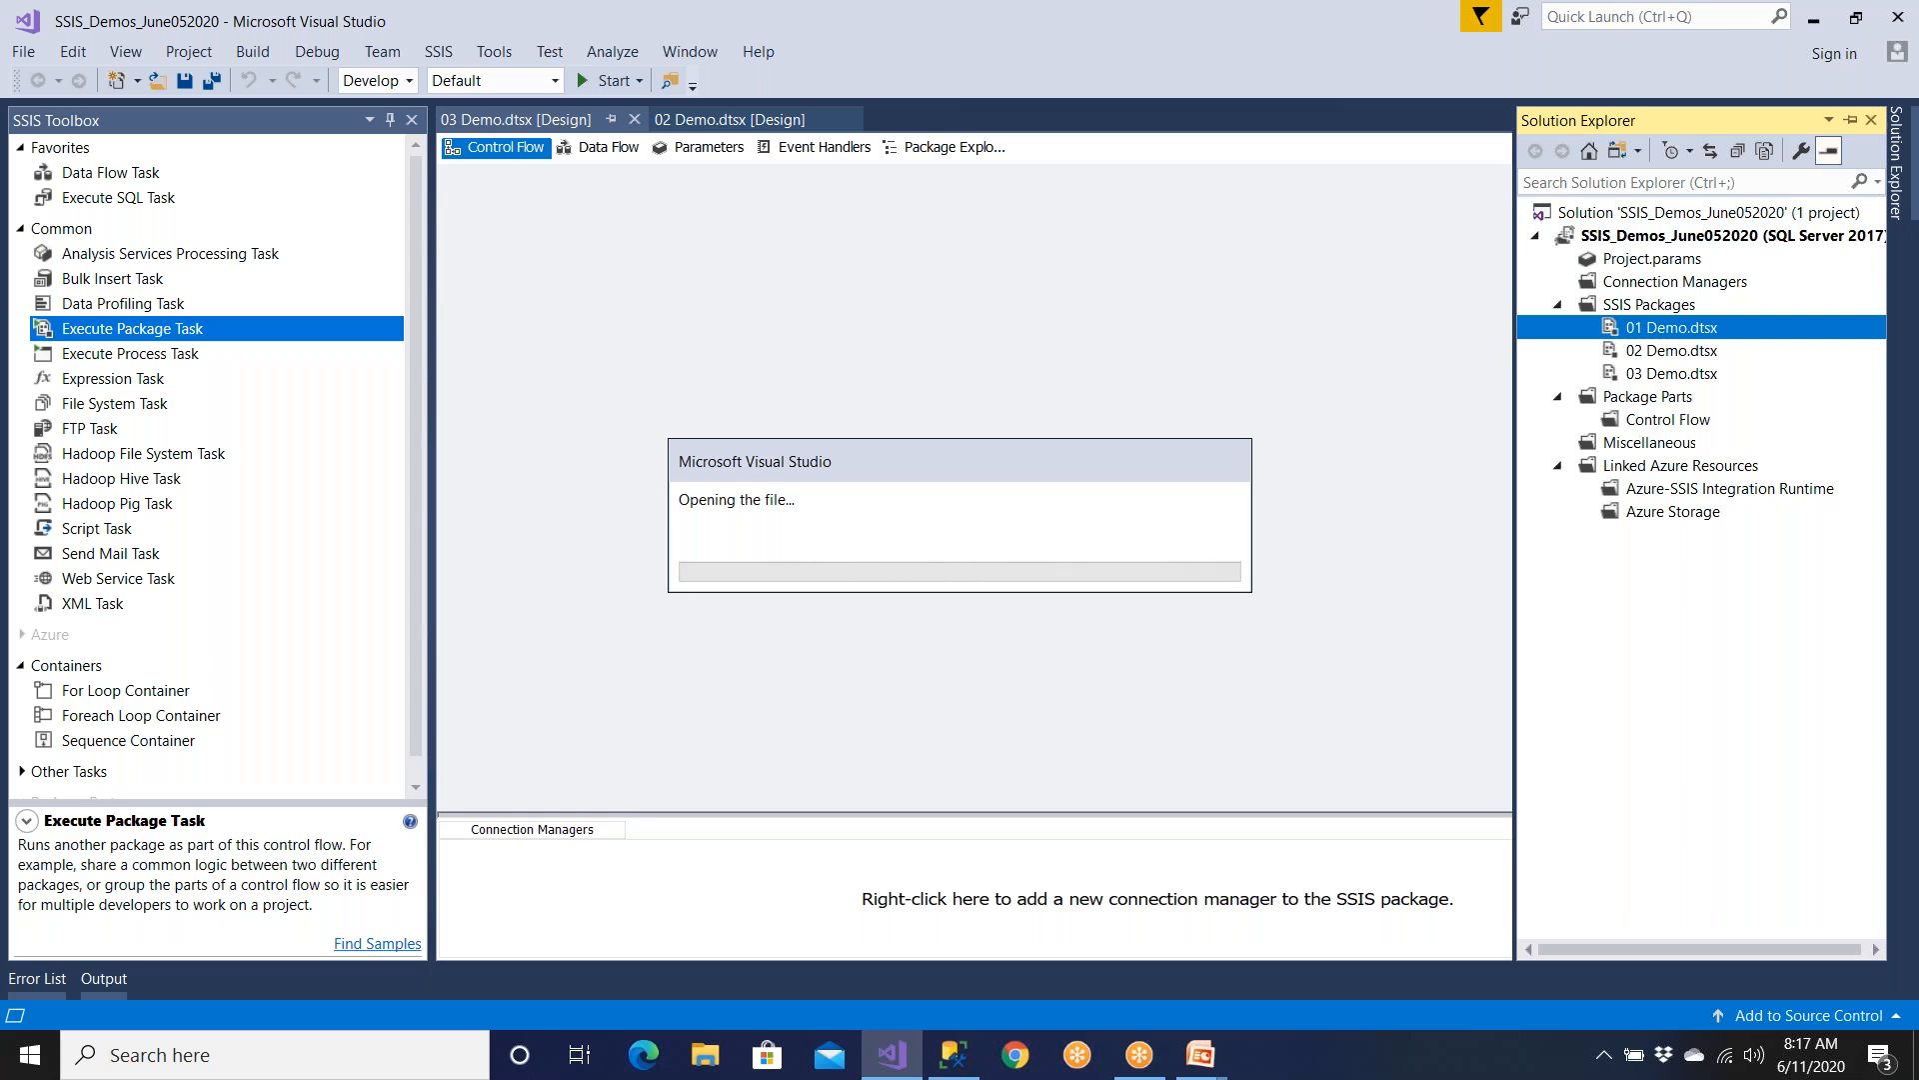
key("Down")
key("Down")
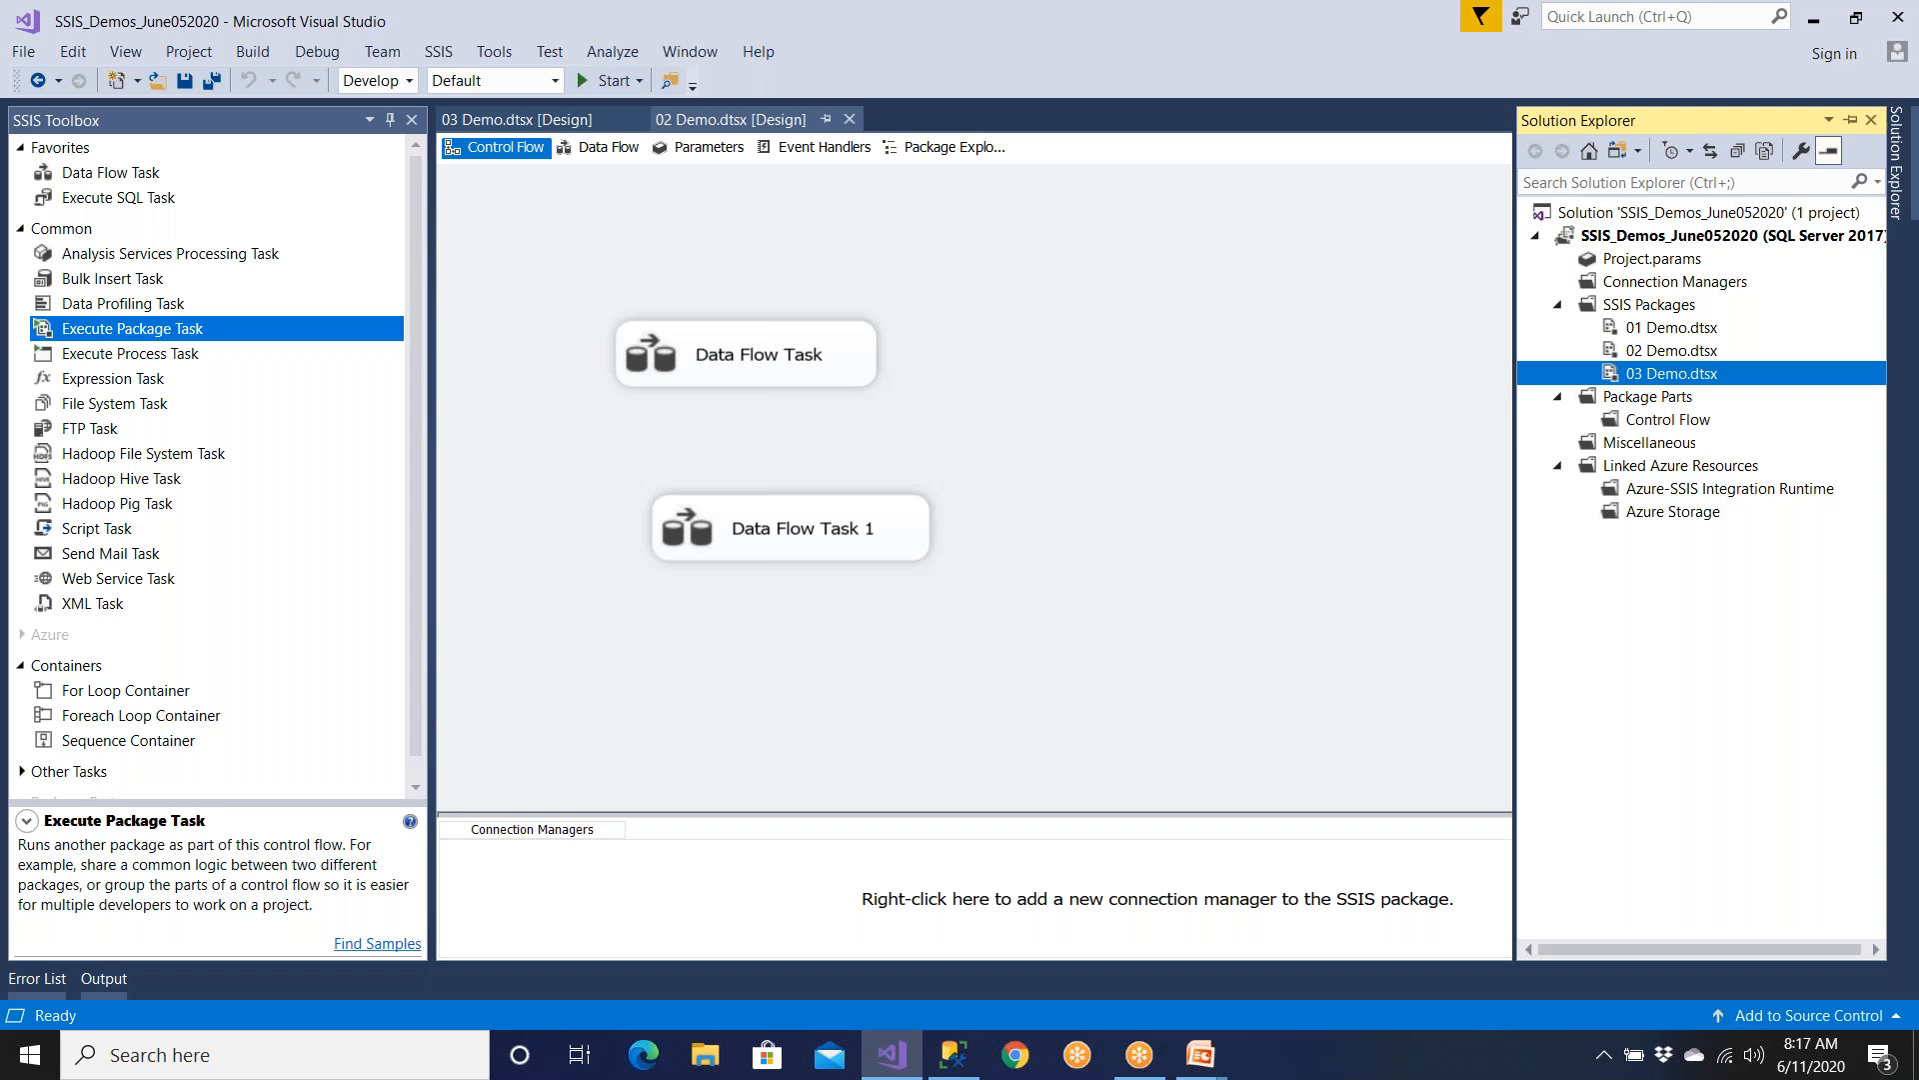
- Delete Data Flow Task and Data Flow Task 1 from the 02 Demo.dtsx control flow
left_click(818, 366)
key("Delete")
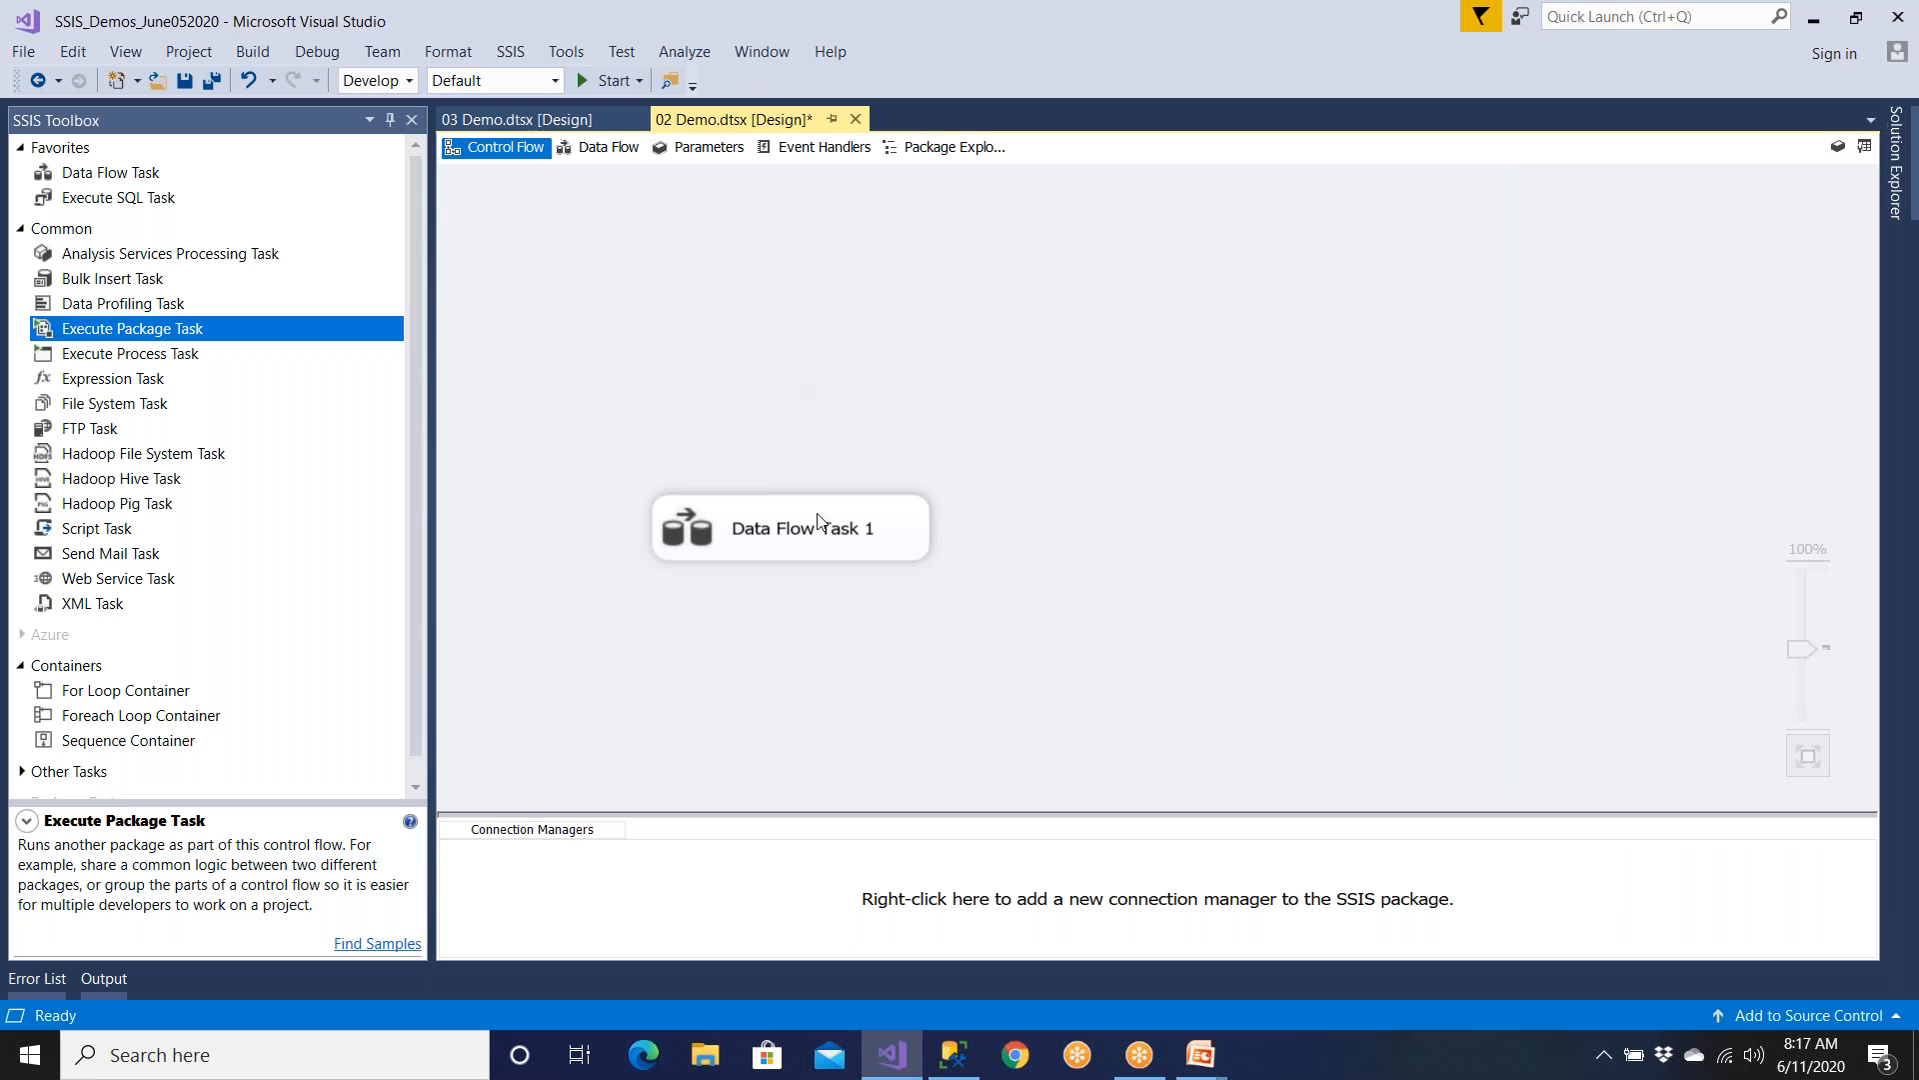
left_click(830, 547)
key("Delete")
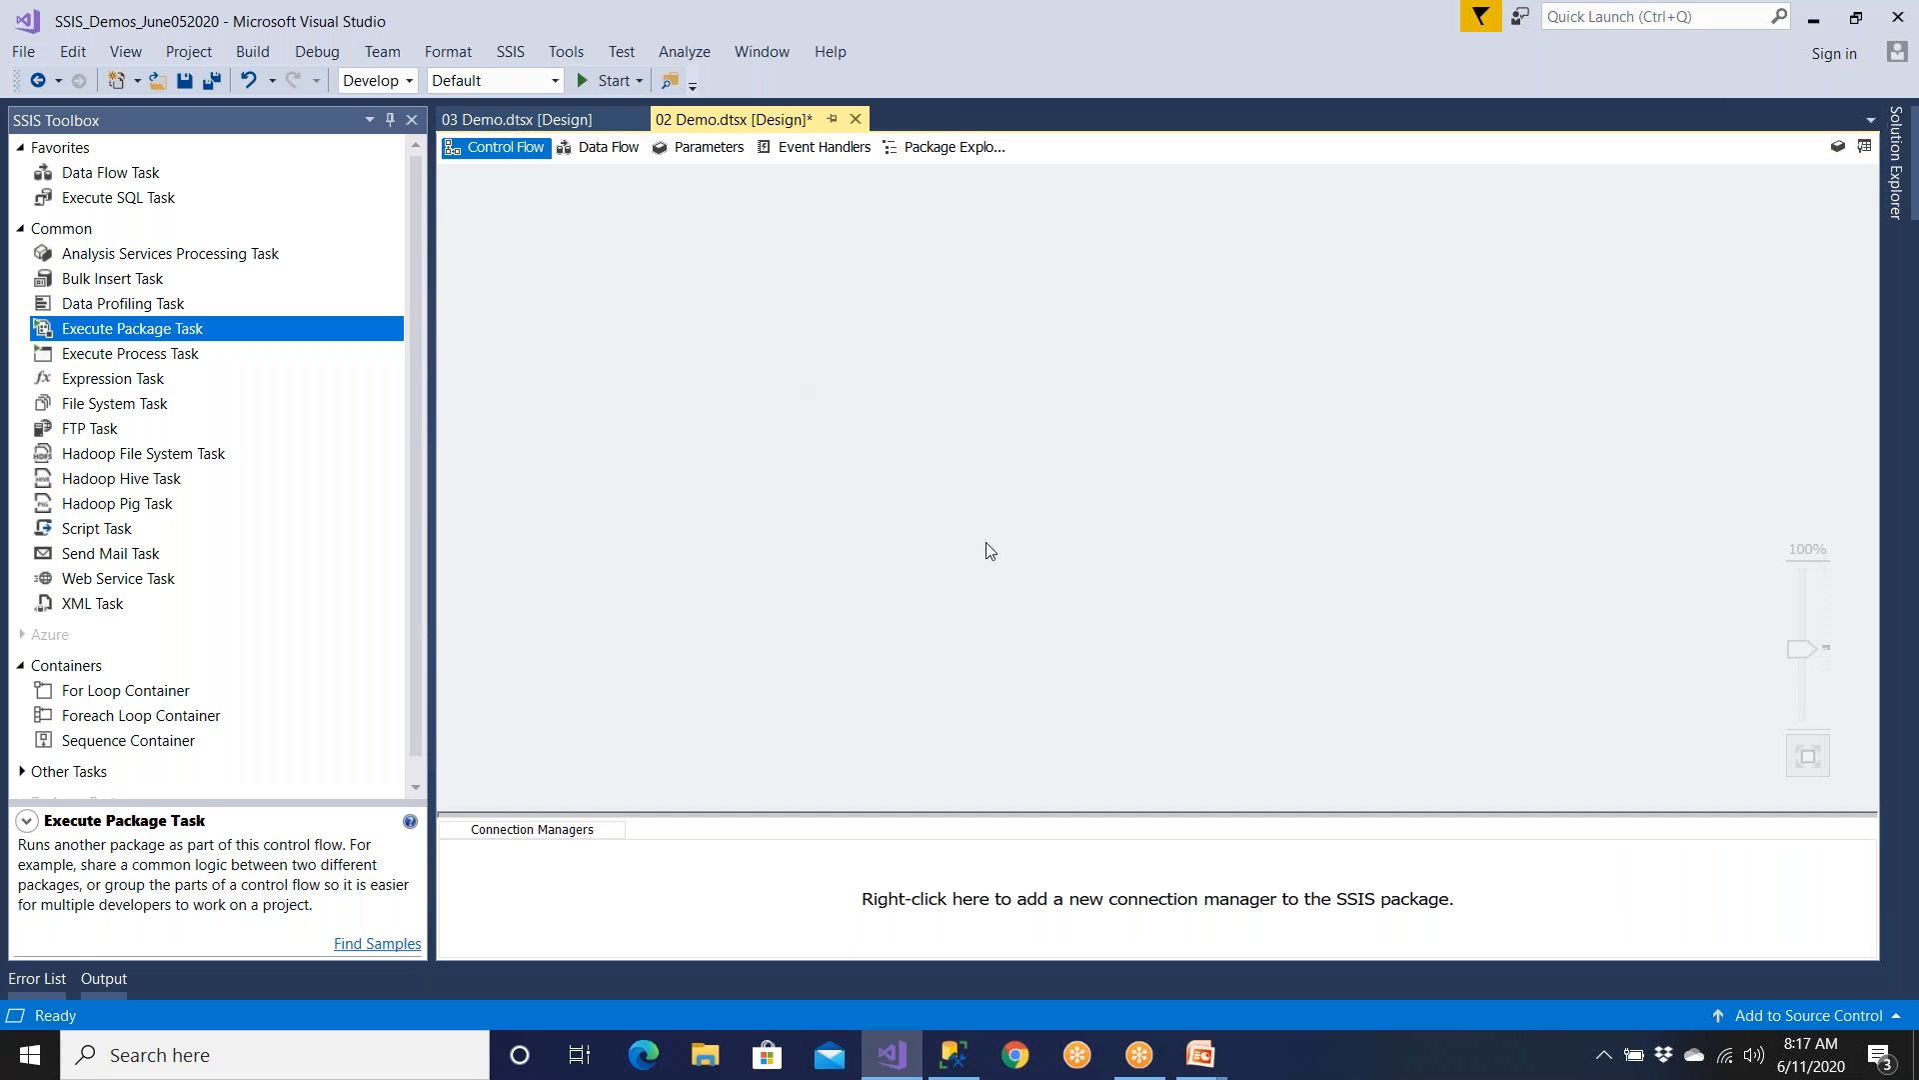
left_click(1896, 160)
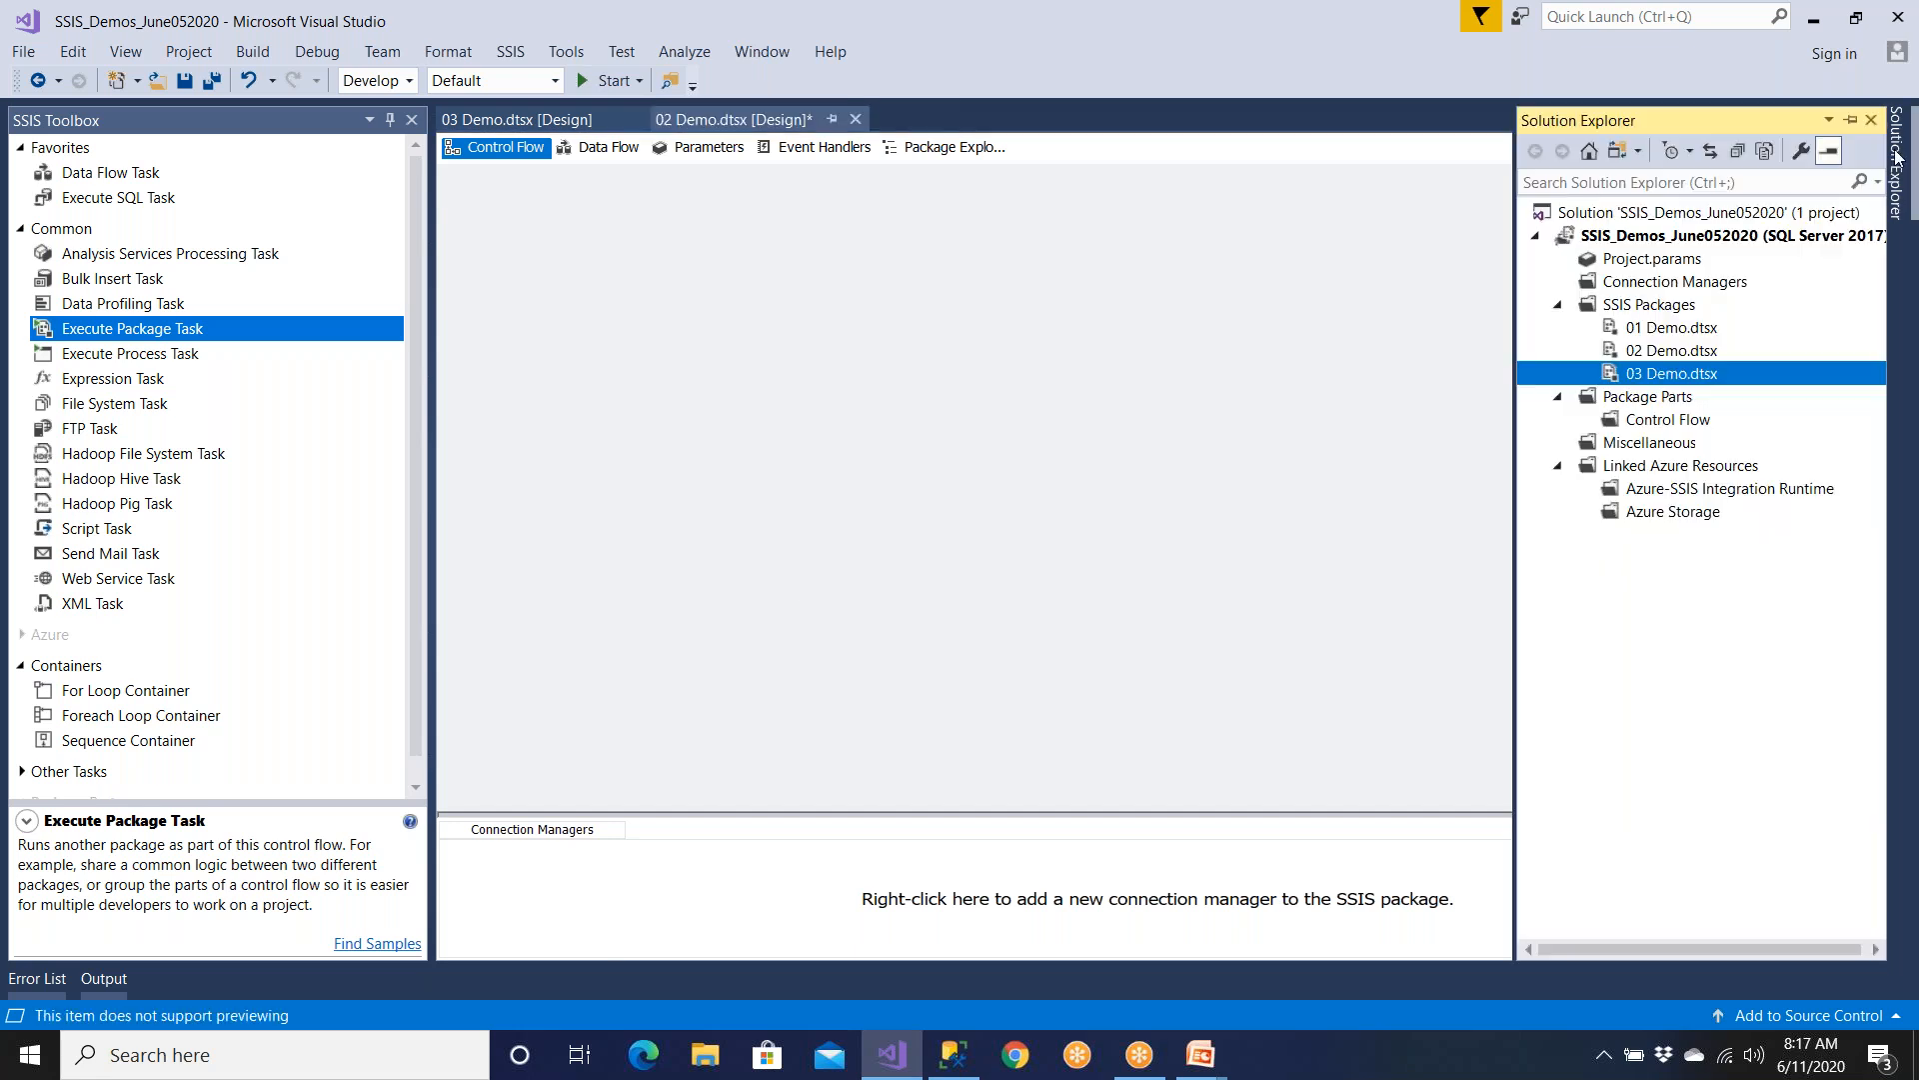
right_click(1701, 378)
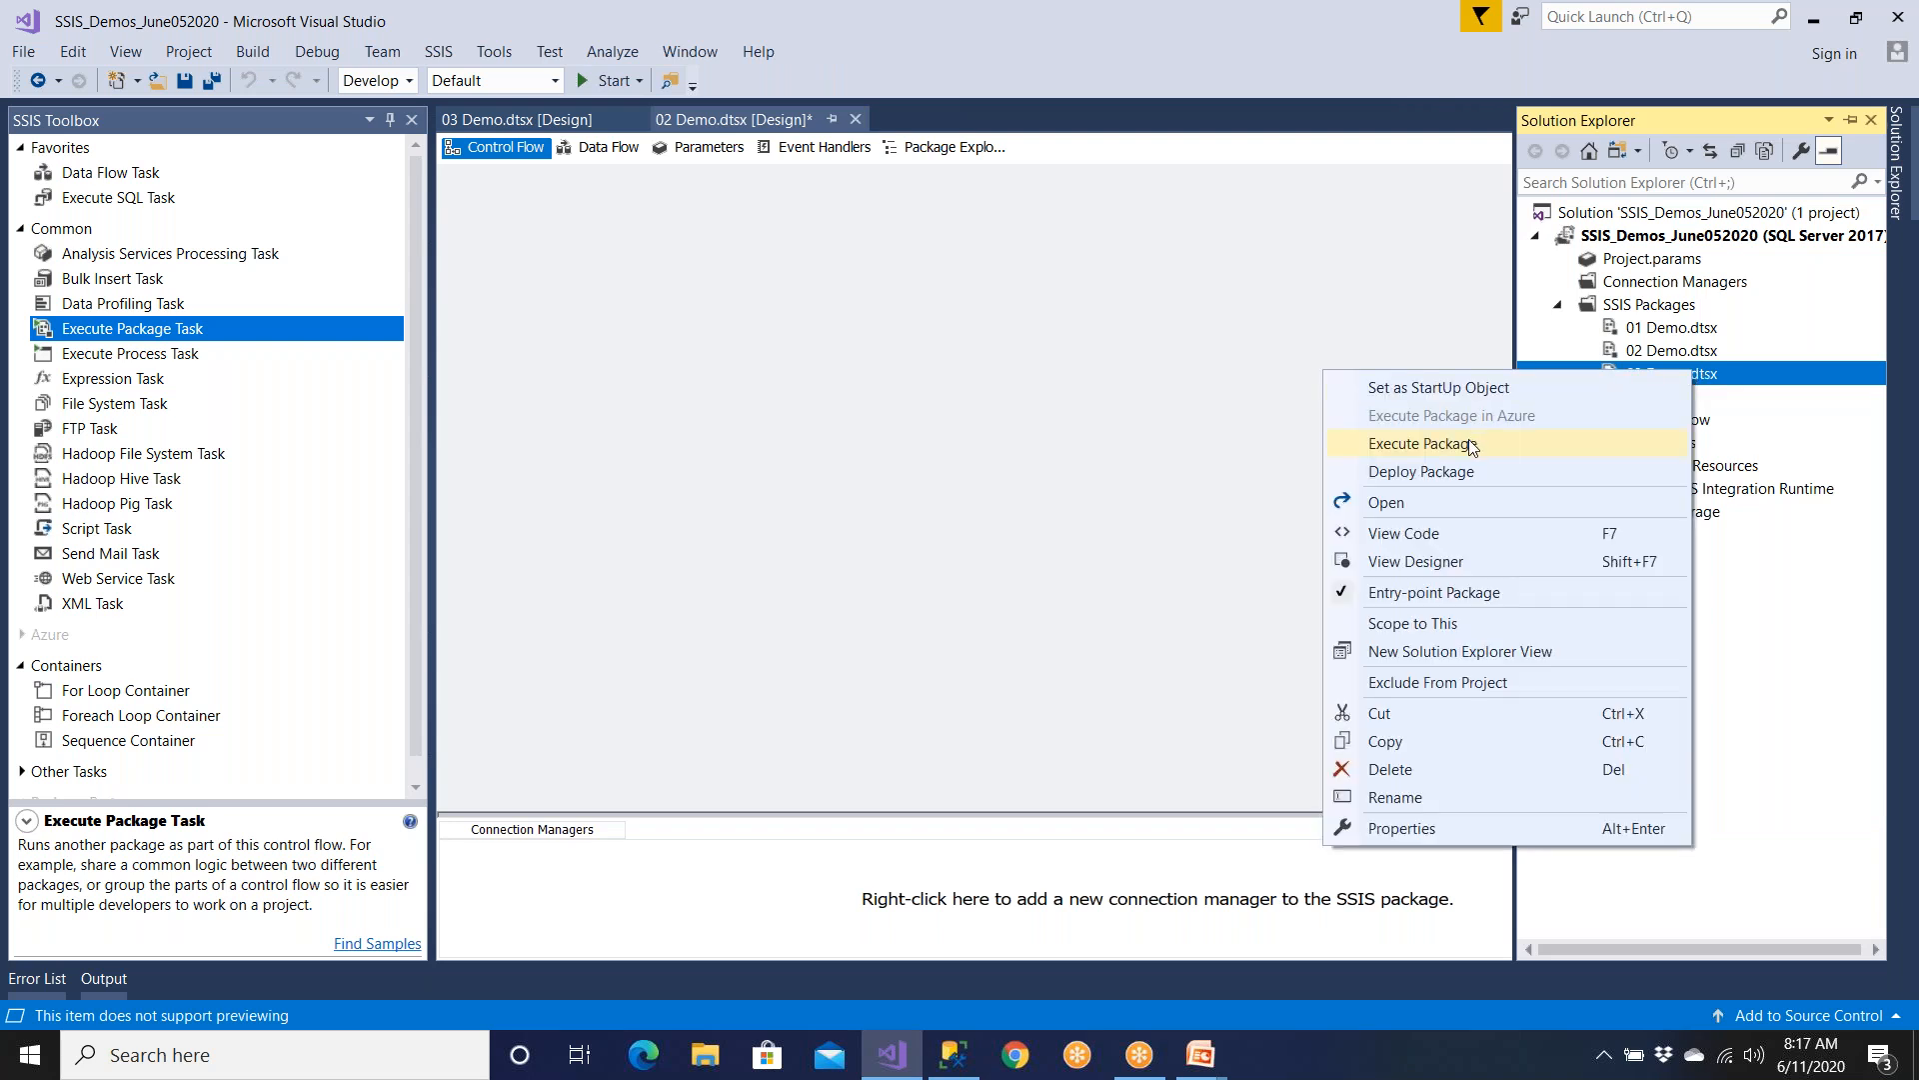
left_click(1679, 330)
right_click(1631, 326)
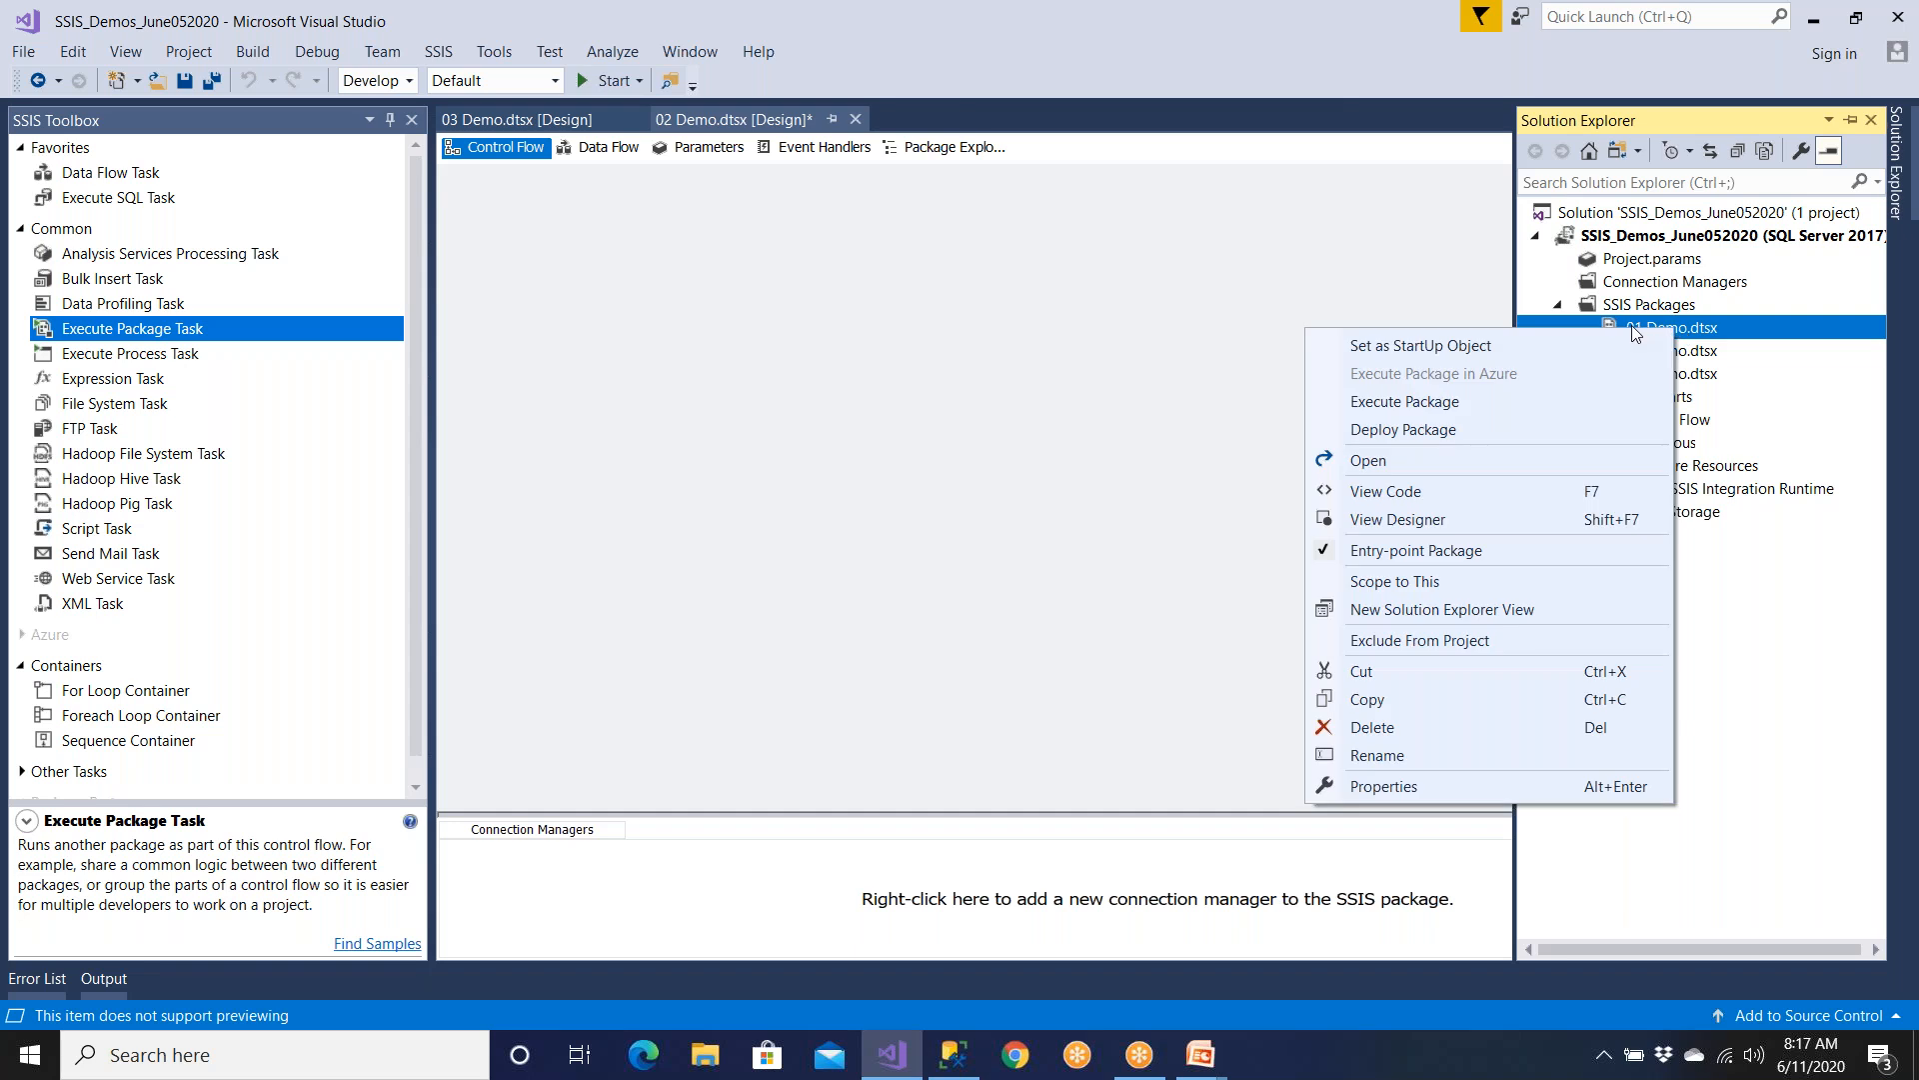
left_click(1700, 350)
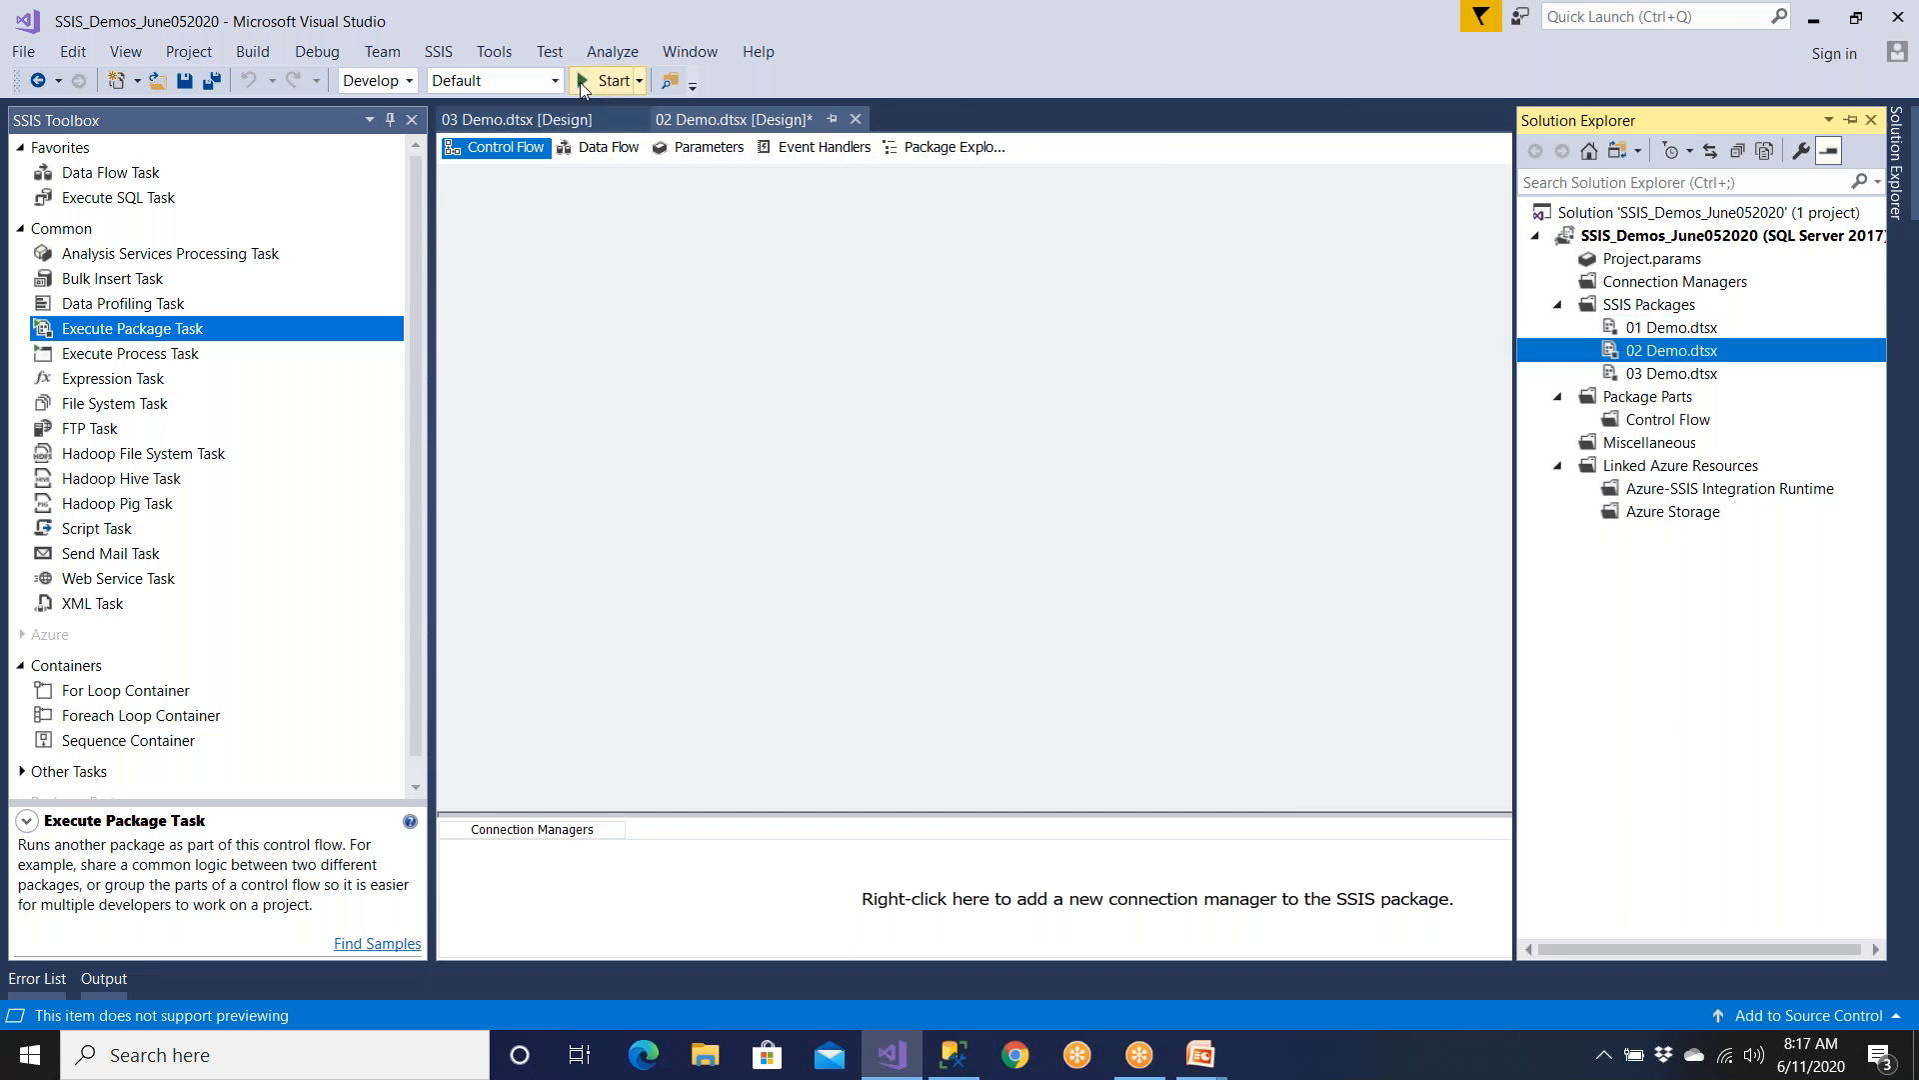
- Close all open documents except 03 Demo.dtsx, saving the changes to 02 Demo.dtsx
left_click(530, 122)
right_click(529, 122)
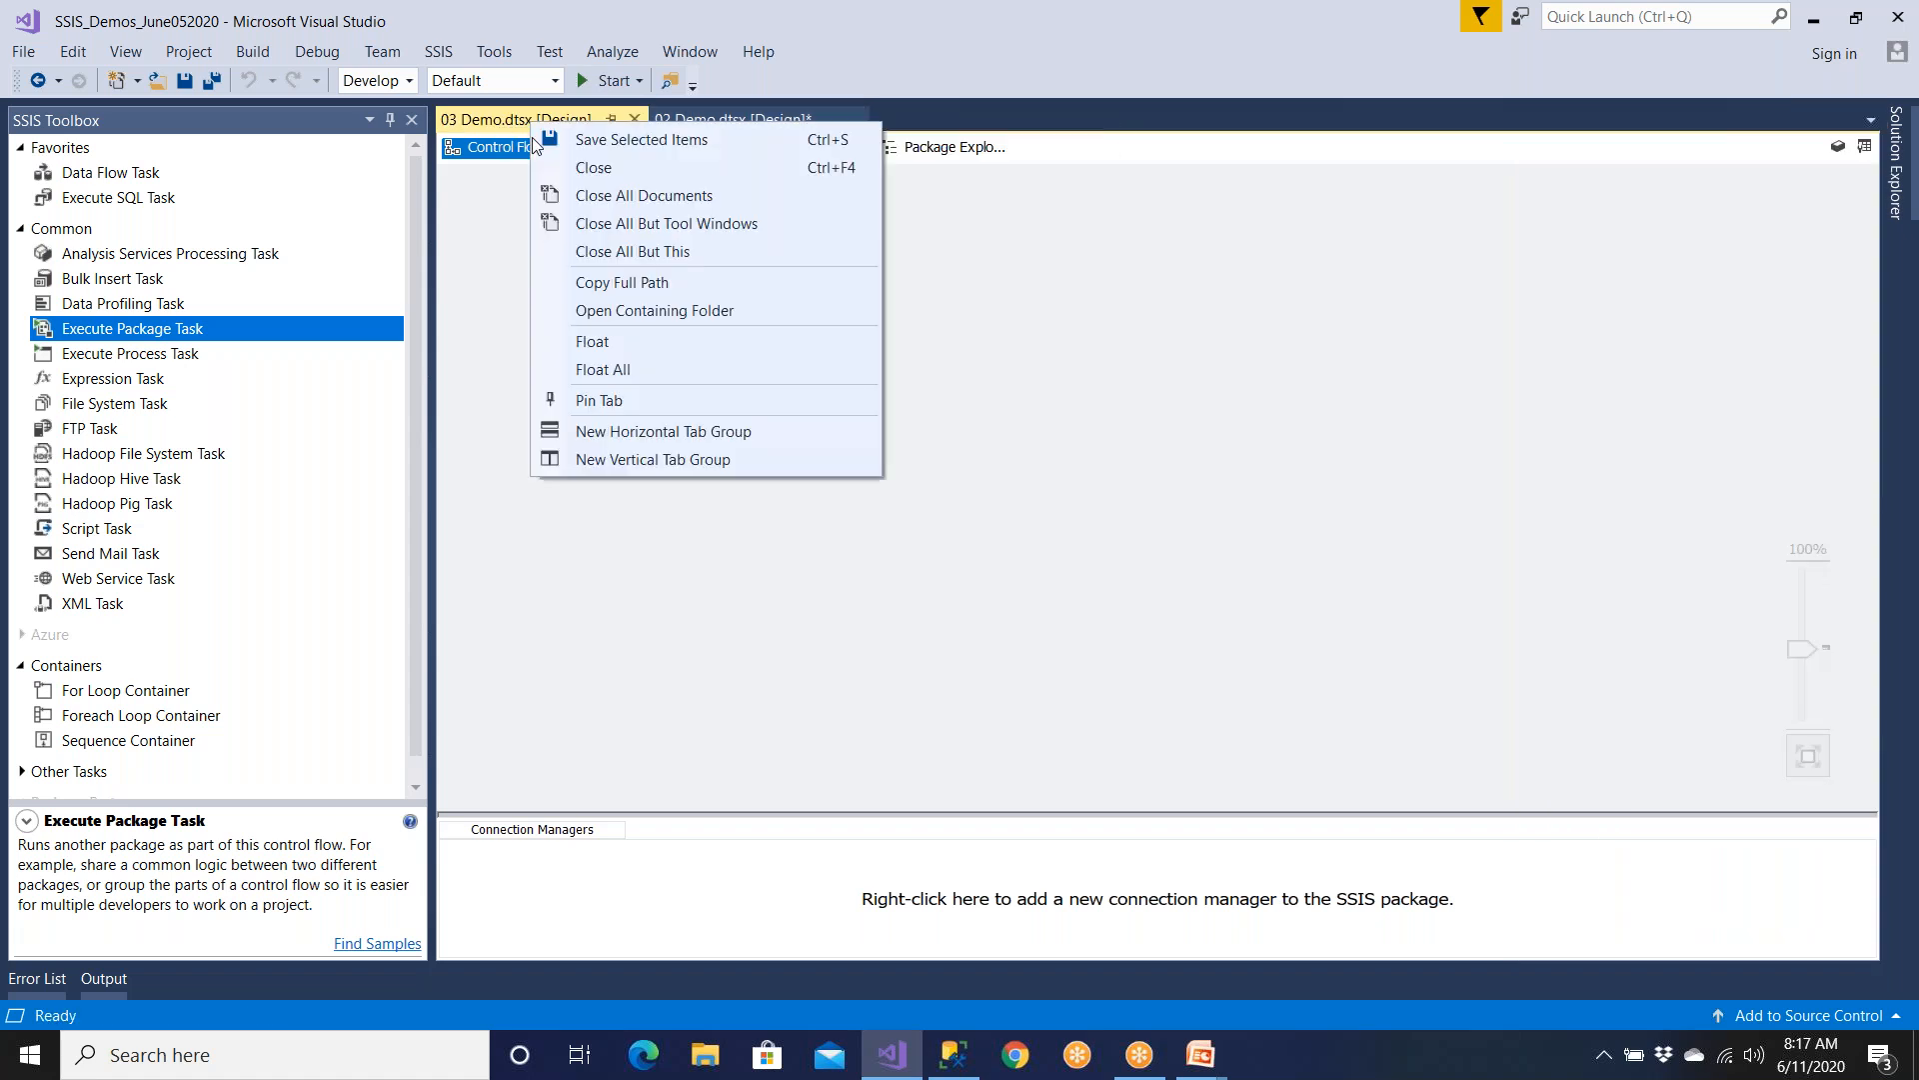
left_click(578, 251)
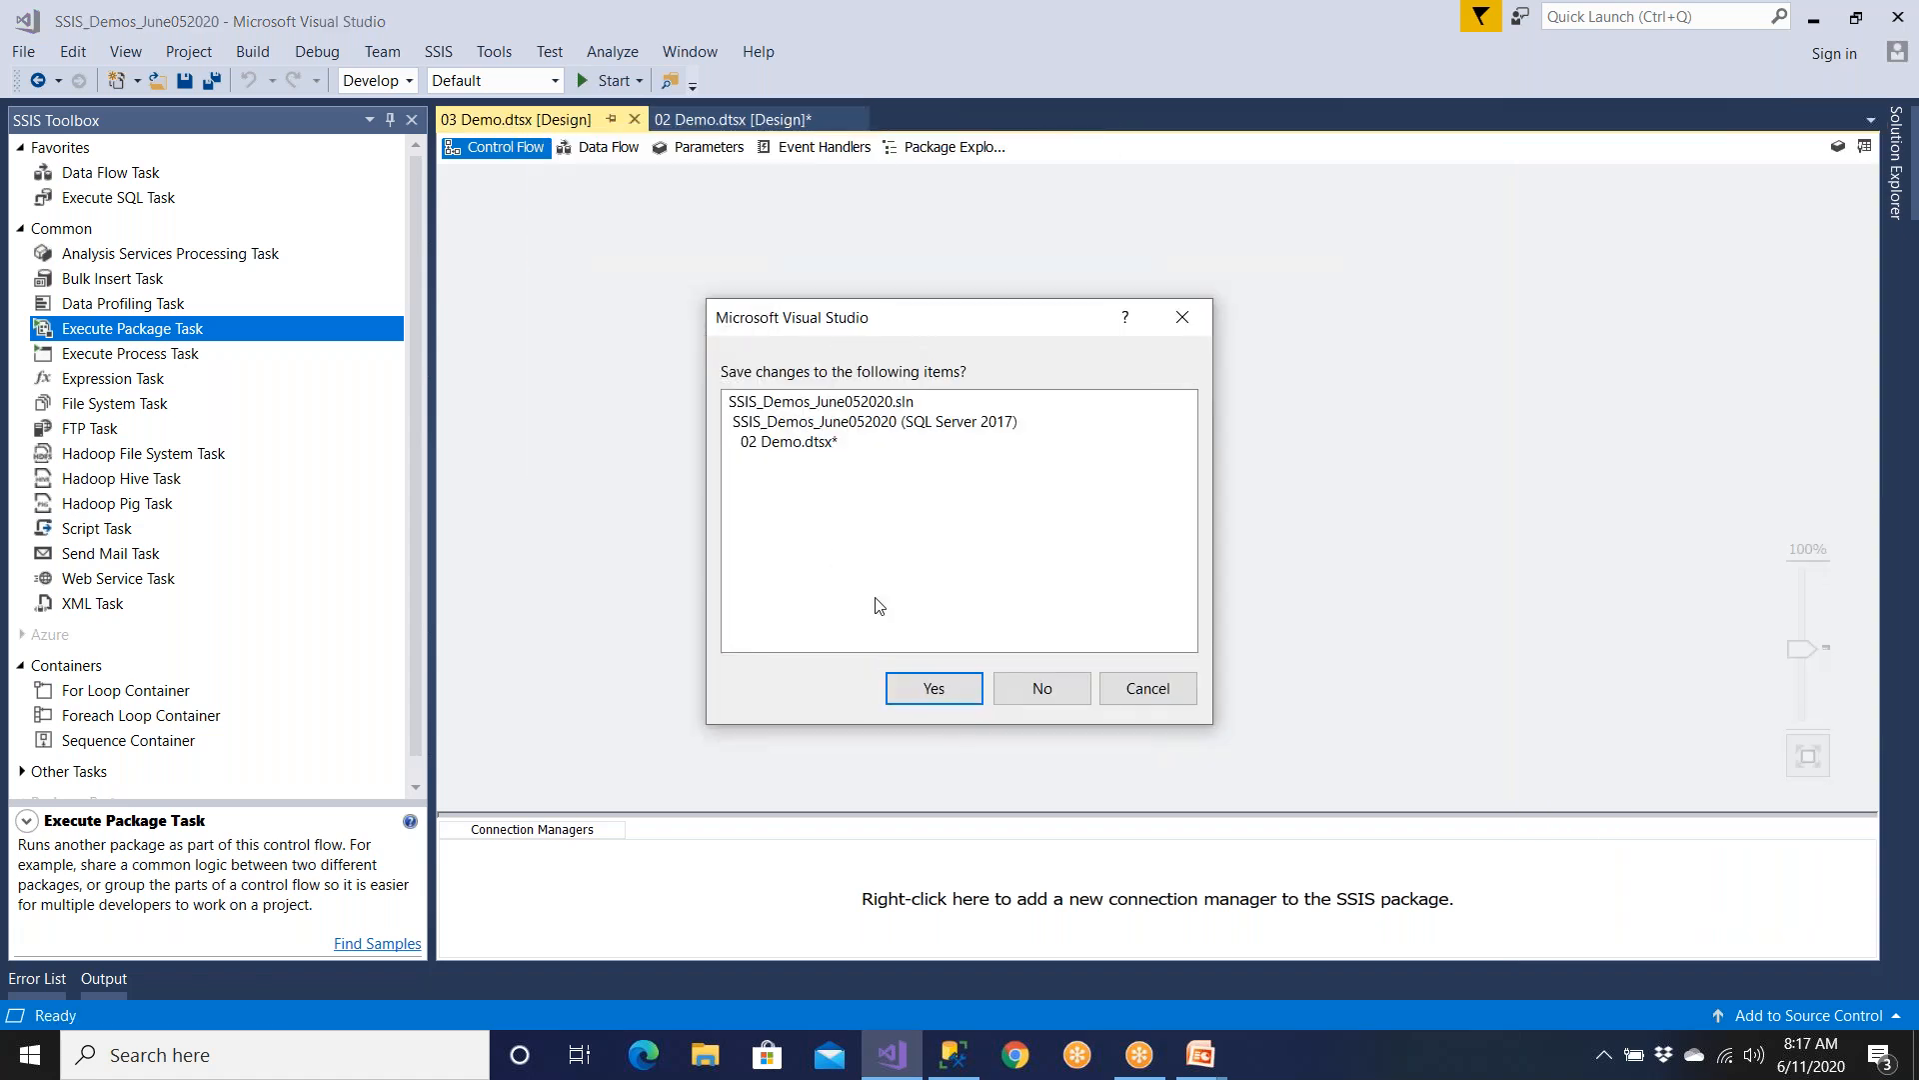
left_click(942, 694)
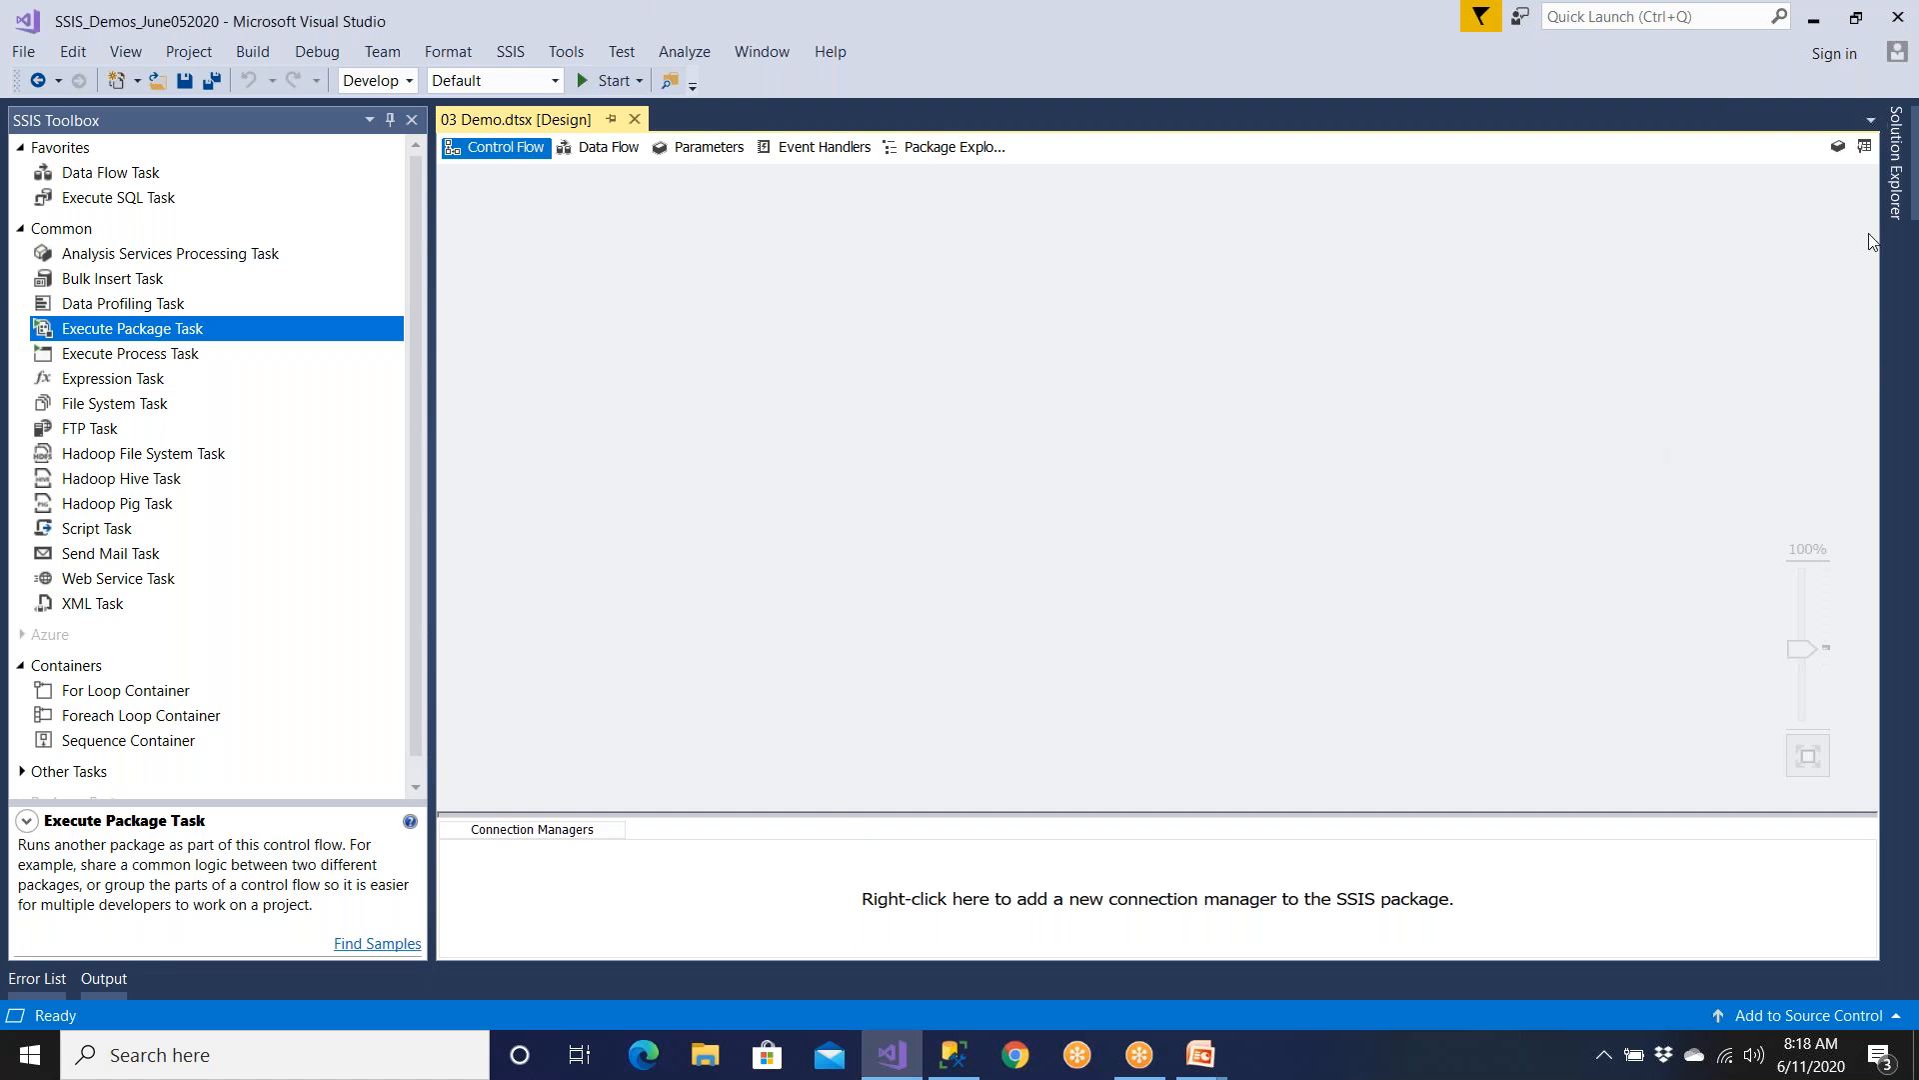
- Add a new SSIS package to the project and rename it 04 Demo Parent.dtsx
left_click(1895, 188)
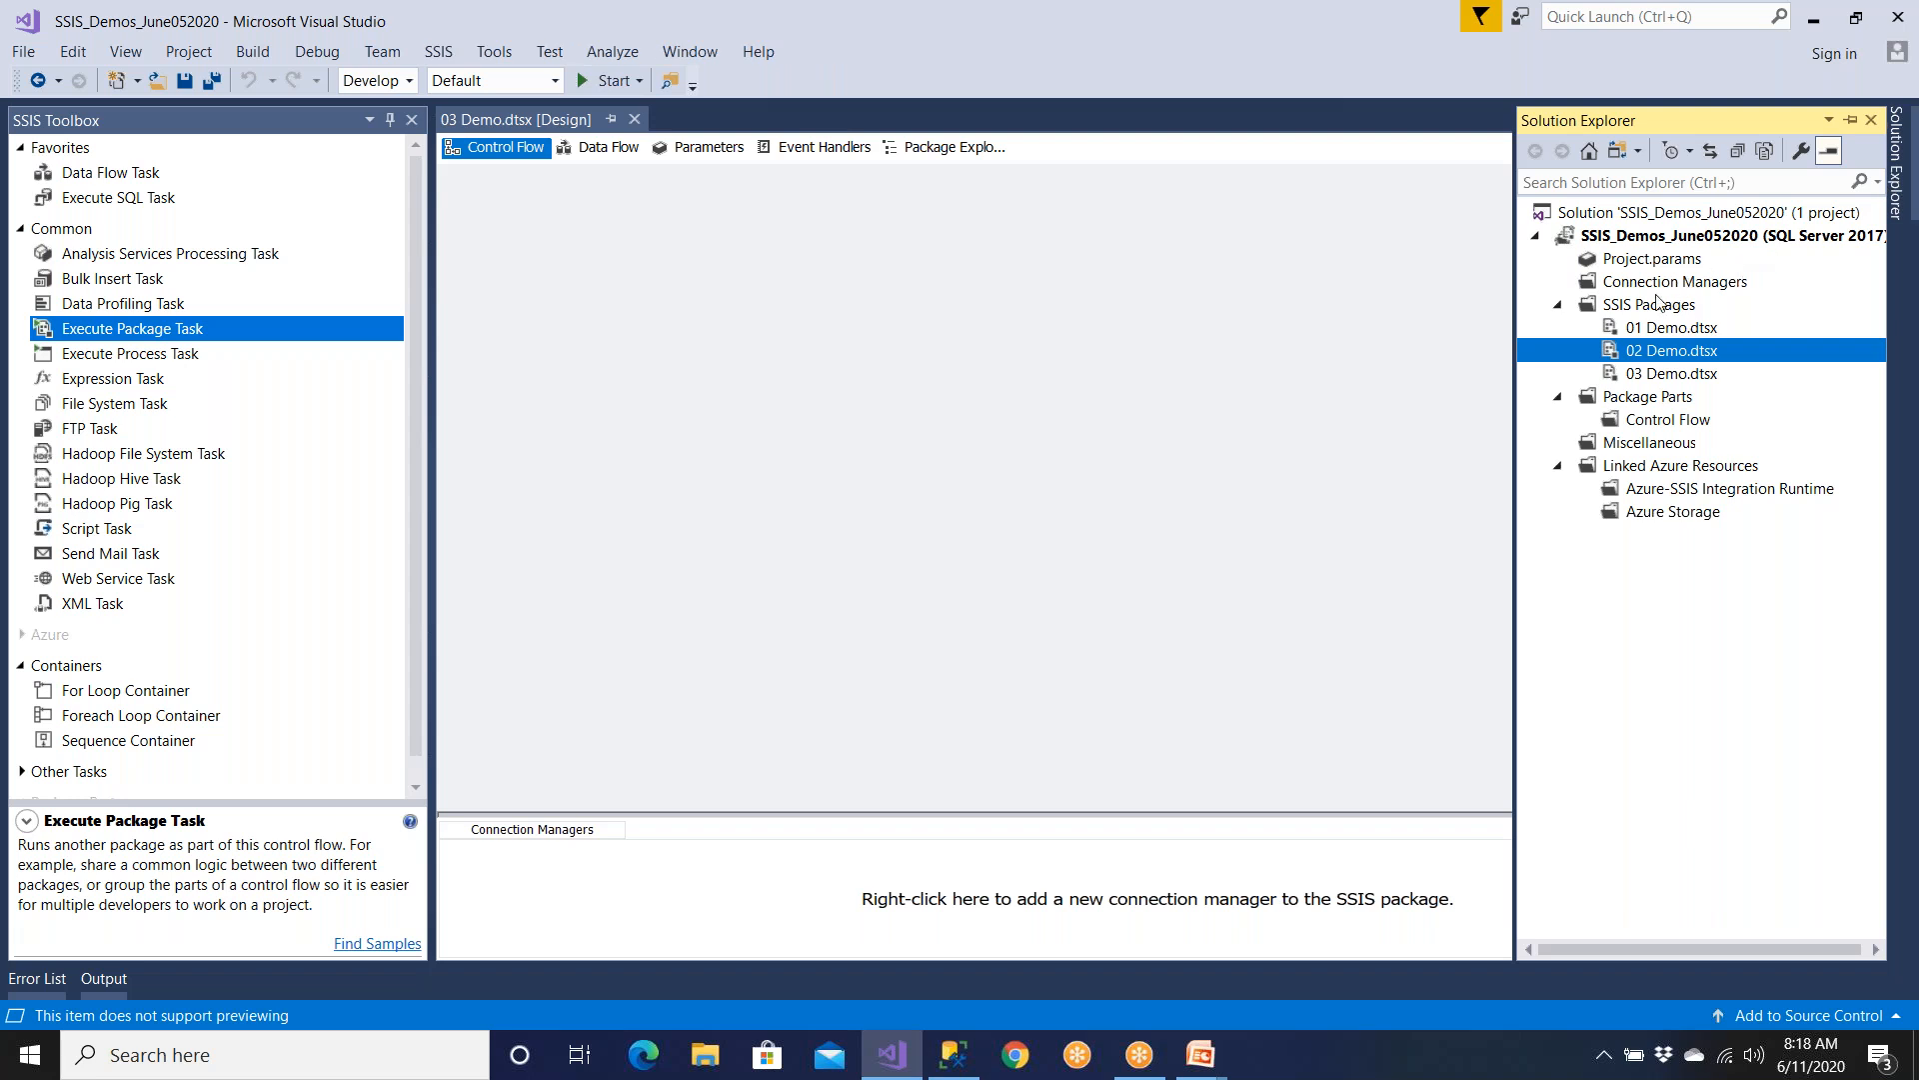
left_click(1650, 310)
right_click(1649, 312)
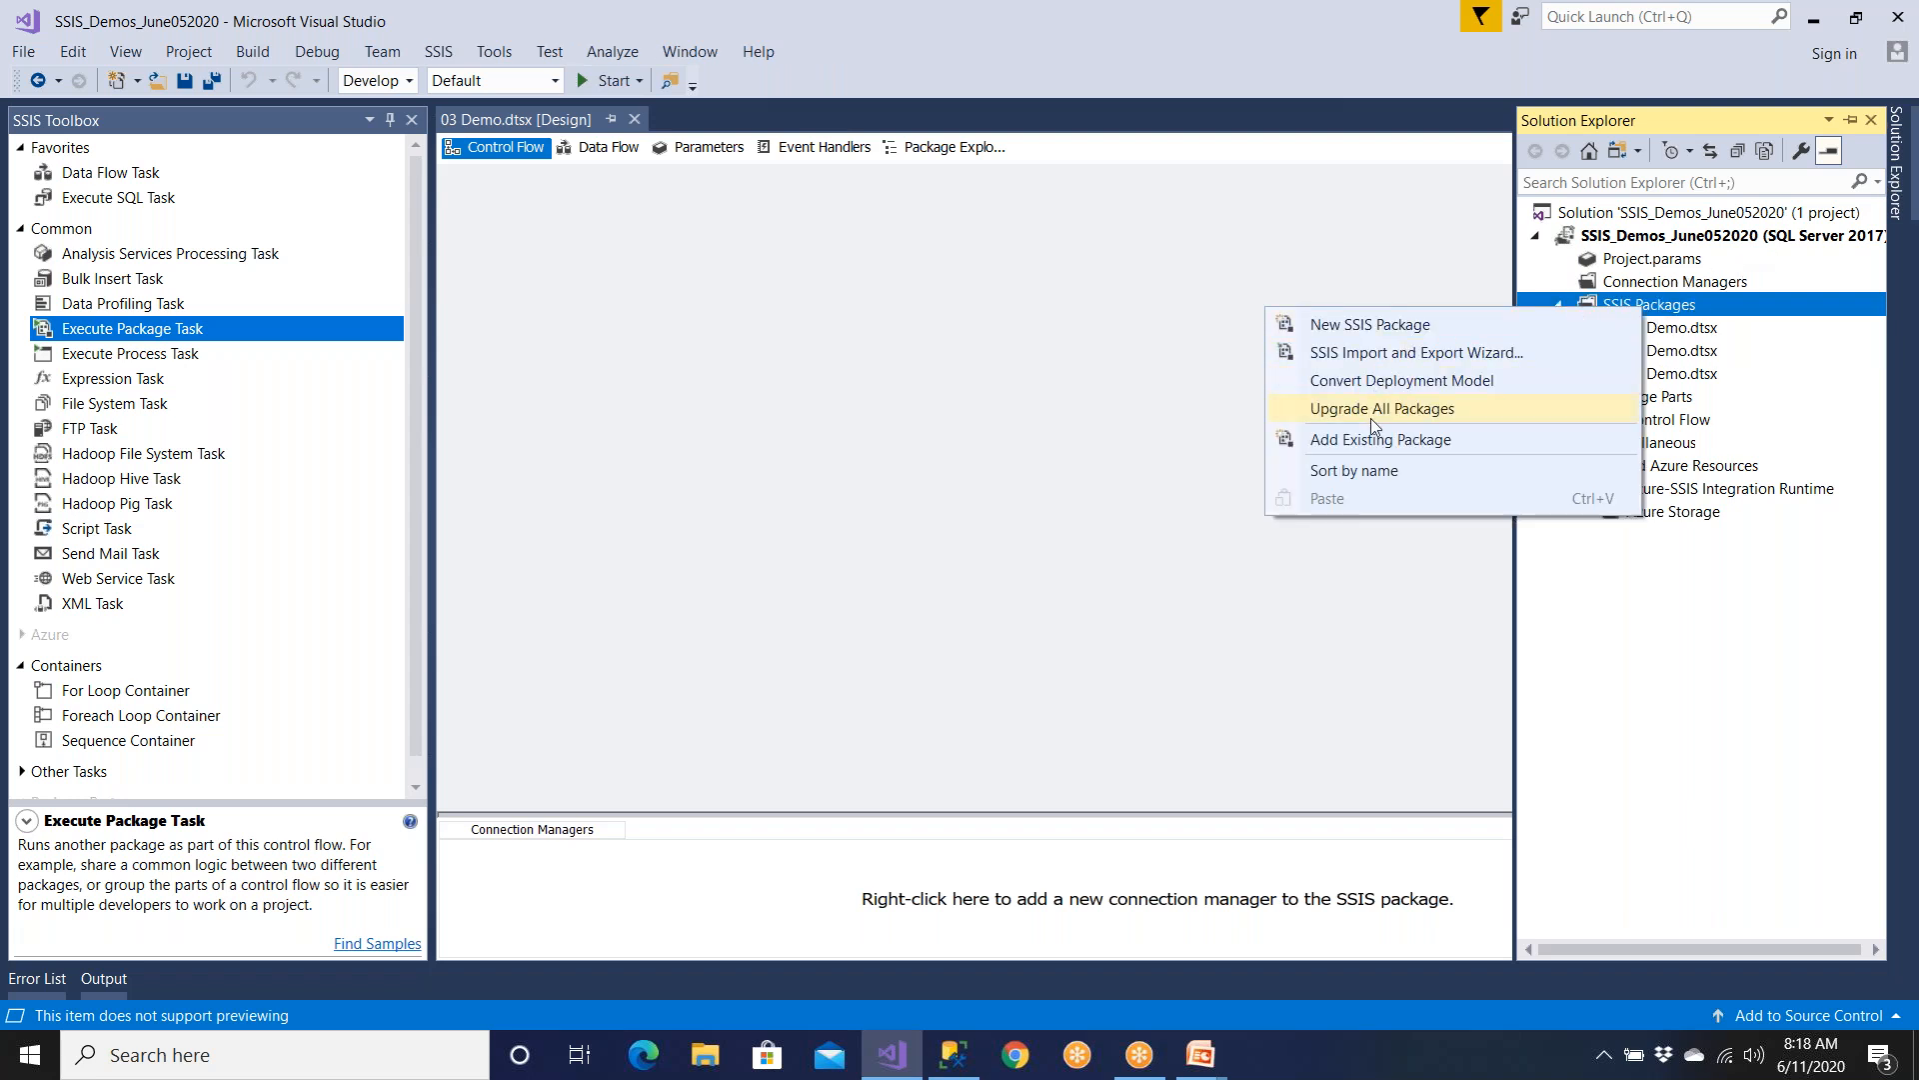
left_click(1353, 327)
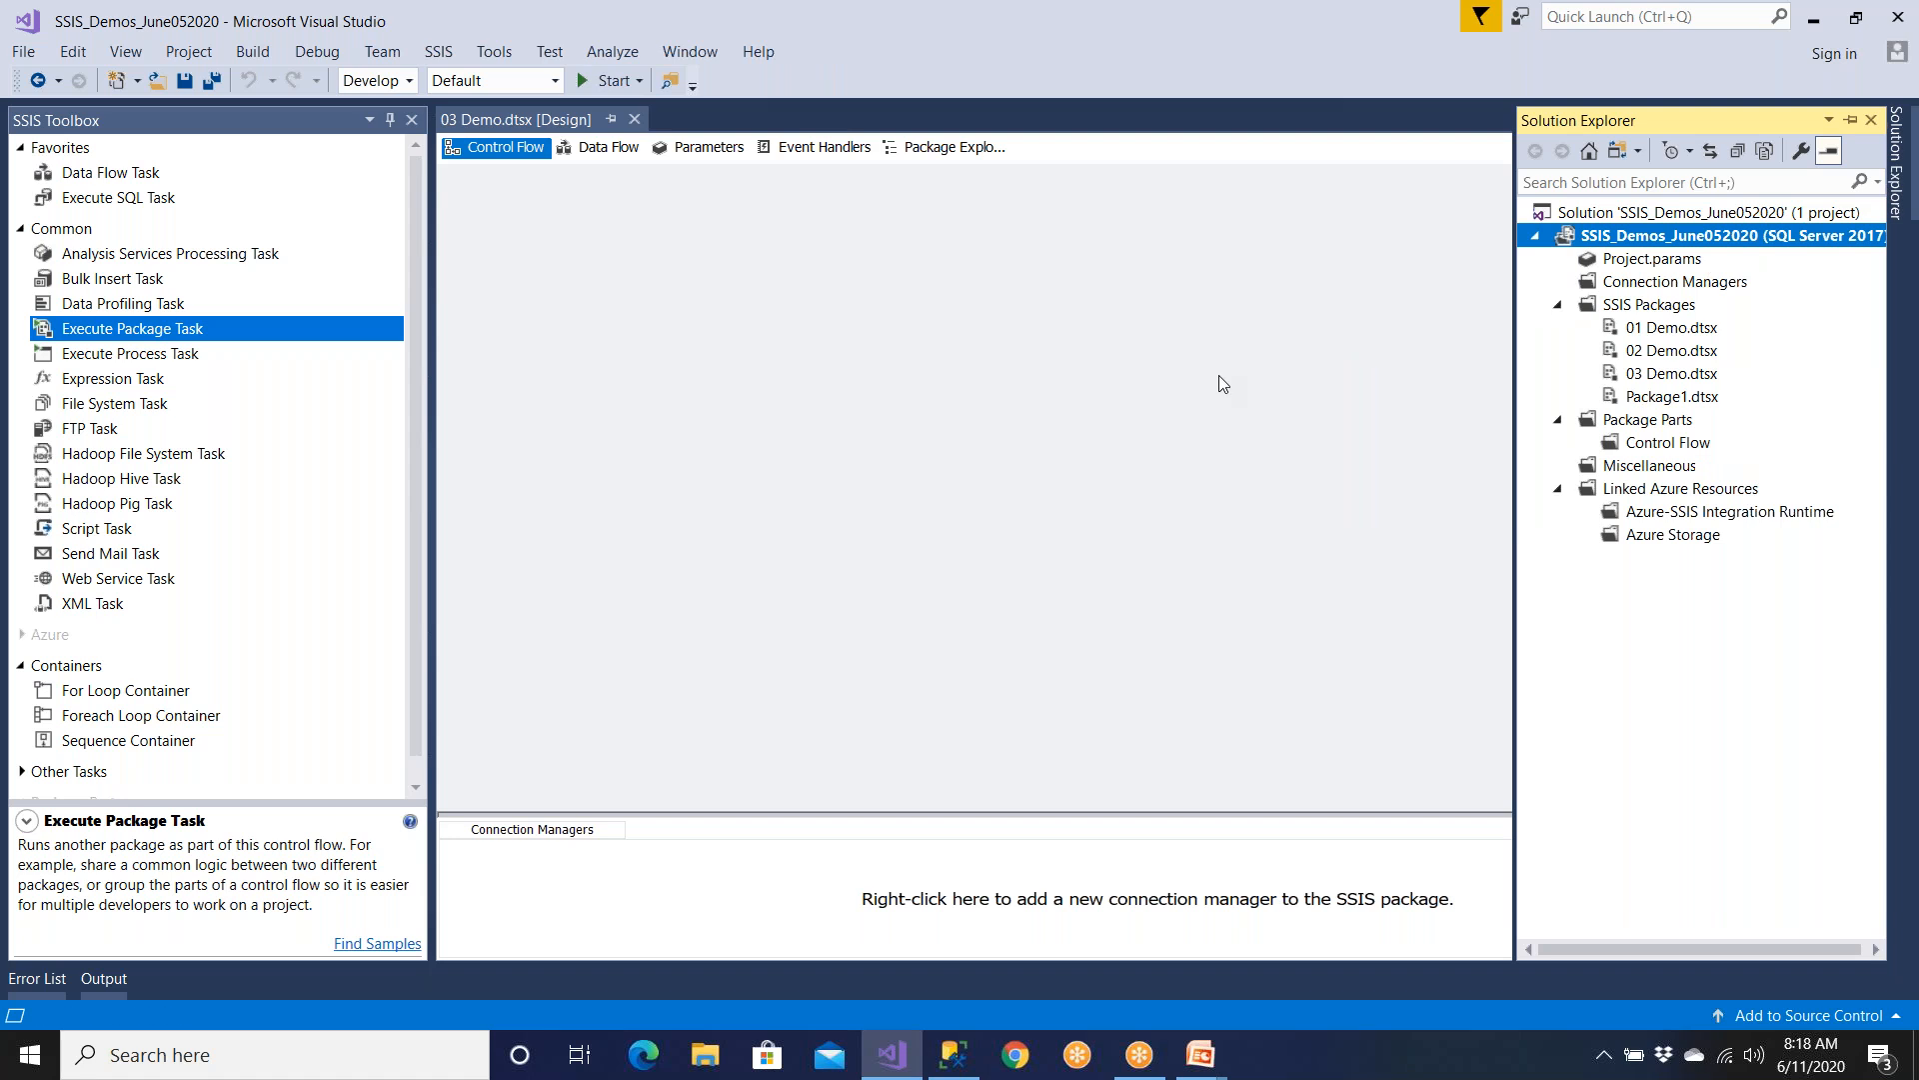
left_click(1668, 400)
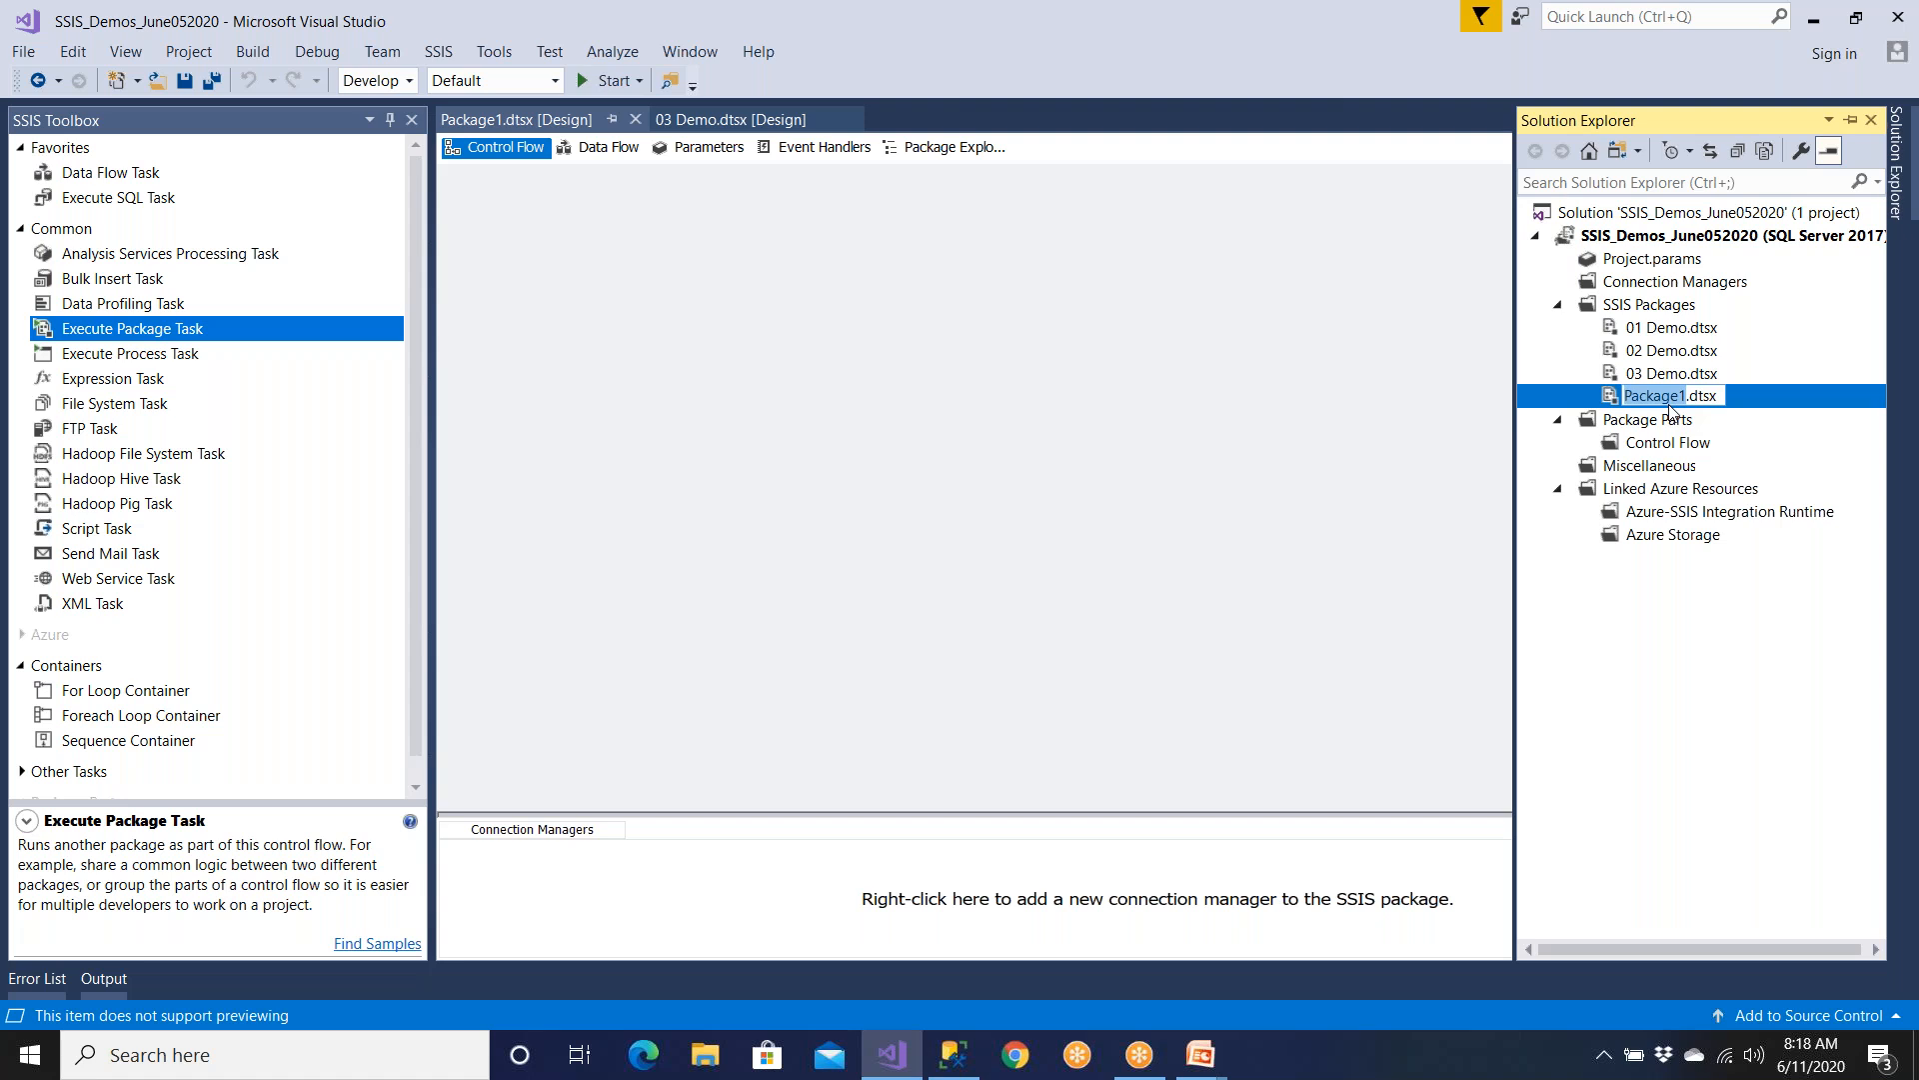
type("0")
type("Demo")
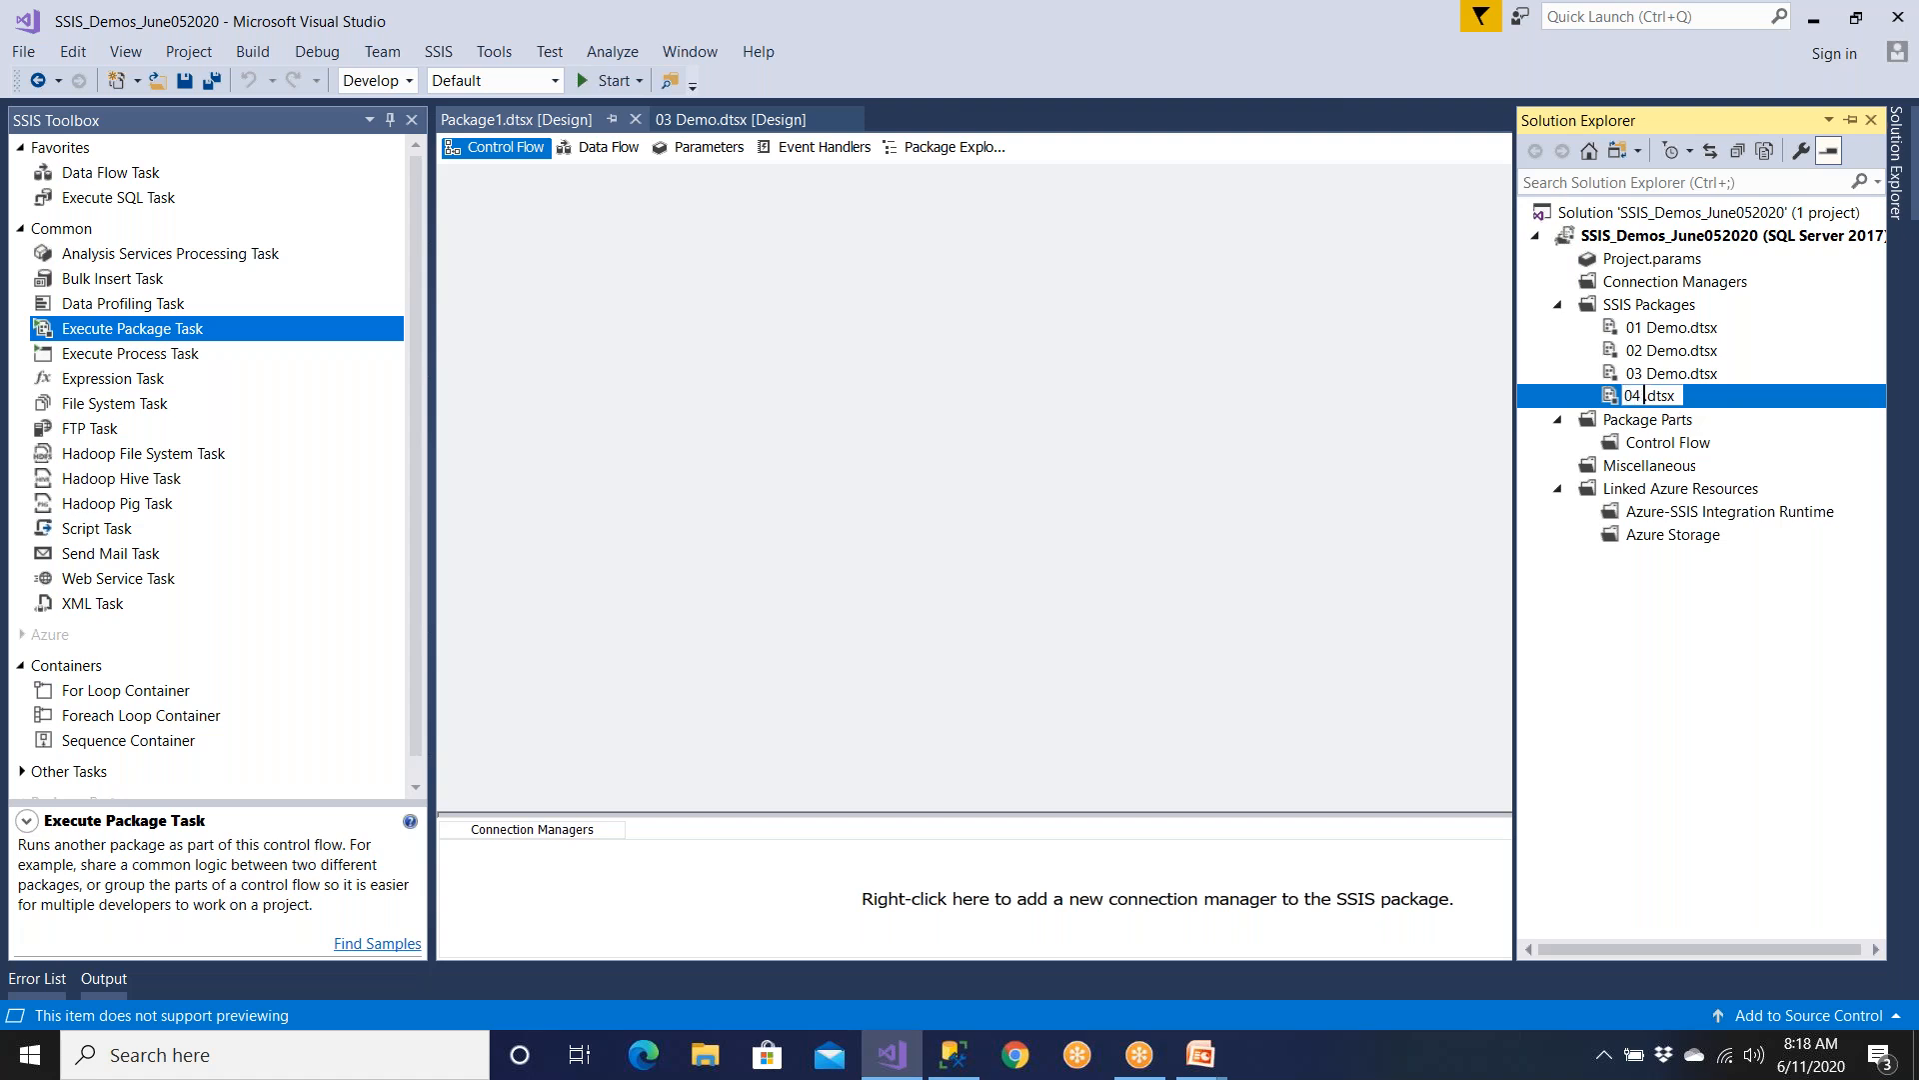
type(" Parent")
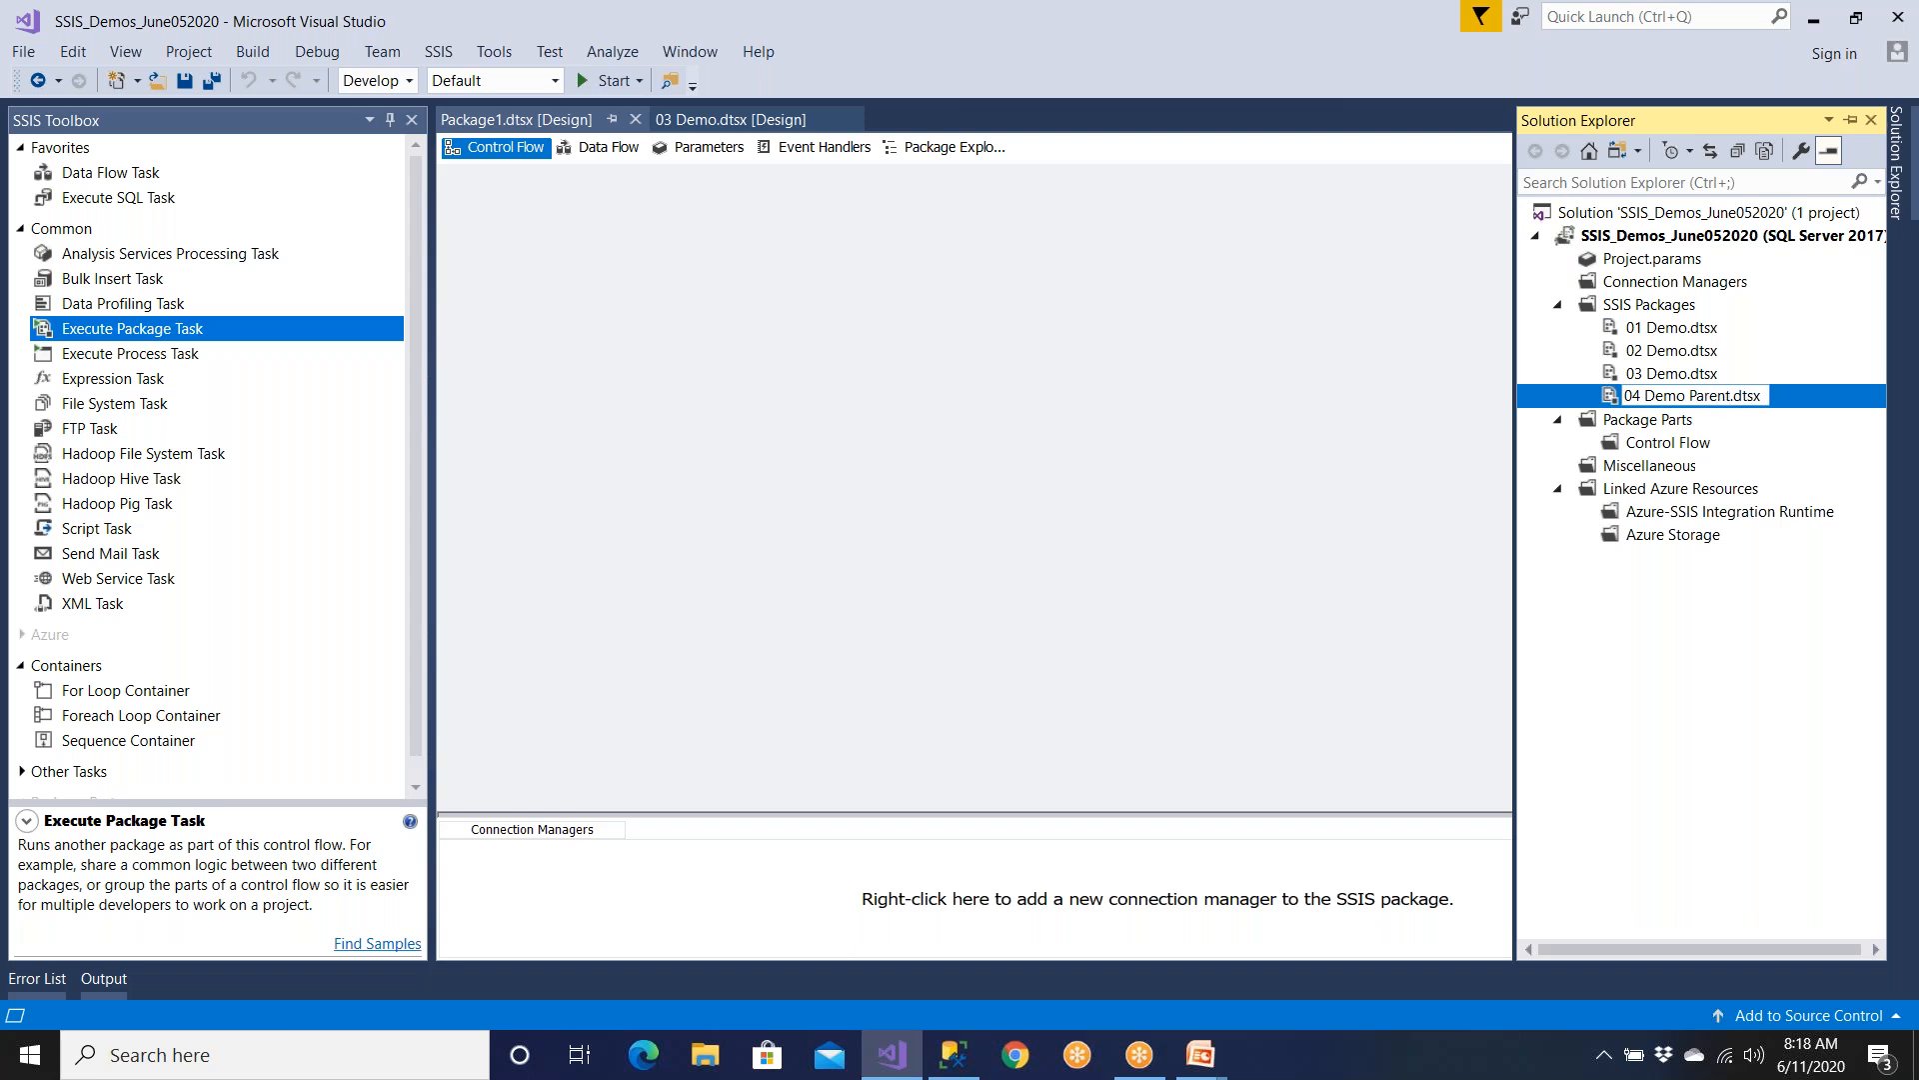
key("Return")
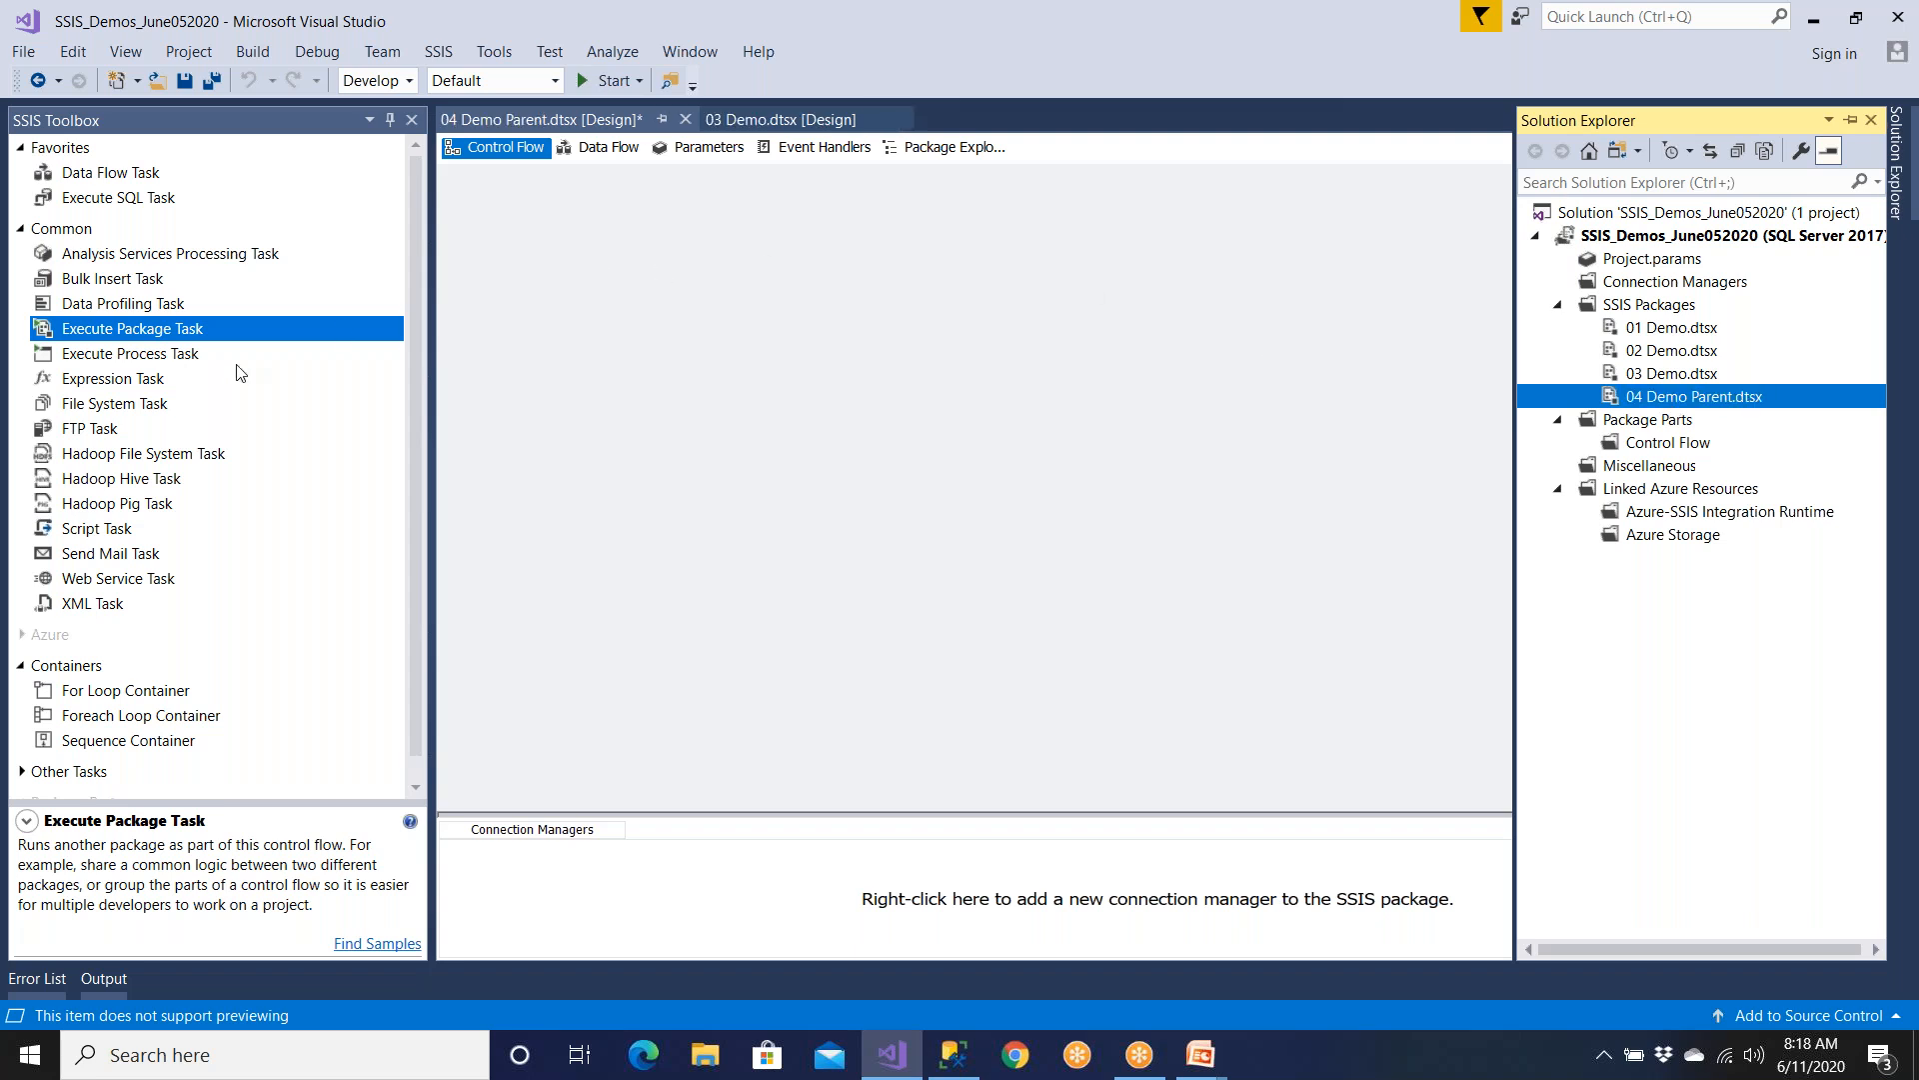
- Place three Execute Package Tasks diagonally on the control flow of 04 Demo Parent.dtsx
left_click(183, 338)
left_click_drag(183, 338, 579, 331)
left_click_drag(234, 336, 908, 455)
left_click_drag(280, 333, 1306, 569)
- Configure the first Execute Package Task to run 01 Demo.dtsx through a project reference
left_click(718, 377)
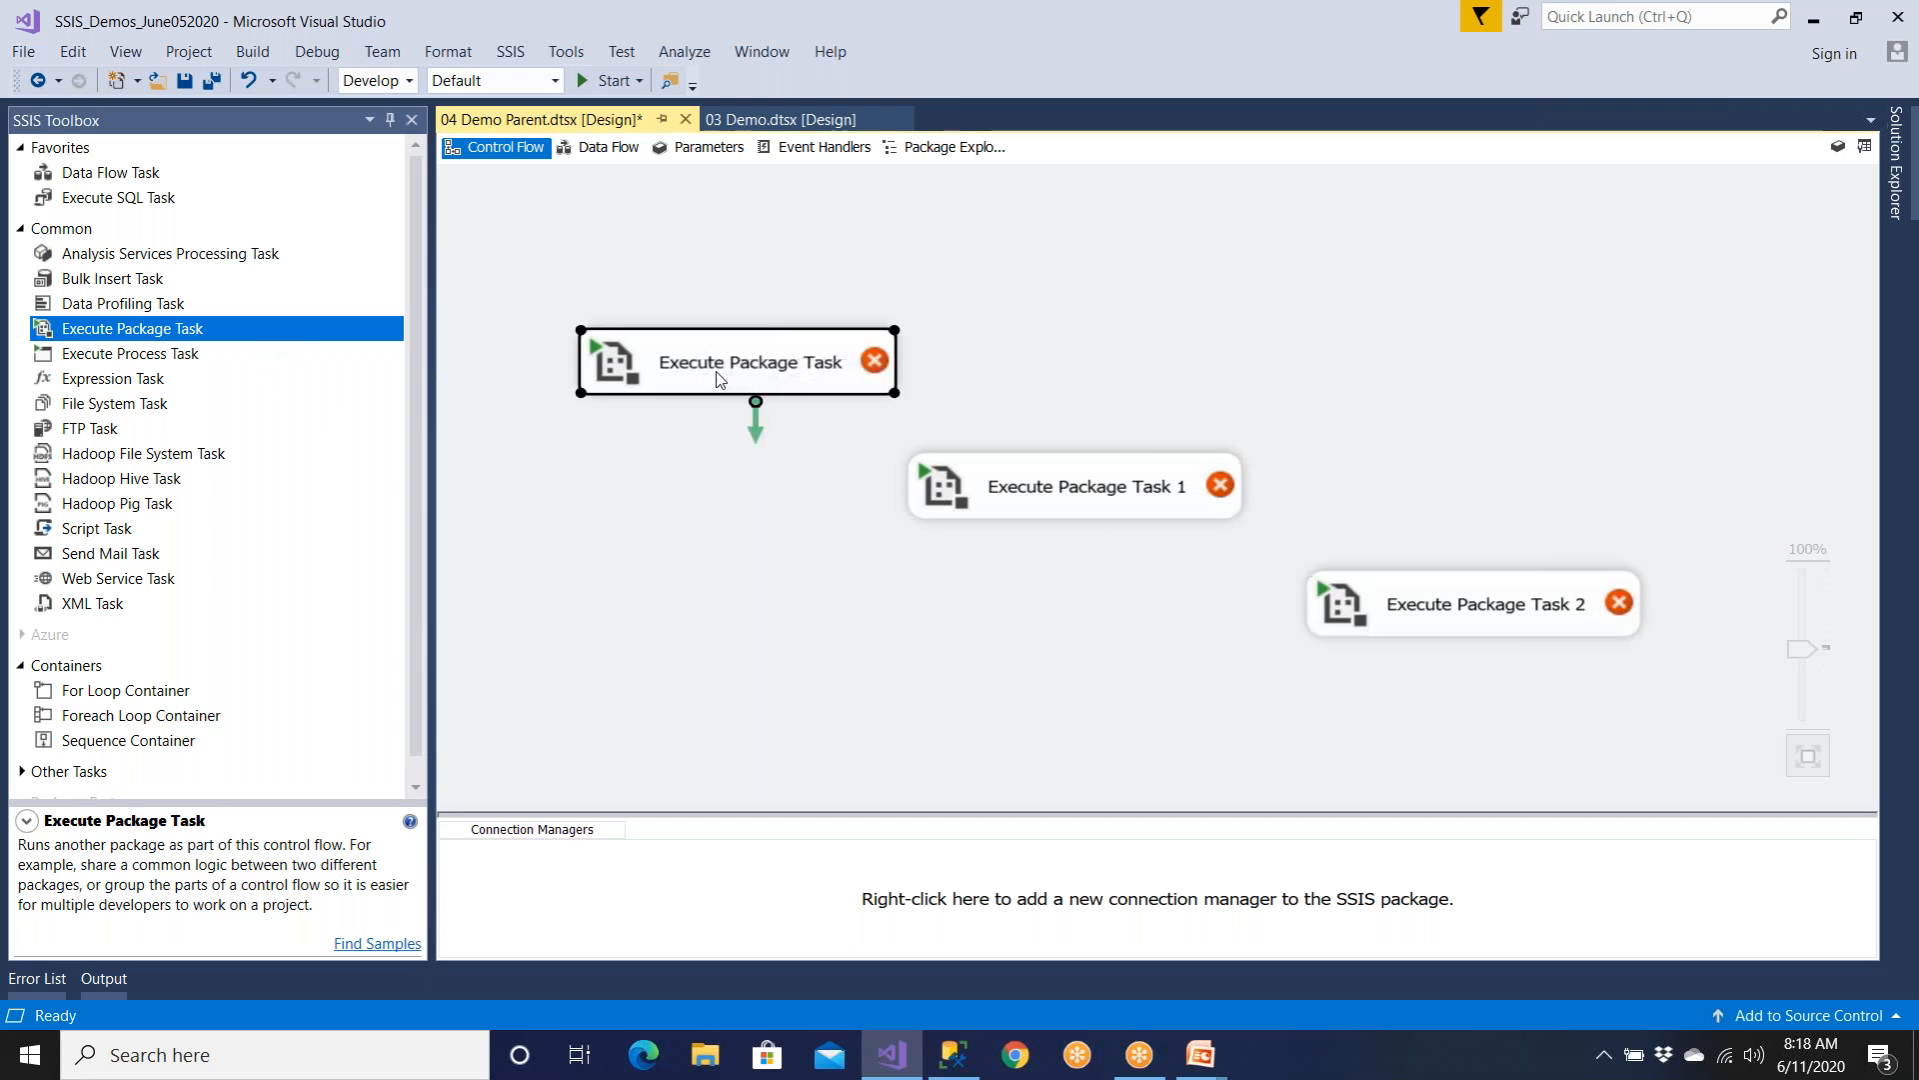
double_click(718, 378)
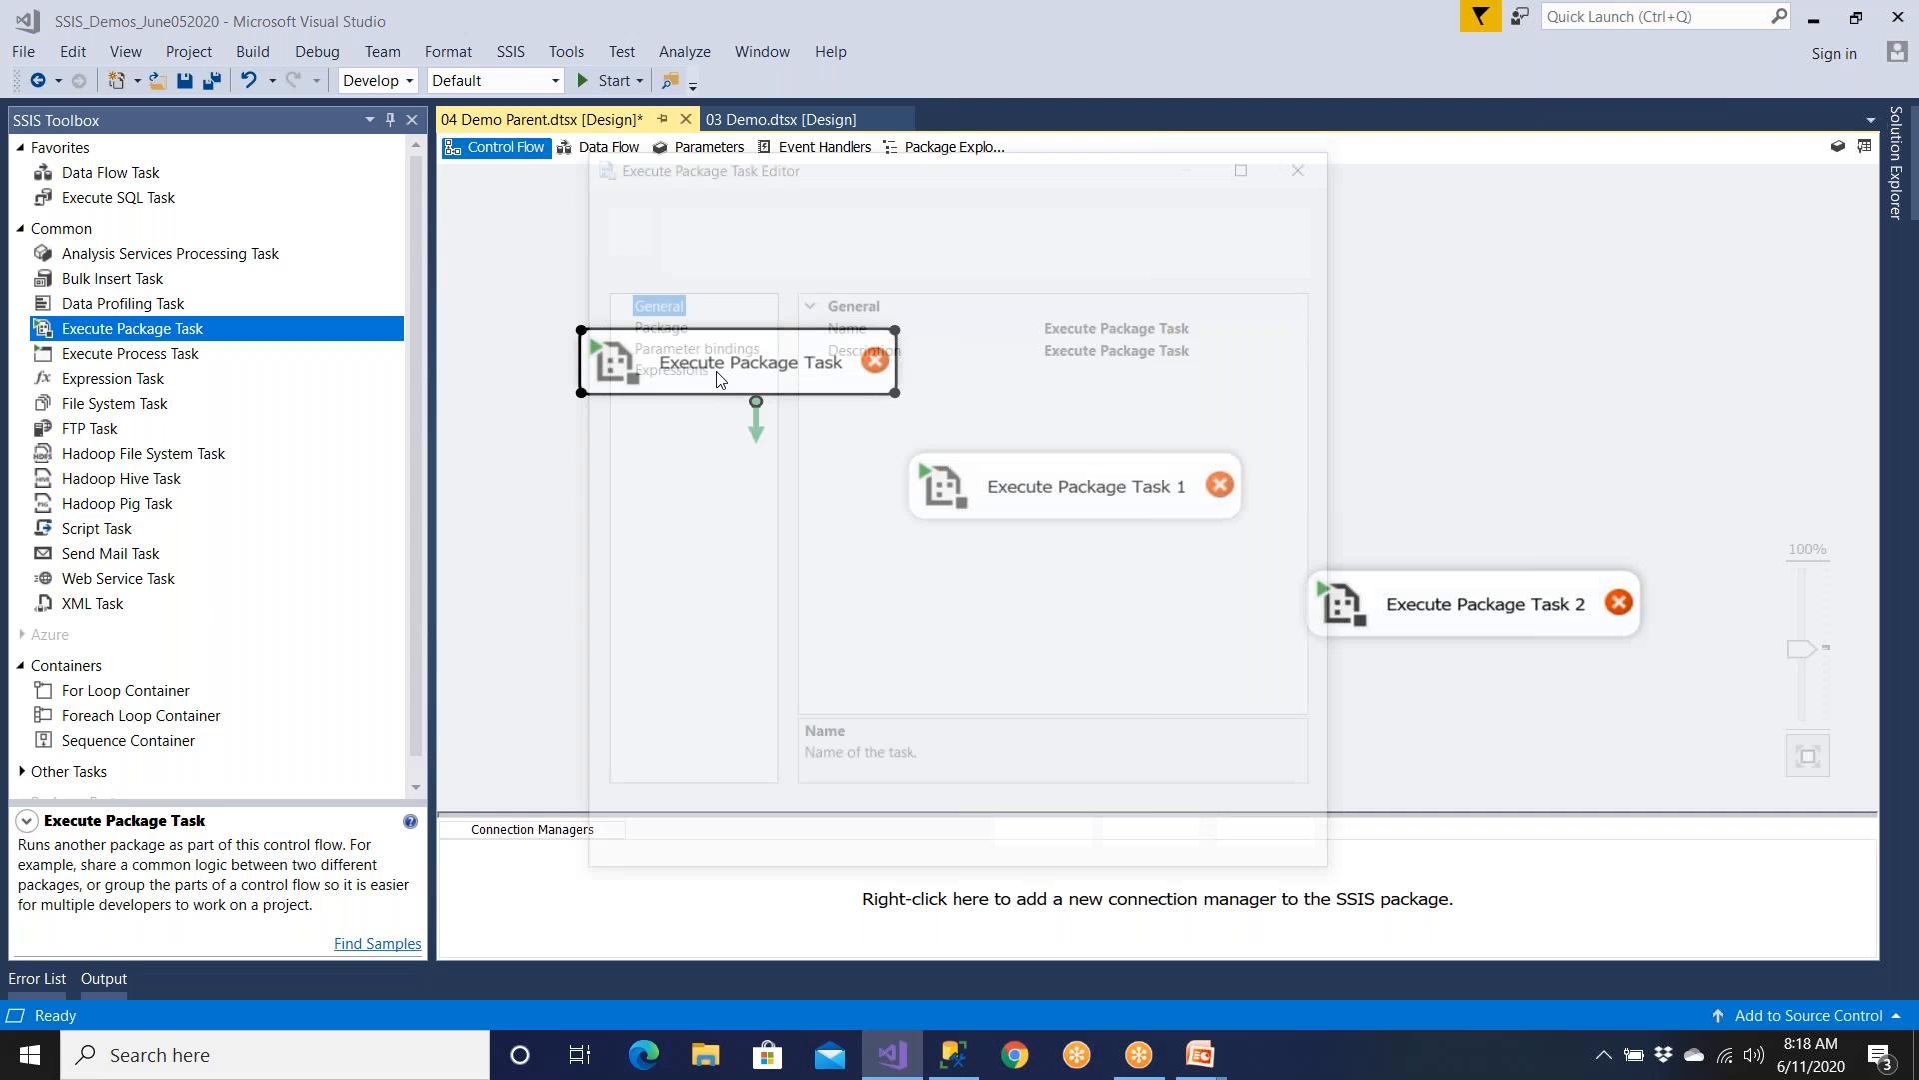
left_click(657, 323)
left_click(944, 344)
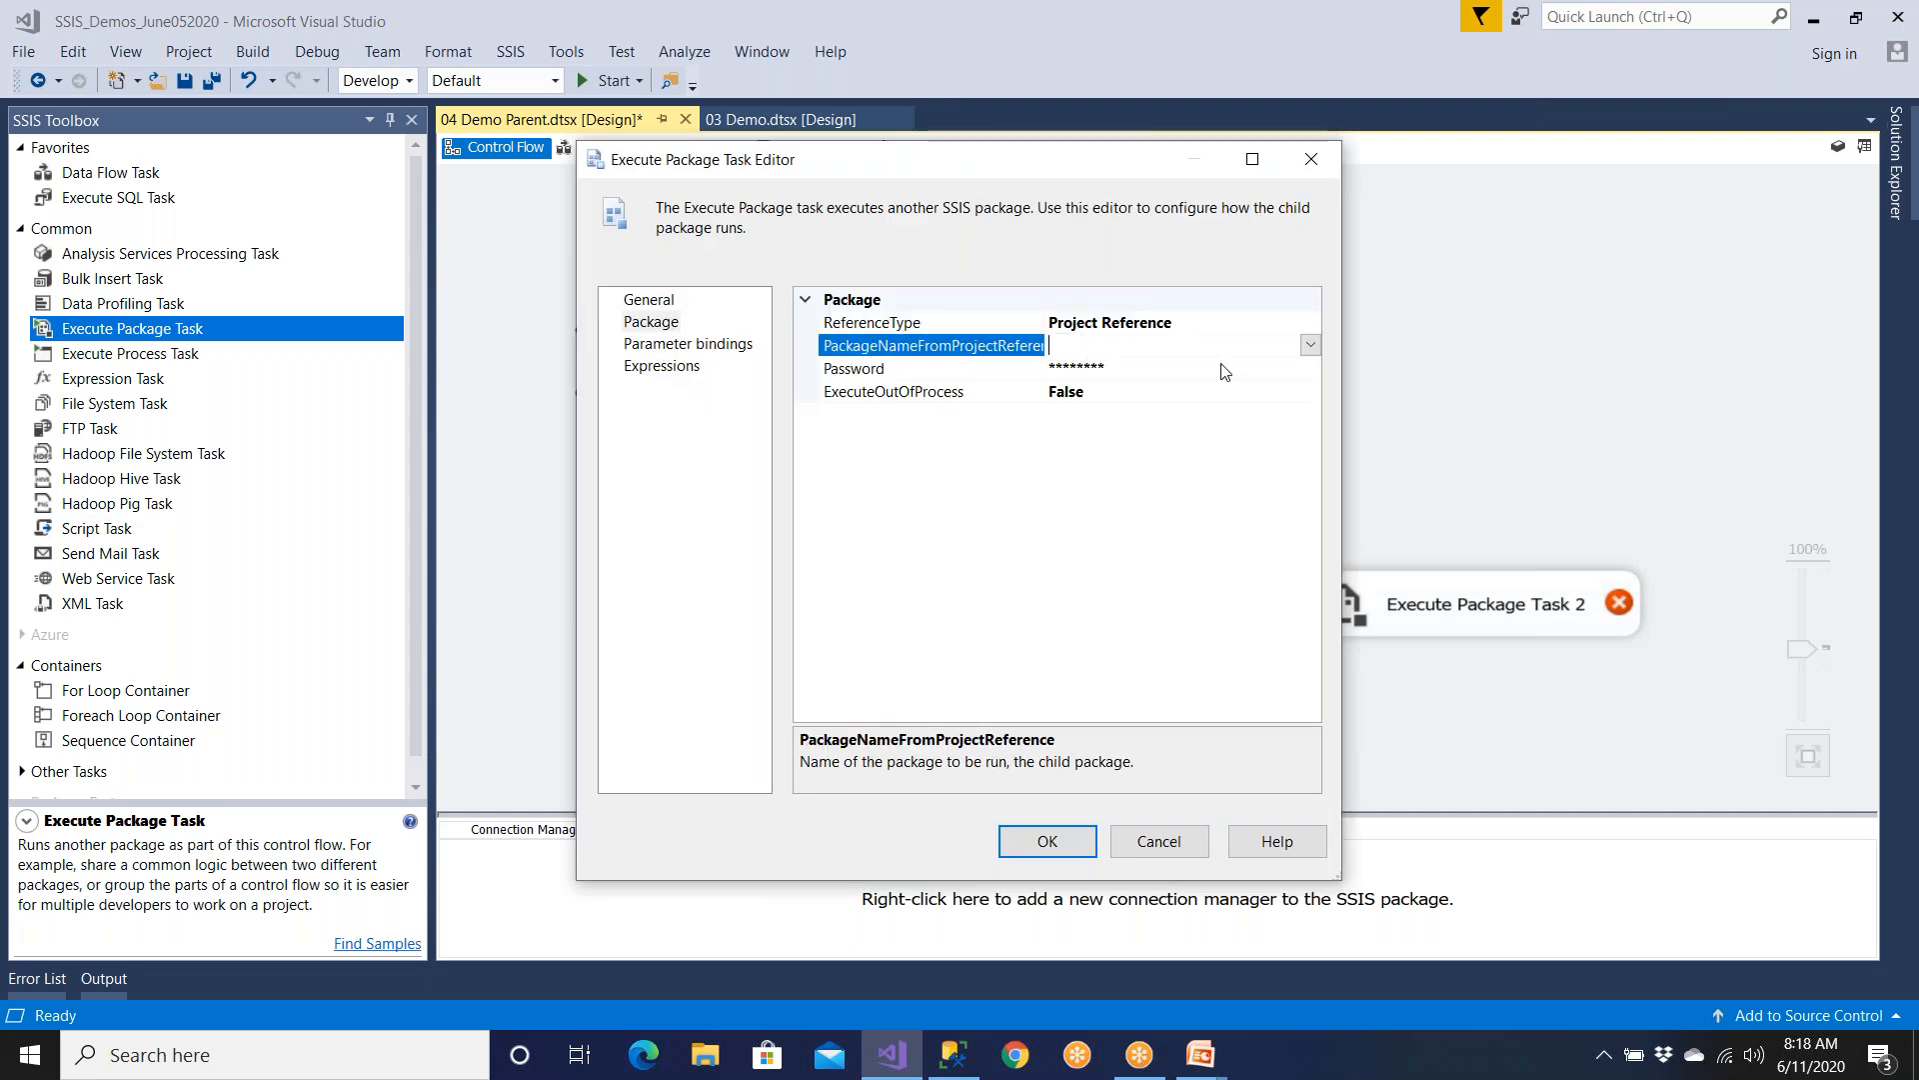
left_click(1309, 345)
left_click(1136, 369)
left_click(1047, 840)
- Configure Execute Package Task 1 to run 02 Demo.dtsx through a project reference
left_click(1112, 517)
double_click(1113, 518)
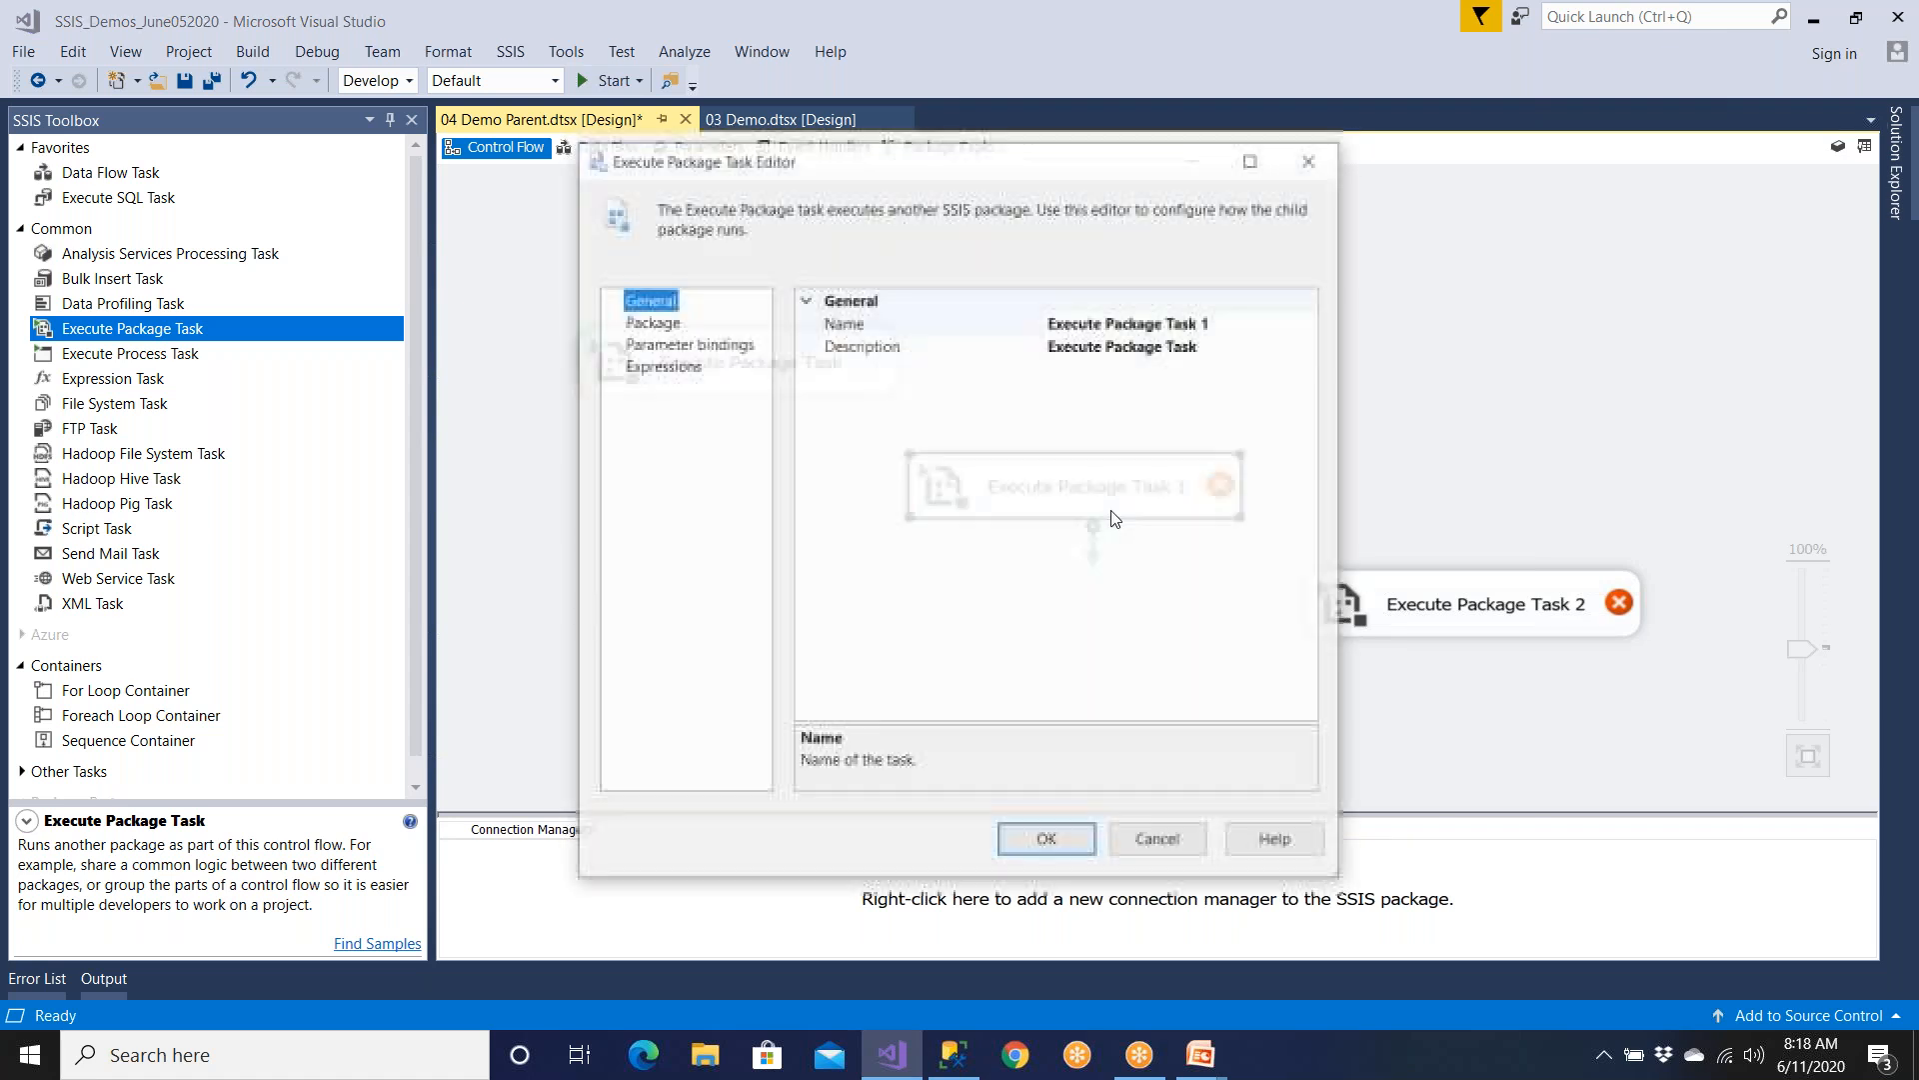
left_click(652, 322)
left_click(850, 345)
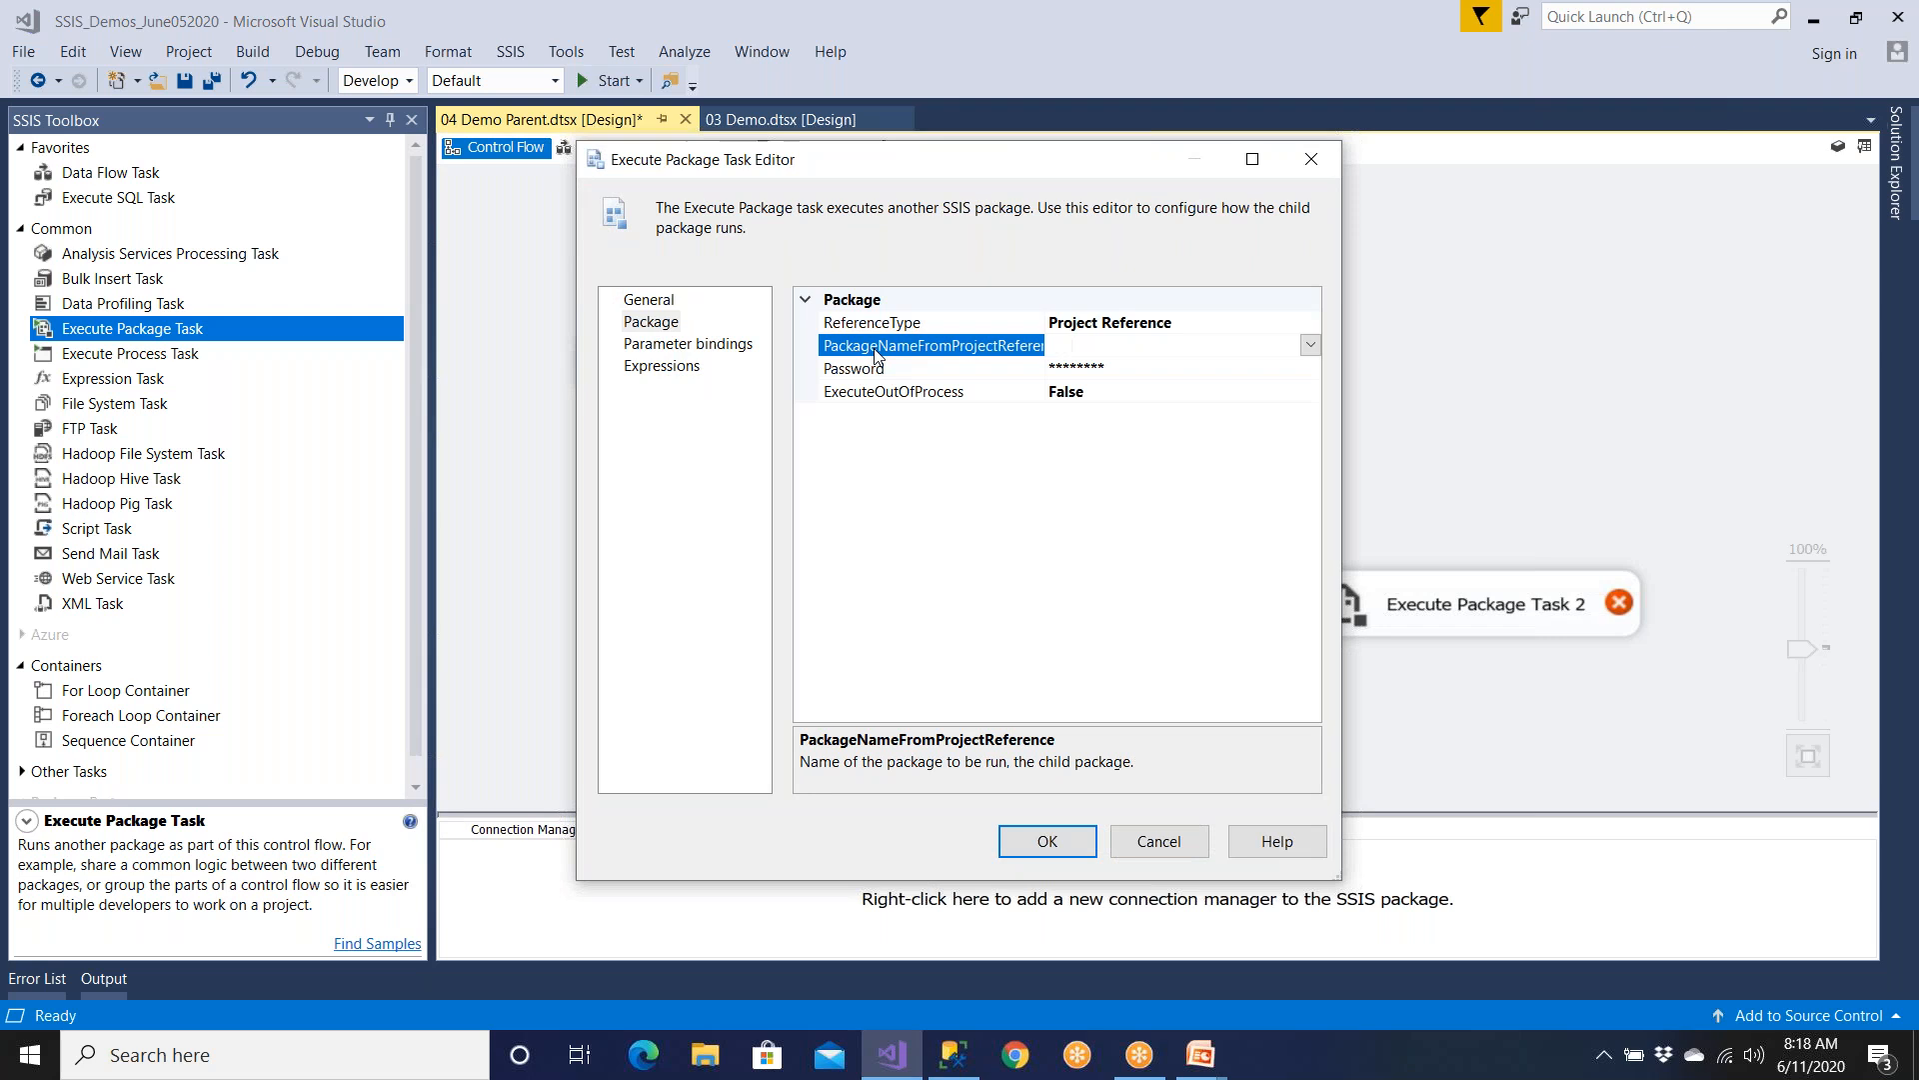
left_click(1310, 344)
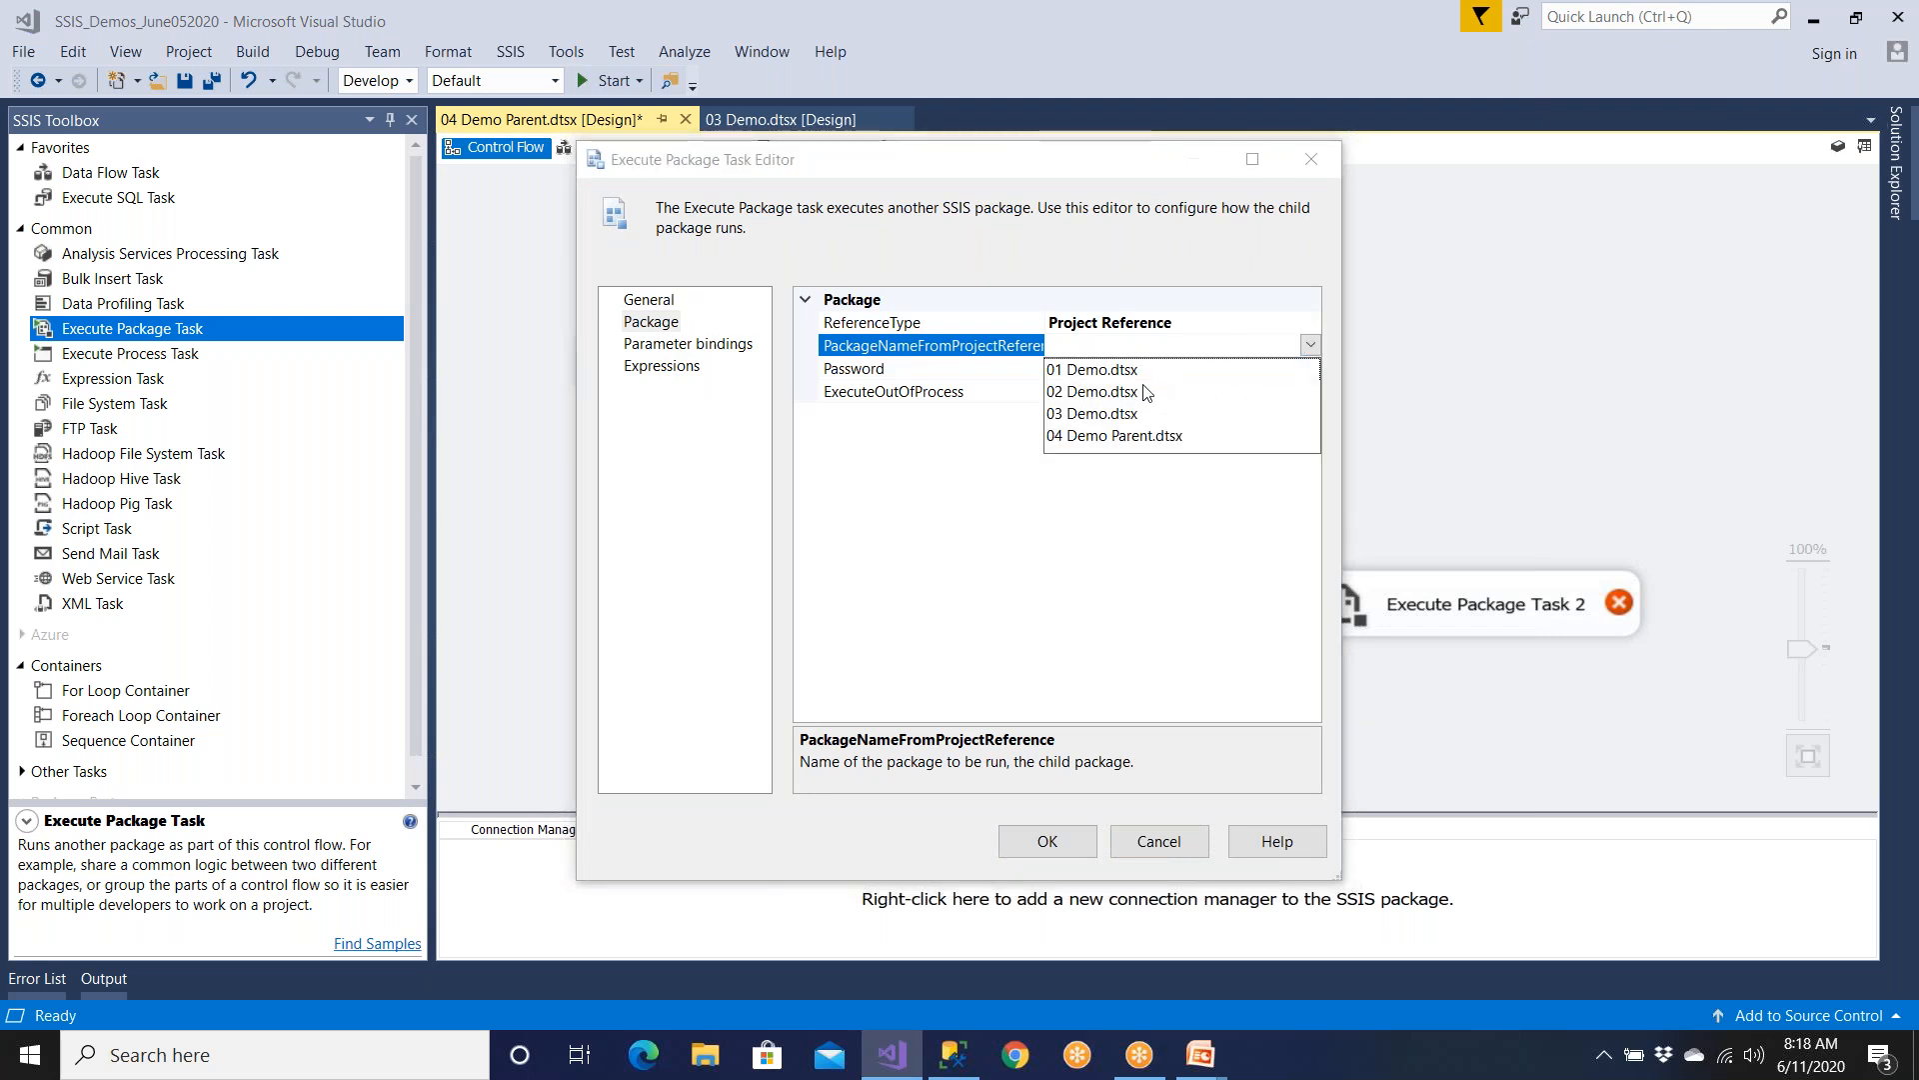
left_click(1092, 391)
left_click(1044, 841)
- Configure Execute Package Task 2 to run 03 Demo.dtsx through a project reference, and save all files
double_click(1479, 604)
left_click(651, 322)
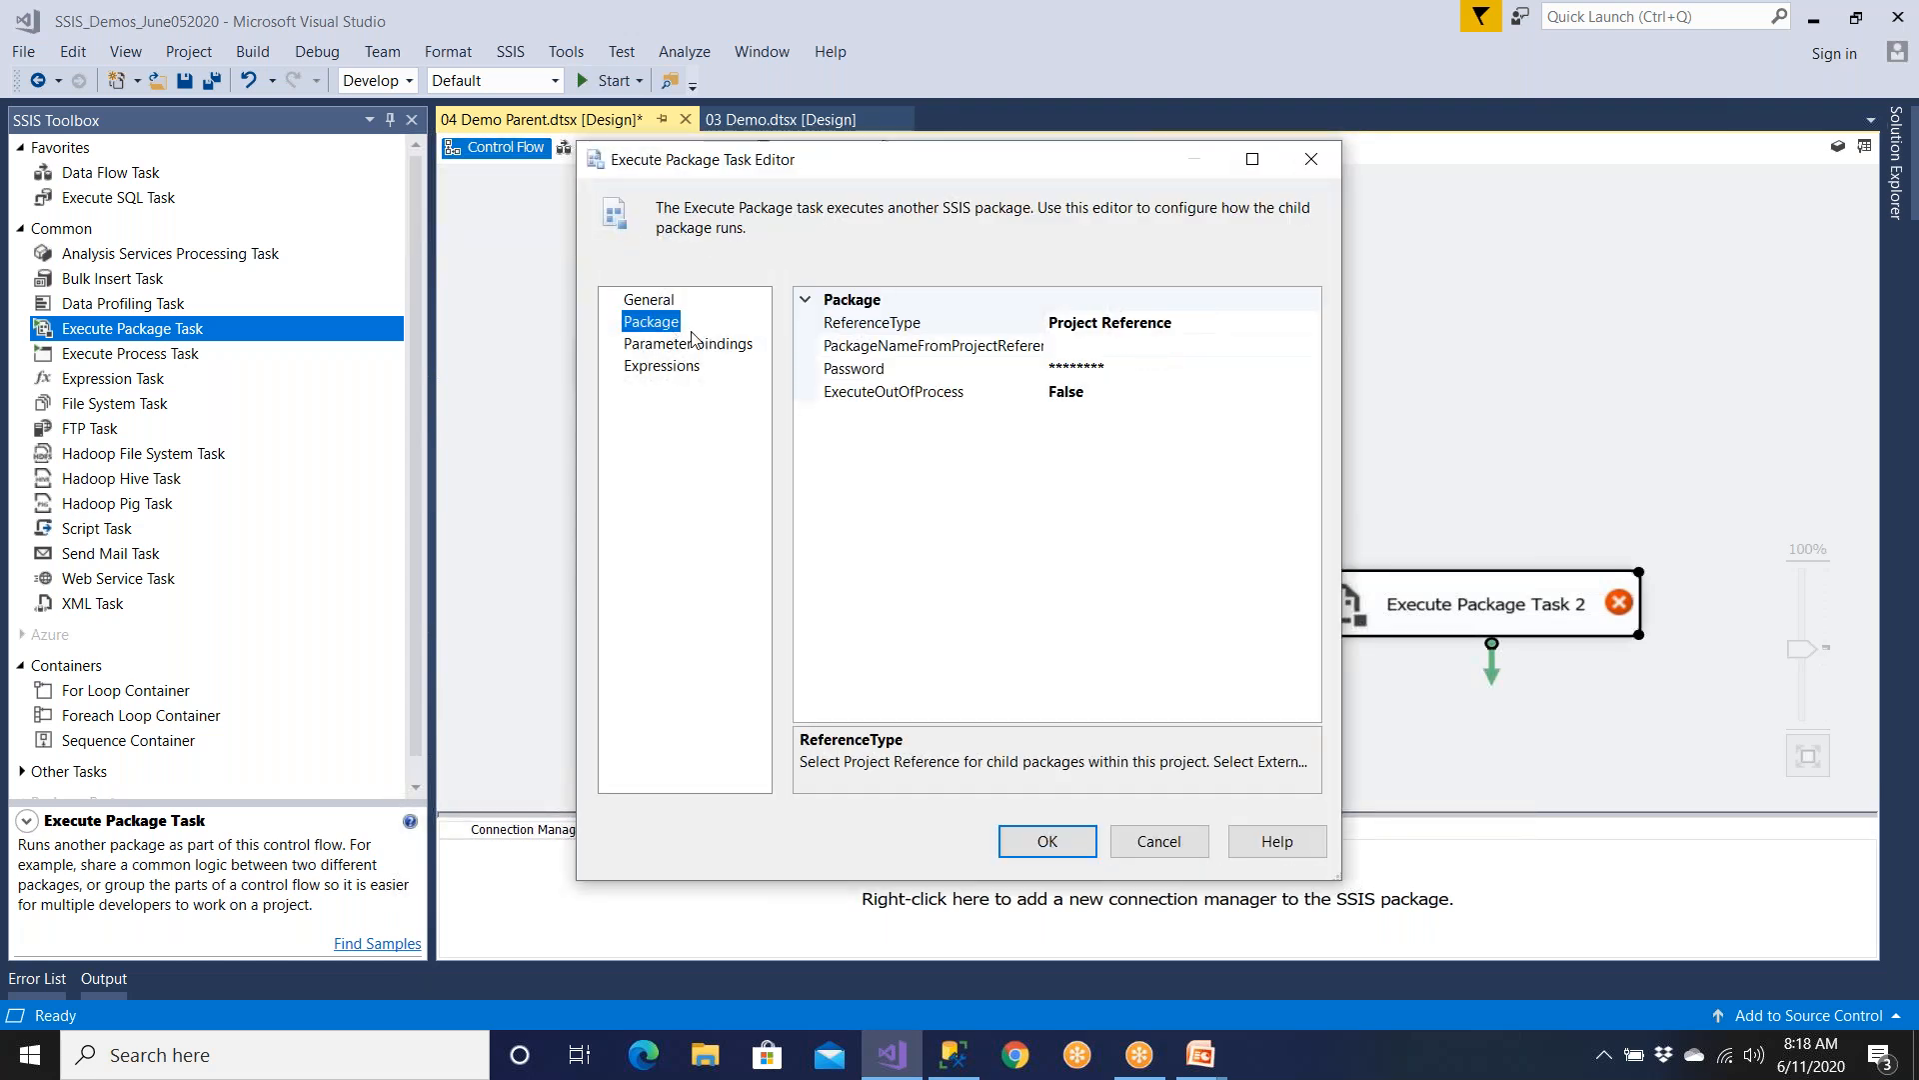
left_click(1091, 347)
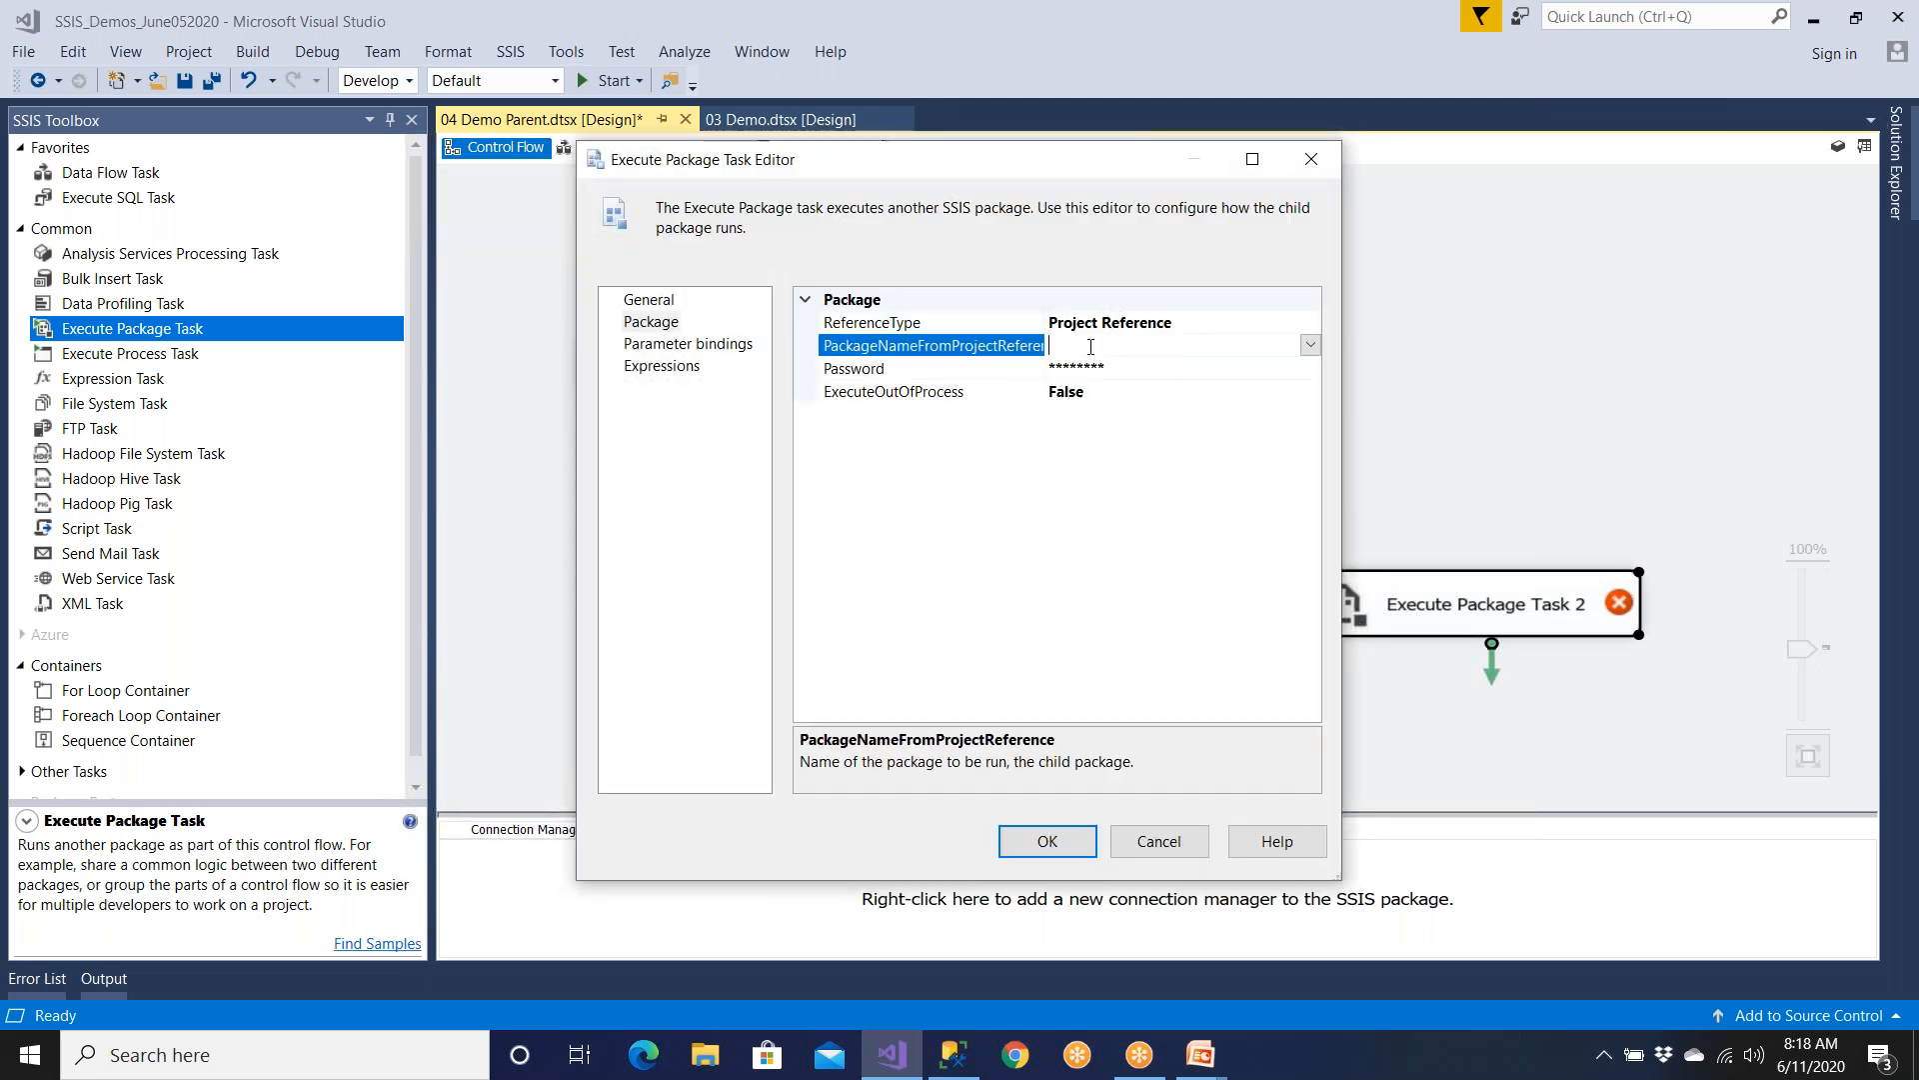
left_click(1309, 345)
left_click(1132, 416)
left_click(1047, 840)
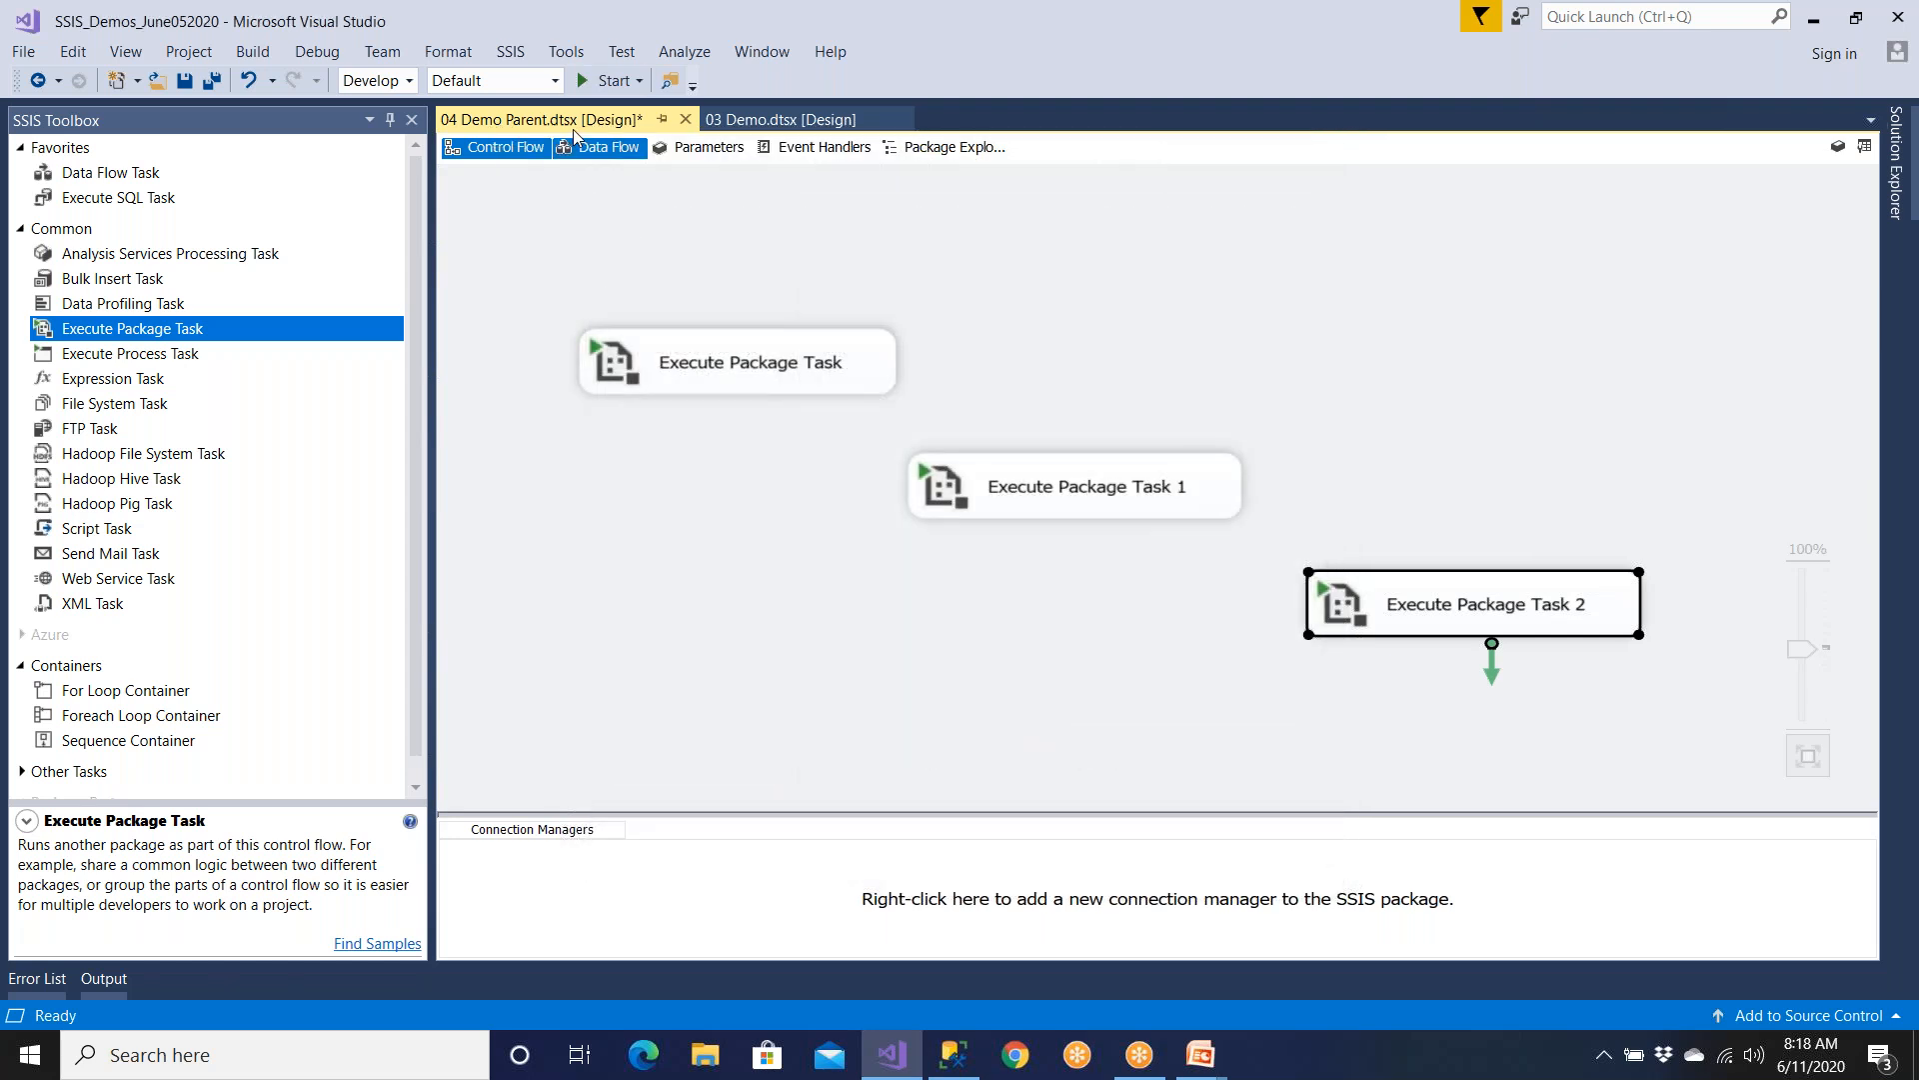
left_click(211, 80)
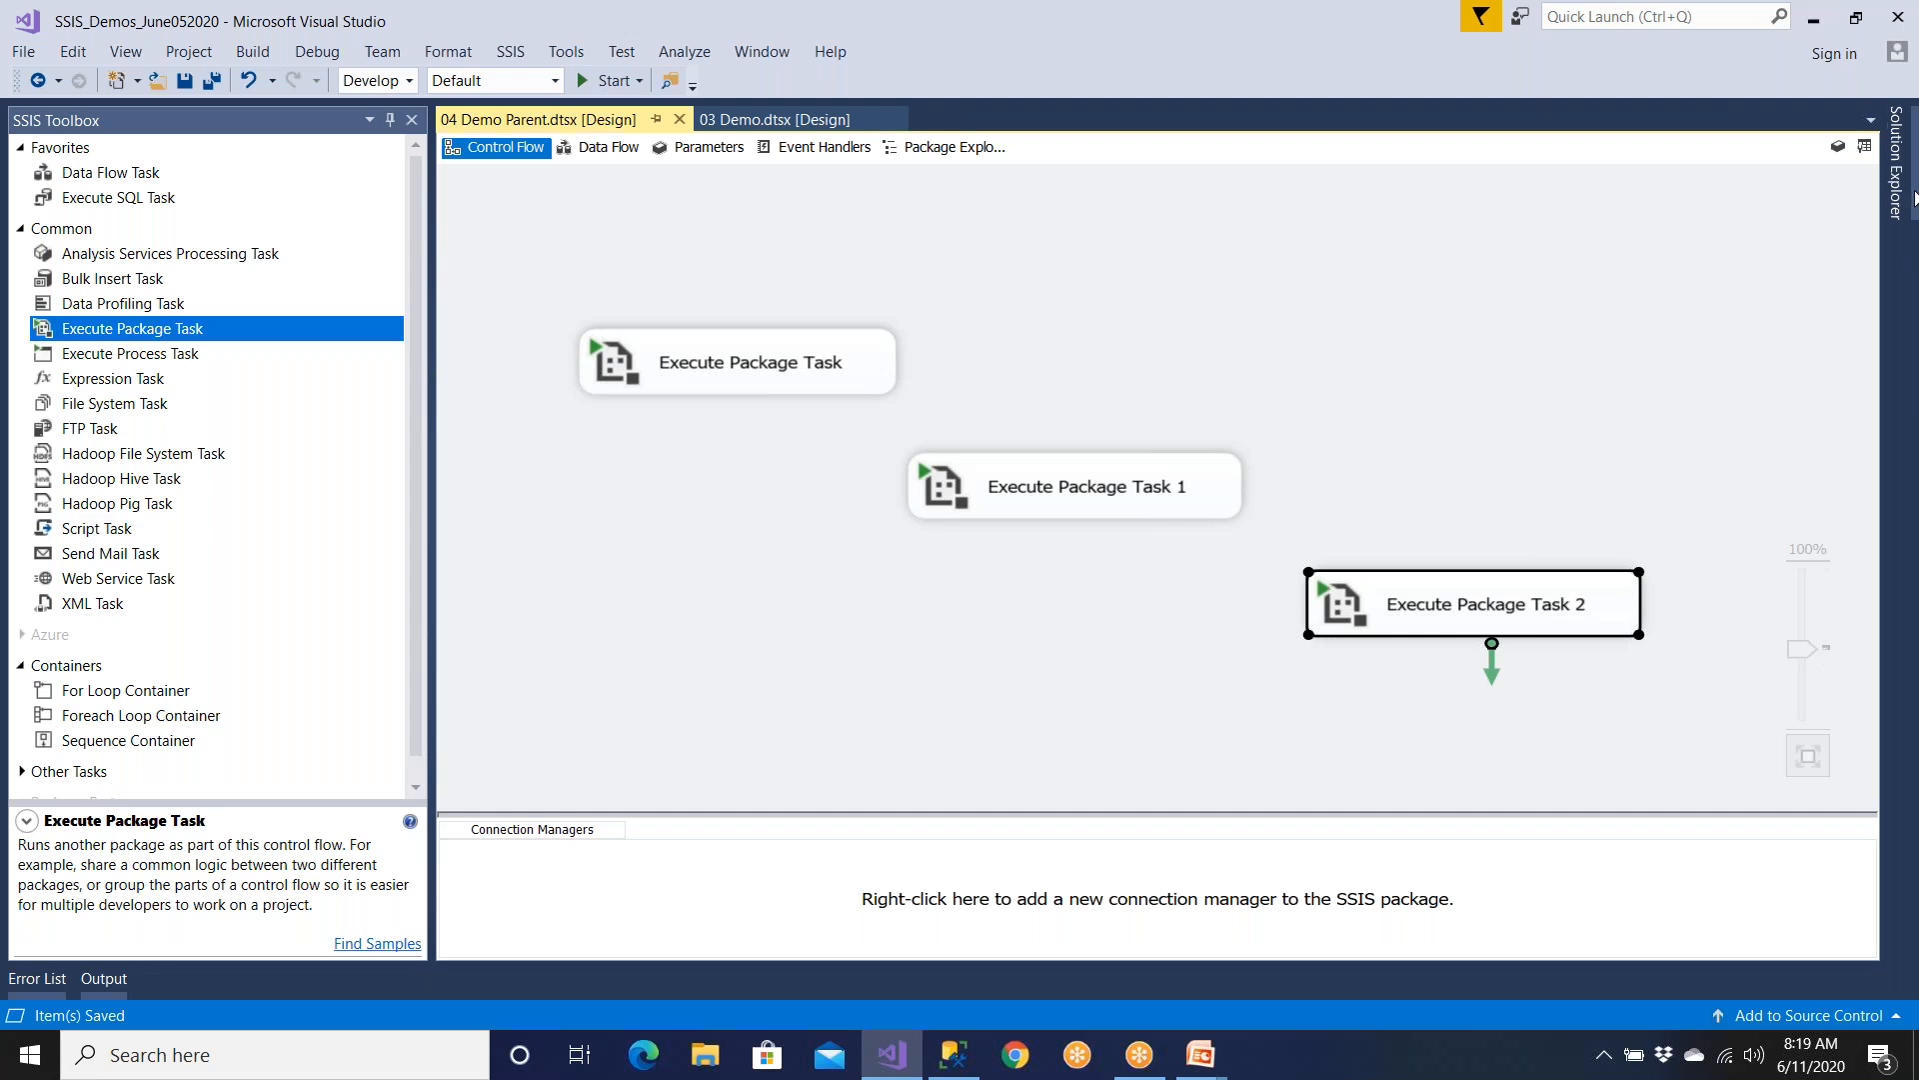
left_click(1894, 175)
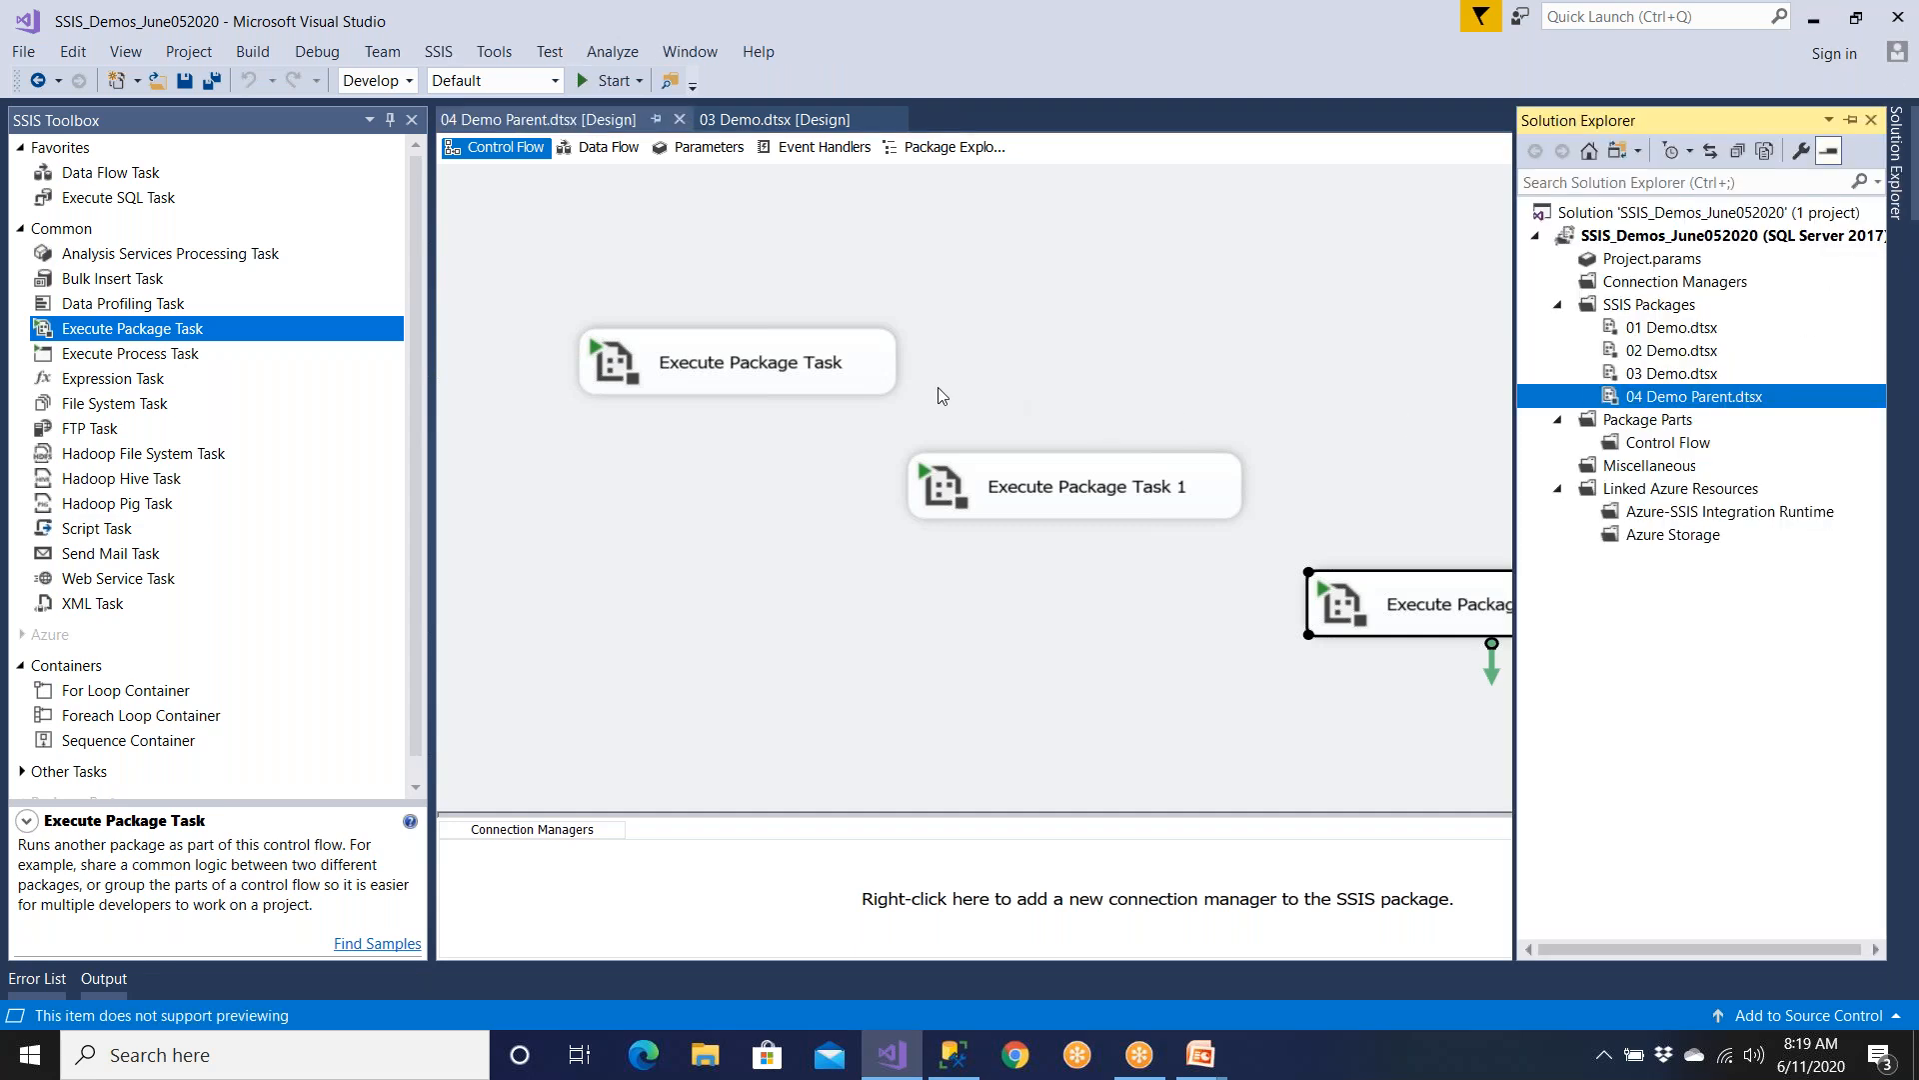
left_click(849, 372)
left_click(1020, 500)
left_click(1379, 597)
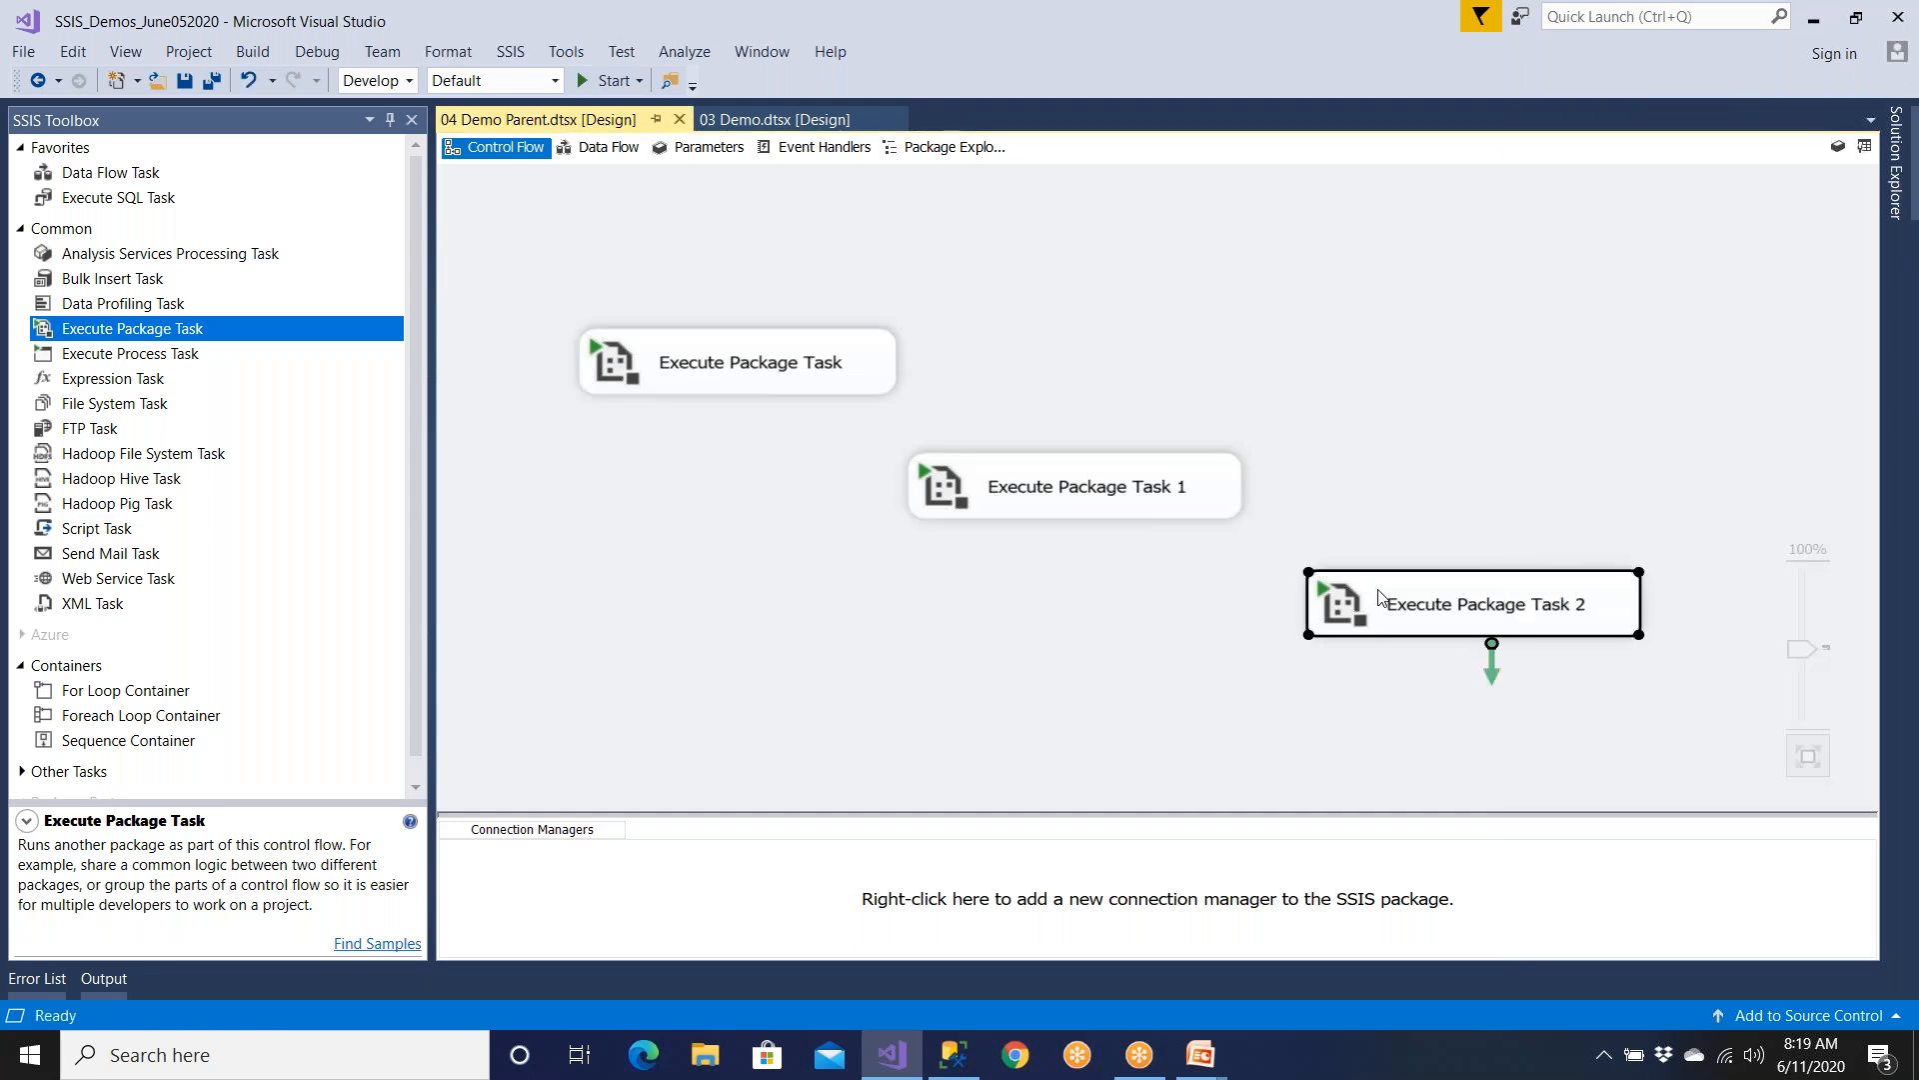
- Chain the three Execute Package Tasks in order with success precedence constraints, moving the first task slightly higher on the canvas
left_click(812, 390)
left_click_drag(812, 390, 1050, 497)
left_click(818, 330)
left_click(1202, 509)
left_click_drag(1097, 561, 1389, 604)
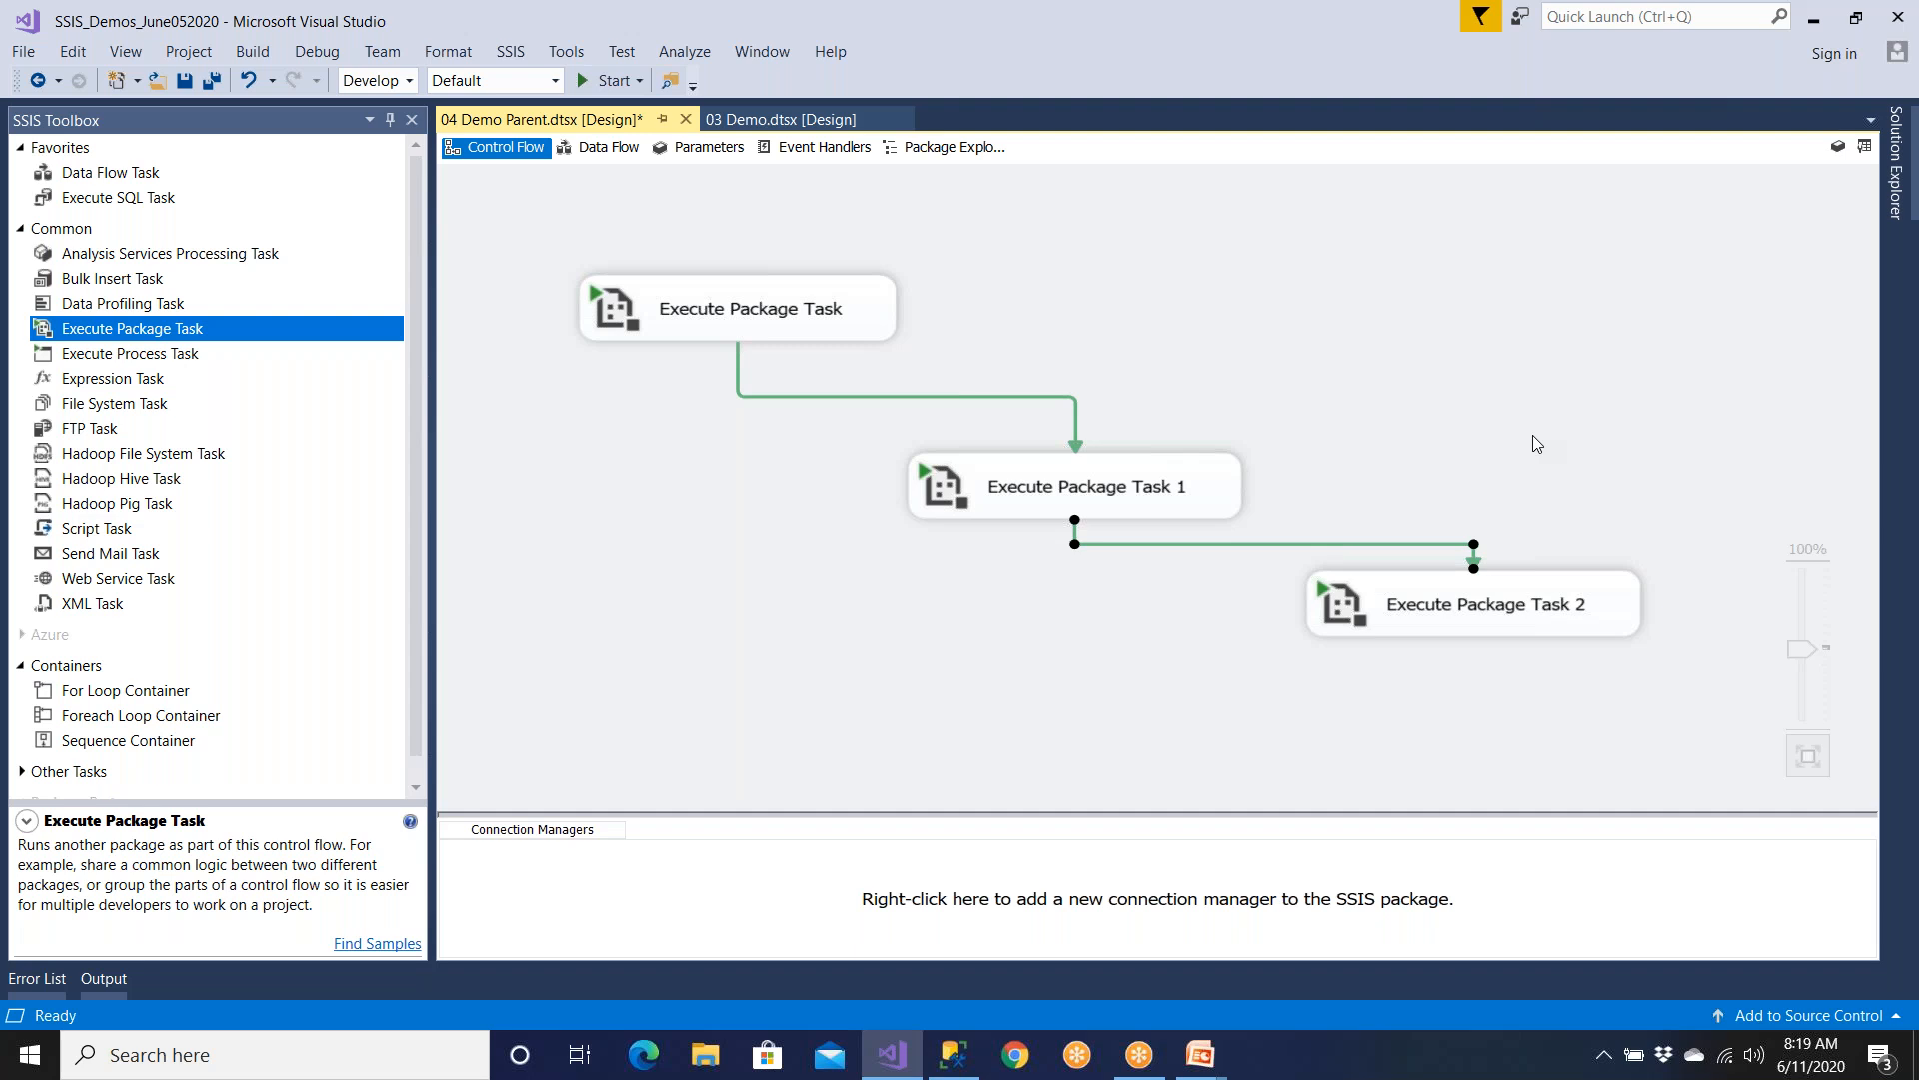
left_click(1896, 200)
left_click(1691, 331)
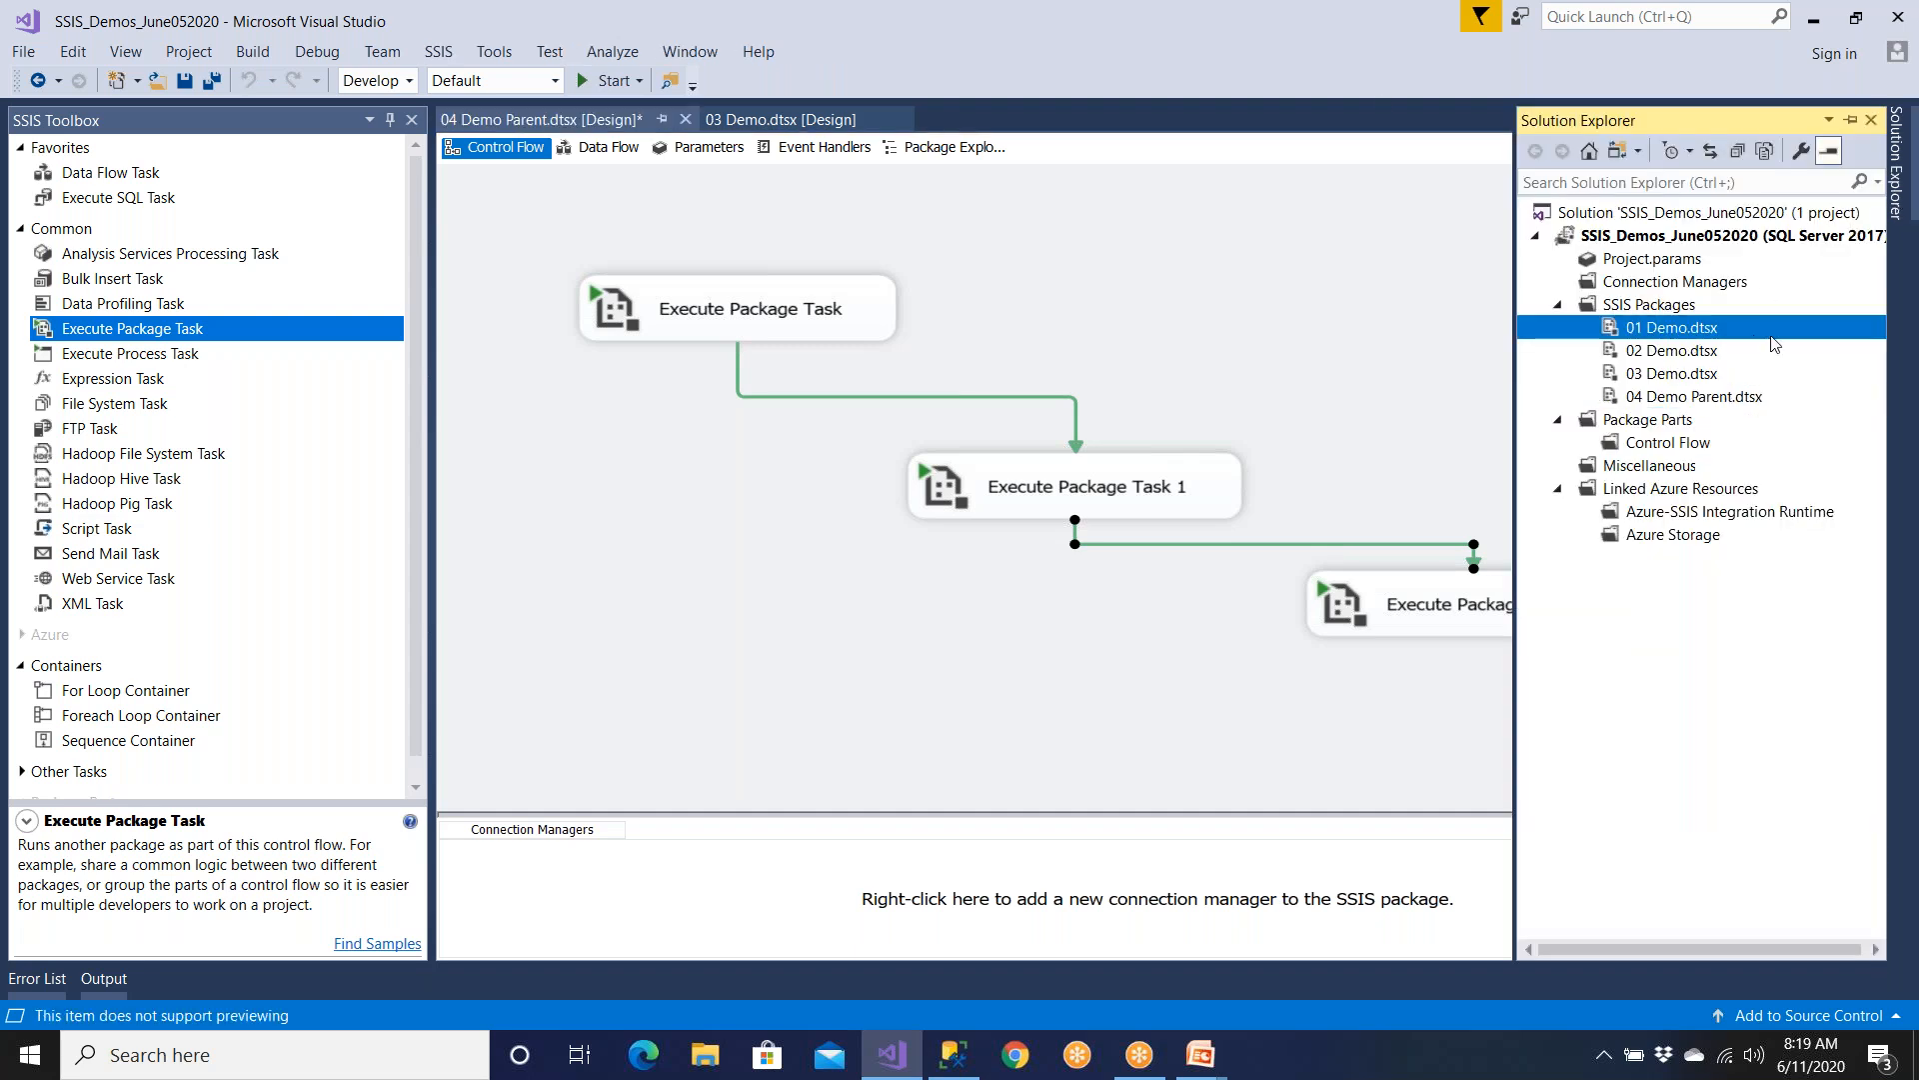
left_click(1708, 360)
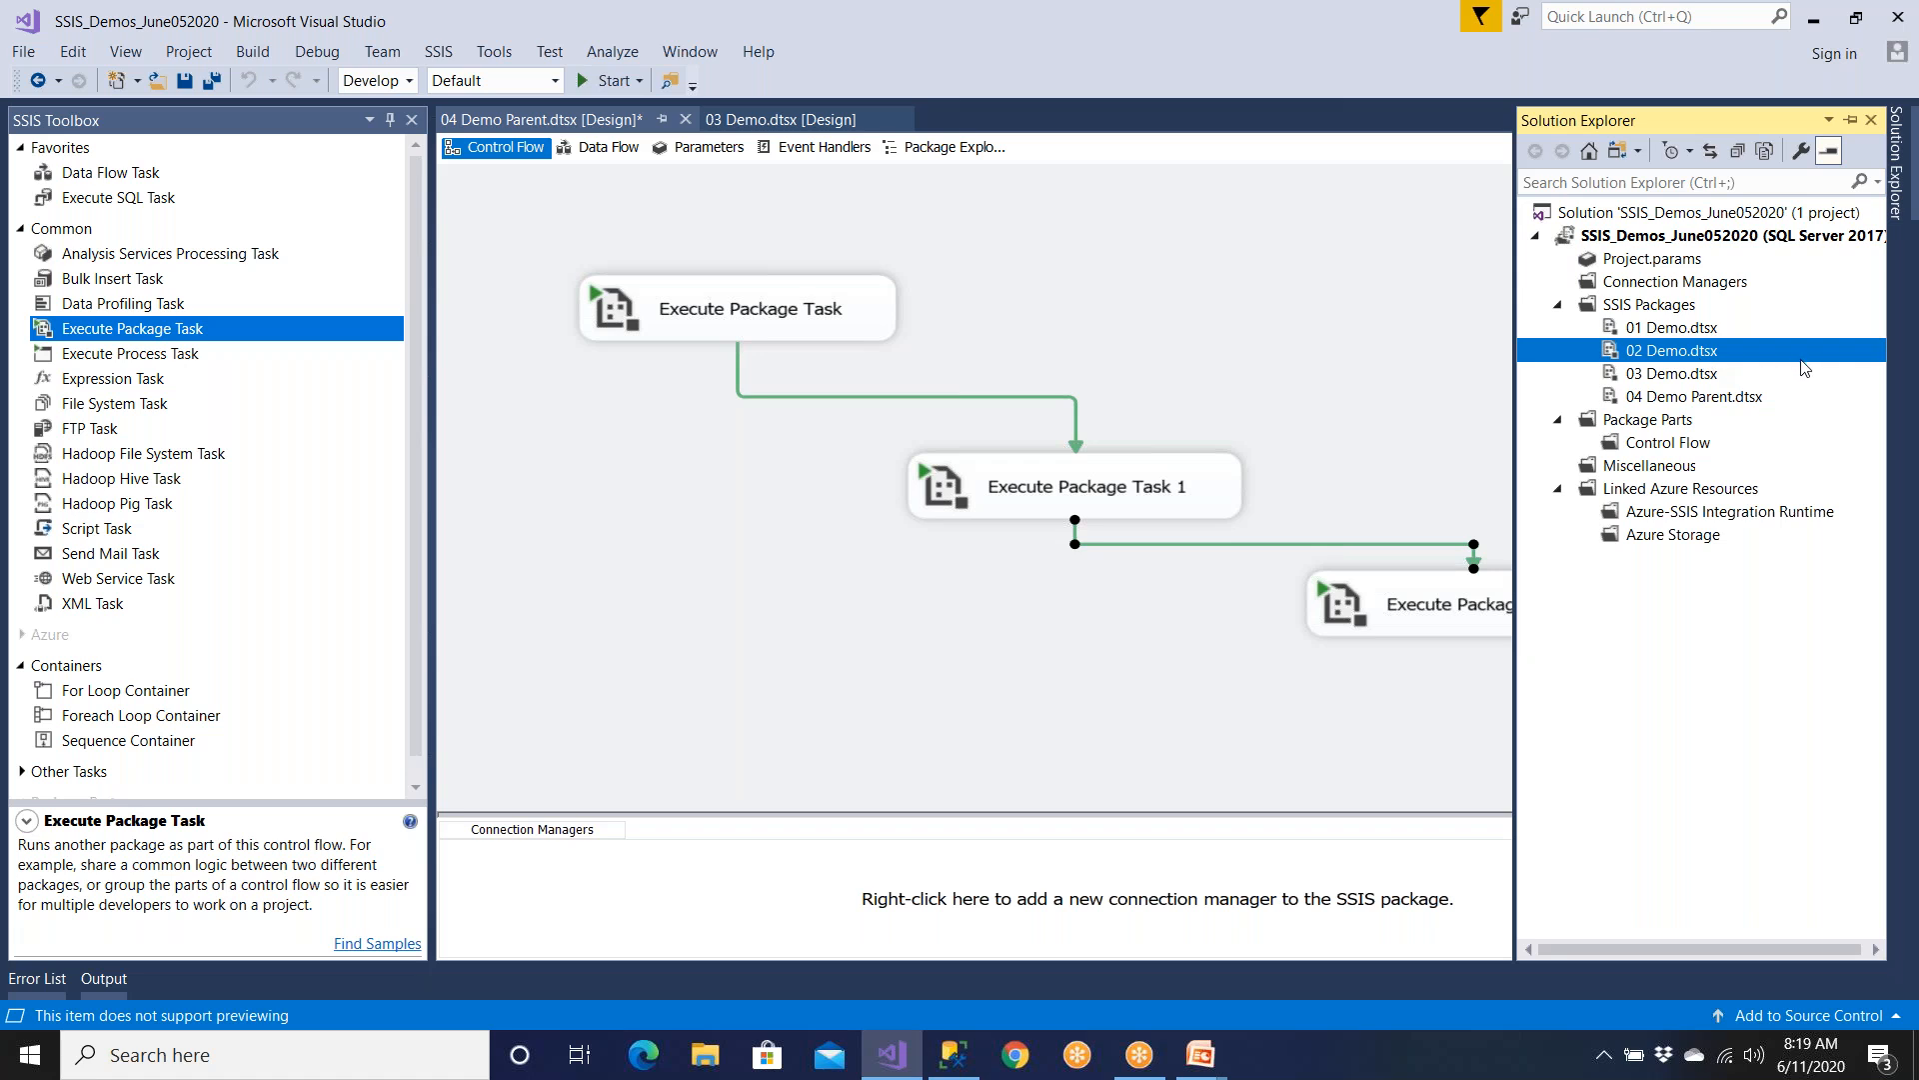
left_click(1702, 377)
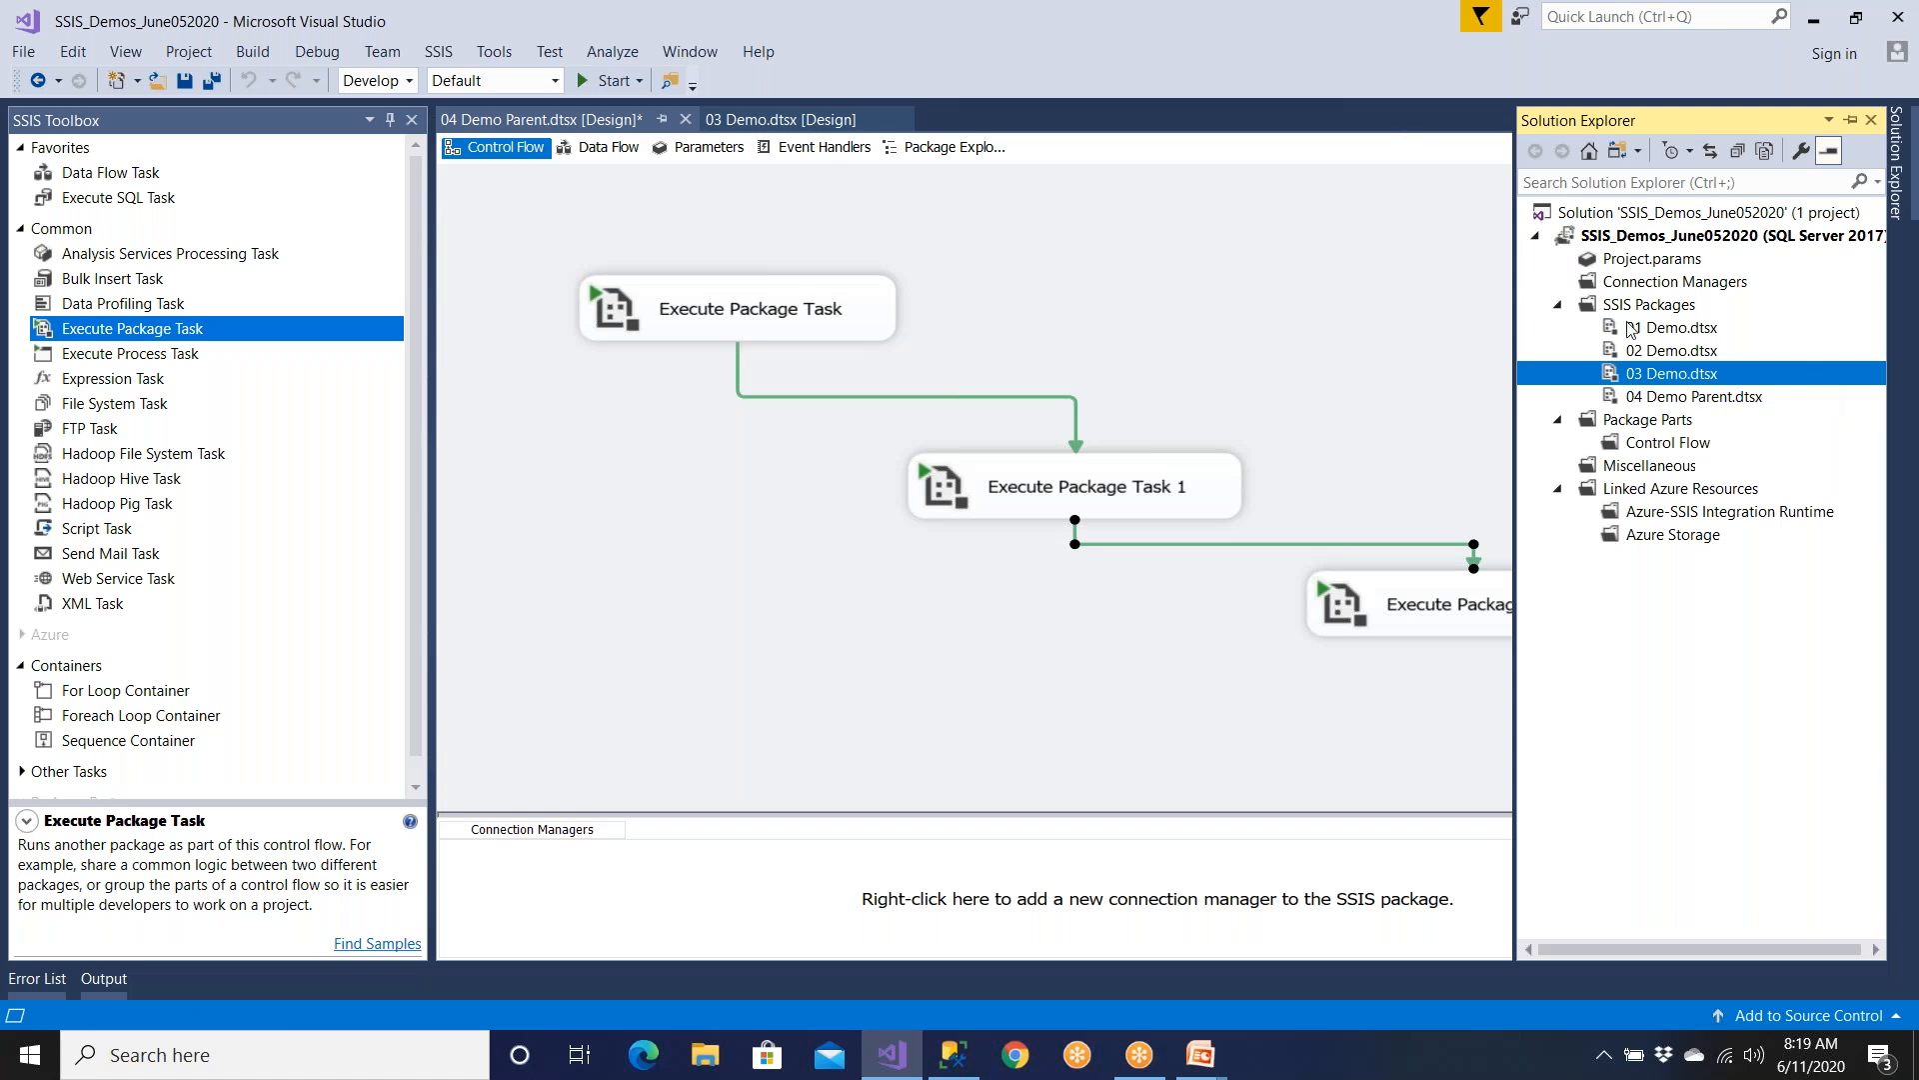
left_click(1689, 399)
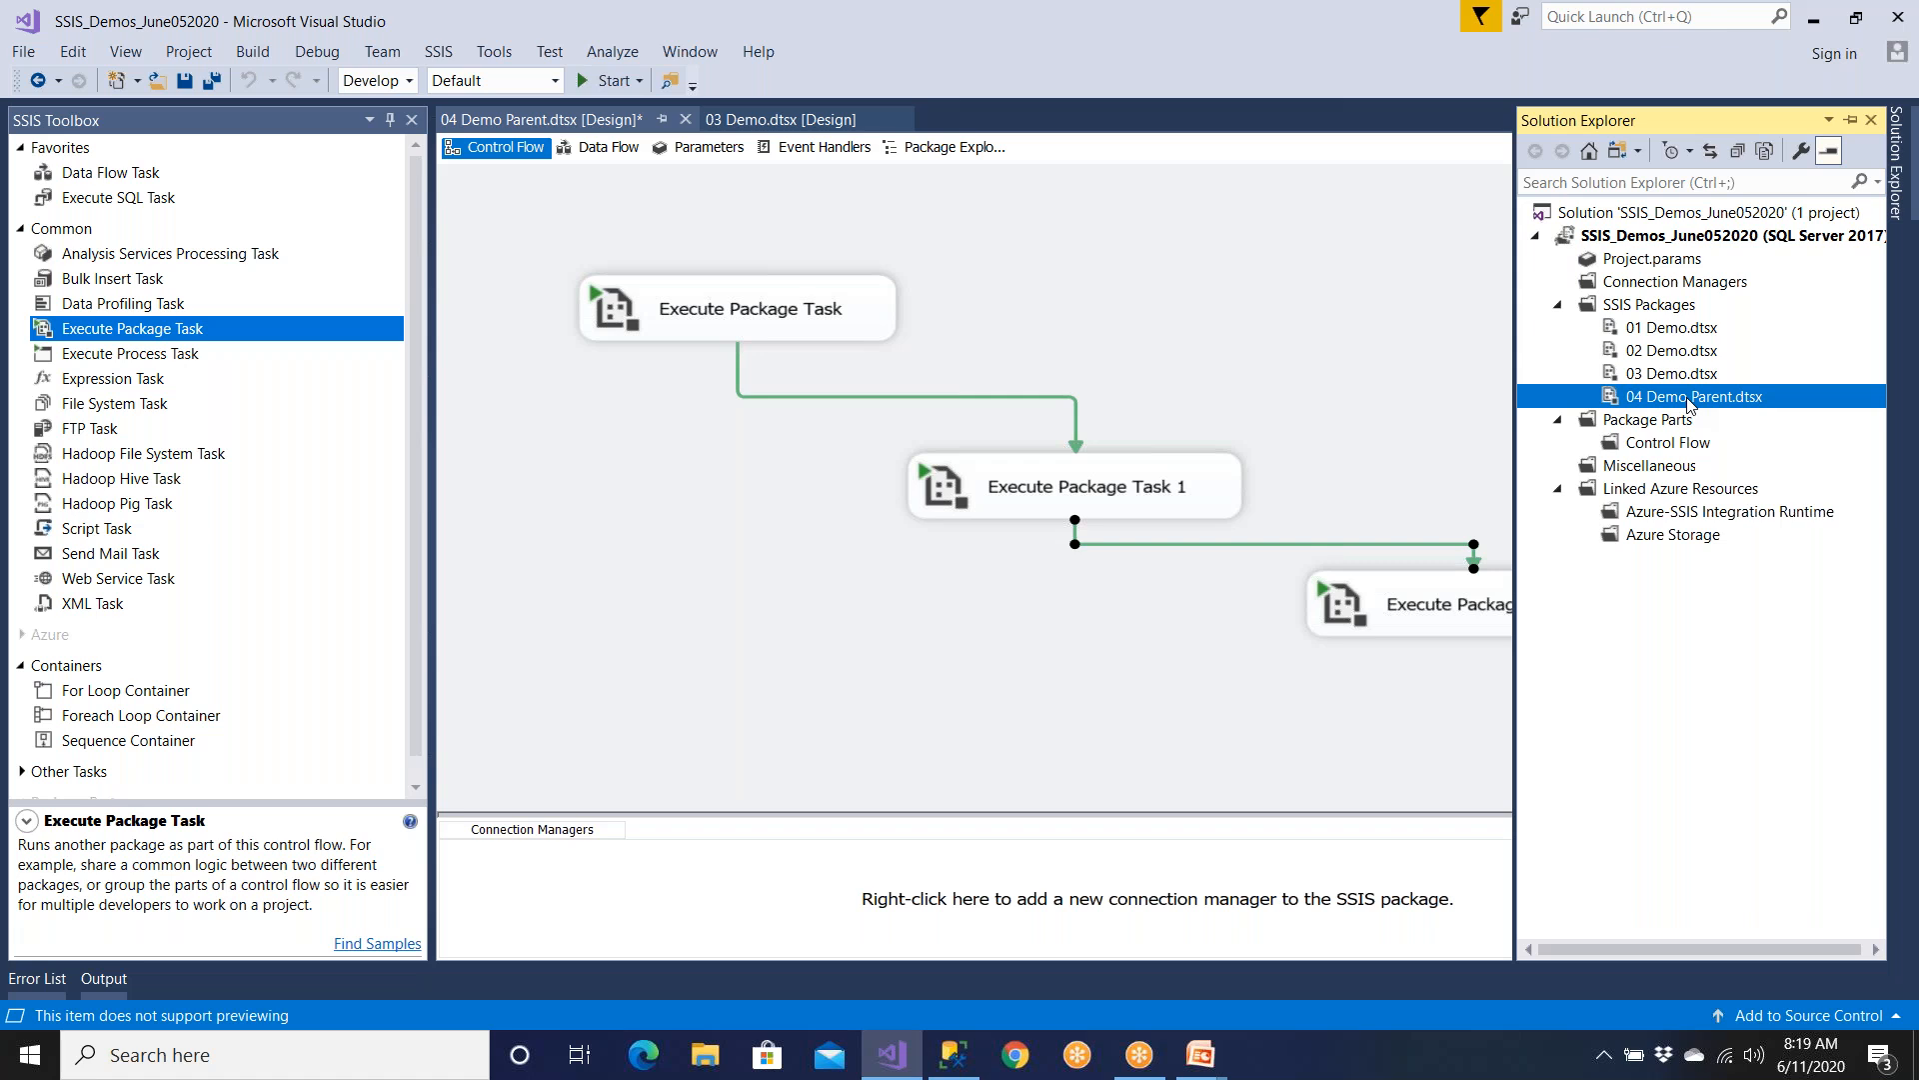
- Rename the first Execute Package Task as Loading Dept
left_click(716, 317)
right_click(716, 317)
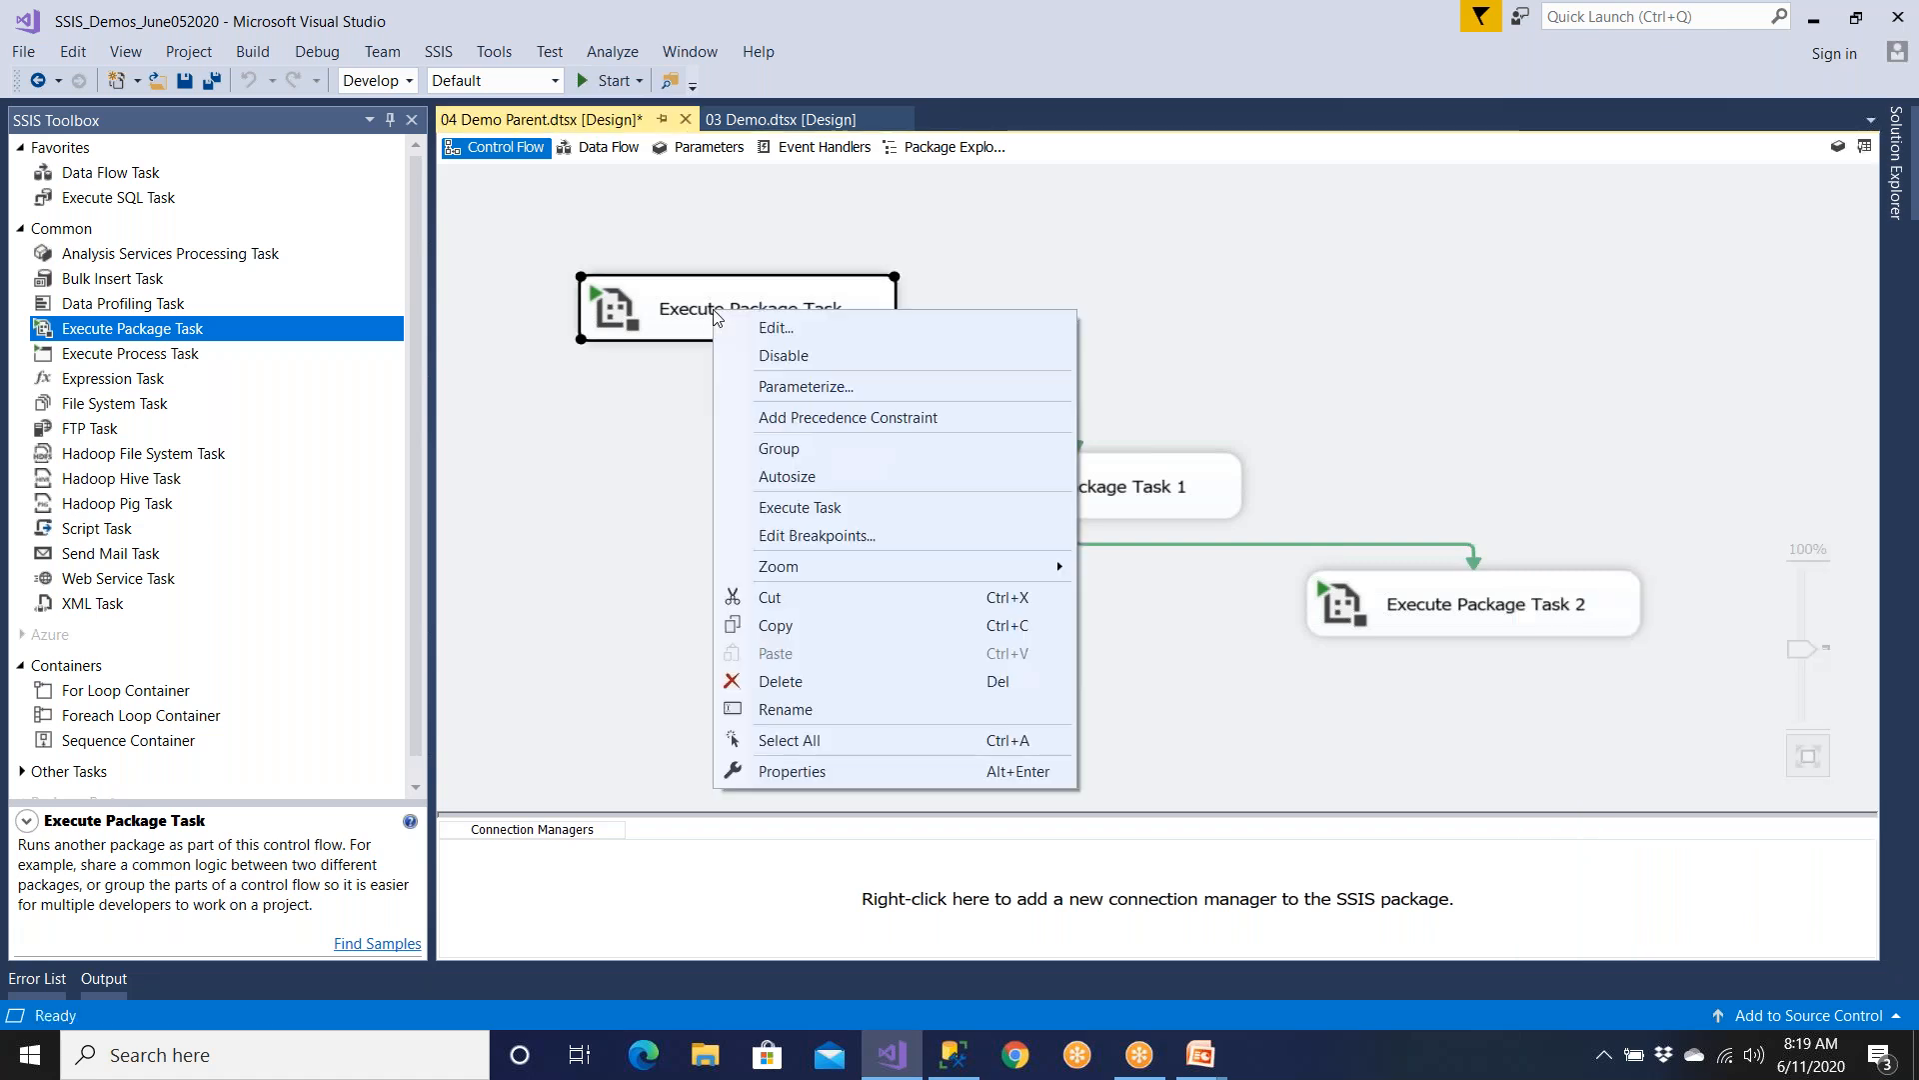
left_click(789, 708)
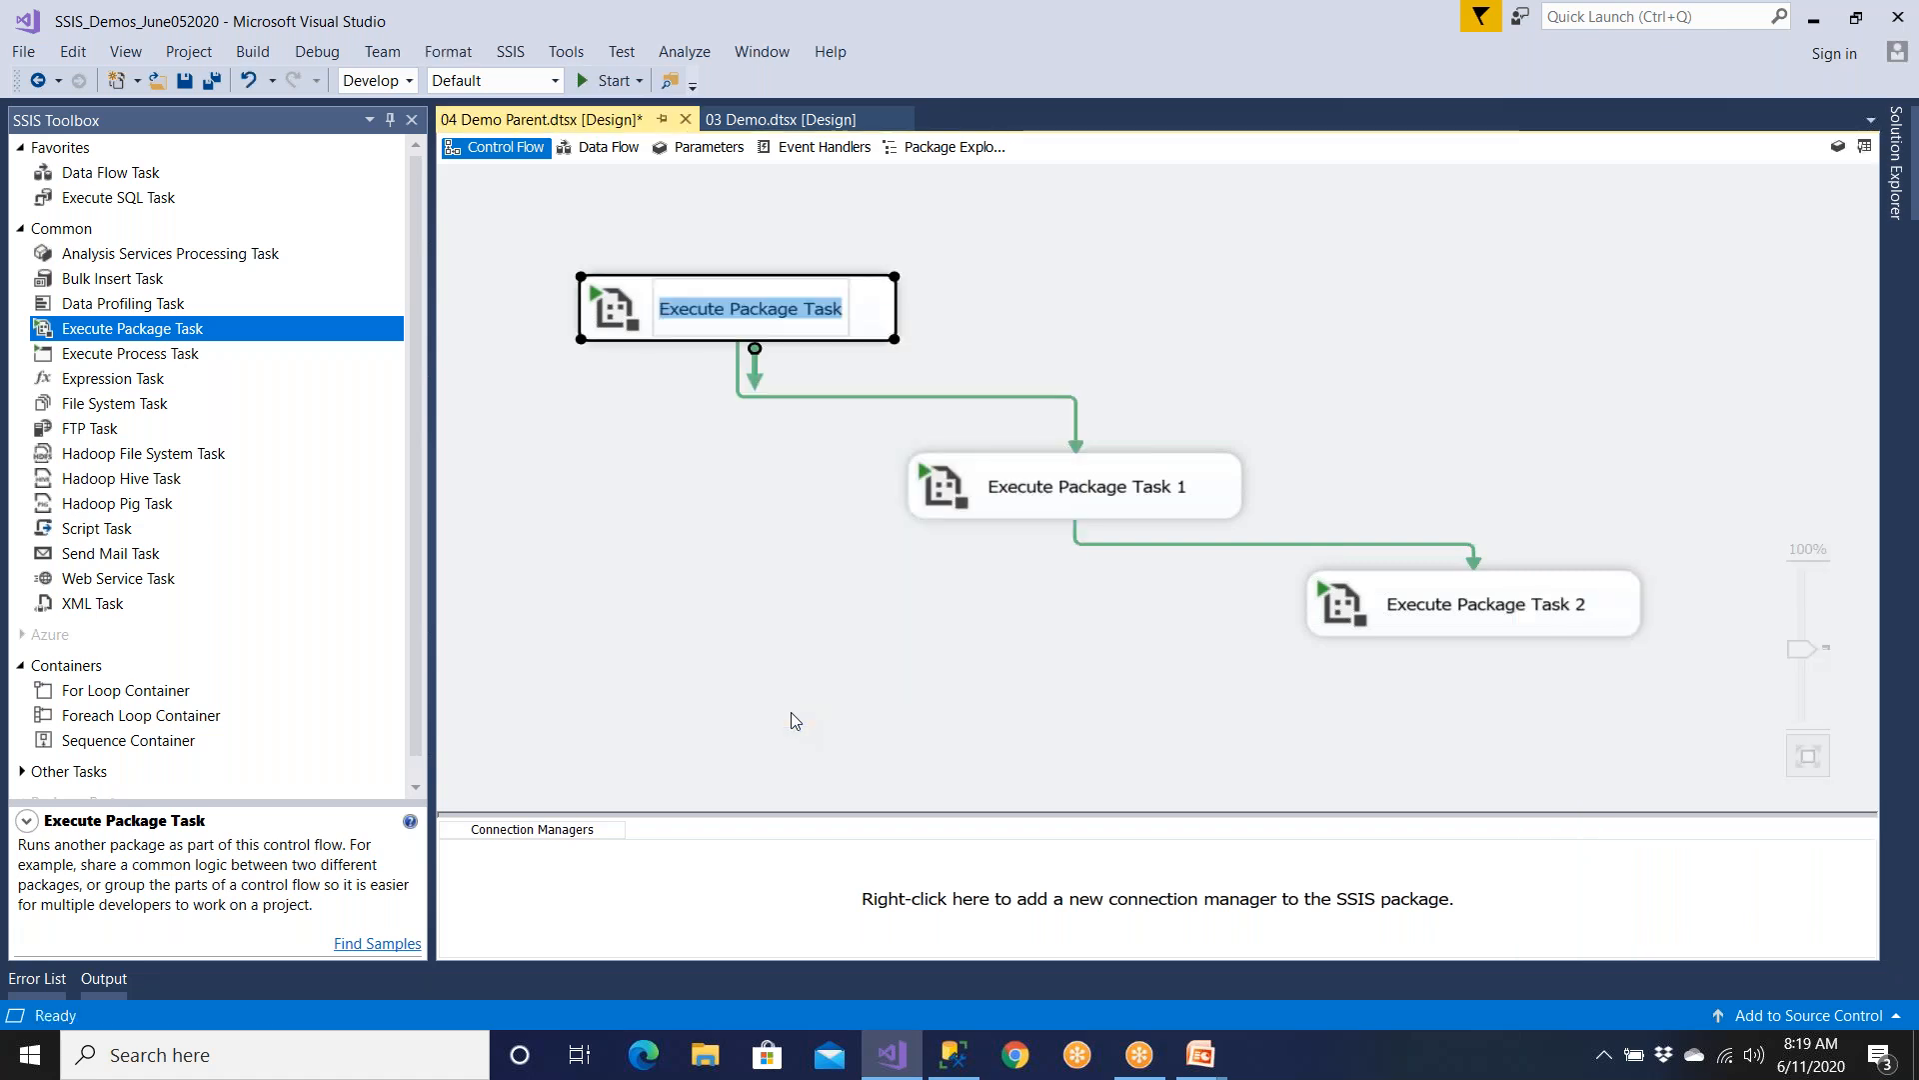
type("Loadn")
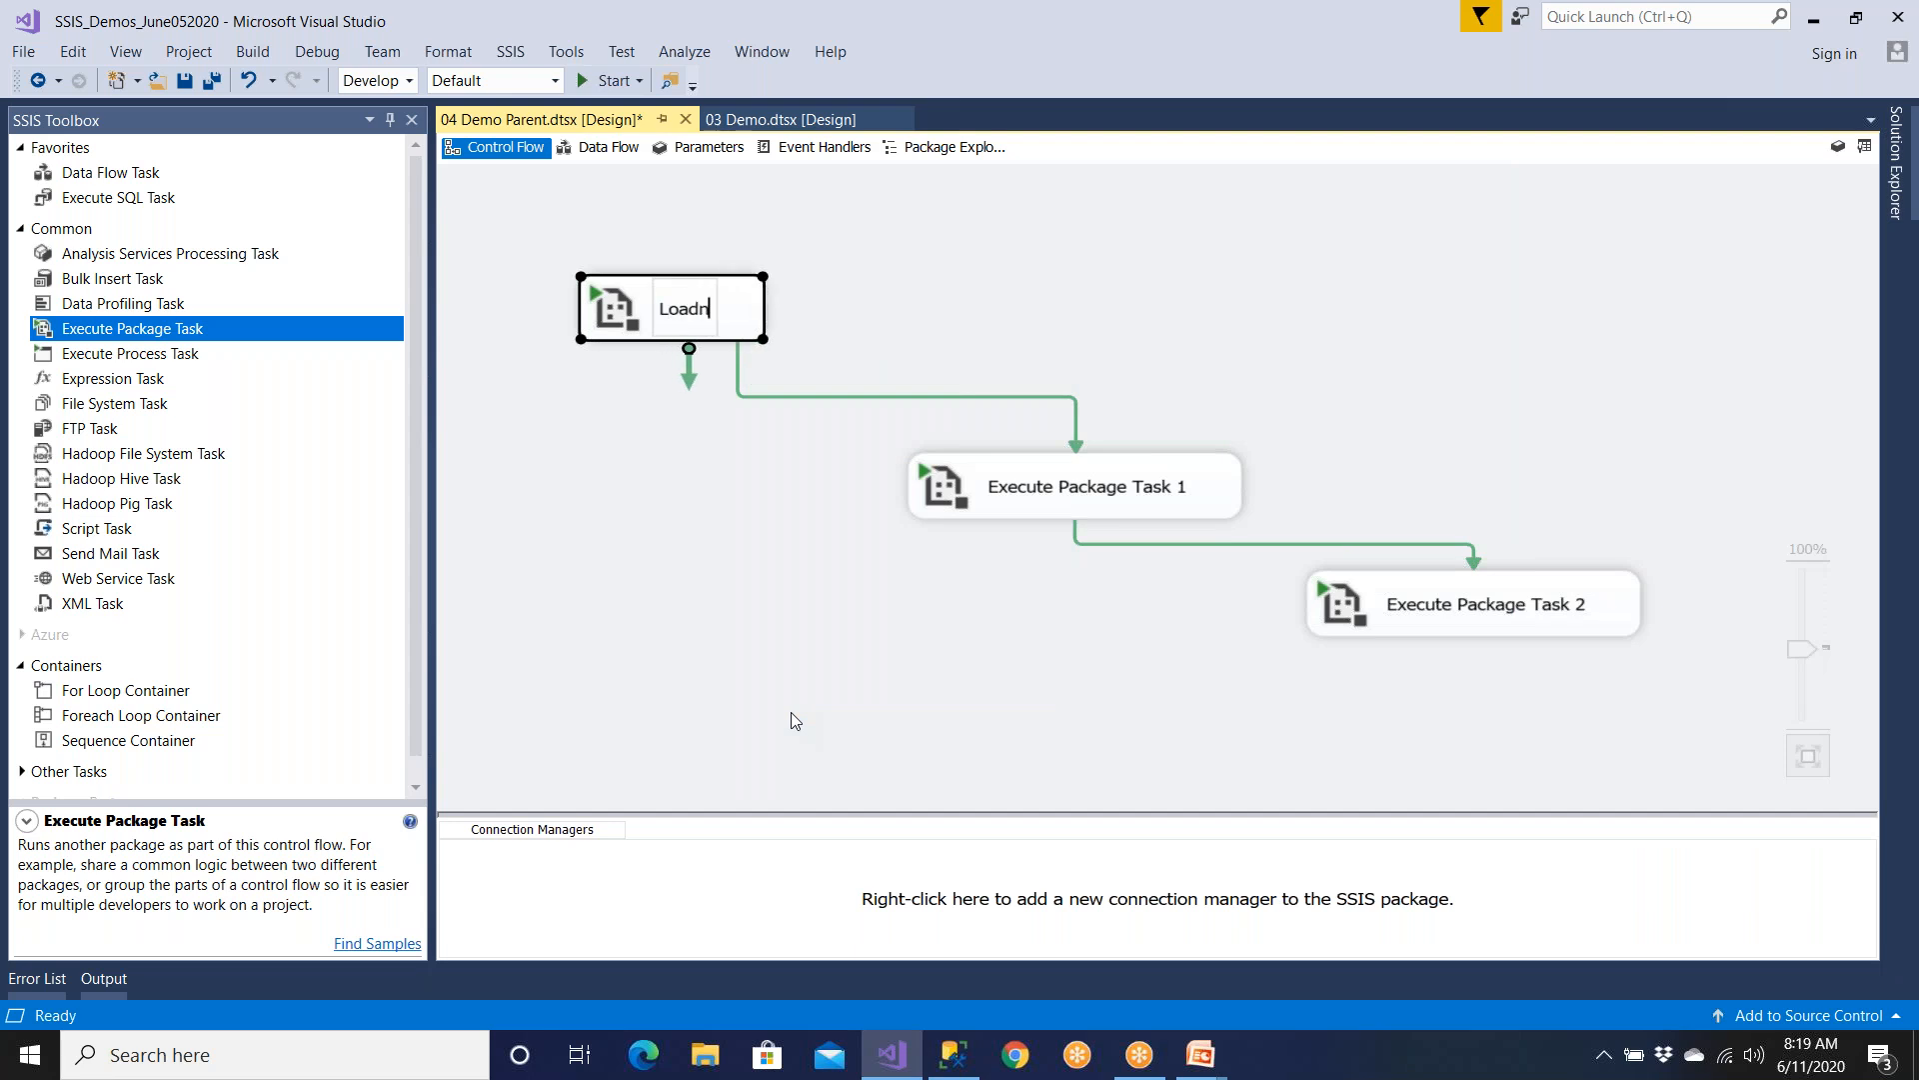
key("BackSpace")
type("ing Emp")
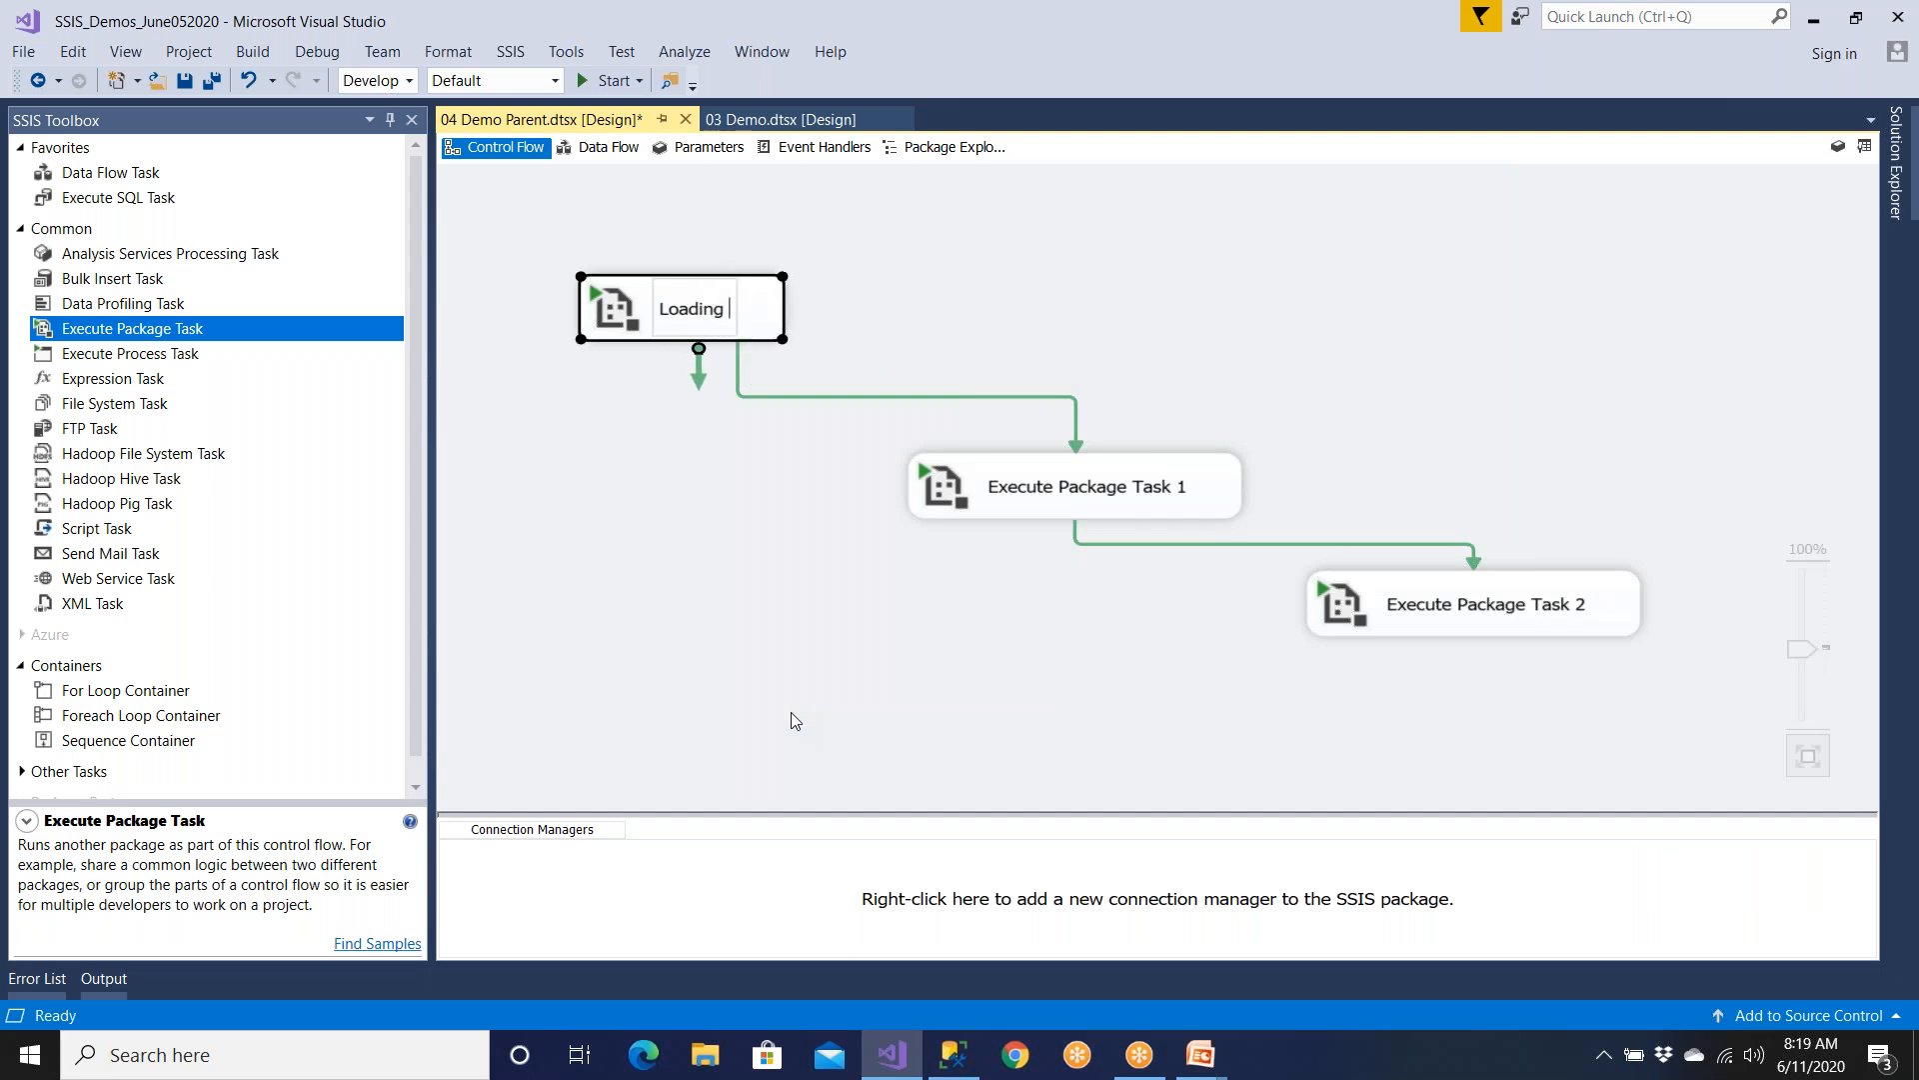
key("BackSpace")
key("BackSpace")
key("BackSpace")
type("Dept")
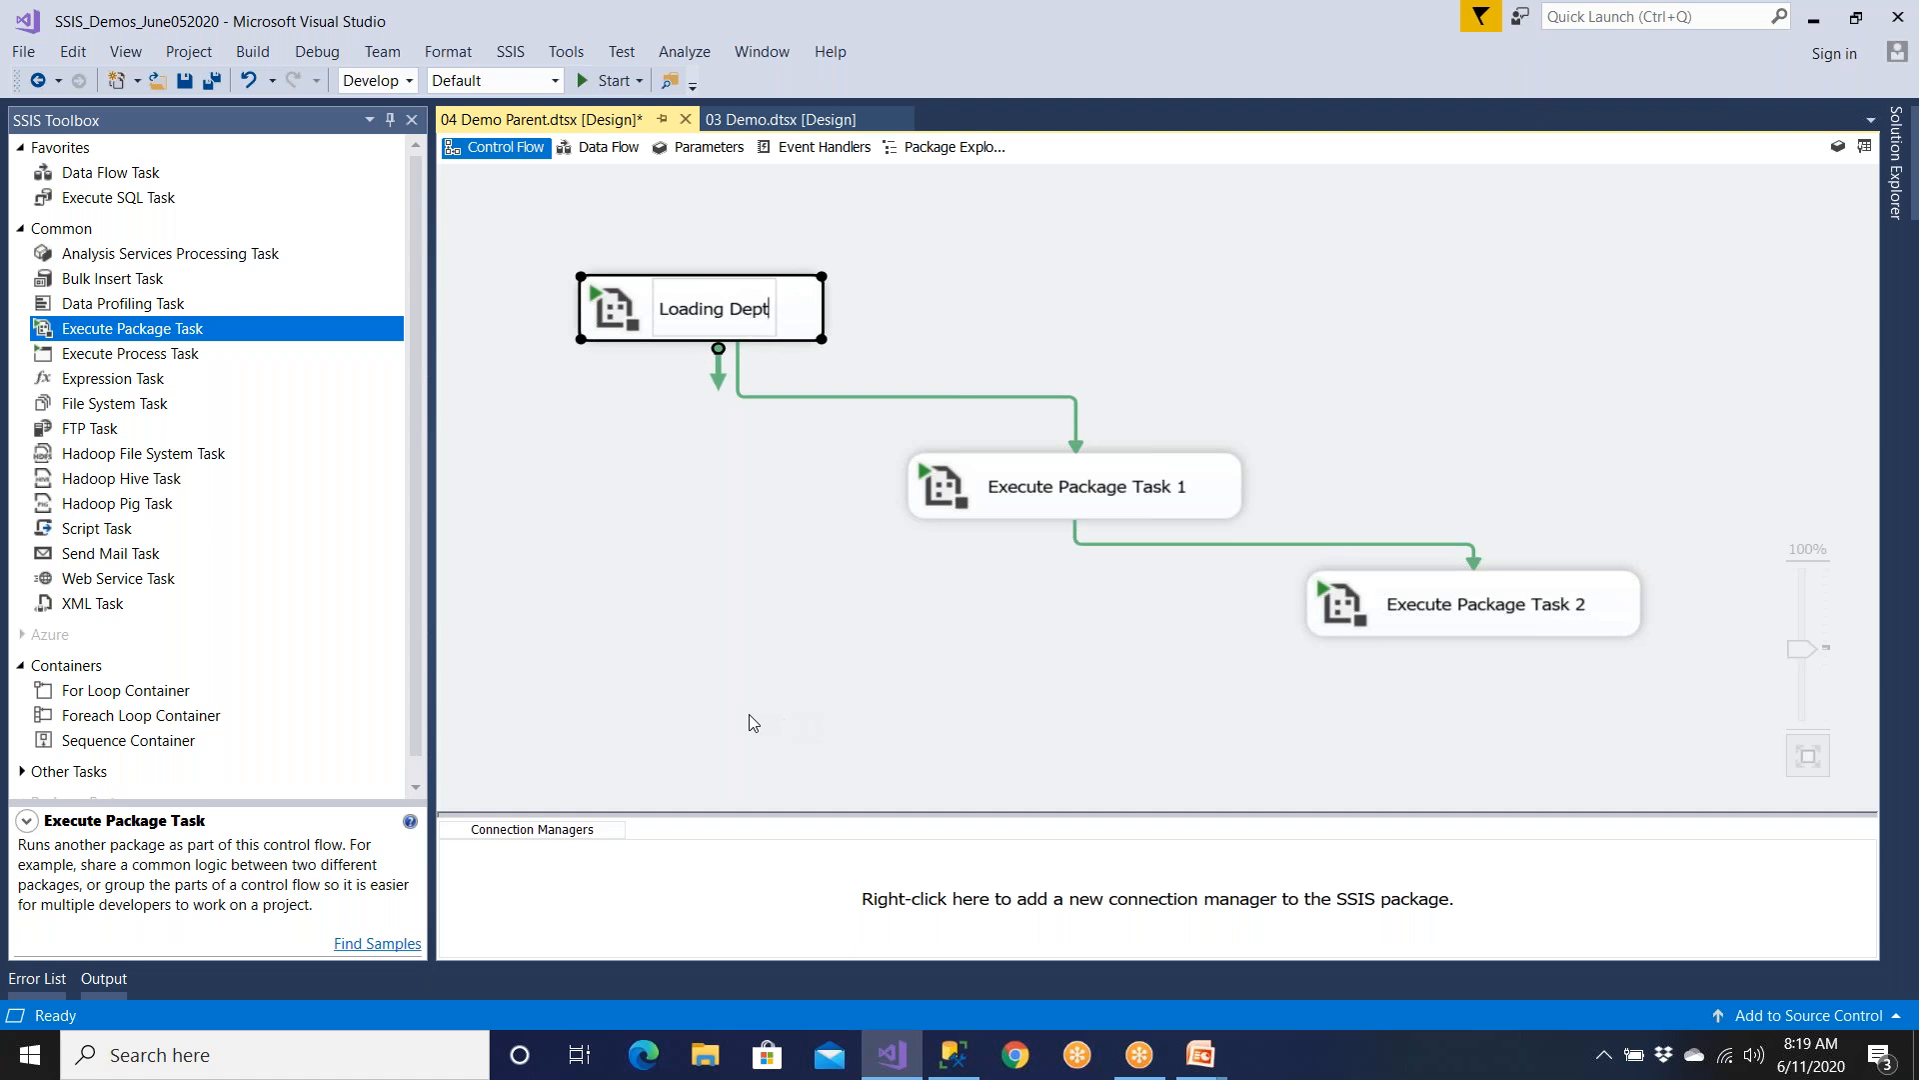
left_click(682, 712)
- Rename Execute Package Task 1 as Loading Emp
left_click(1040, 498)
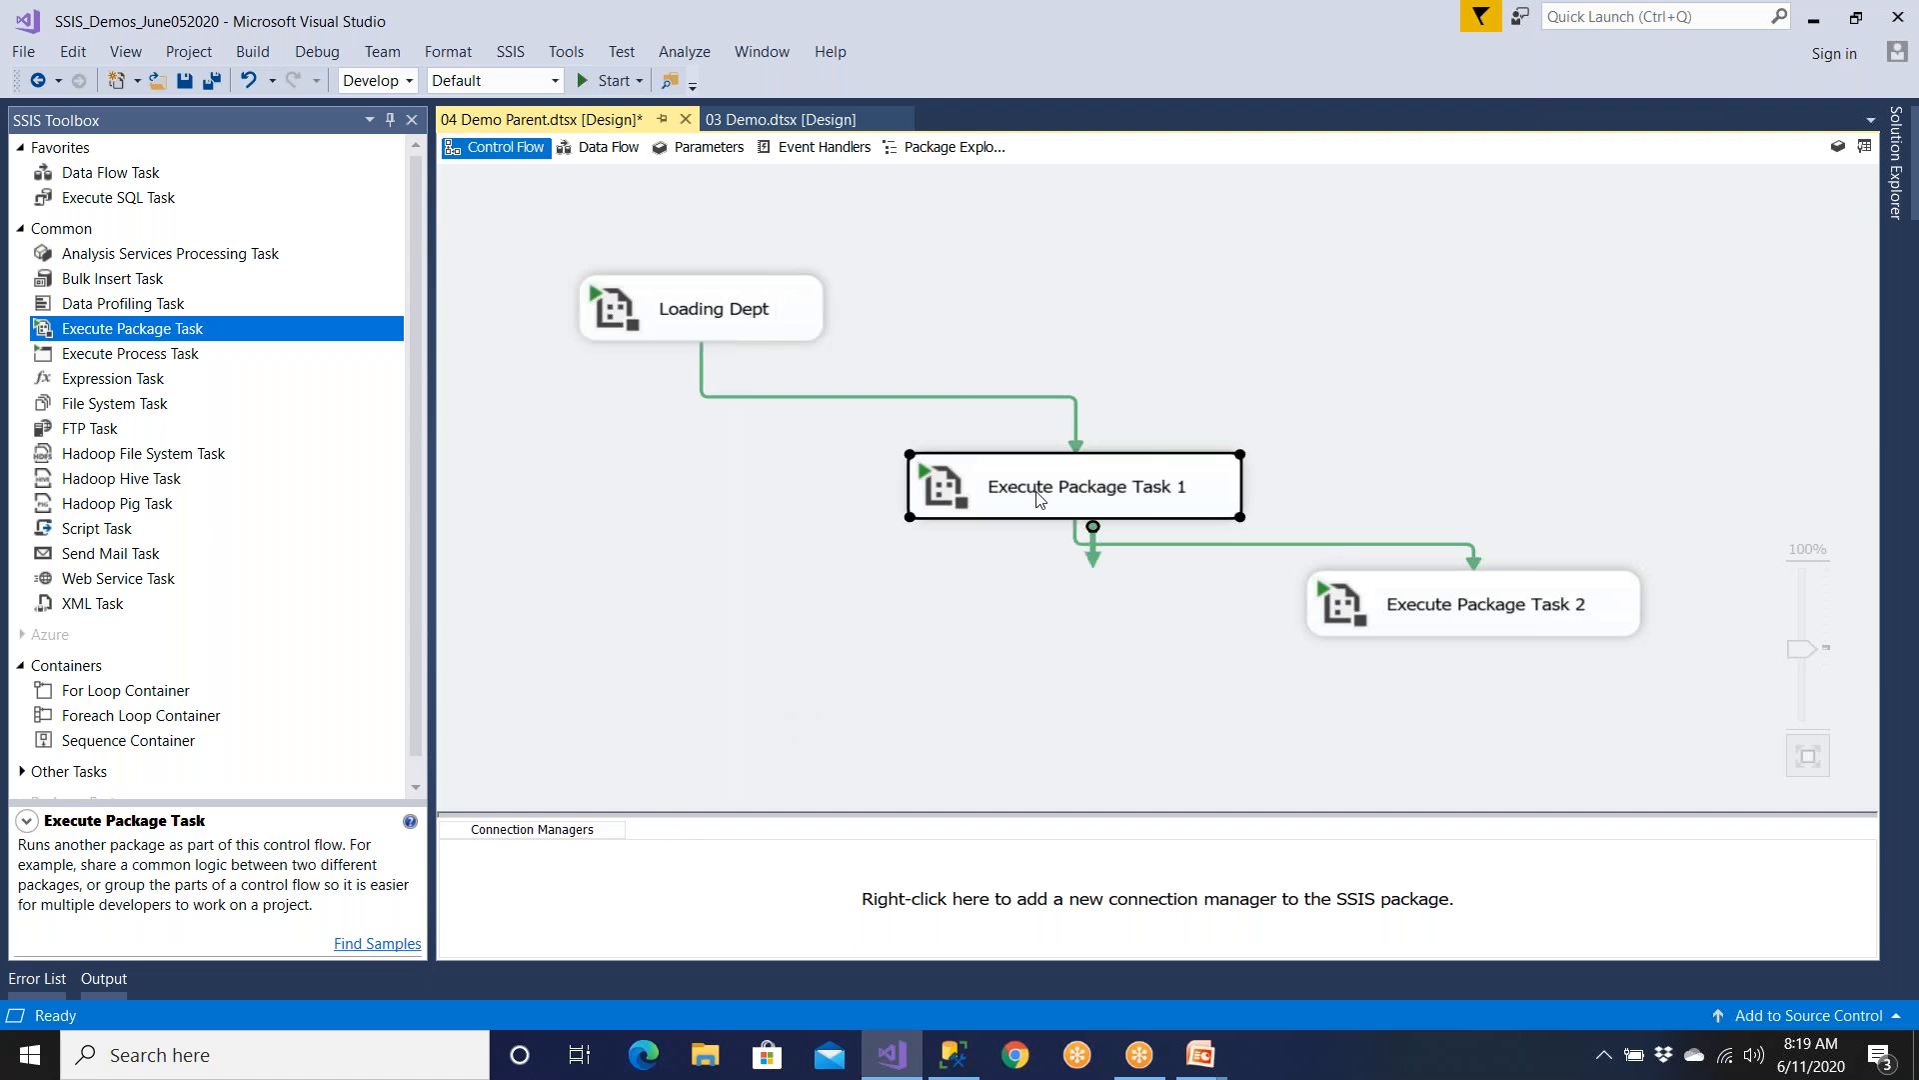
right_click(1040, 497)
left_click(1099, 891)
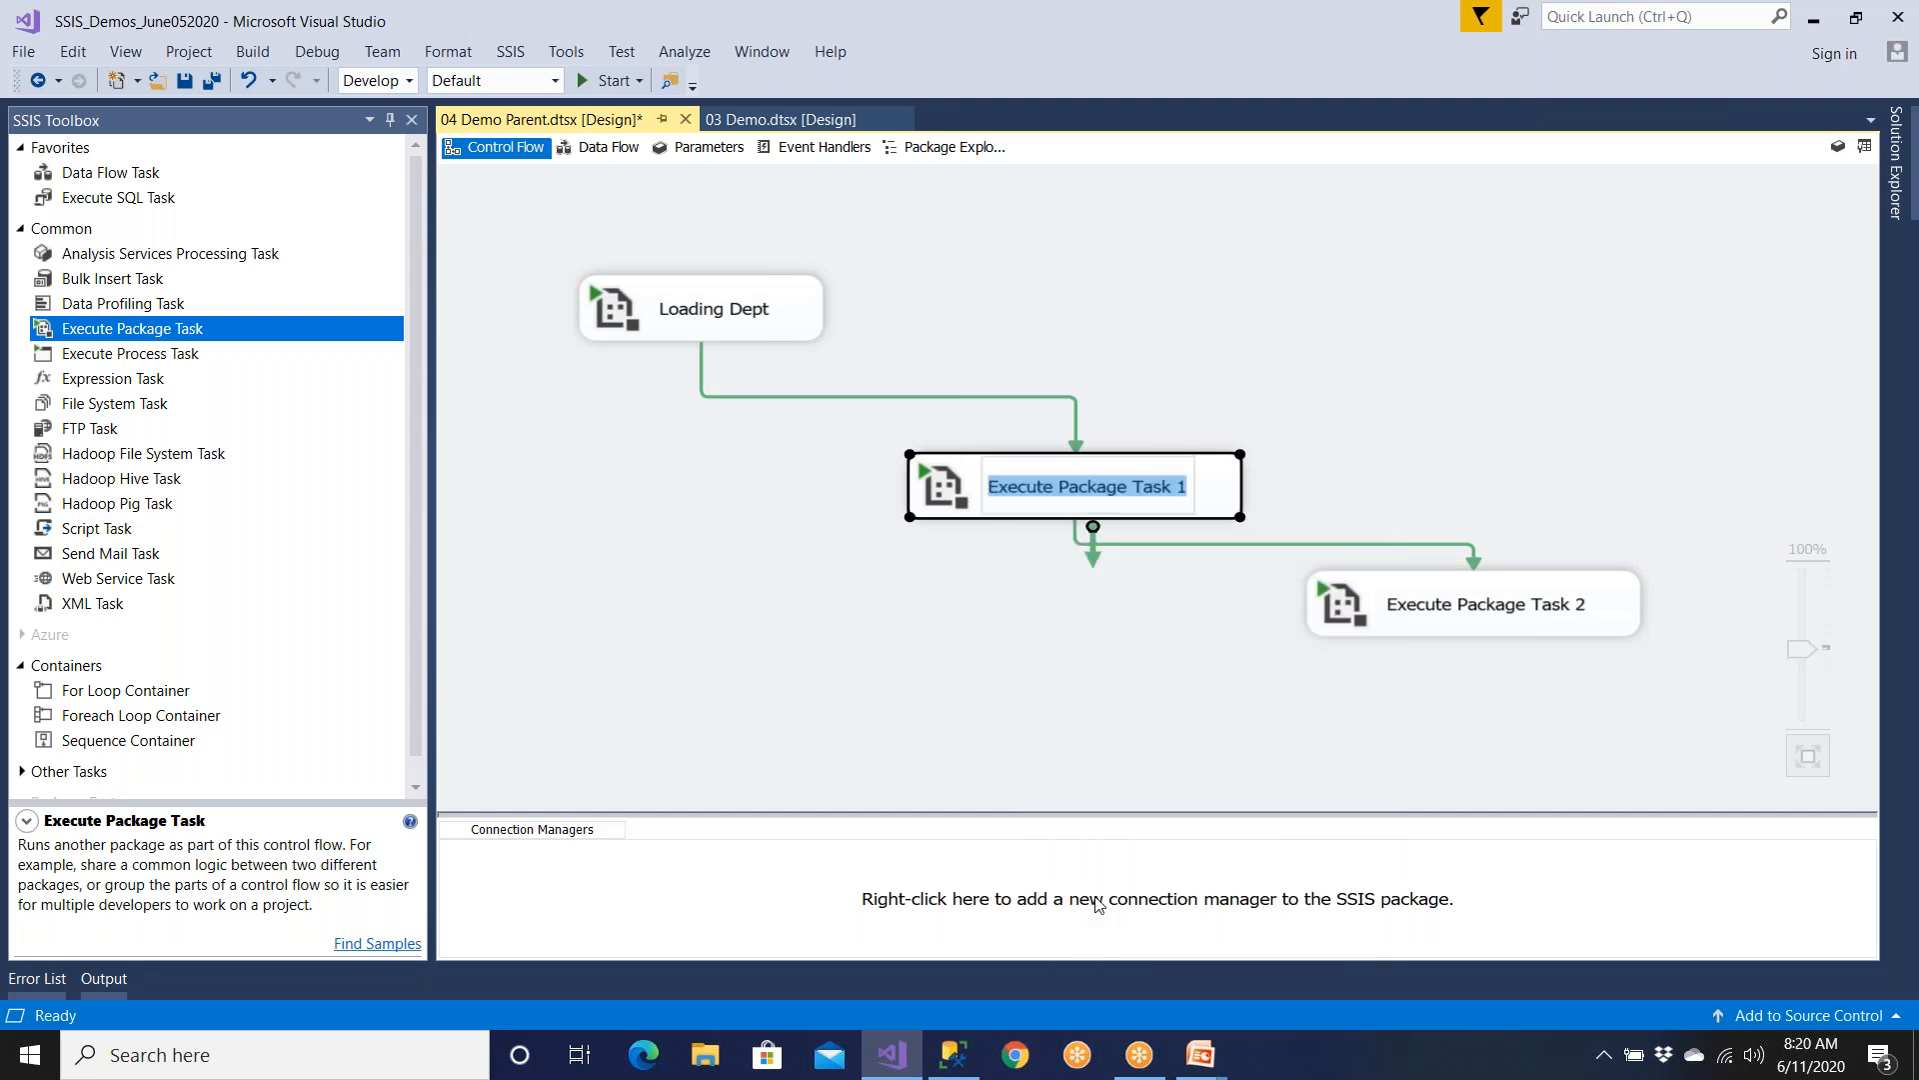
type("Loading EMo")
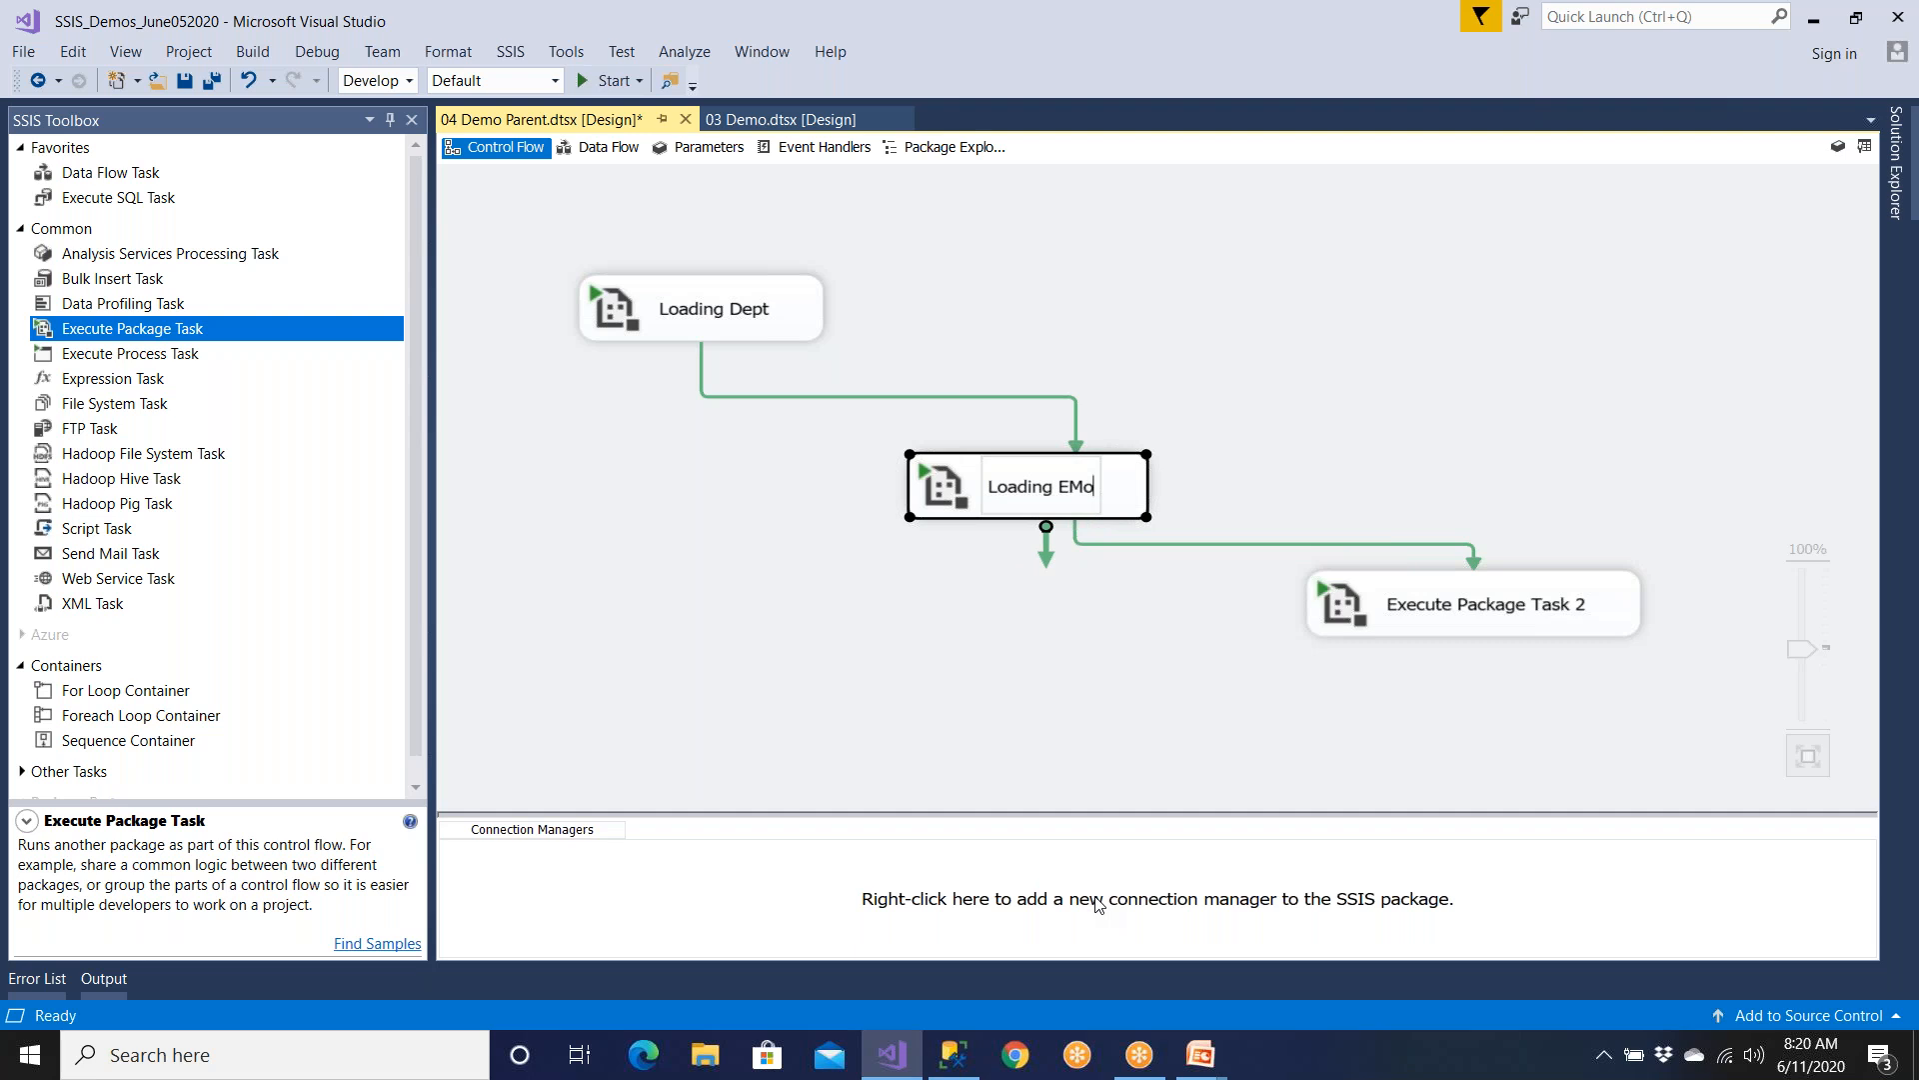
key("BackSpace")
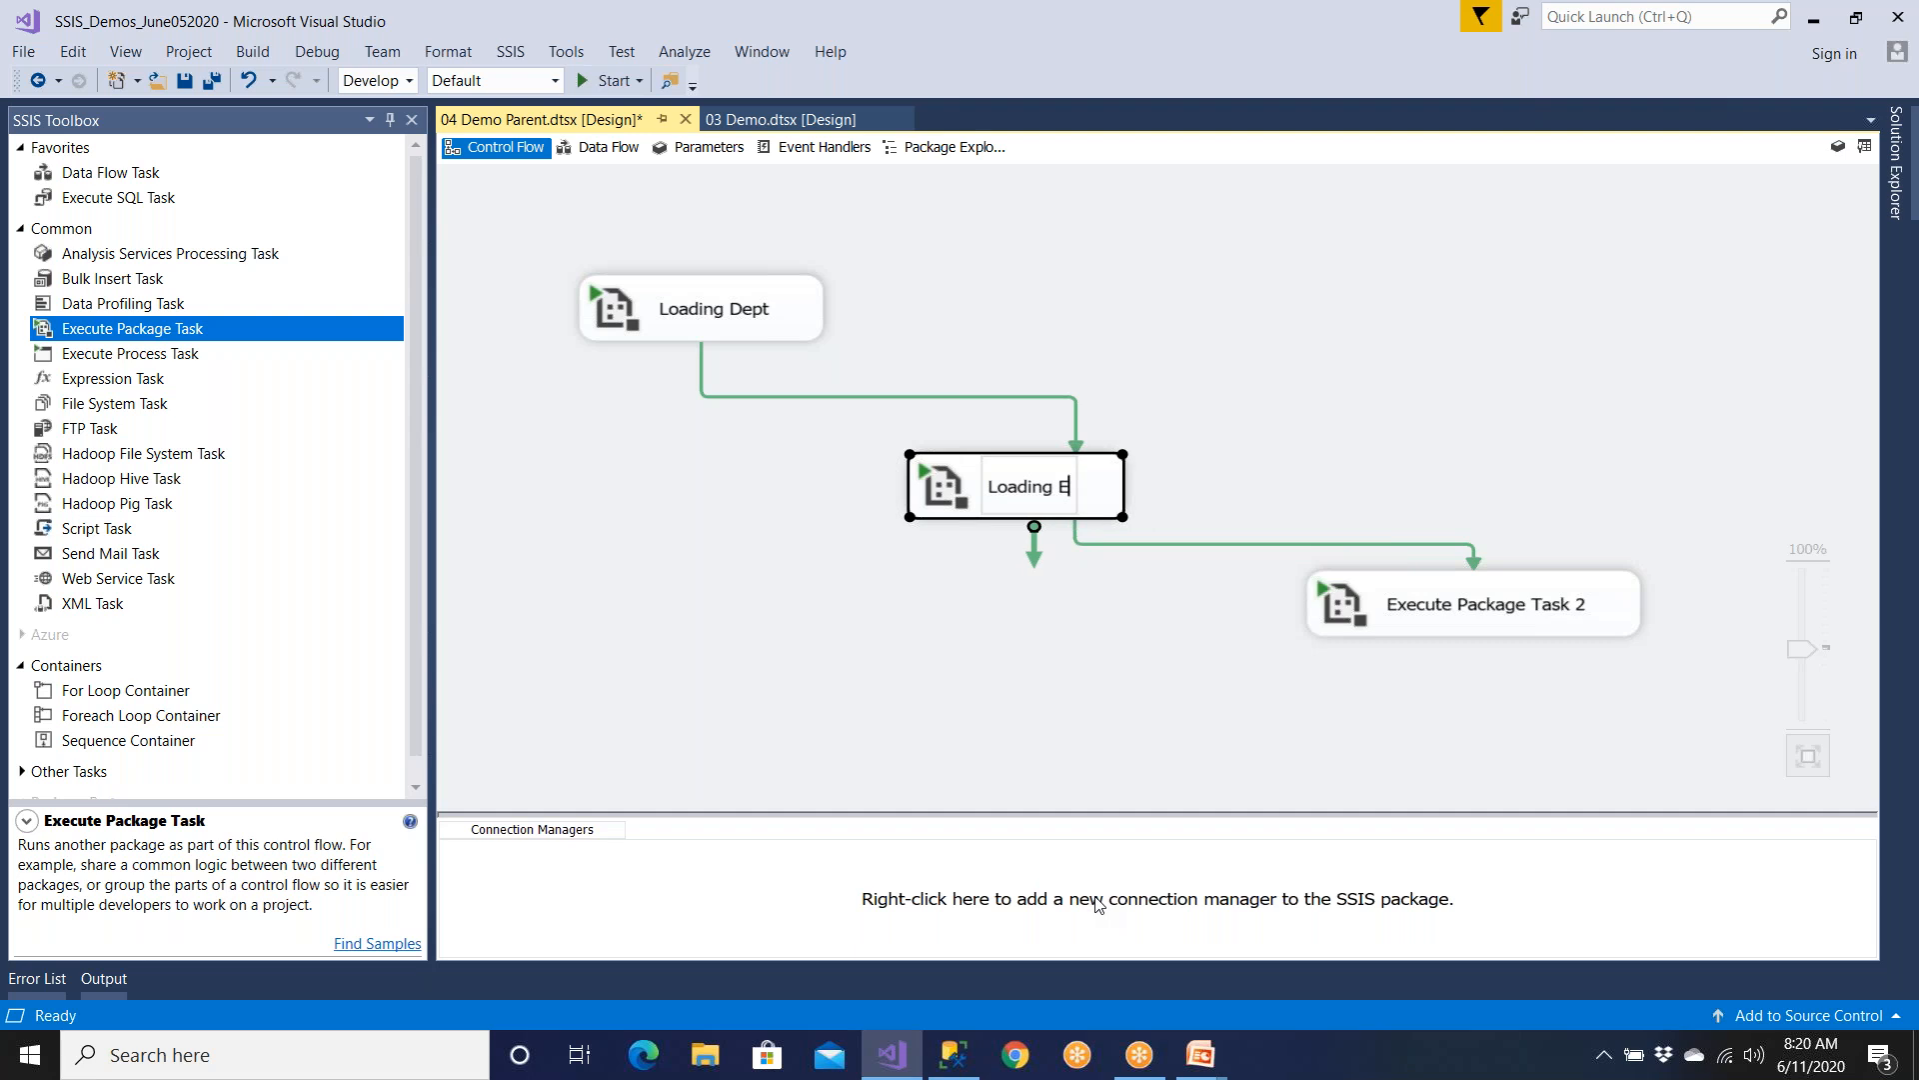
type("mp")
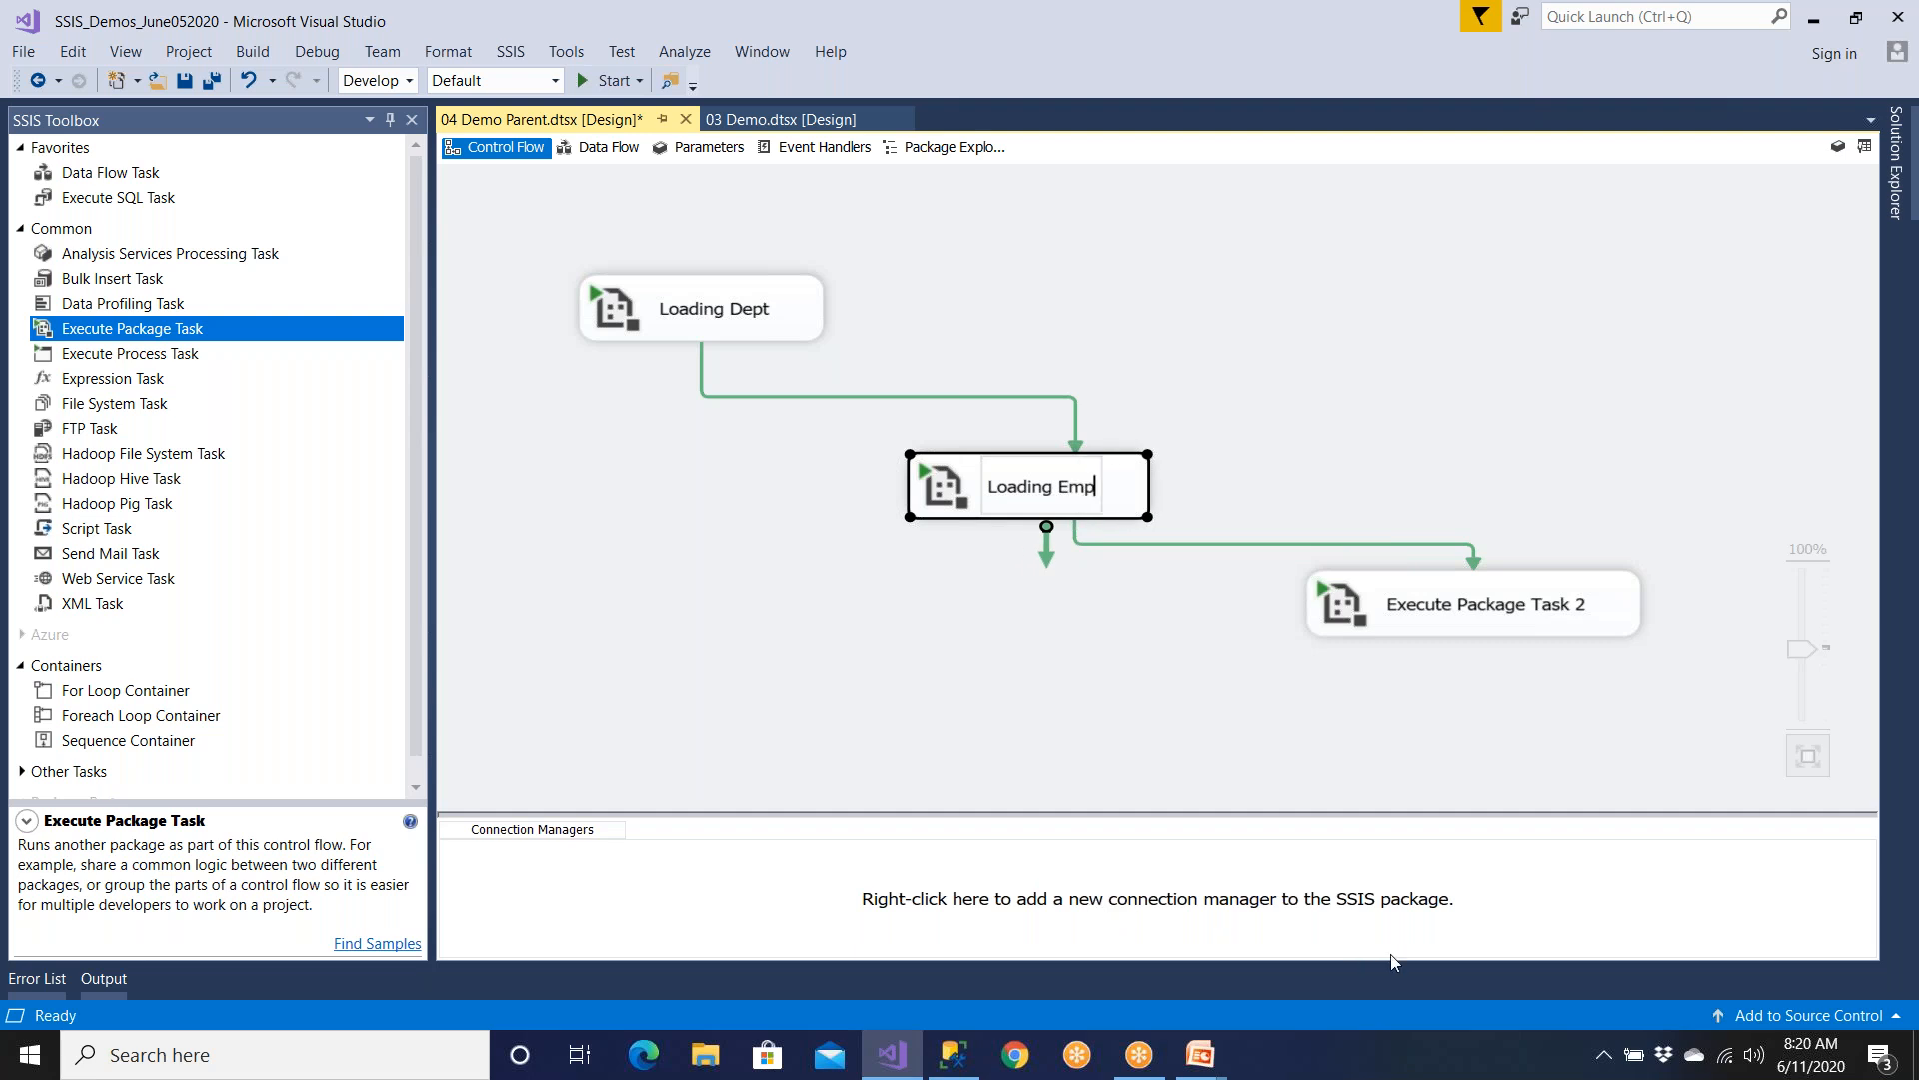
- Rename Execute Package Task 2 as Load Sales
left_click(1473, 628)
right_click(1473, 628)
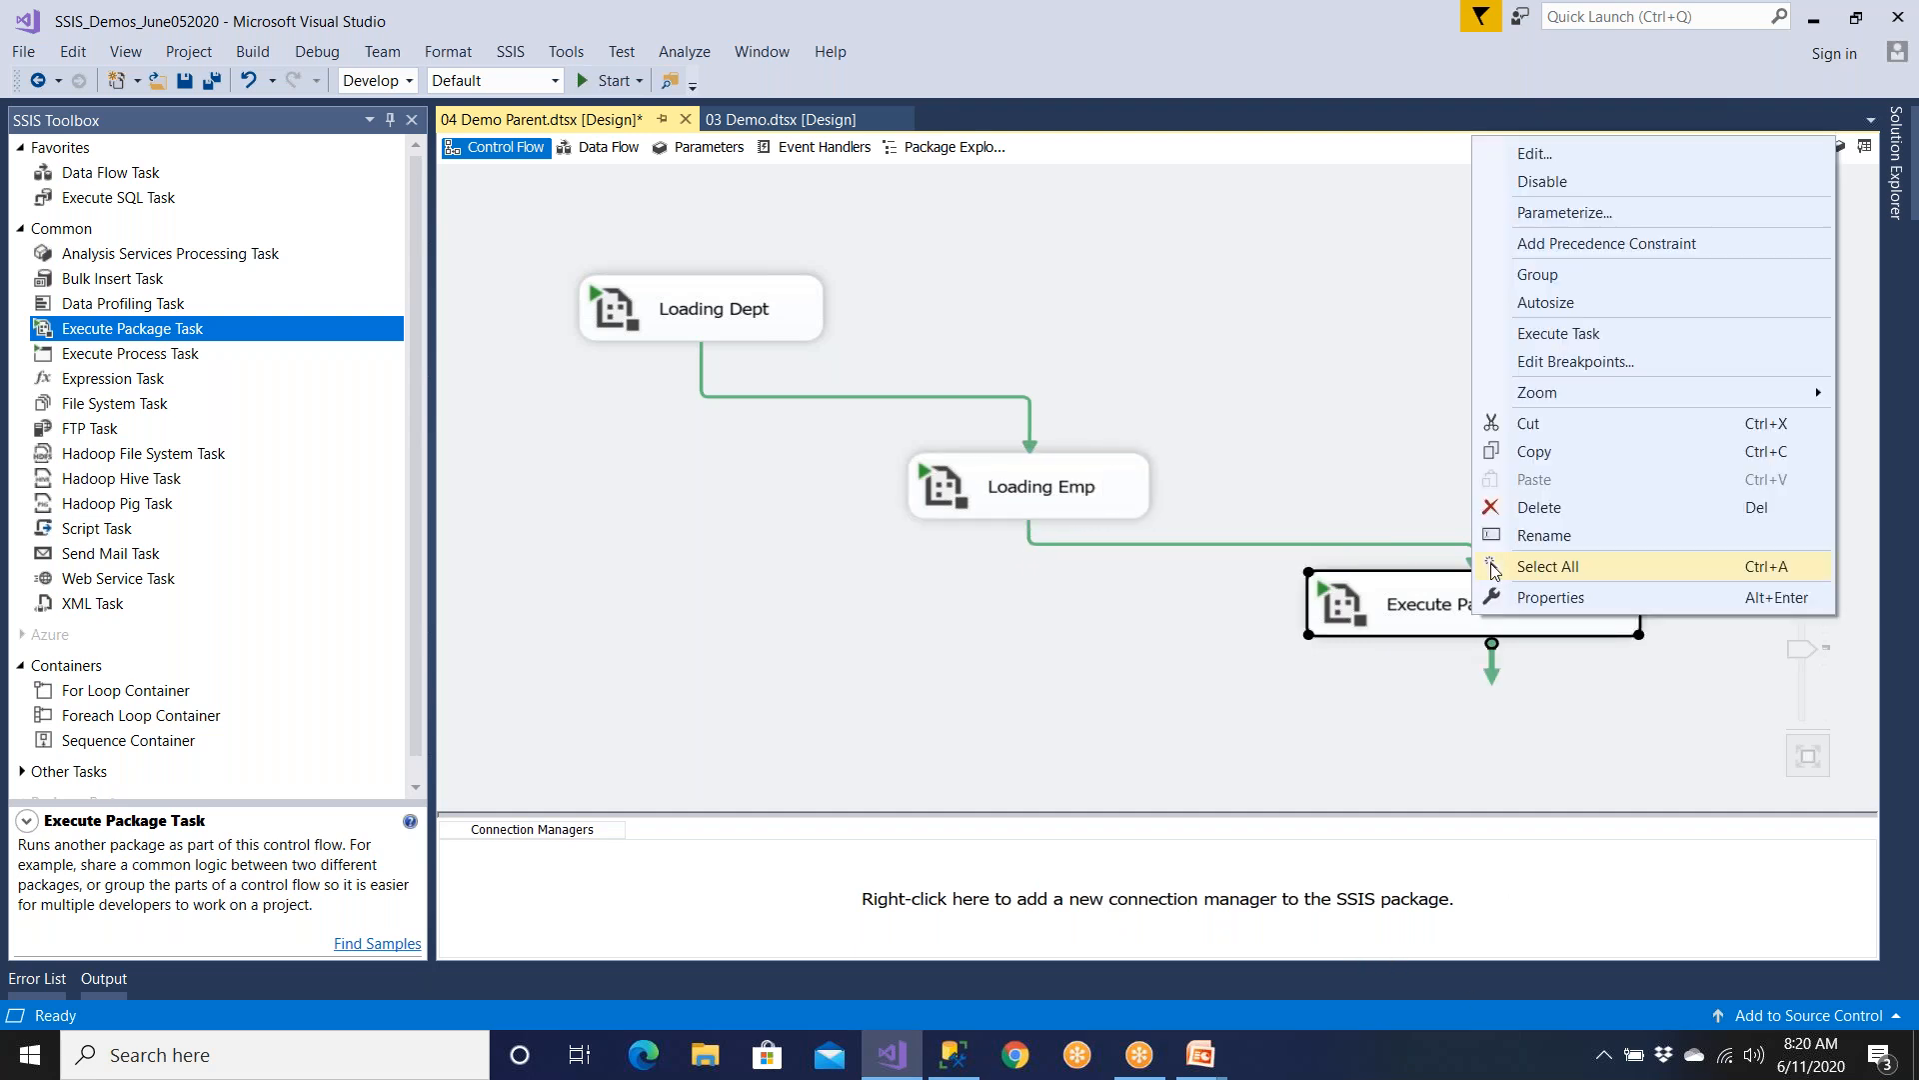
left_click(1497, 536)
type("Loadn")
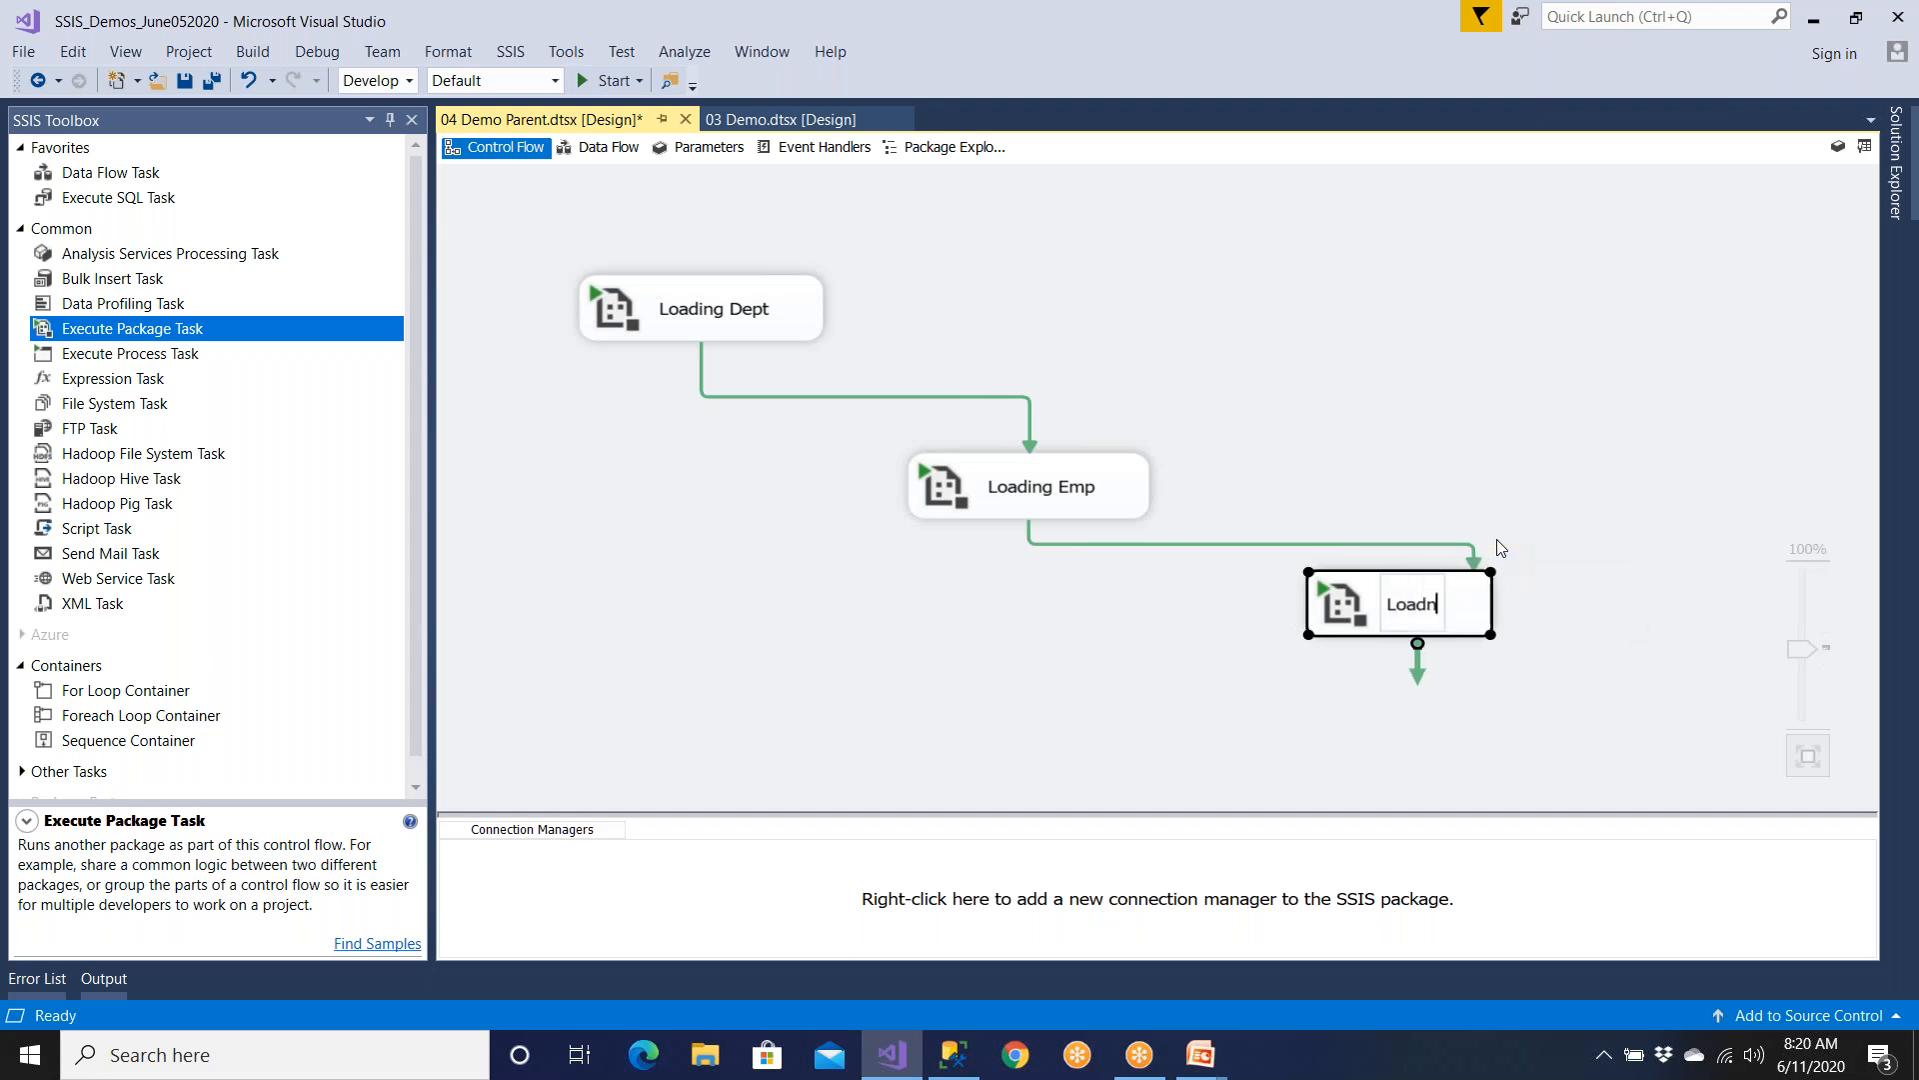
key("BackSpace")
key("BackSpace")
type("Sales")
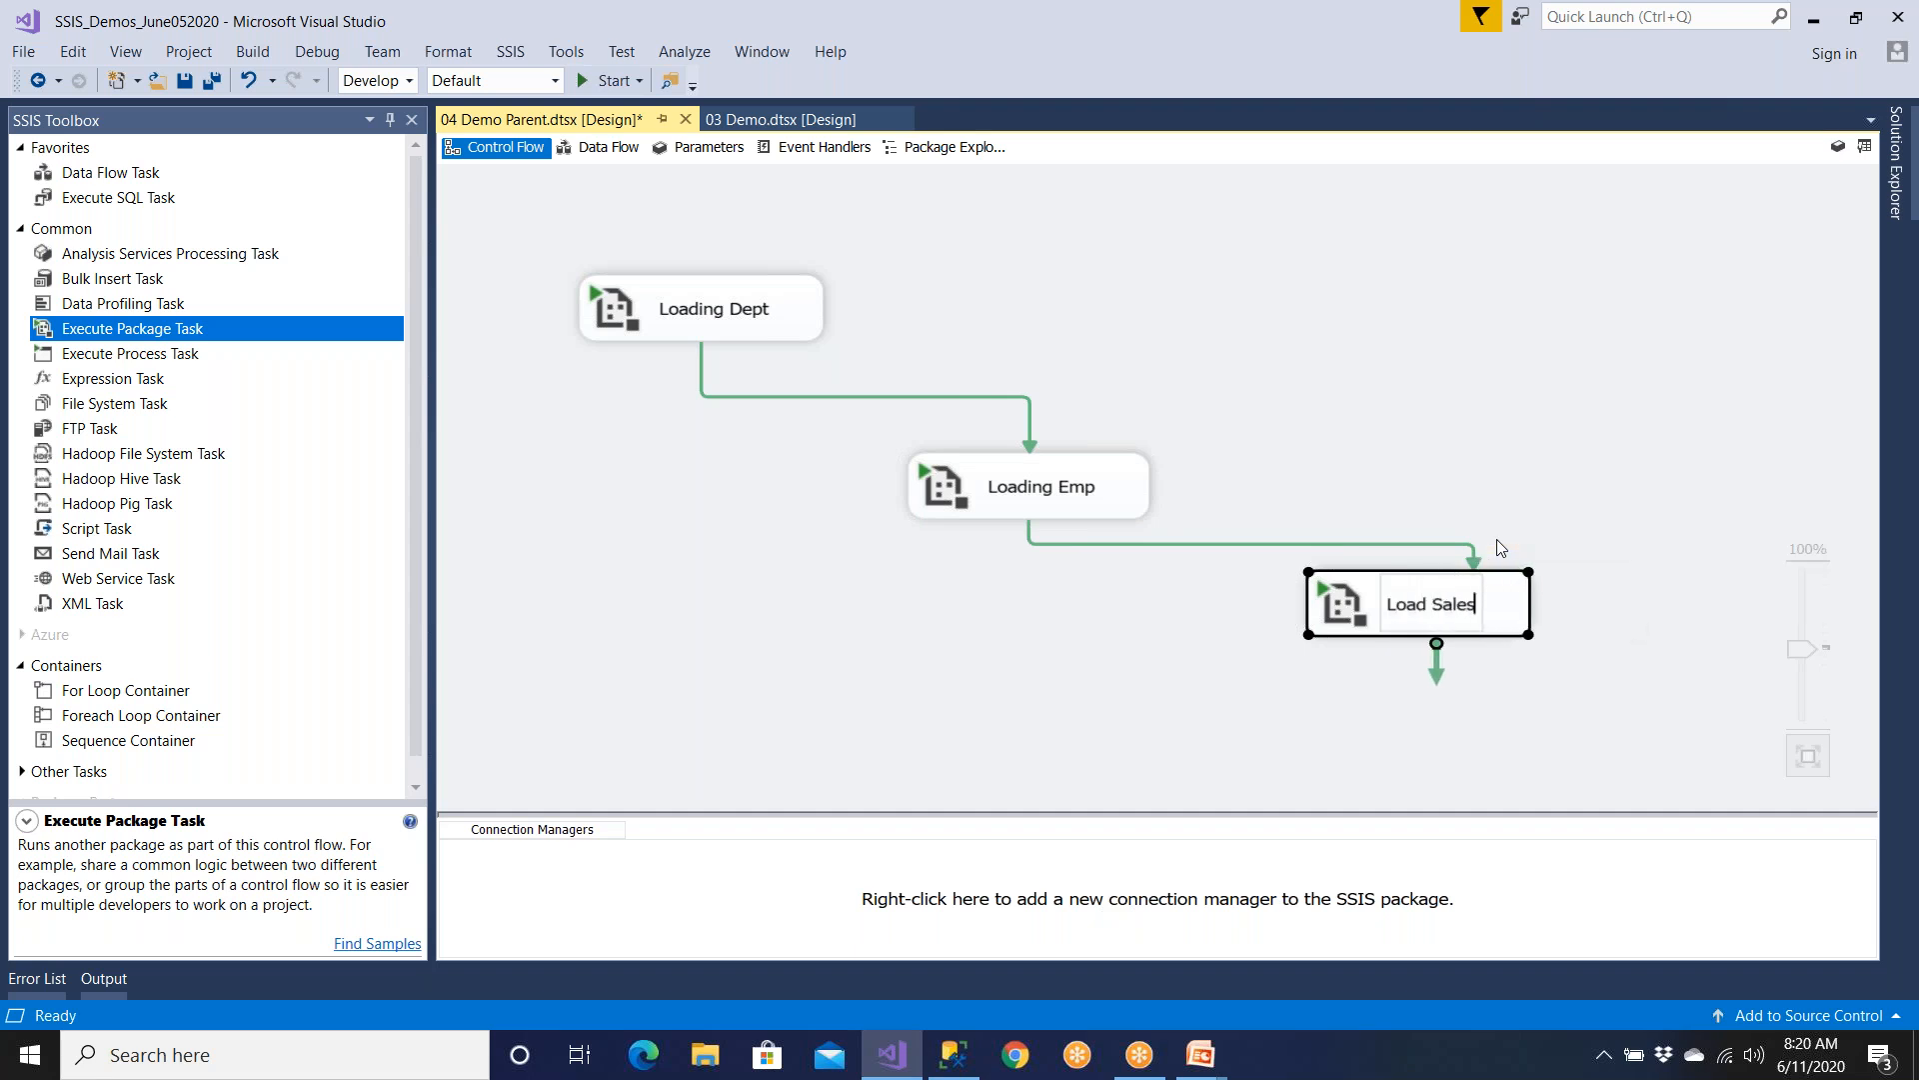
- Change the name of the first task in the chain to Loading Prod
left_click(750, 312)
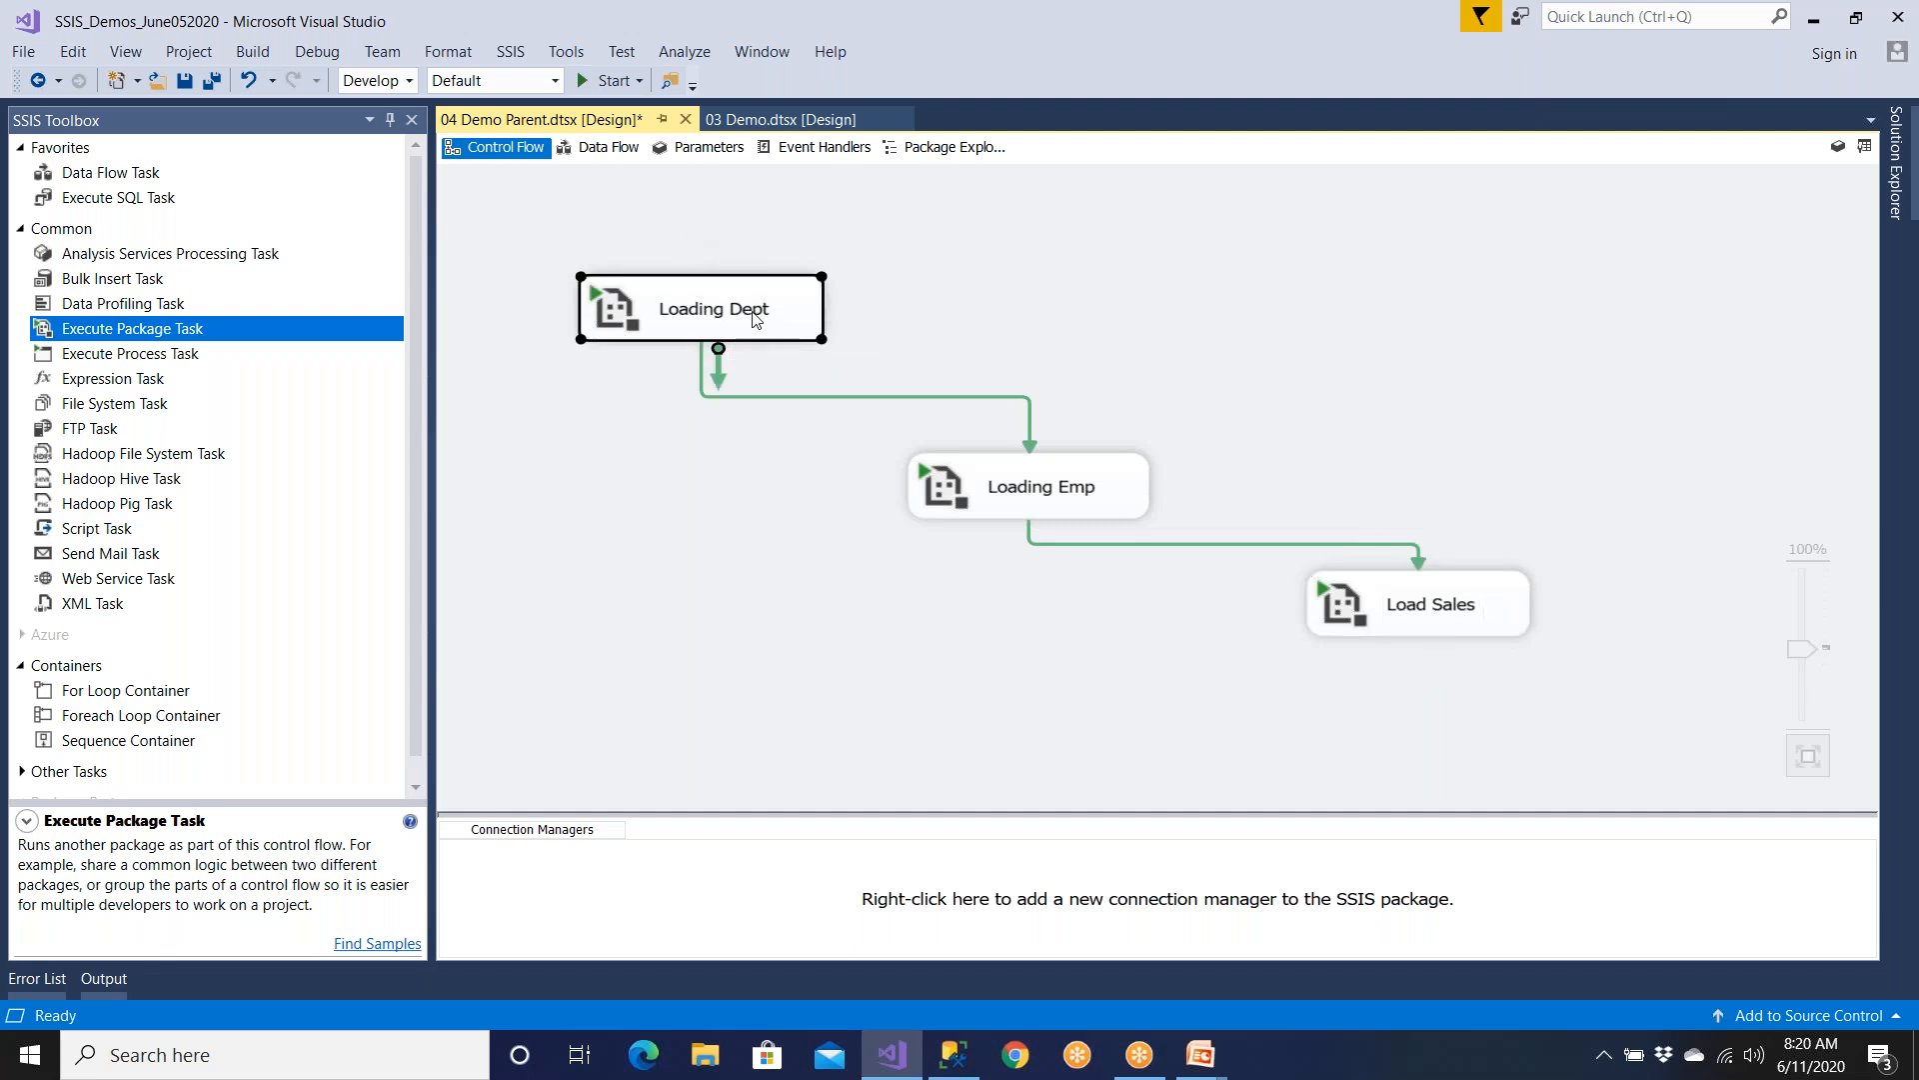
left_click(757, 316)
left_click(769, 318)
key("BackSpace")
key("BackSpace")
key("BackSpace")
key("BackSpace")
type("Prod")
- Change the name of the middle task in the chain to Loading Cust
left_click(1058, 497)
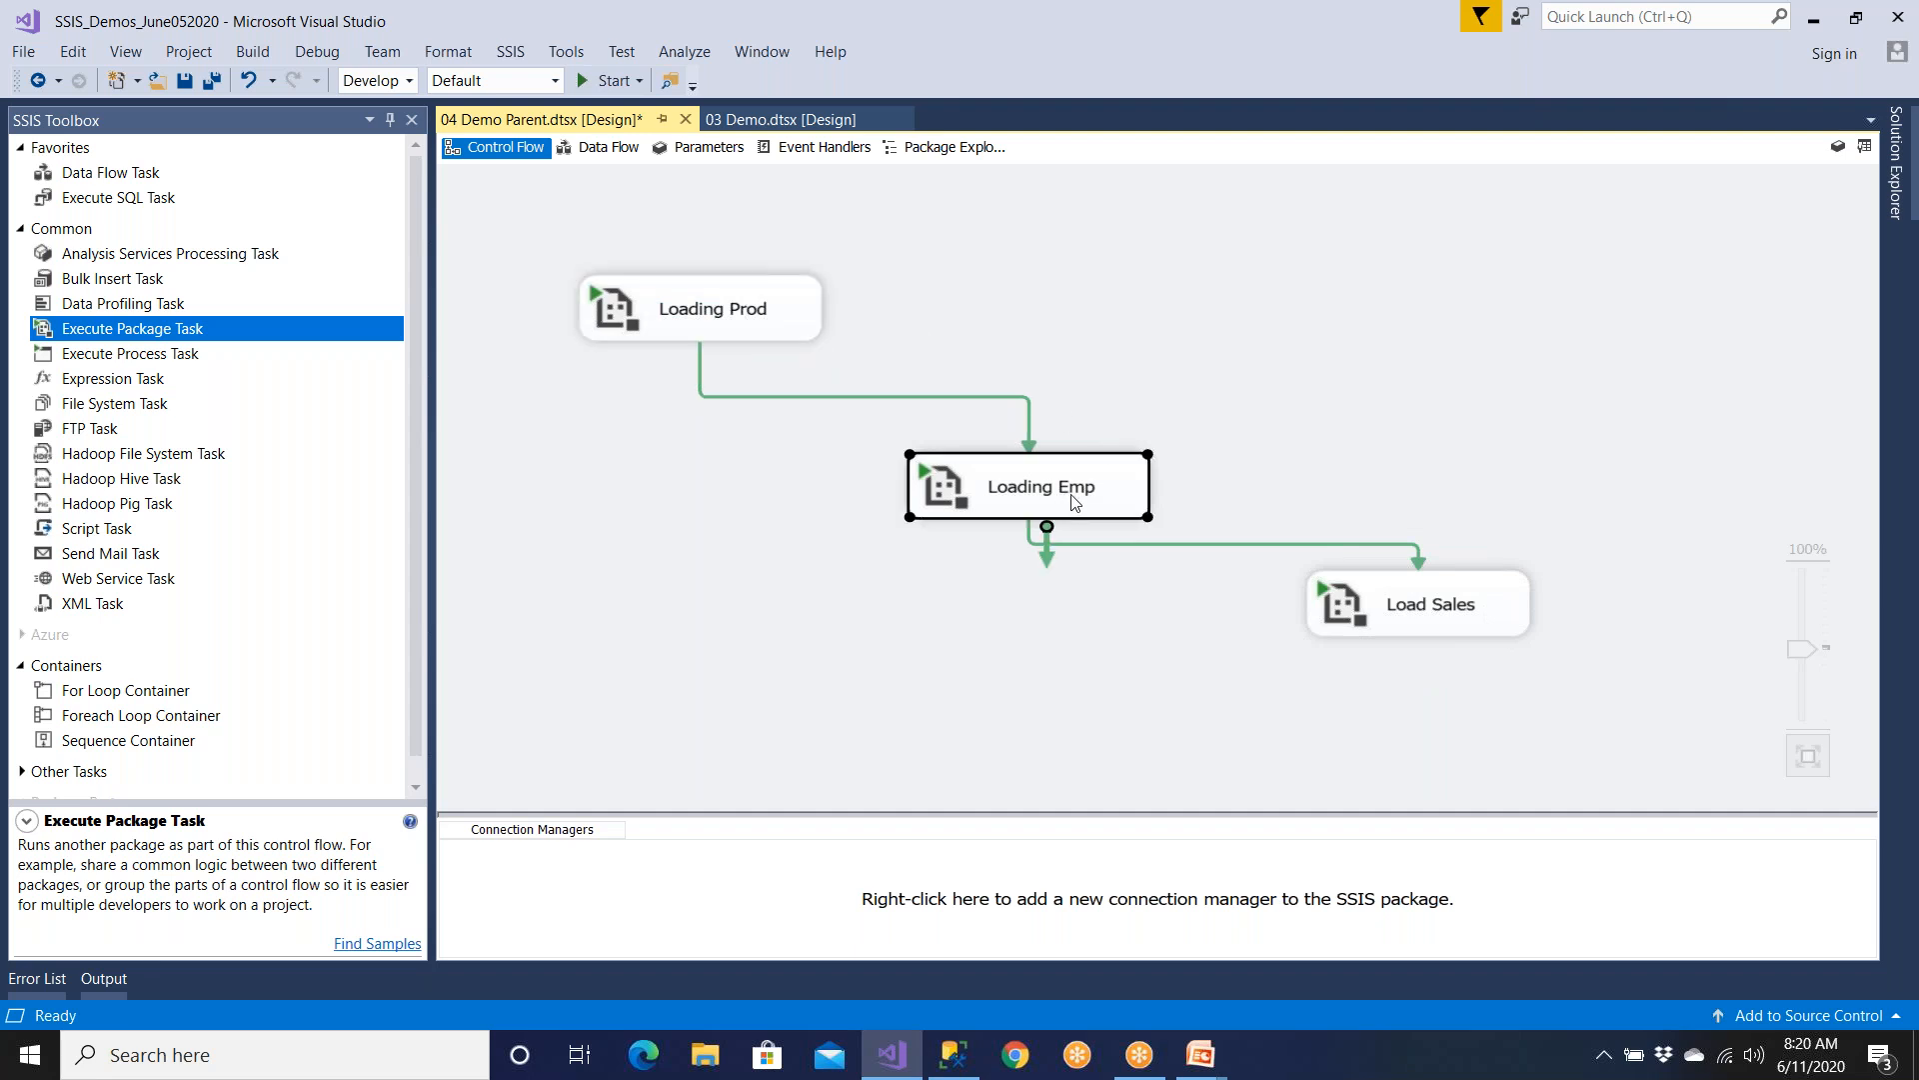
left_click(1061, 497)
left_click(1090, 494)
left_click(1095, 497)
key("BackSpace")
key("BackSpace")
key("BackSpace")
type("Cust")
left_click(1600, 577)
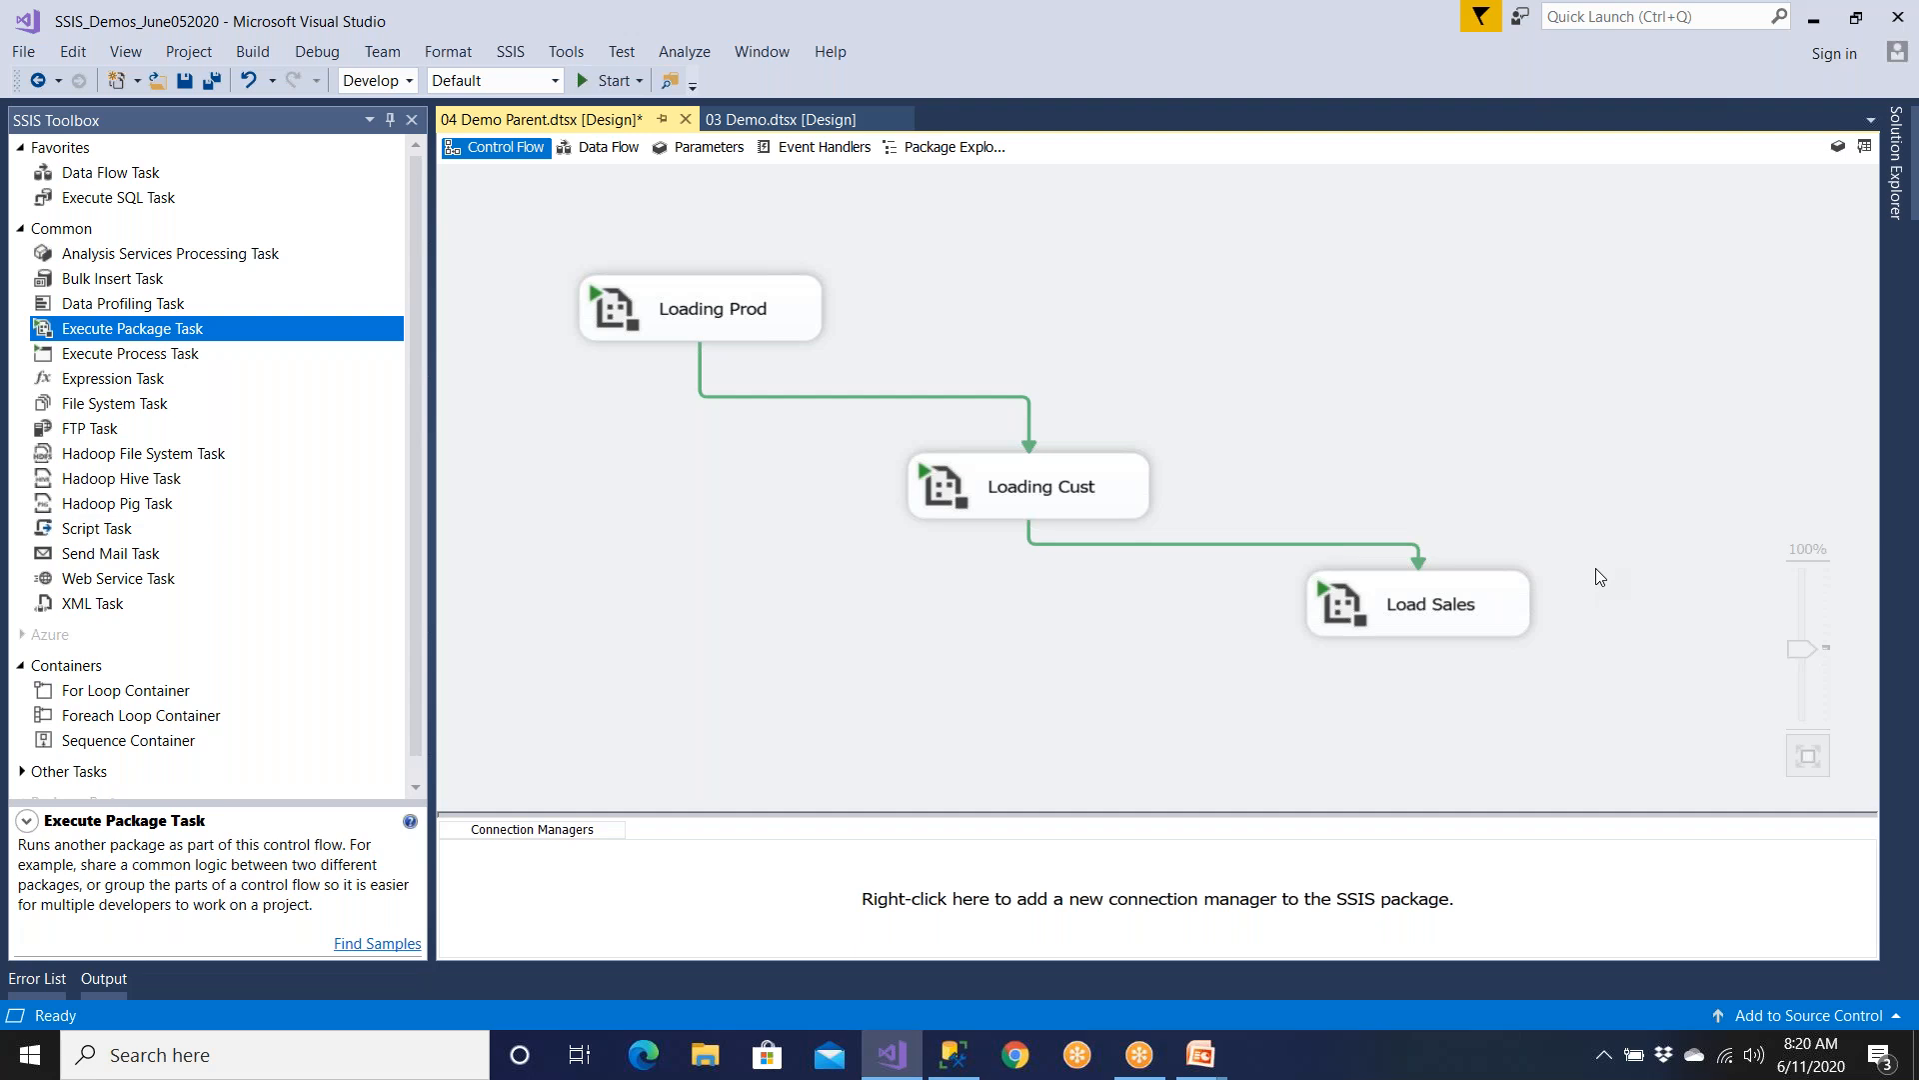
- Save all changes to the 04 Demo Parent.dtsx package
left_click(736, 317)
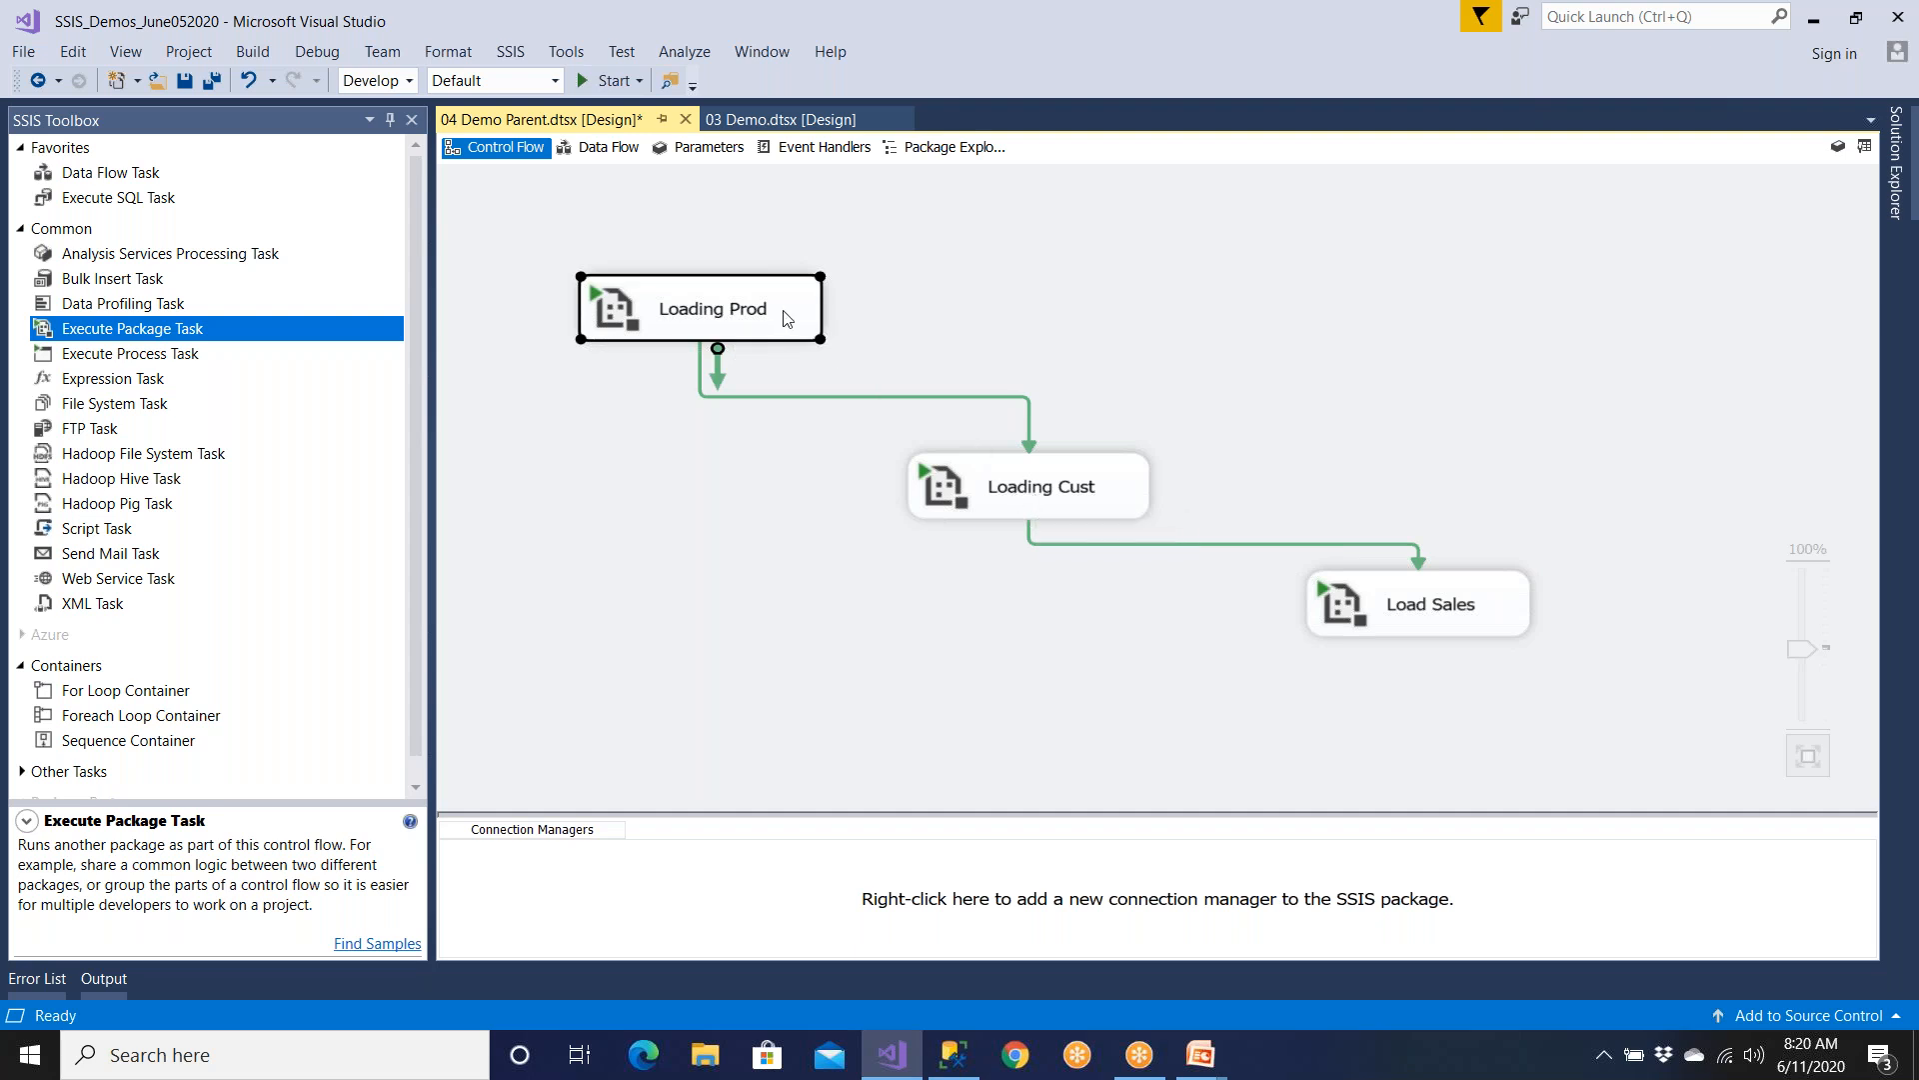
left_click(1473, 612)
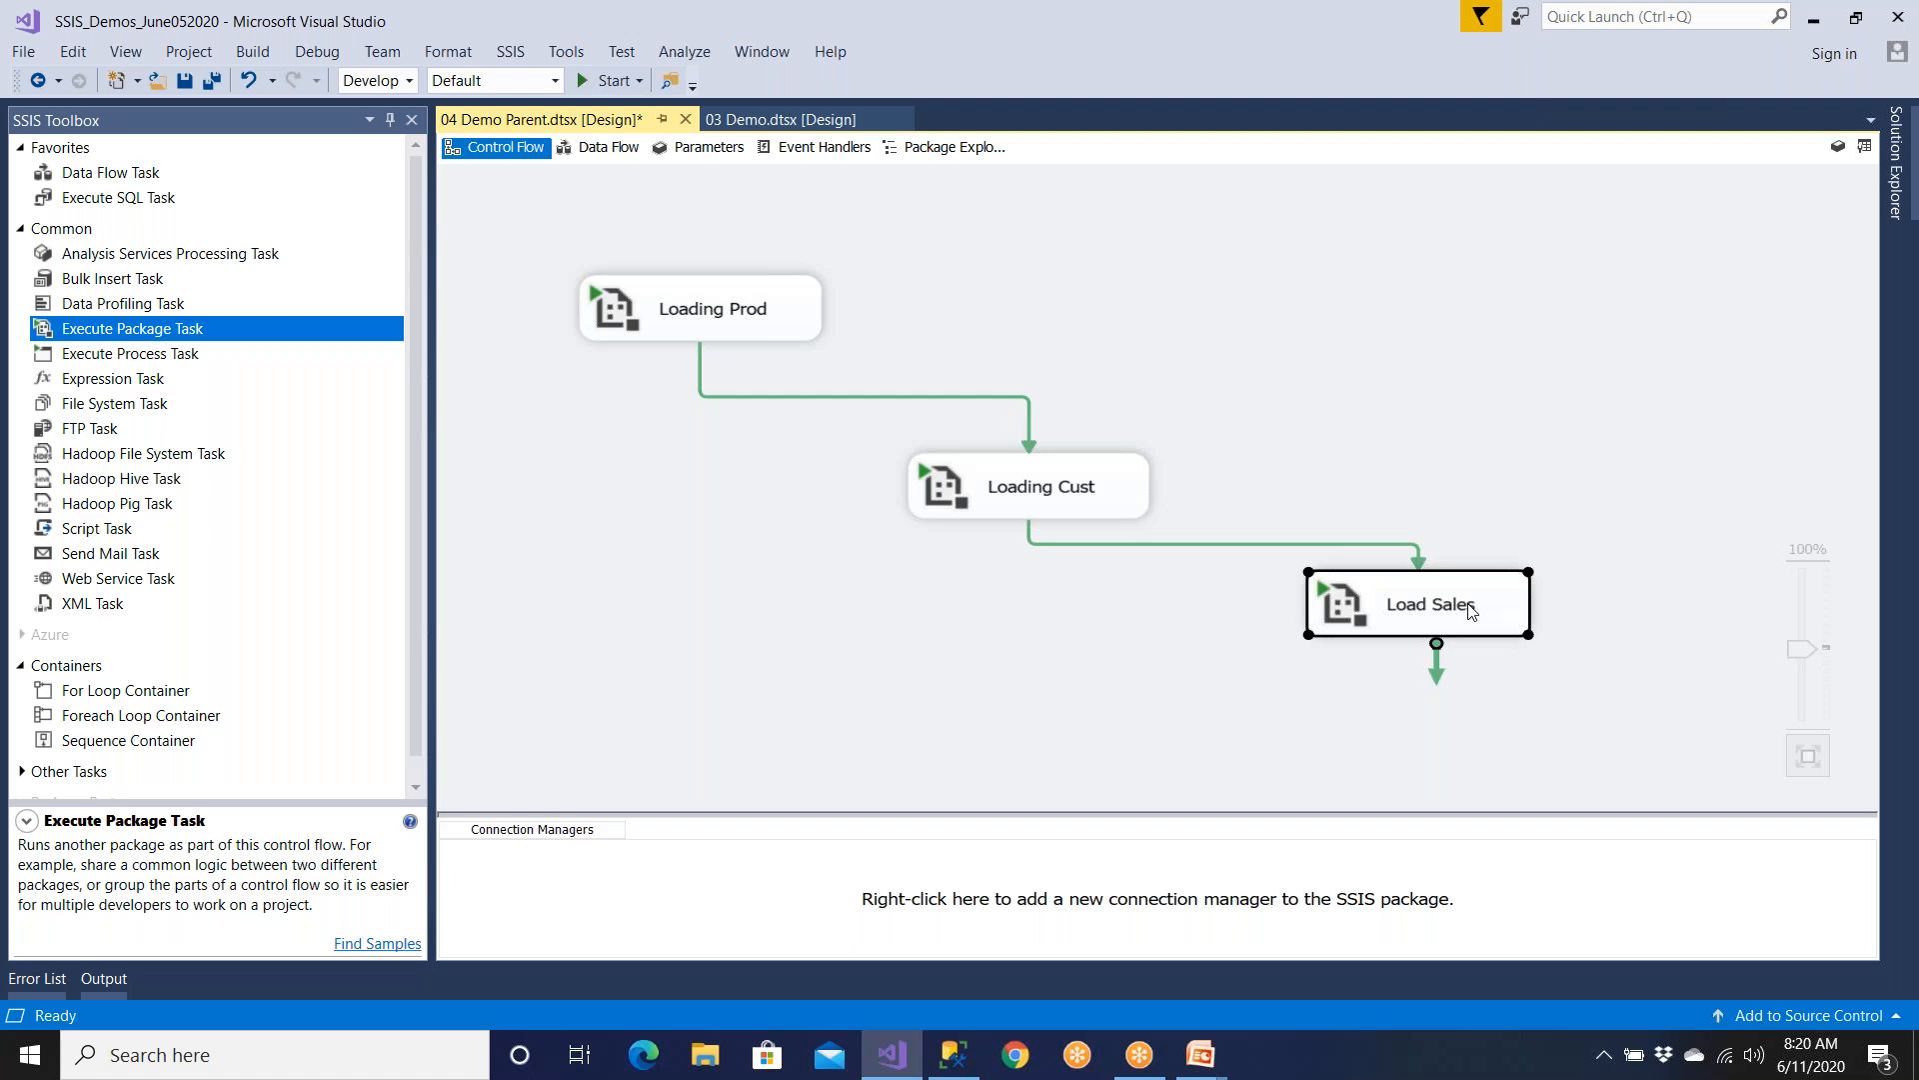
left_click(211, 80)
left_click(1897, 162)
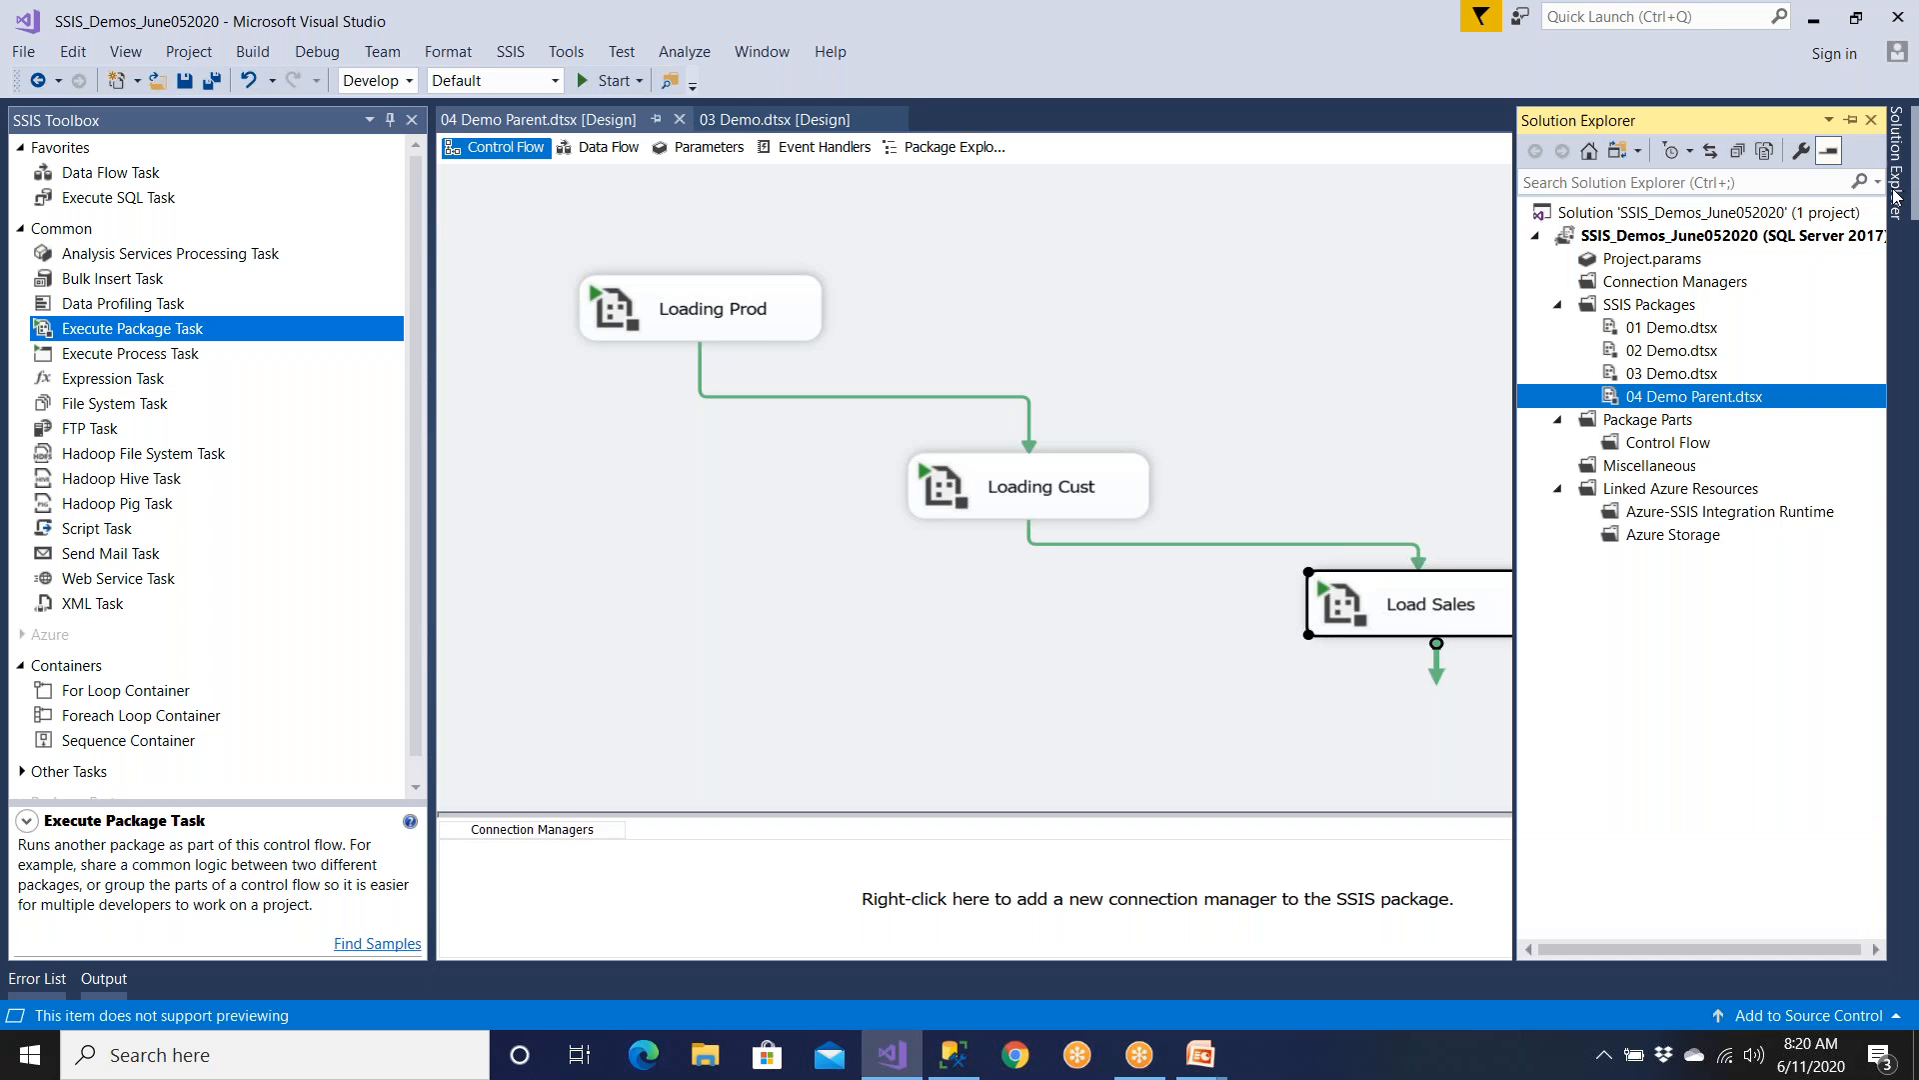
left_click(1687, 330)
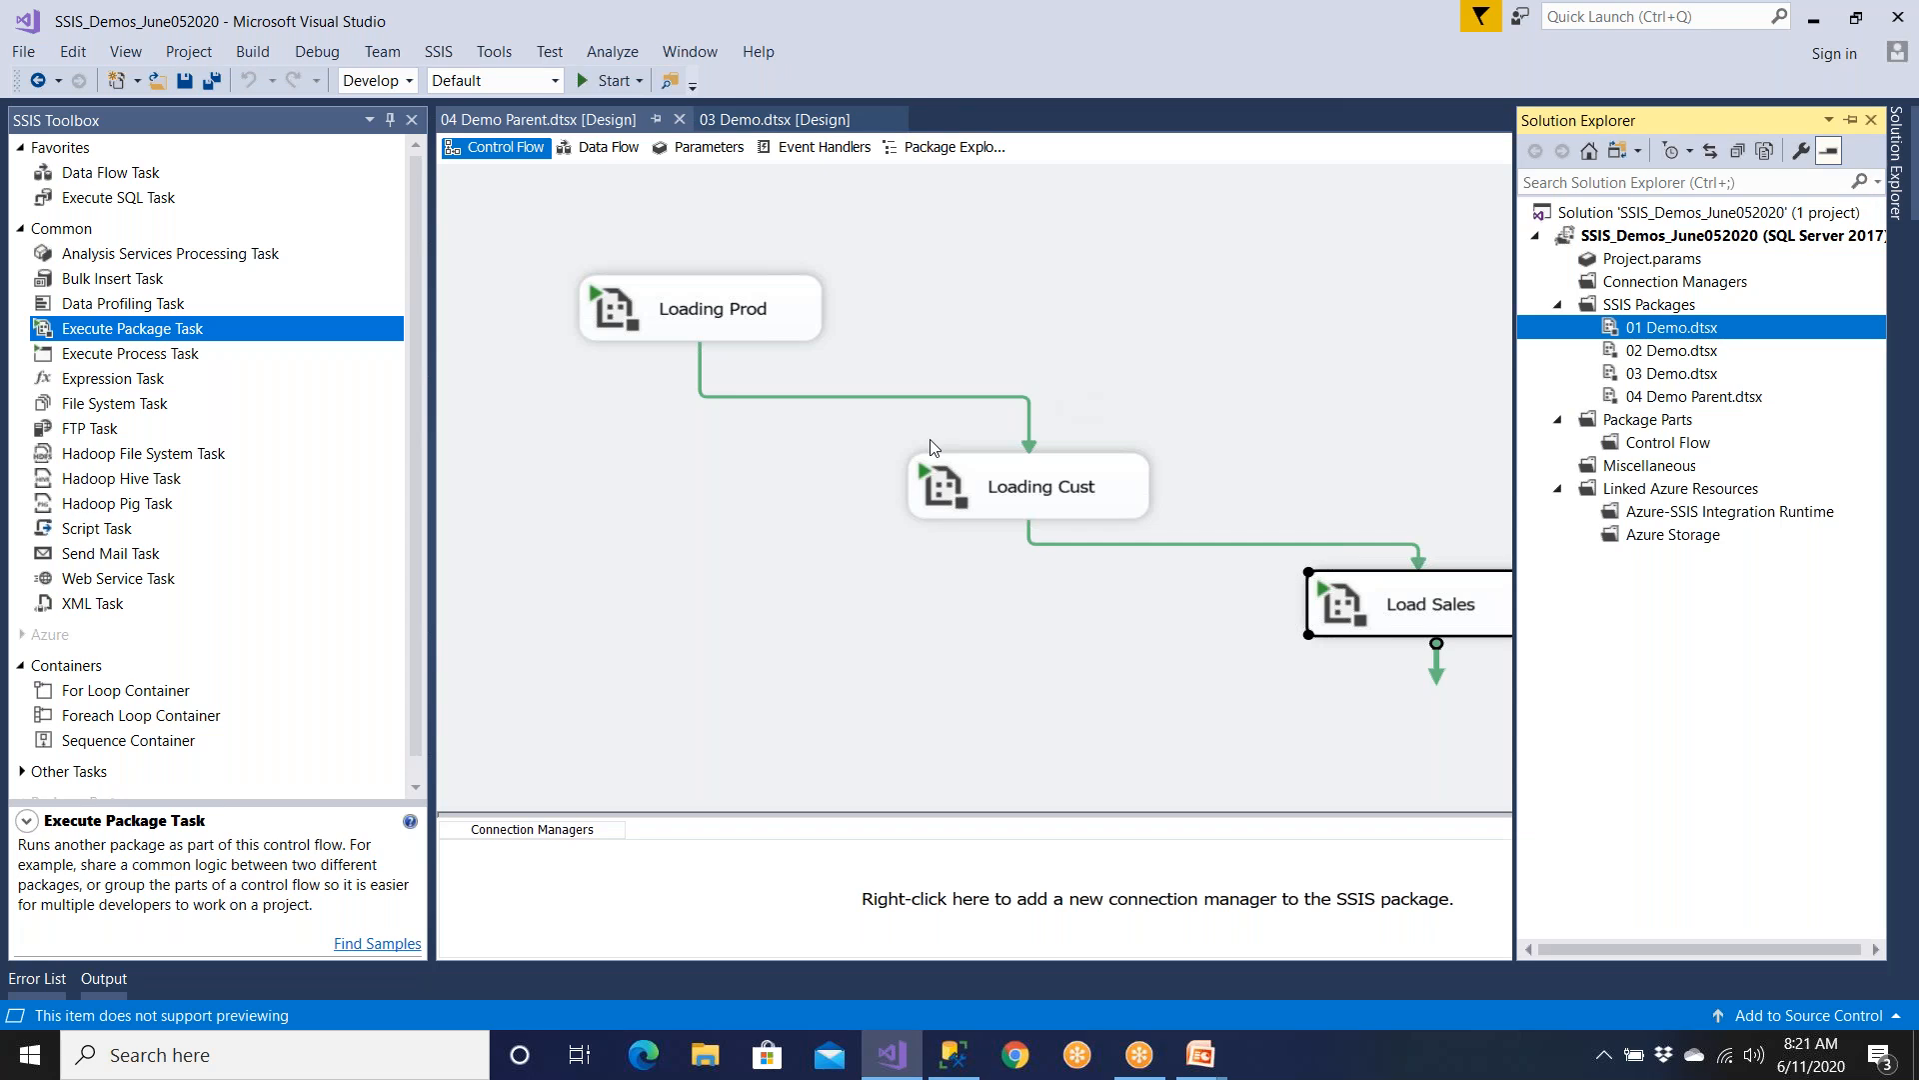
left_click(754, 326)
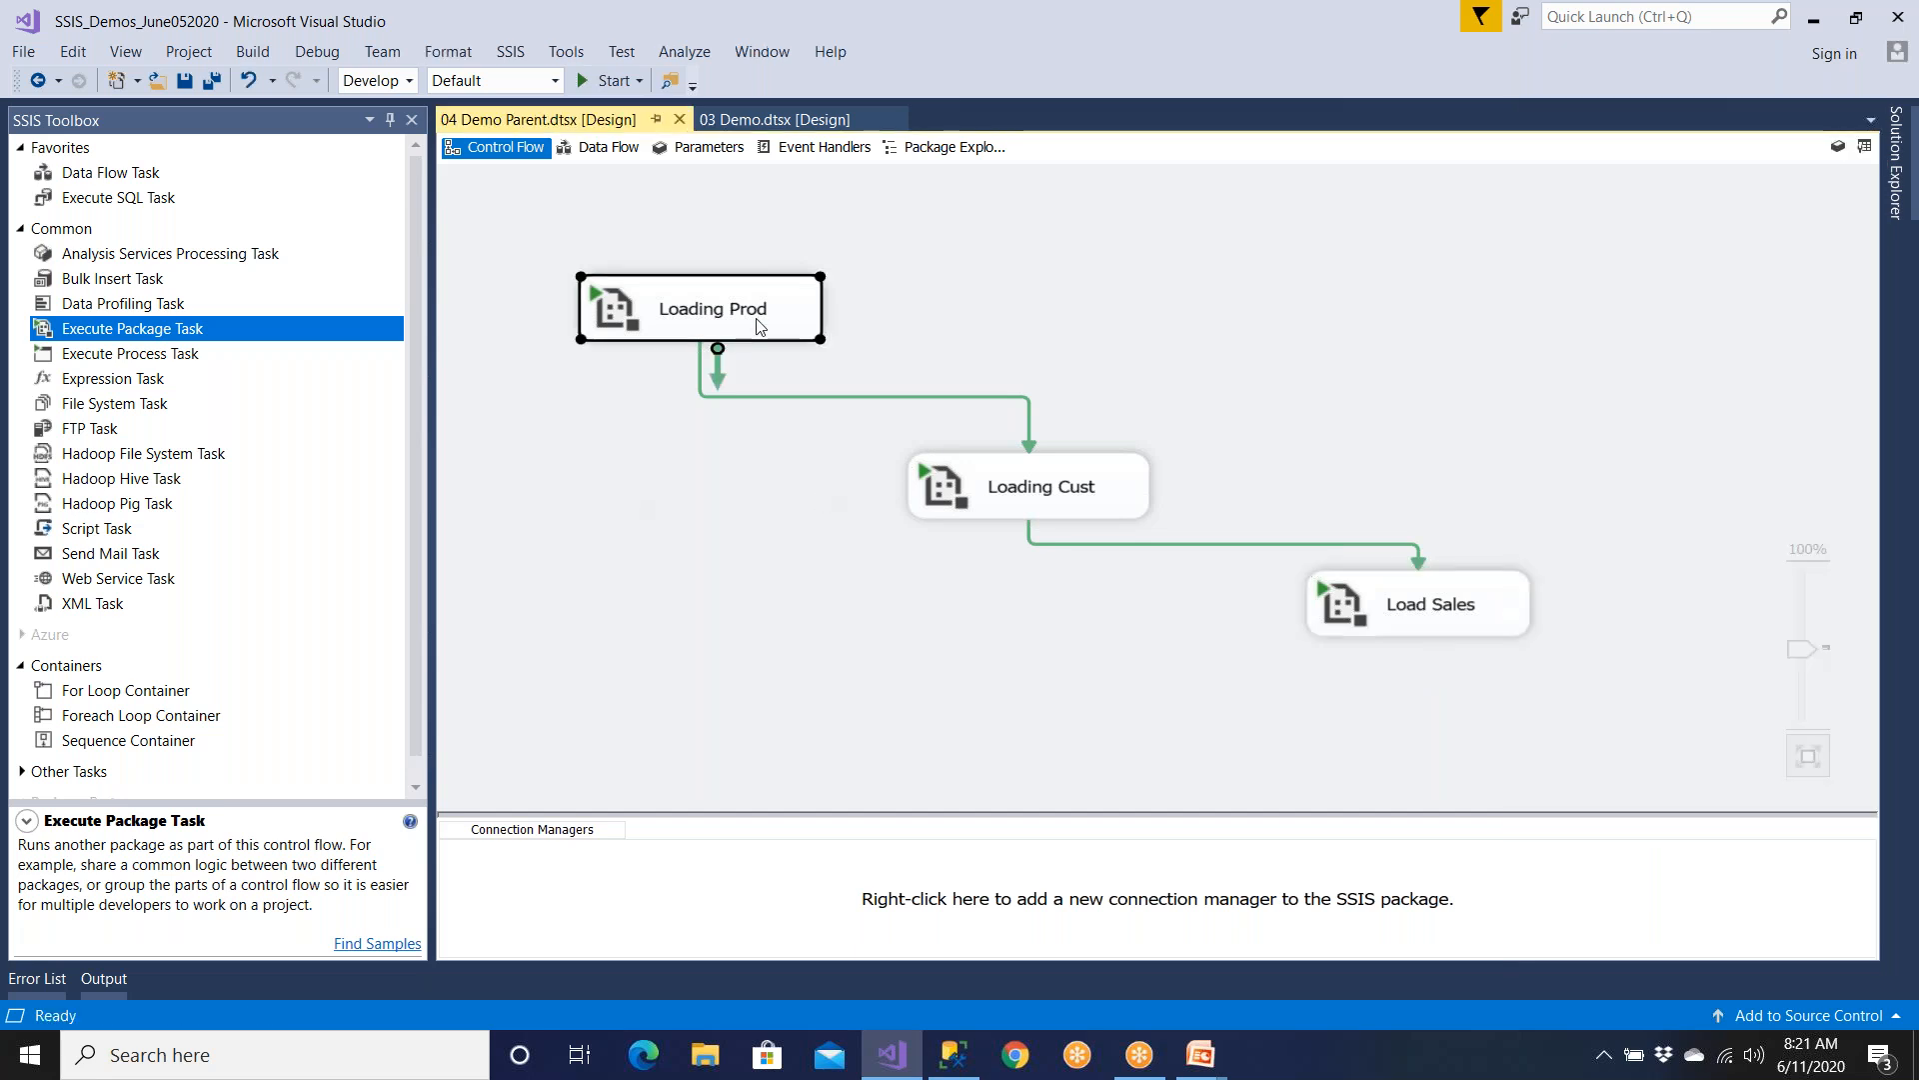
- Delete the connector between Loading Prod and Loading Cust, and move Loading Cust up beside Loading Prod
left_click(997, 465)
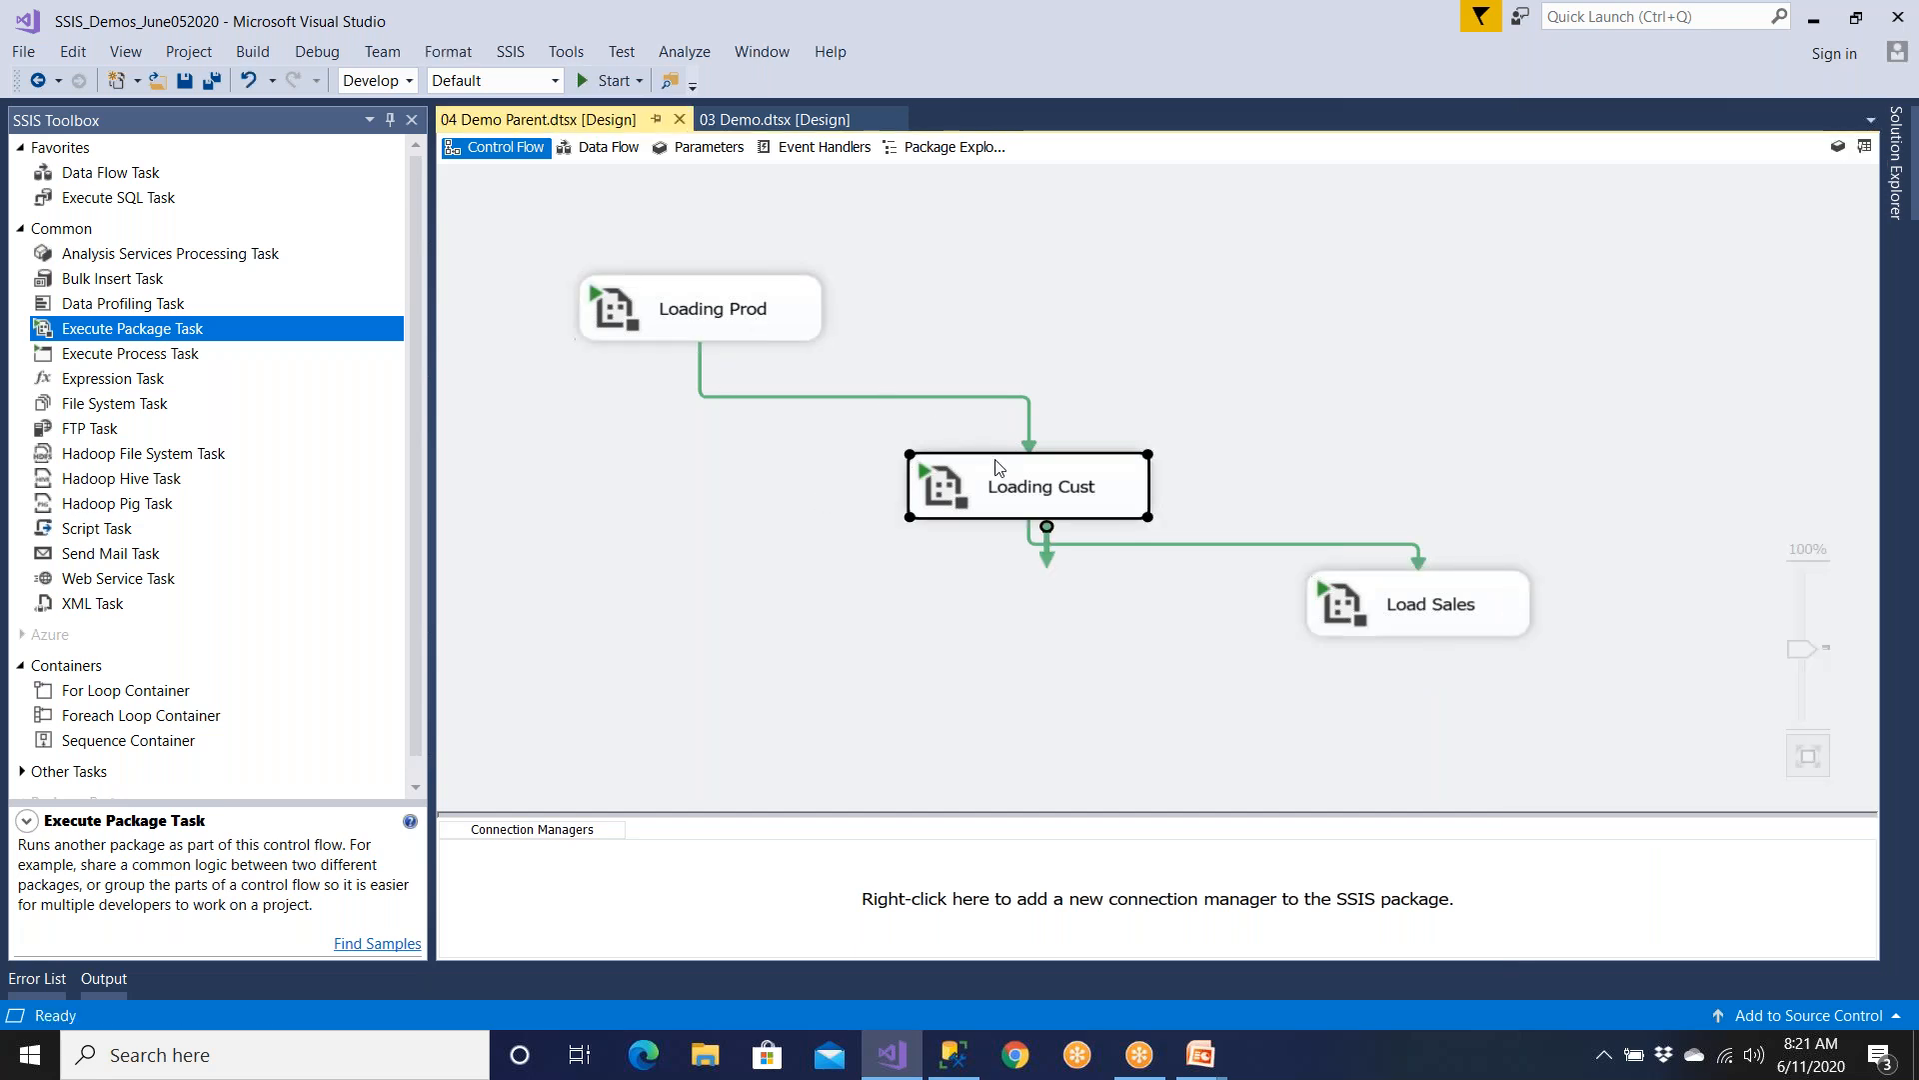
left_click(1029, 406)
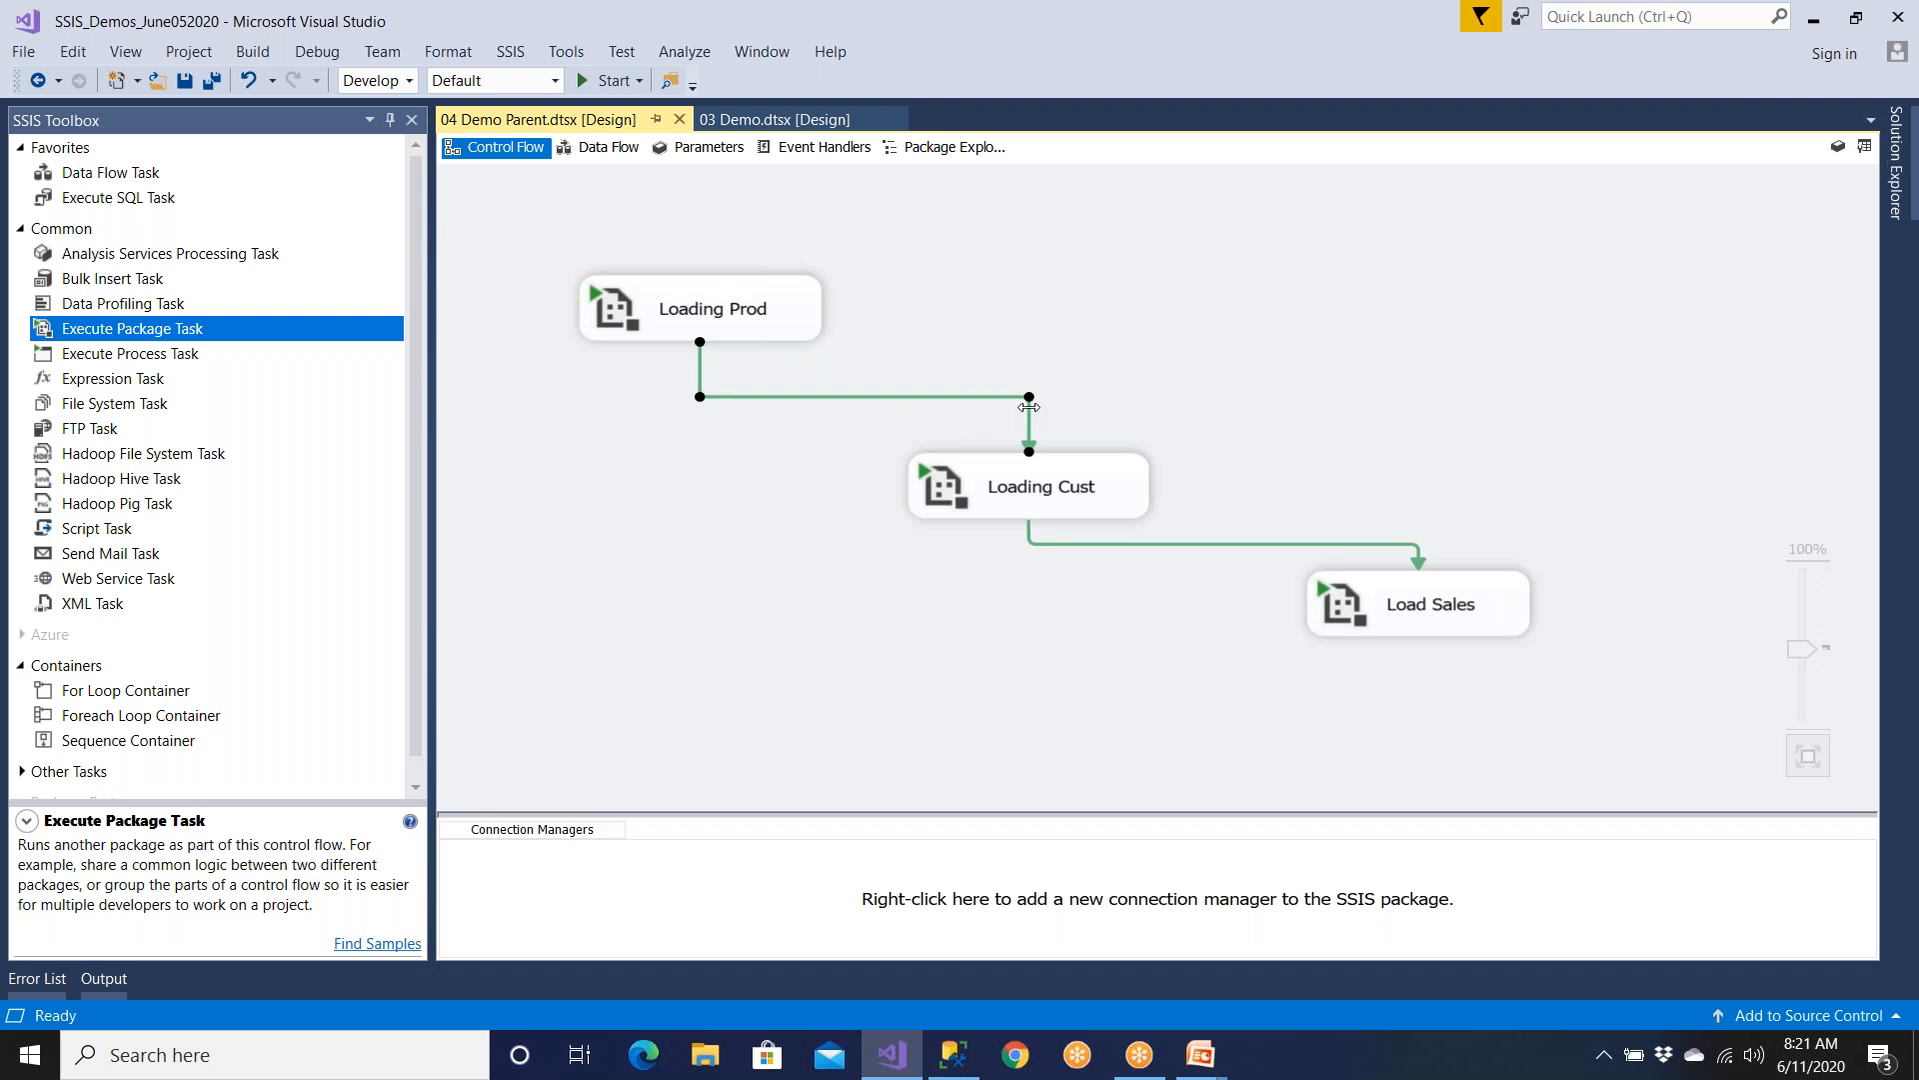
key("Delete")
left_click_drag(1074, 500, 1133, 282)
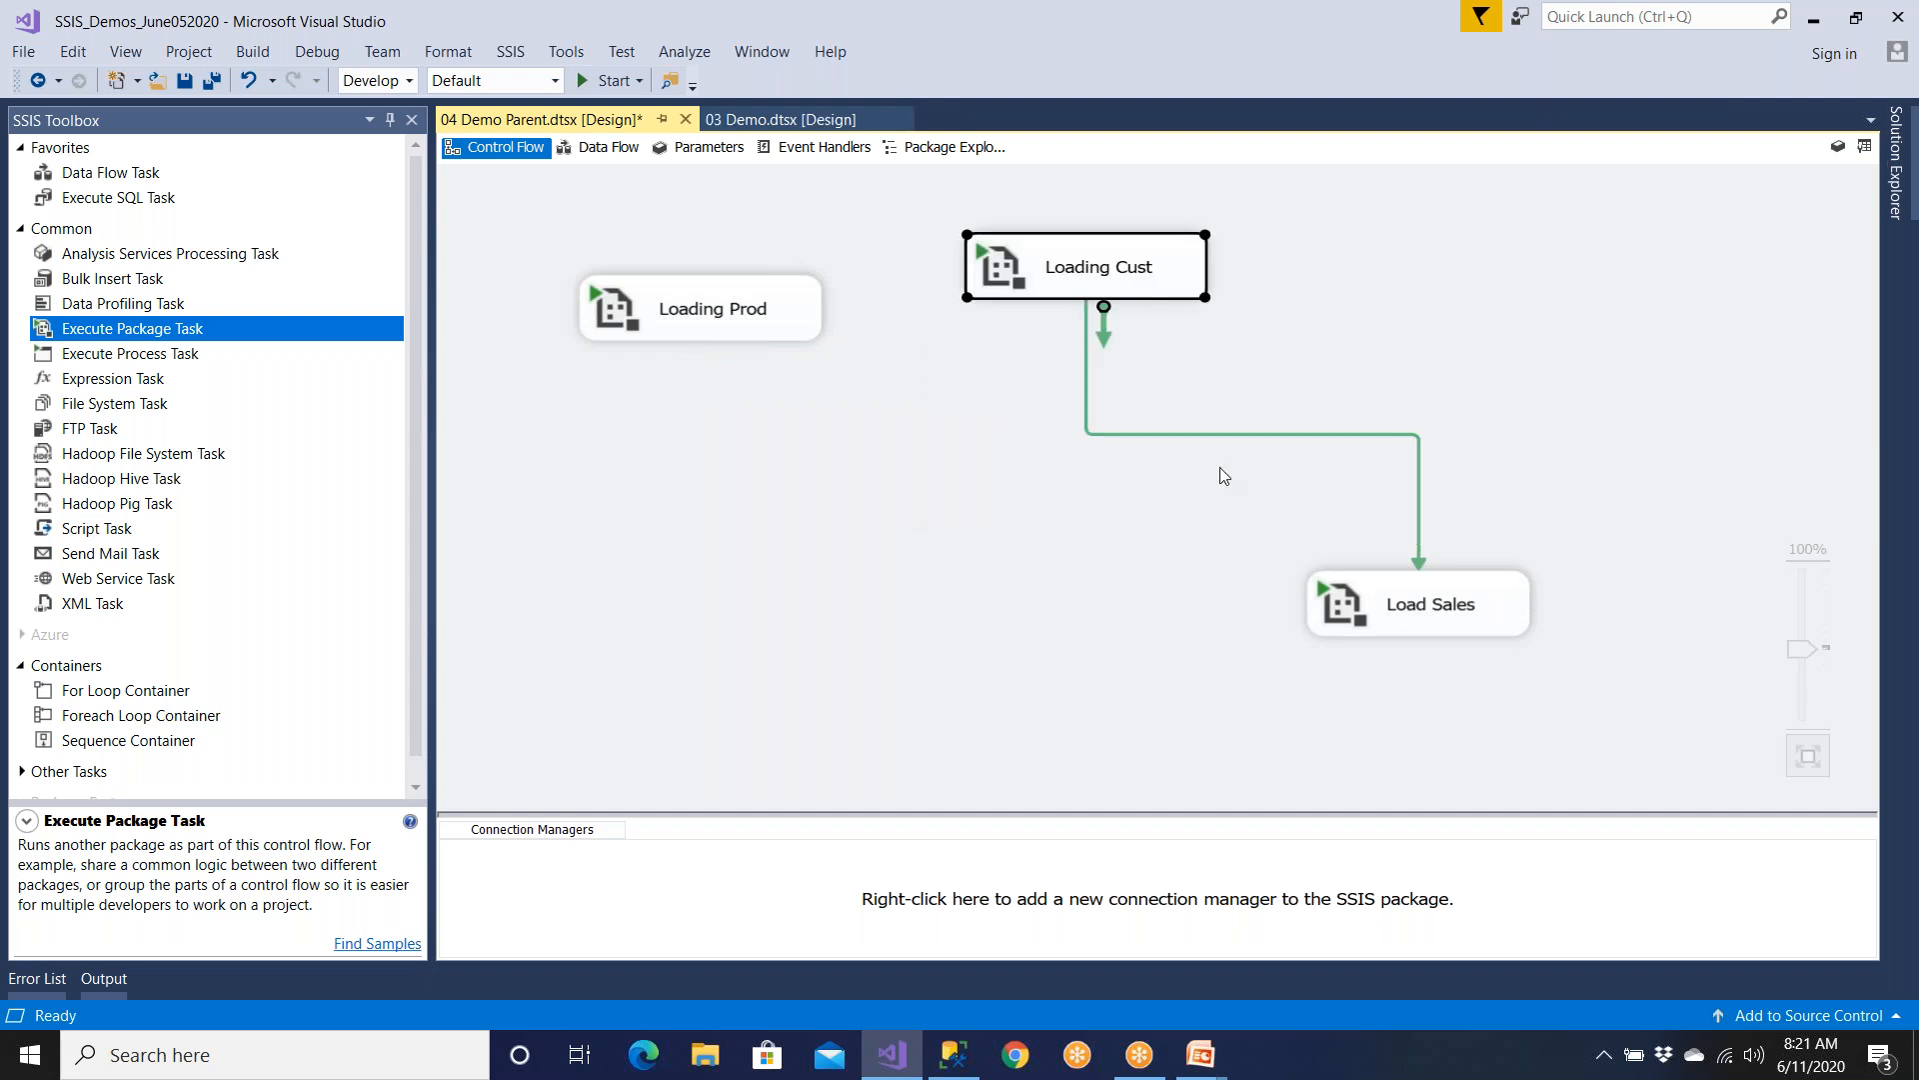
- Place Load Sales below the other two tasks, and position Loading Prod and Loading Cust roughly level above it
left_click(1420, 612)
left_click_drag(1420, 612, 980, 625)
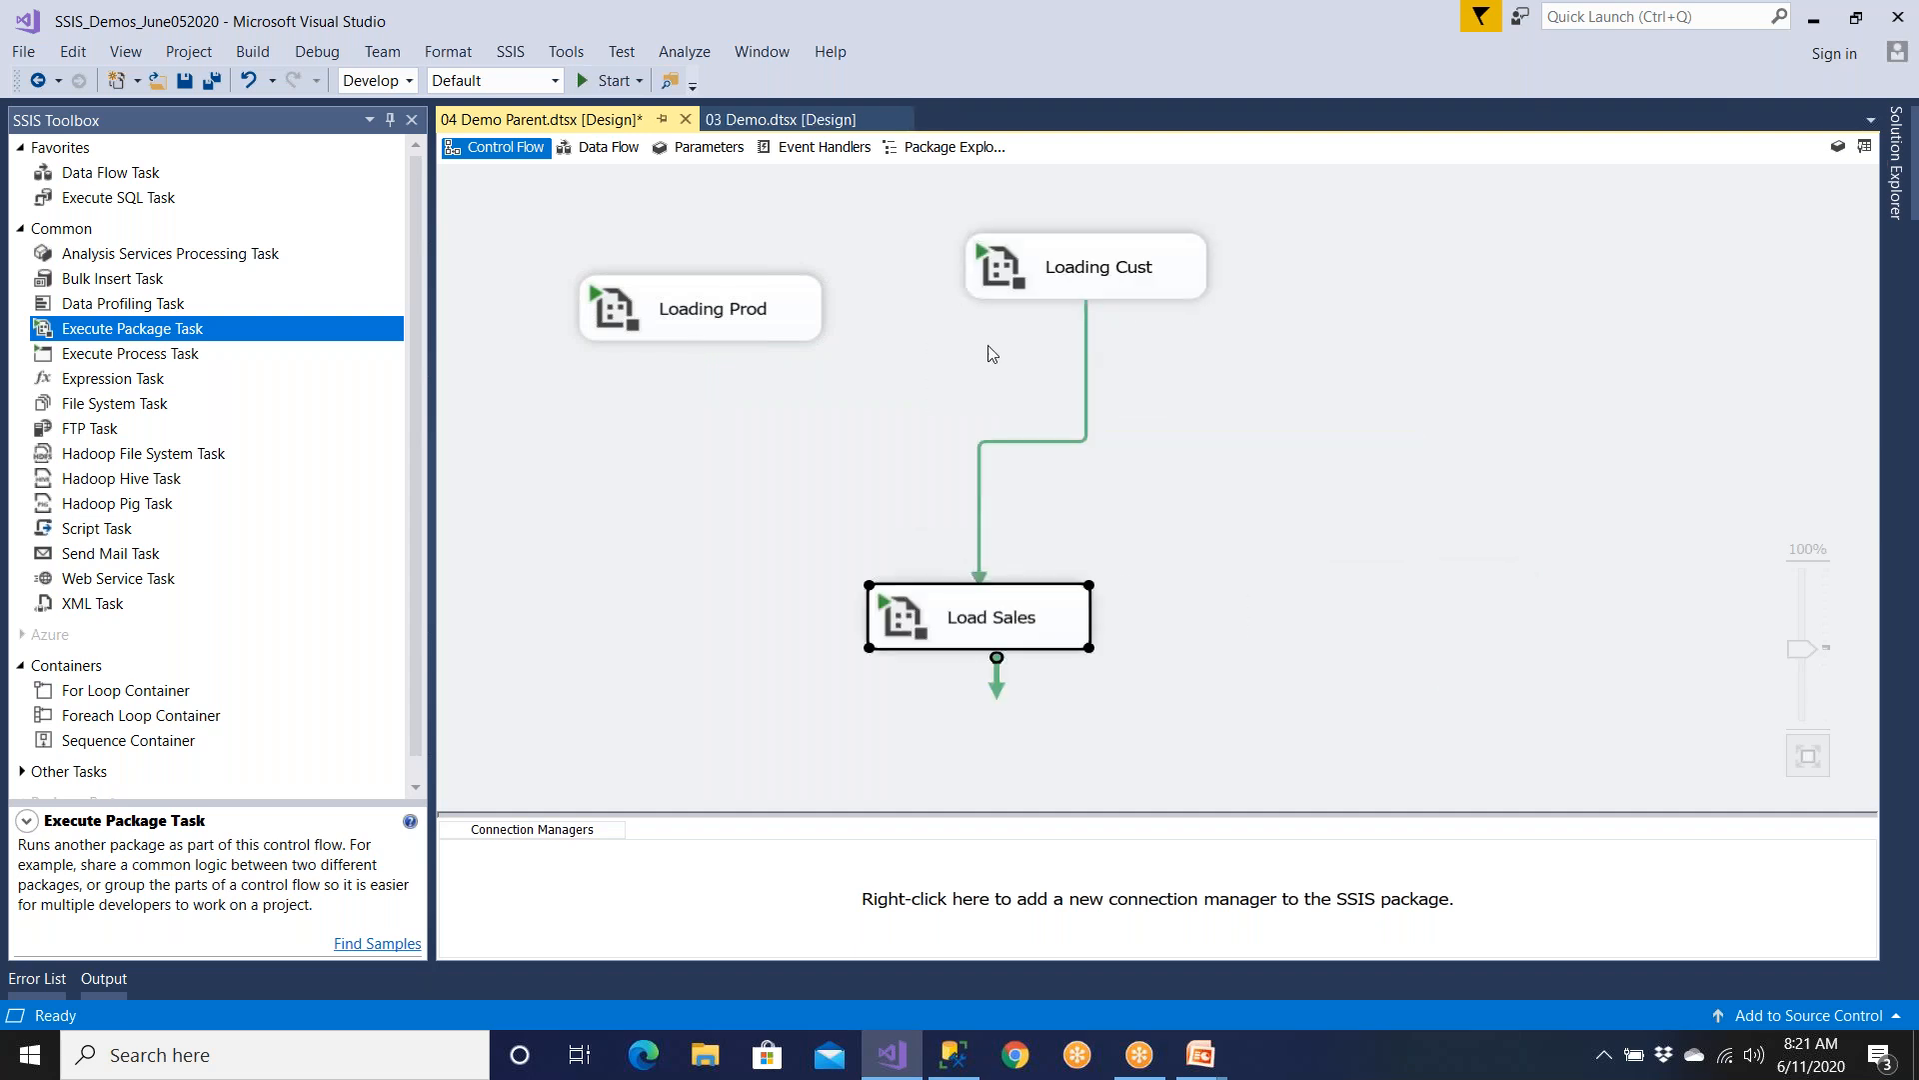
left_click_drag(1100, 288, 1161, 300)
left_click_drag(785, 321, 805, 280)
- Connect Loading Prod to Load Sales so that both loading tasks lead into it
left_click(777, 357)
left_click(767, 272)
left_click_drag(783, 404, 950, 652)
left_click(1052, 632)
- Examine how Loading Prod and Loading Cust run in parallel ahead of Load Sales
left_click(827, 294)
left_click(1102, 297)
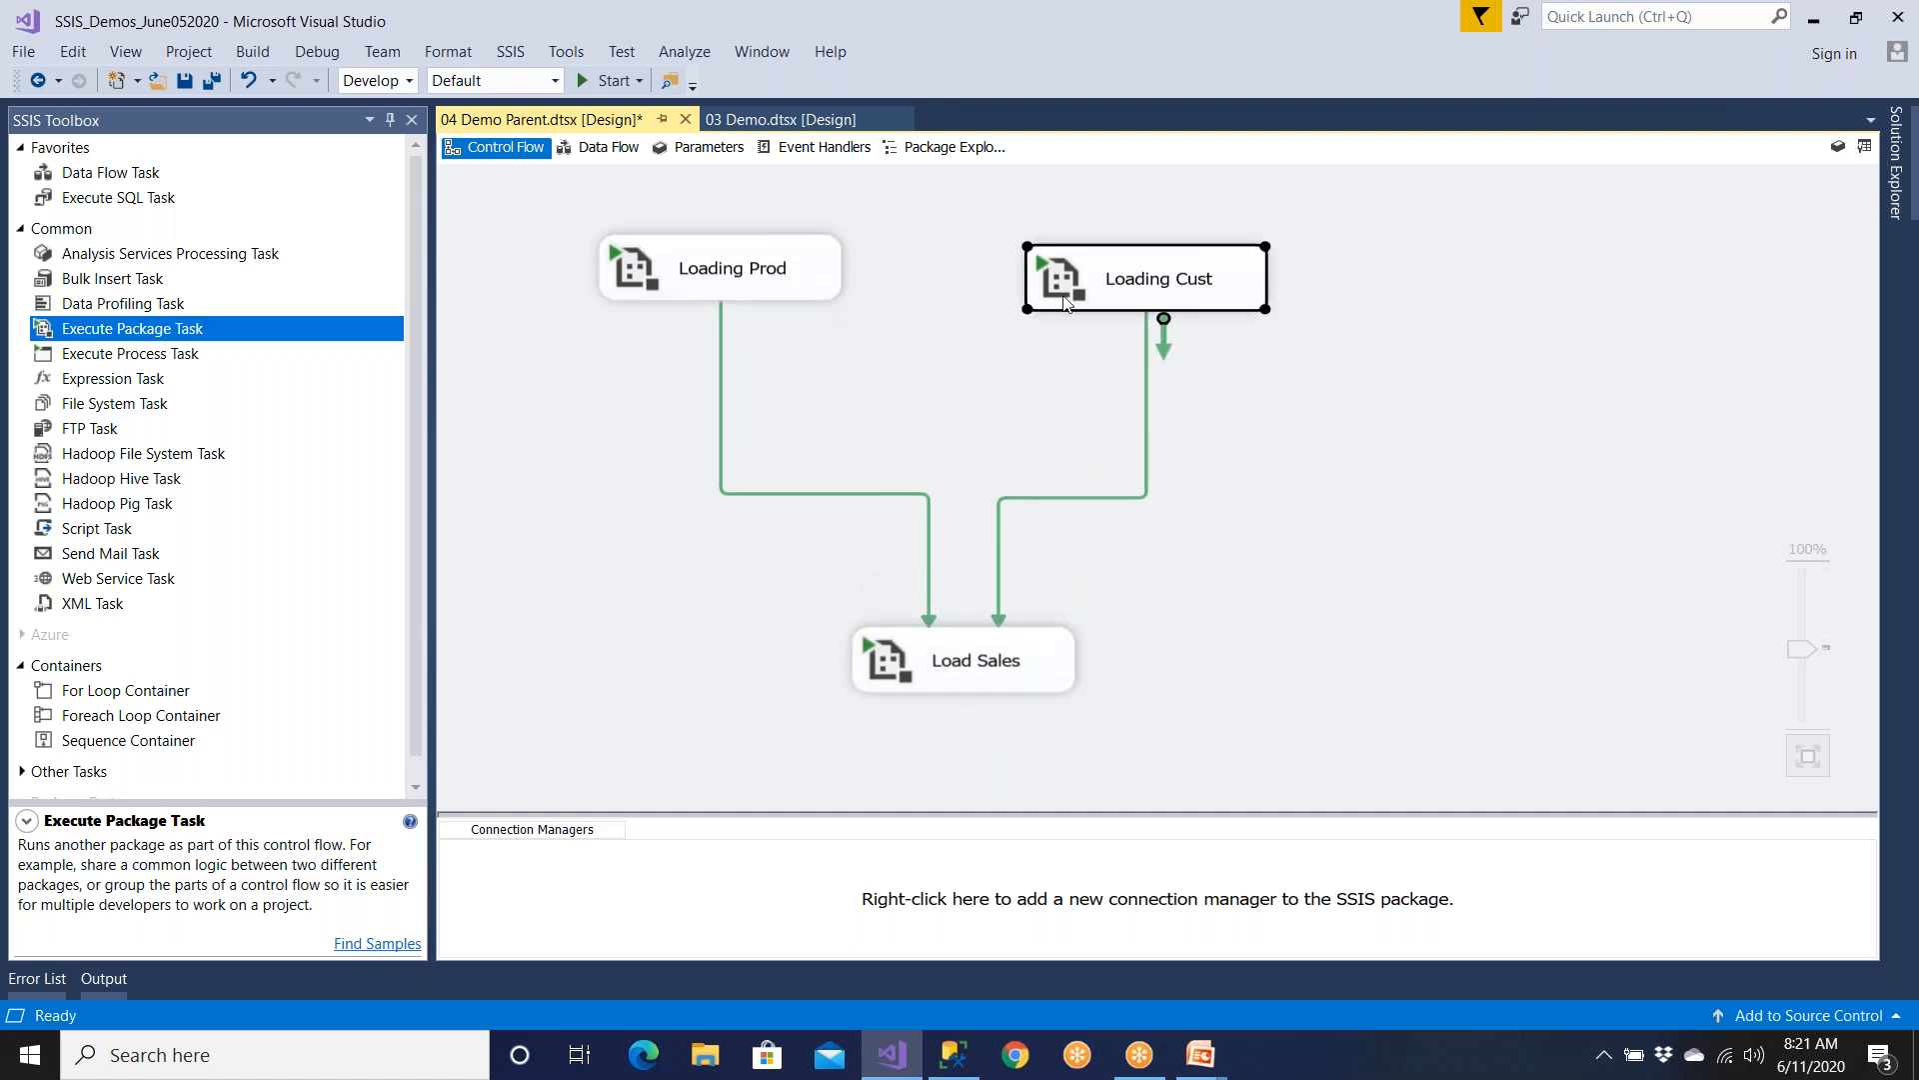
left_click(828, 272)
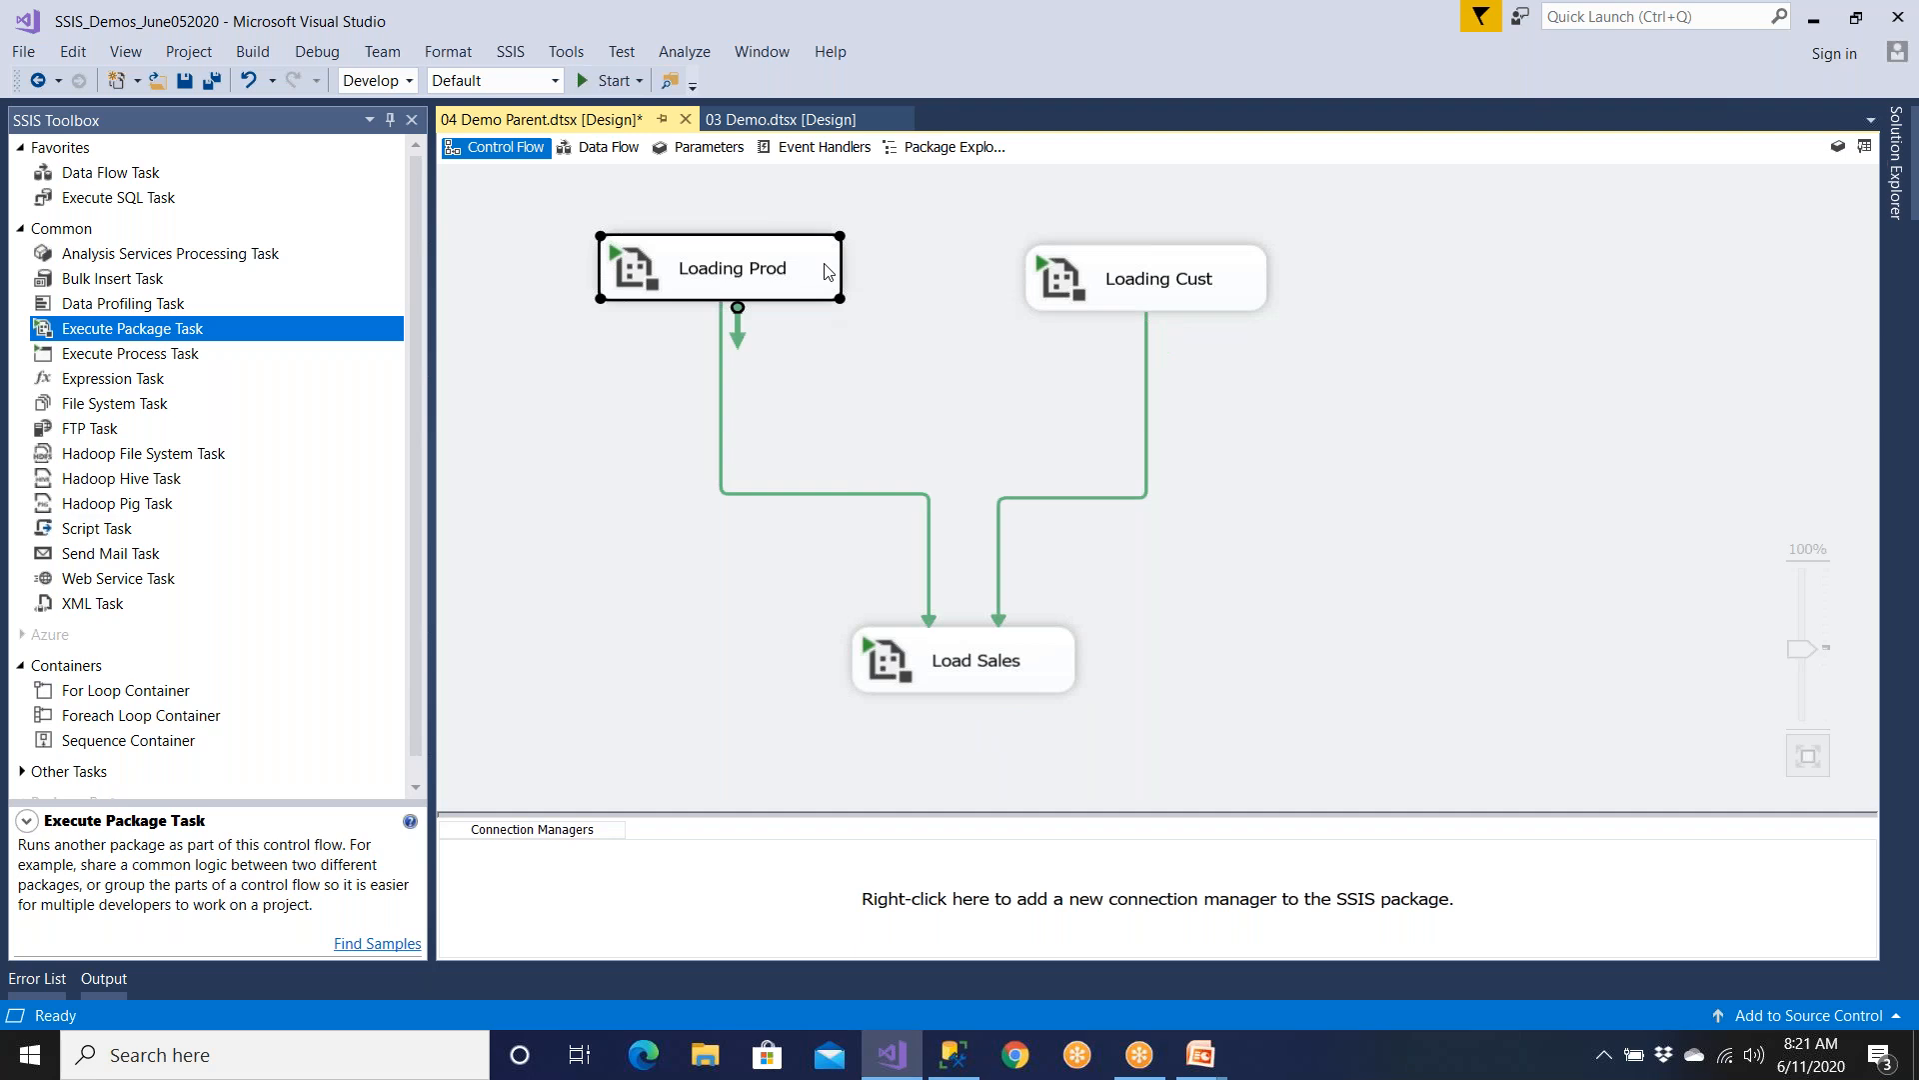
left_click(1136, 280)
left_click(812, 276)
left_click(1115, 296)
left_click(994, 673)
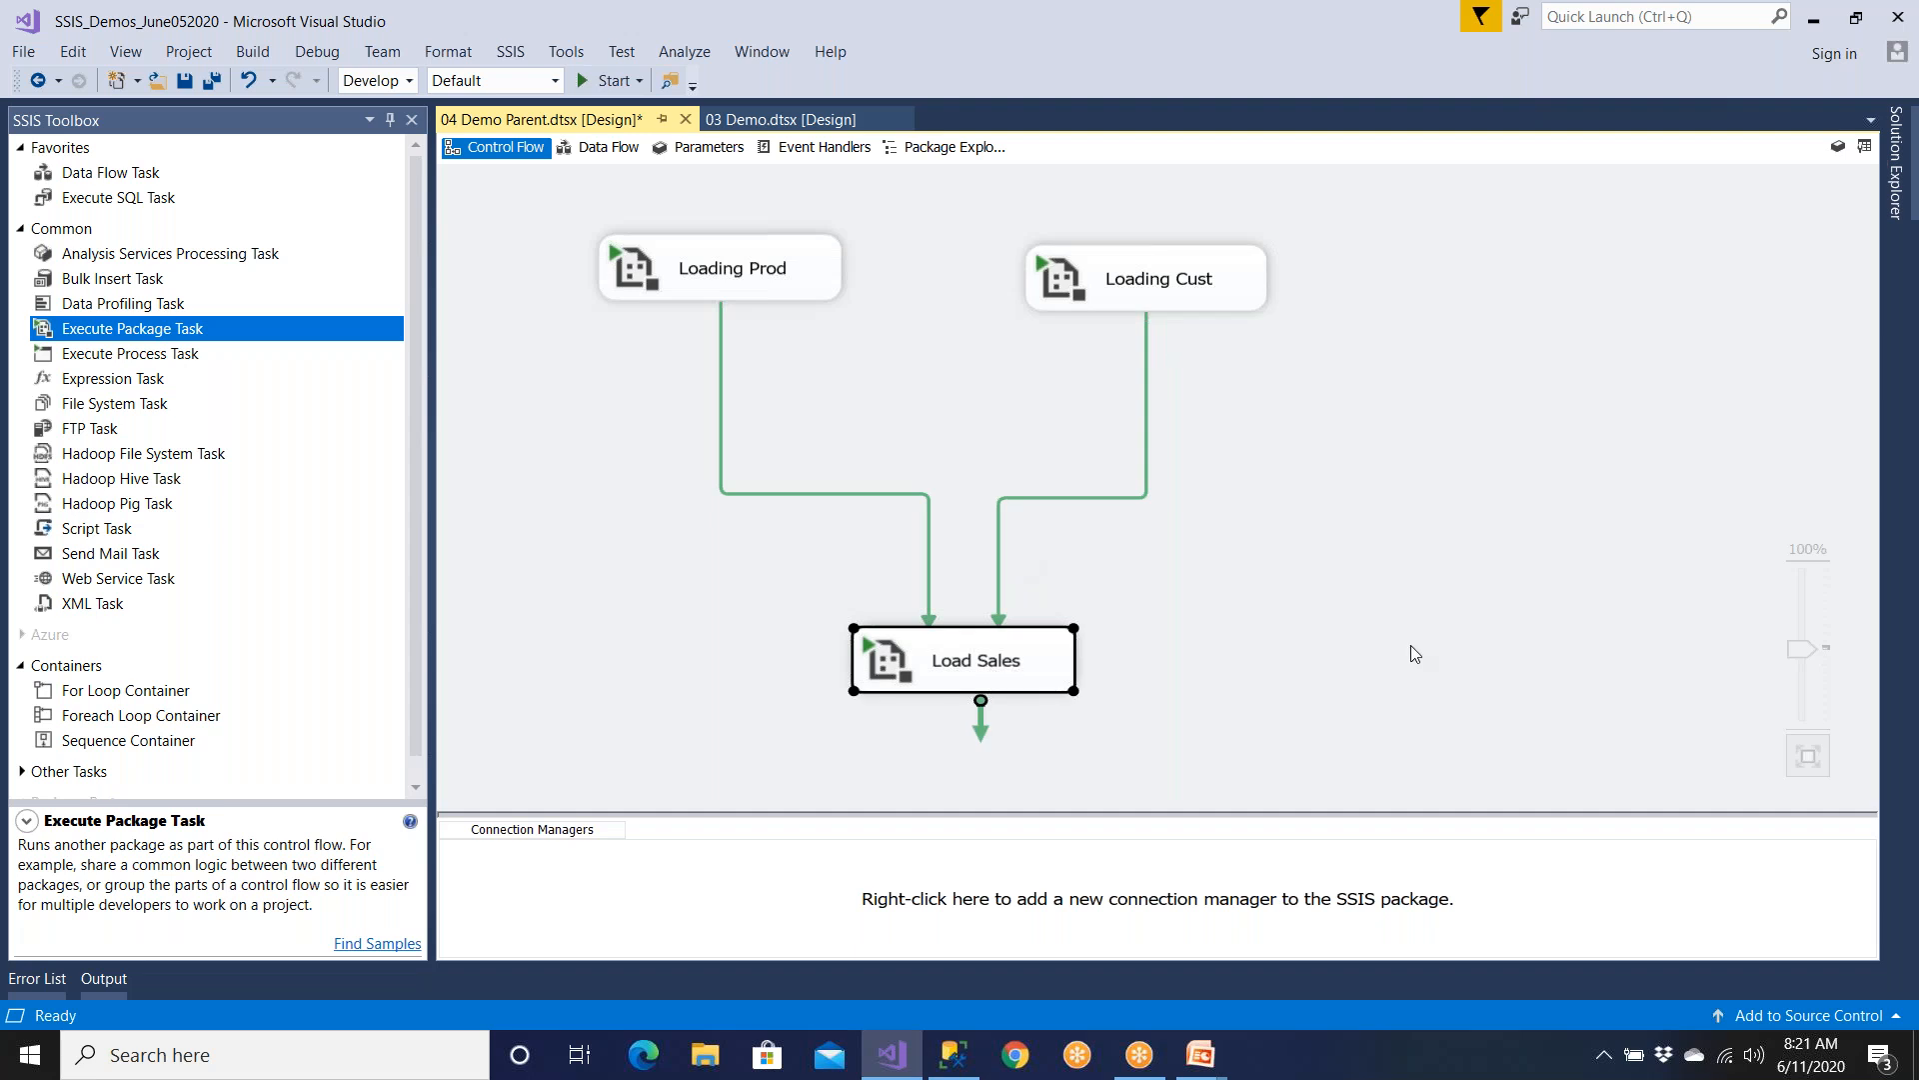
left_click(768, 276)
left_click(1090, 291)
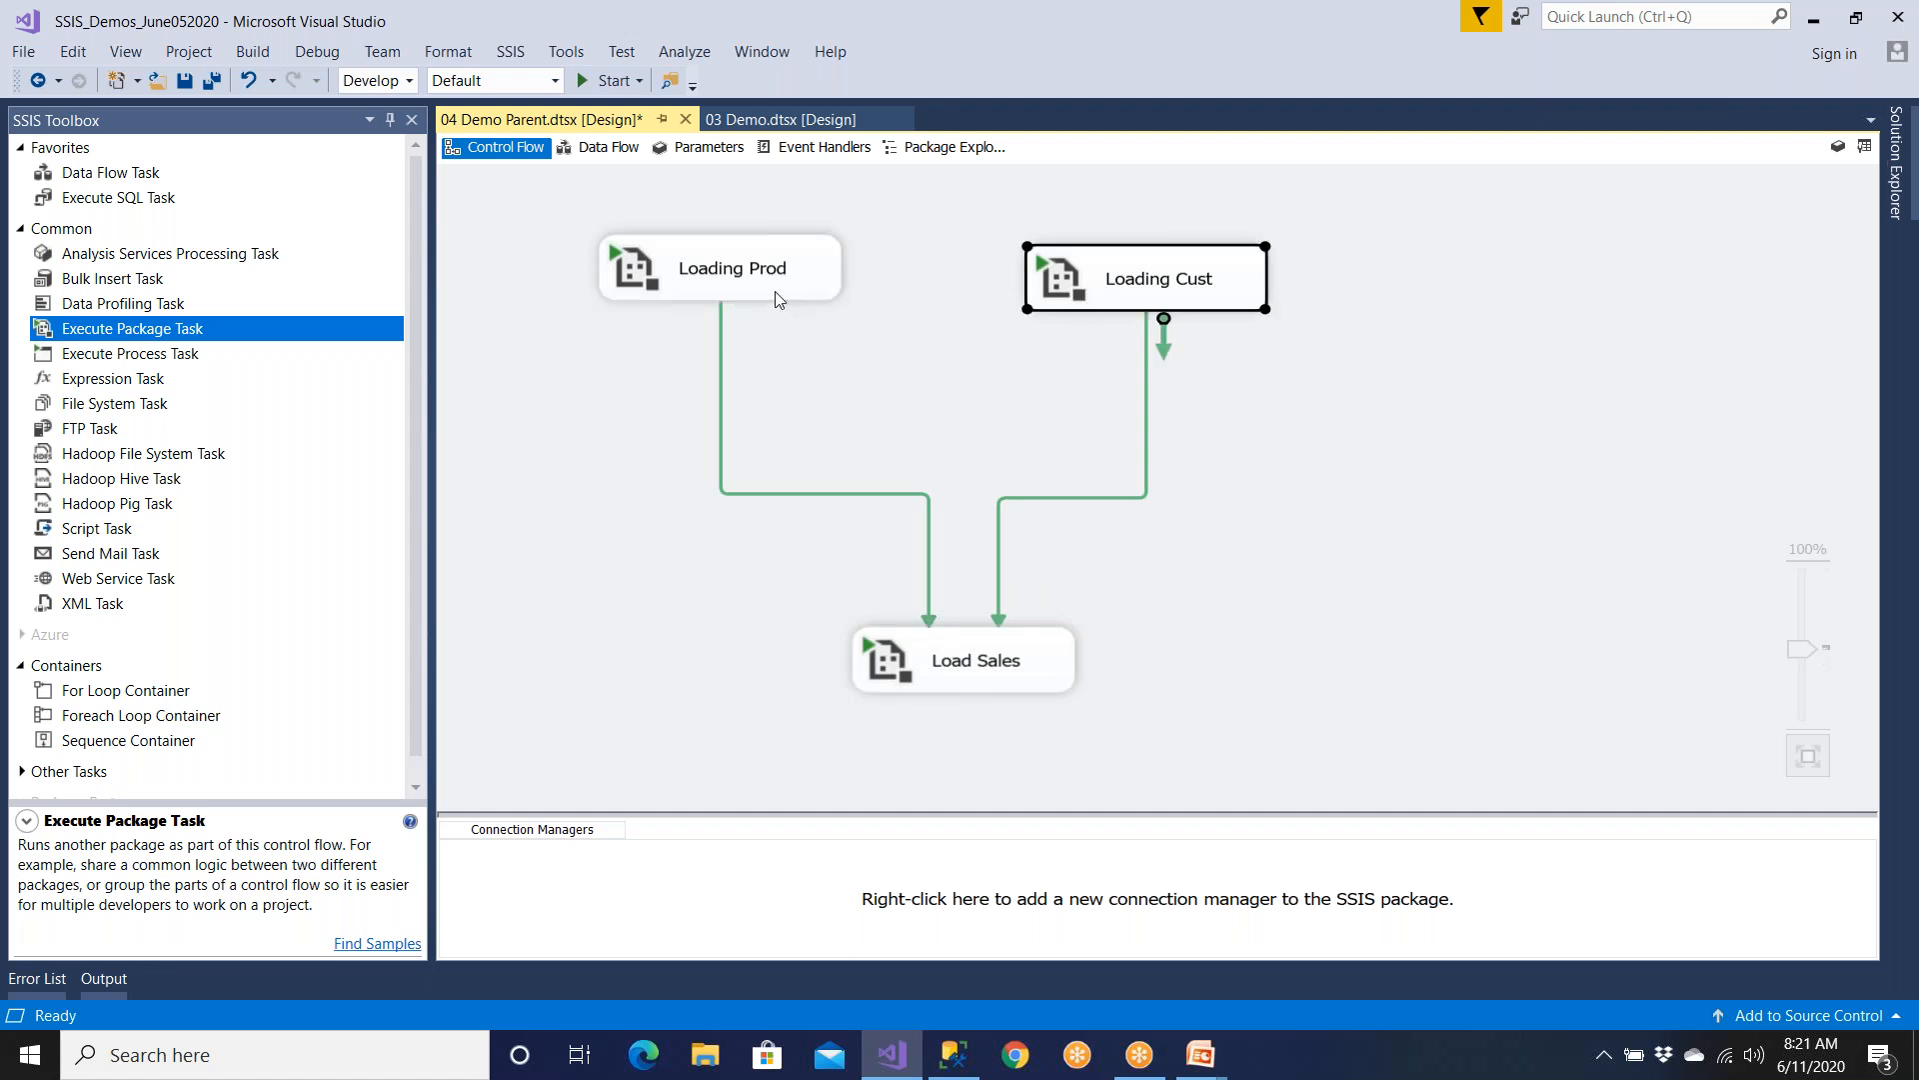
left_click(777, 295)
left_click(1098, 290)
- In a new Notepad document, write the heading DWH, a dashed line, and the lines Dim Tables and Fact Tables
key("super")
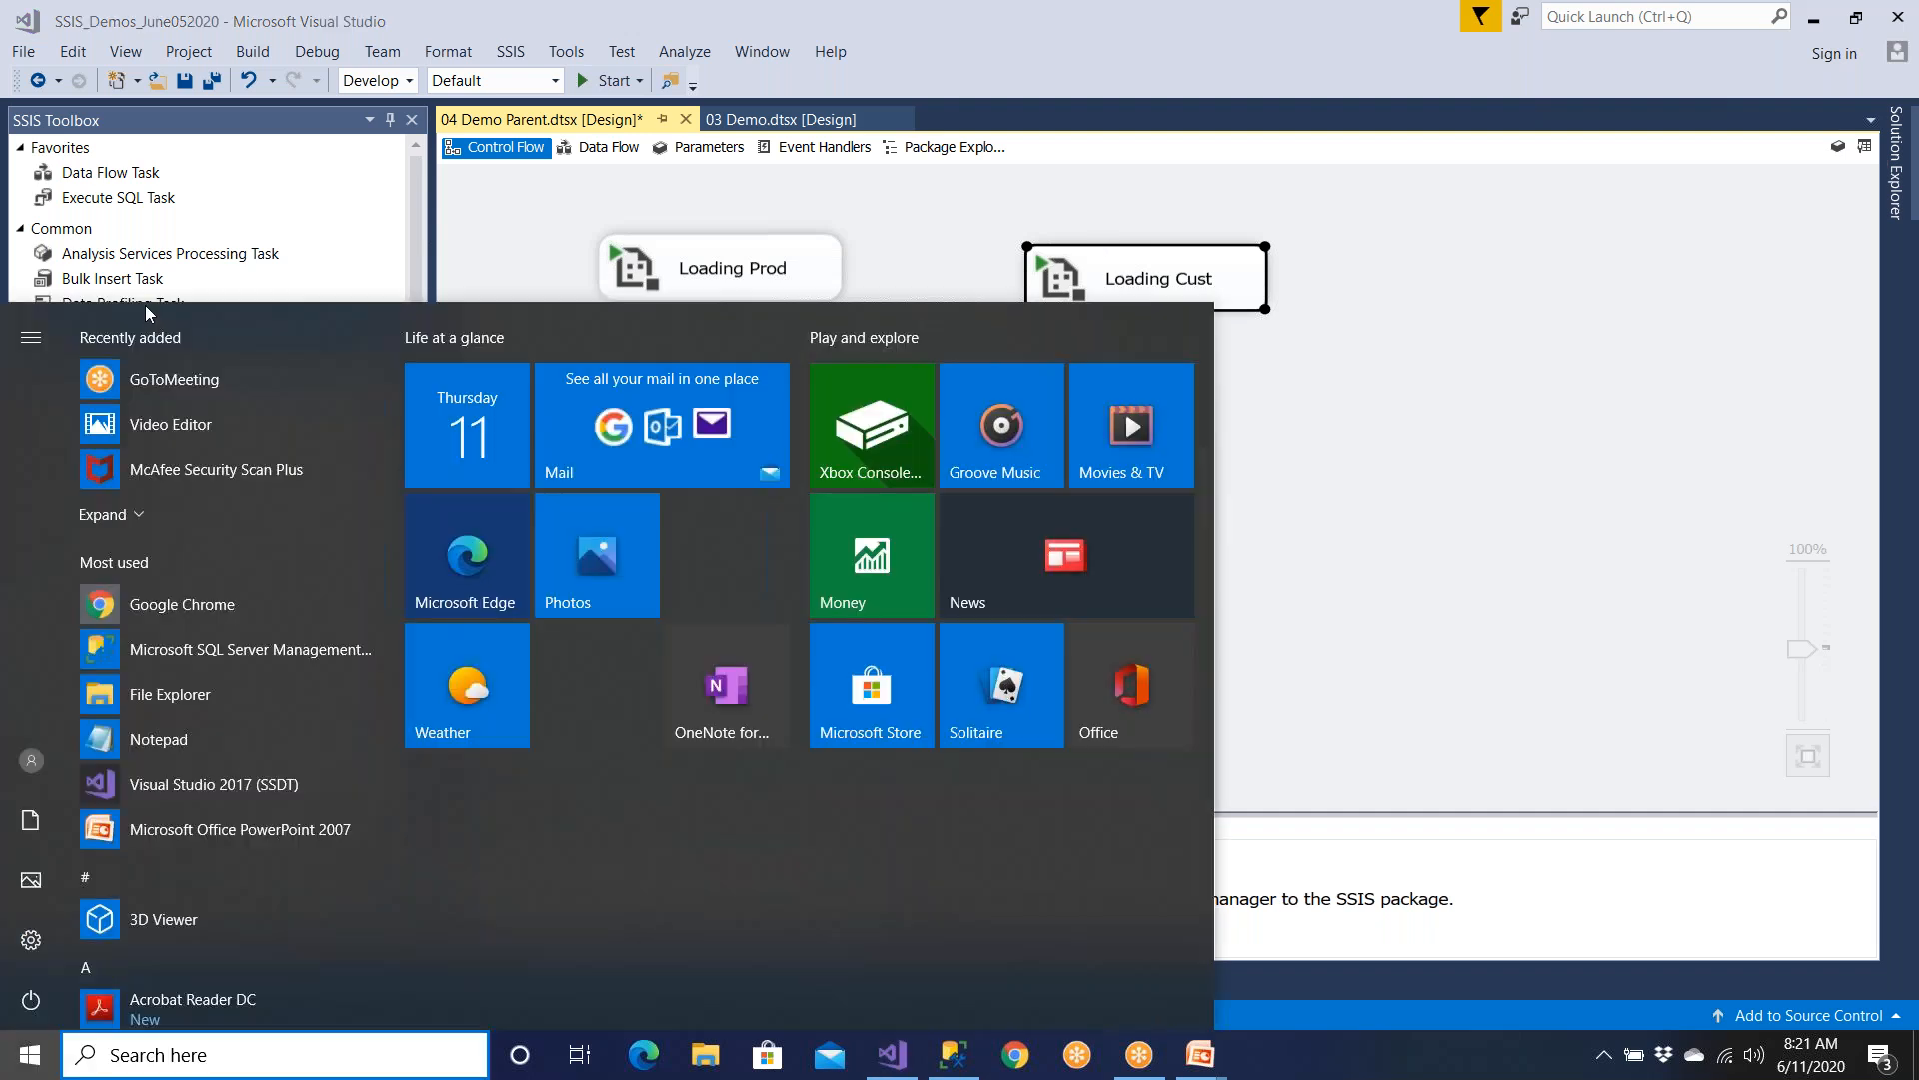
left_click(184, 734)
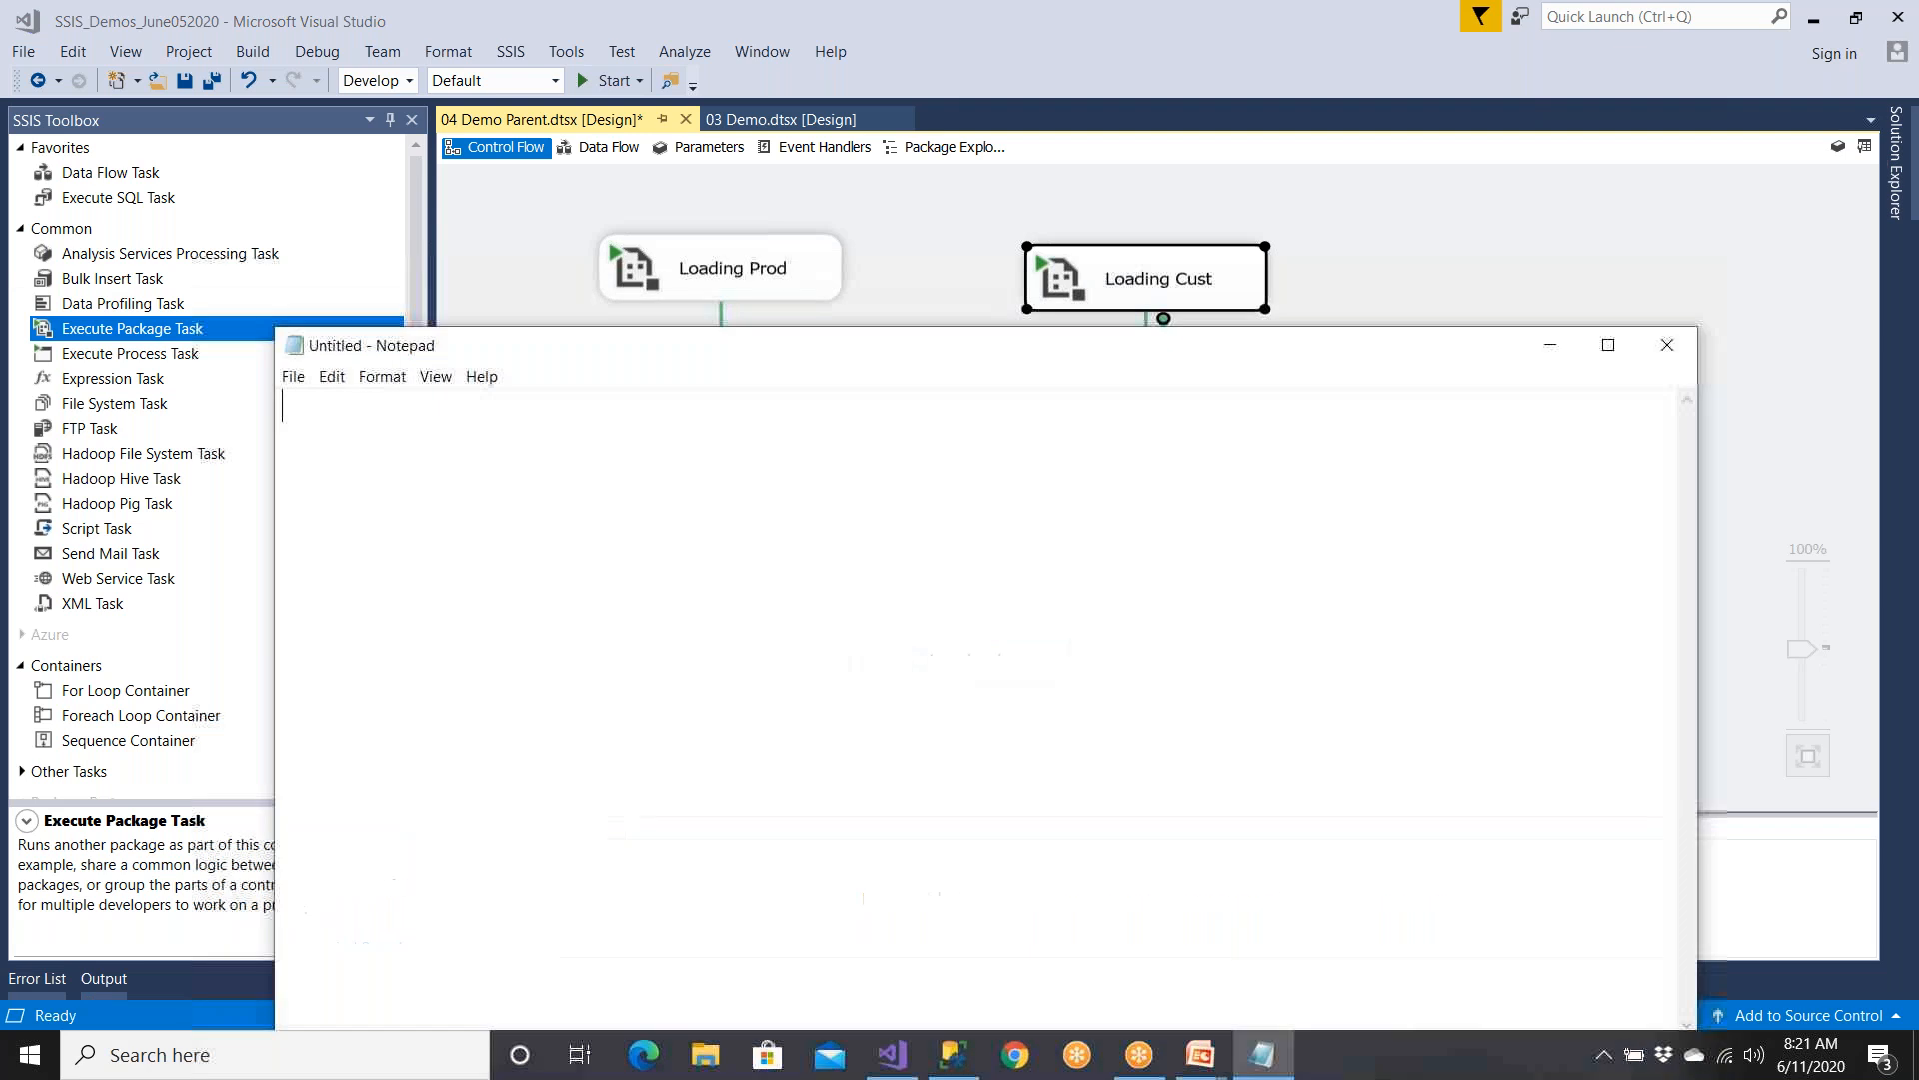
type("DWH")
key("Return")
type("------------------------")
key("Return")
type("Di")
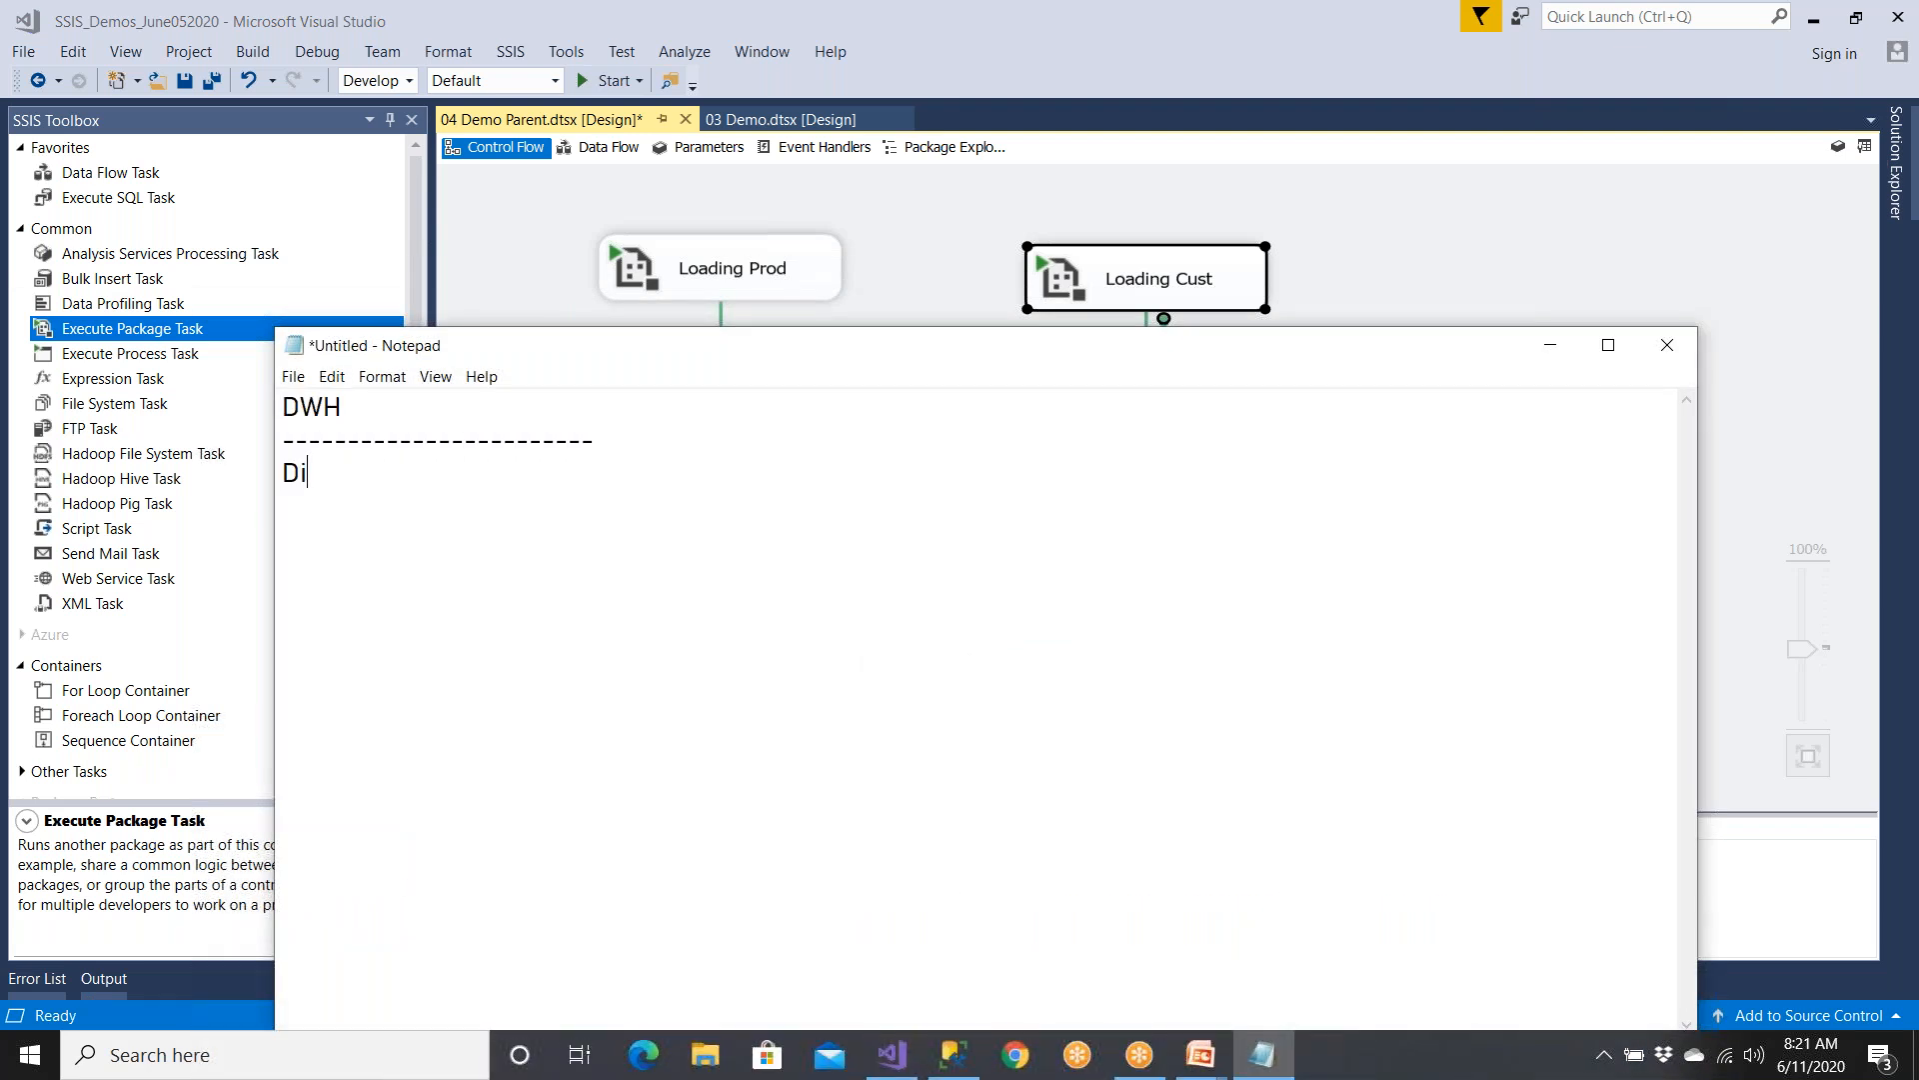
type("m Tables")
key("Return")
type("Fact ")
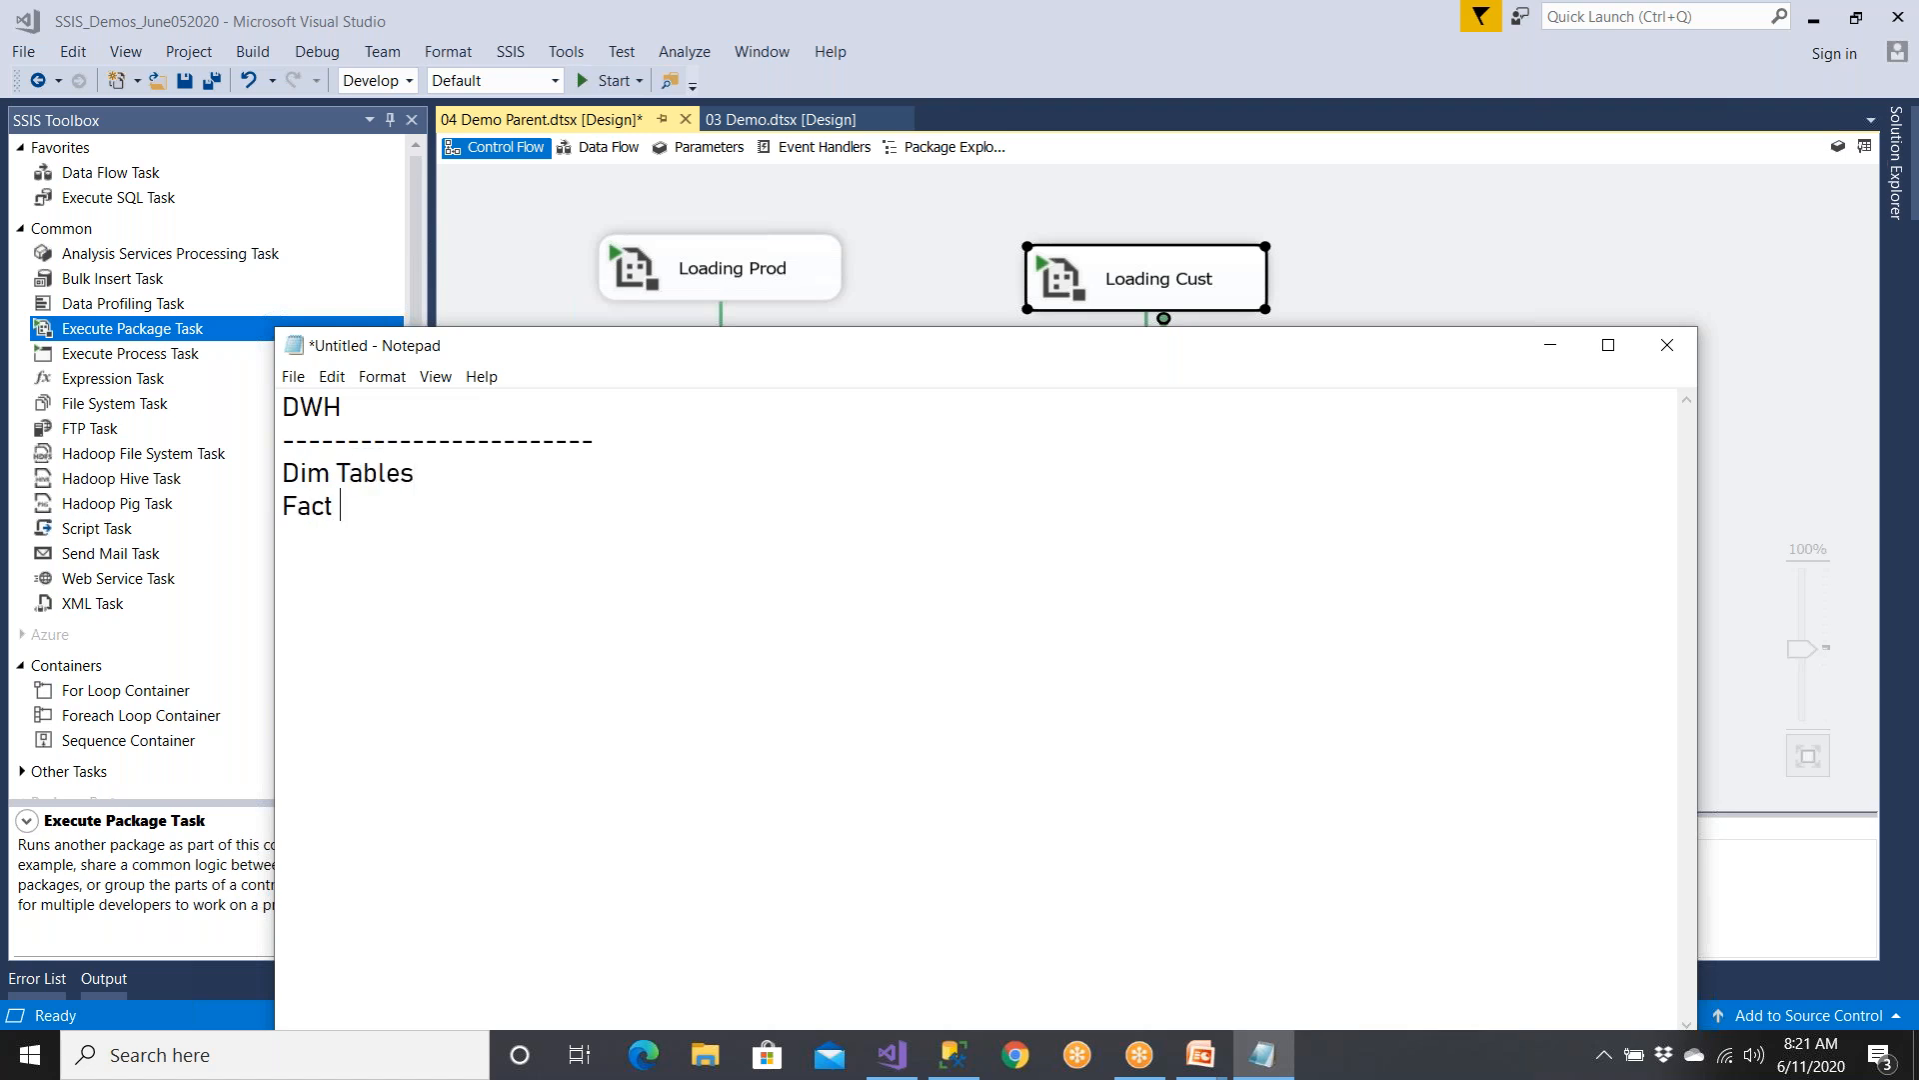
type("Tables")
- Annotate the Dim Tables line with "-- PK" and the Fact Tables line with "-- FK"
key("Up")
type("-- ")
type("PK Fact")
type(" Tables ")
type("-- F")
type("K")
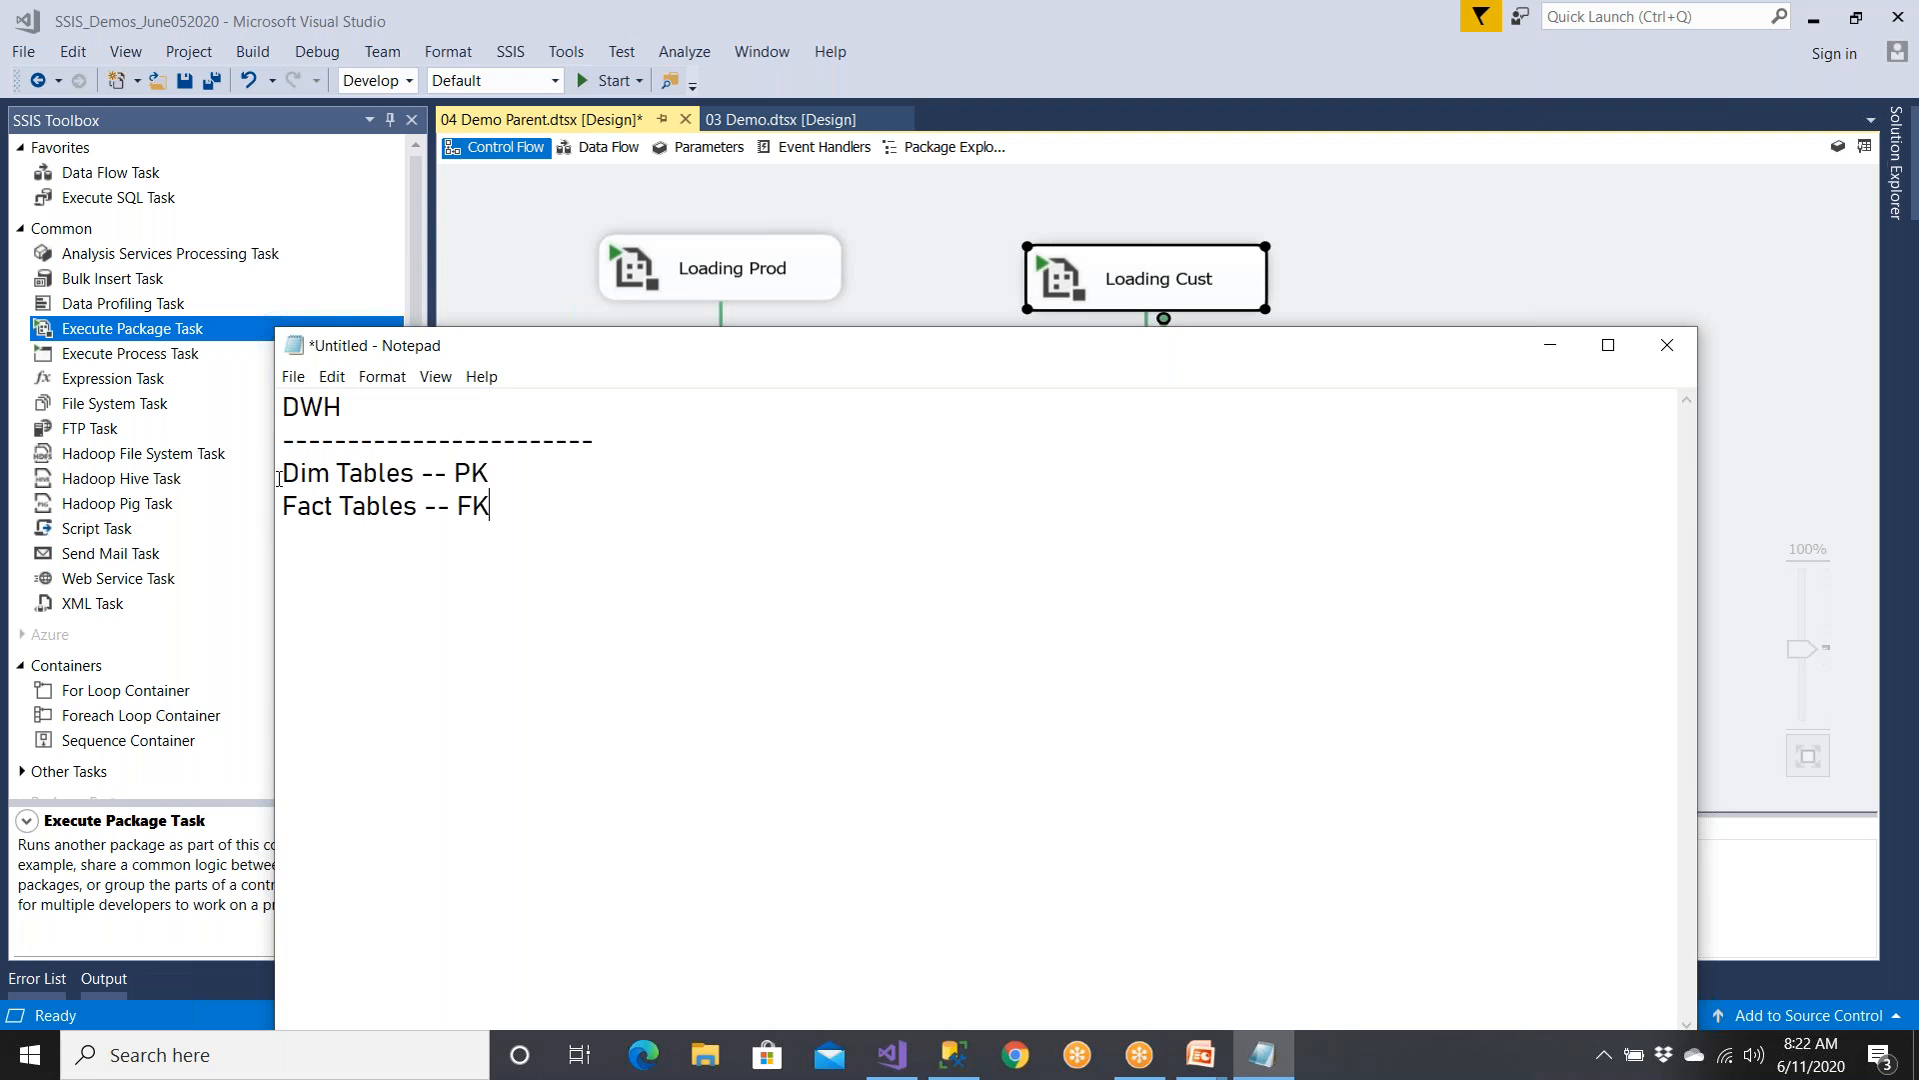
left_click_drag(284, 474, 503, 497)
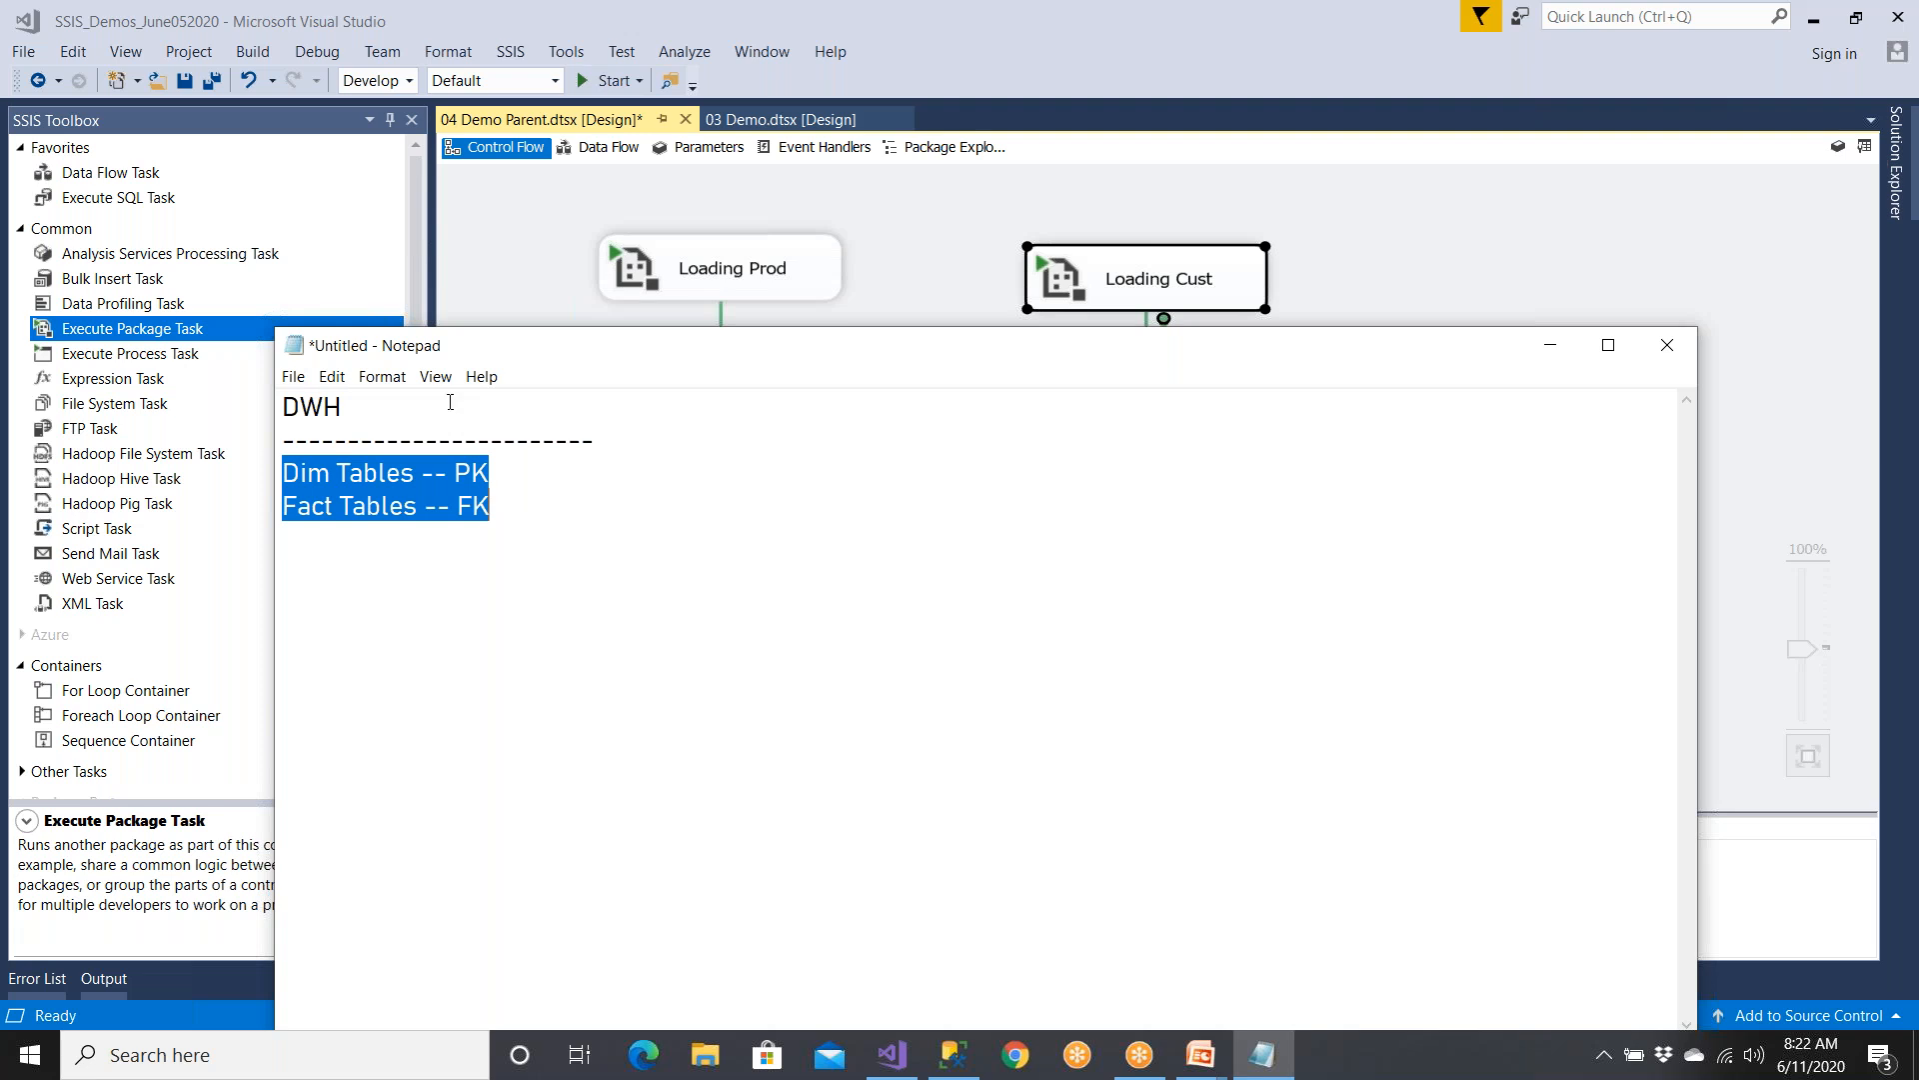
- Add a second DWH heading with a dashed line beneath it, a few lines below the first list
left_click(516, 510)
key("Return")
key("Return")
key("Return")
type("DWH")
key("Return")
type("----------------------")
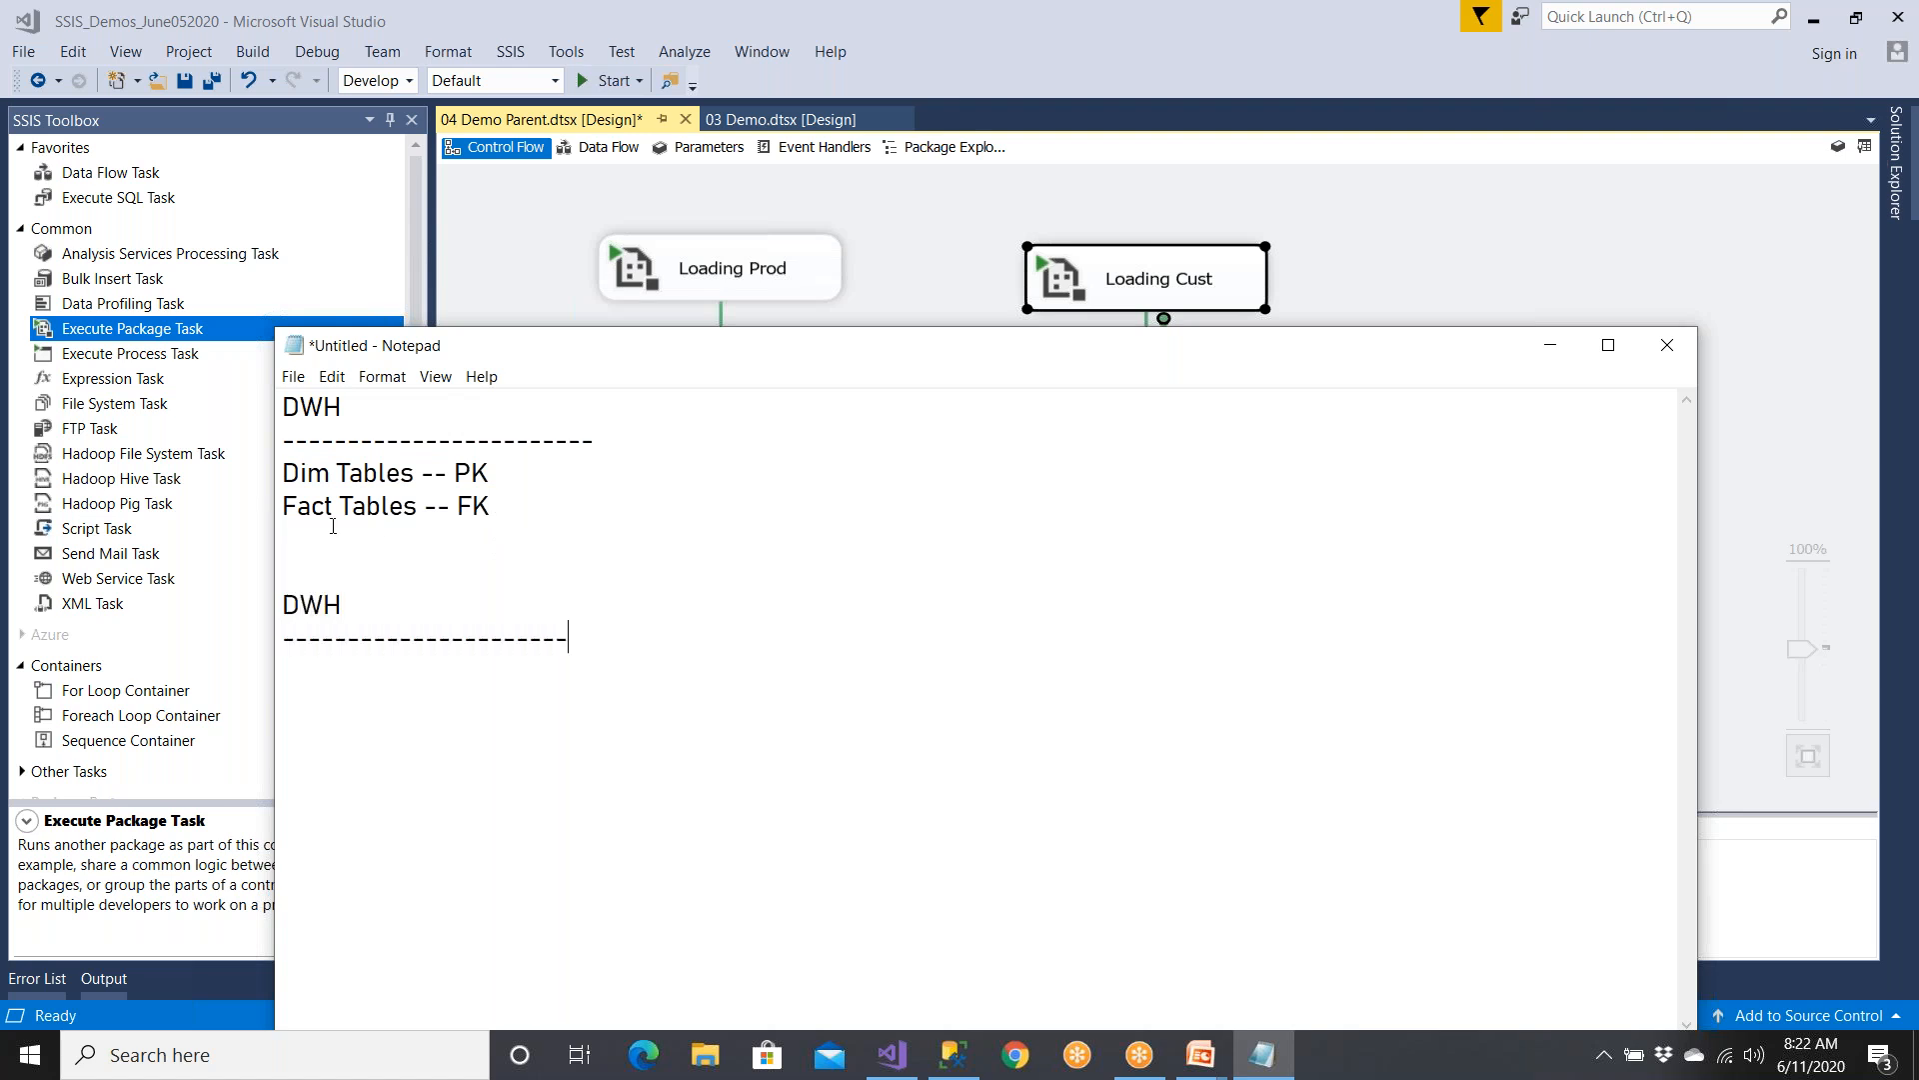
- Copy the Dim Tables and Fact Tables lines beneath the second DWH heading
left_click_drag(488, 507, 281, 470)
key("ctrl+c")
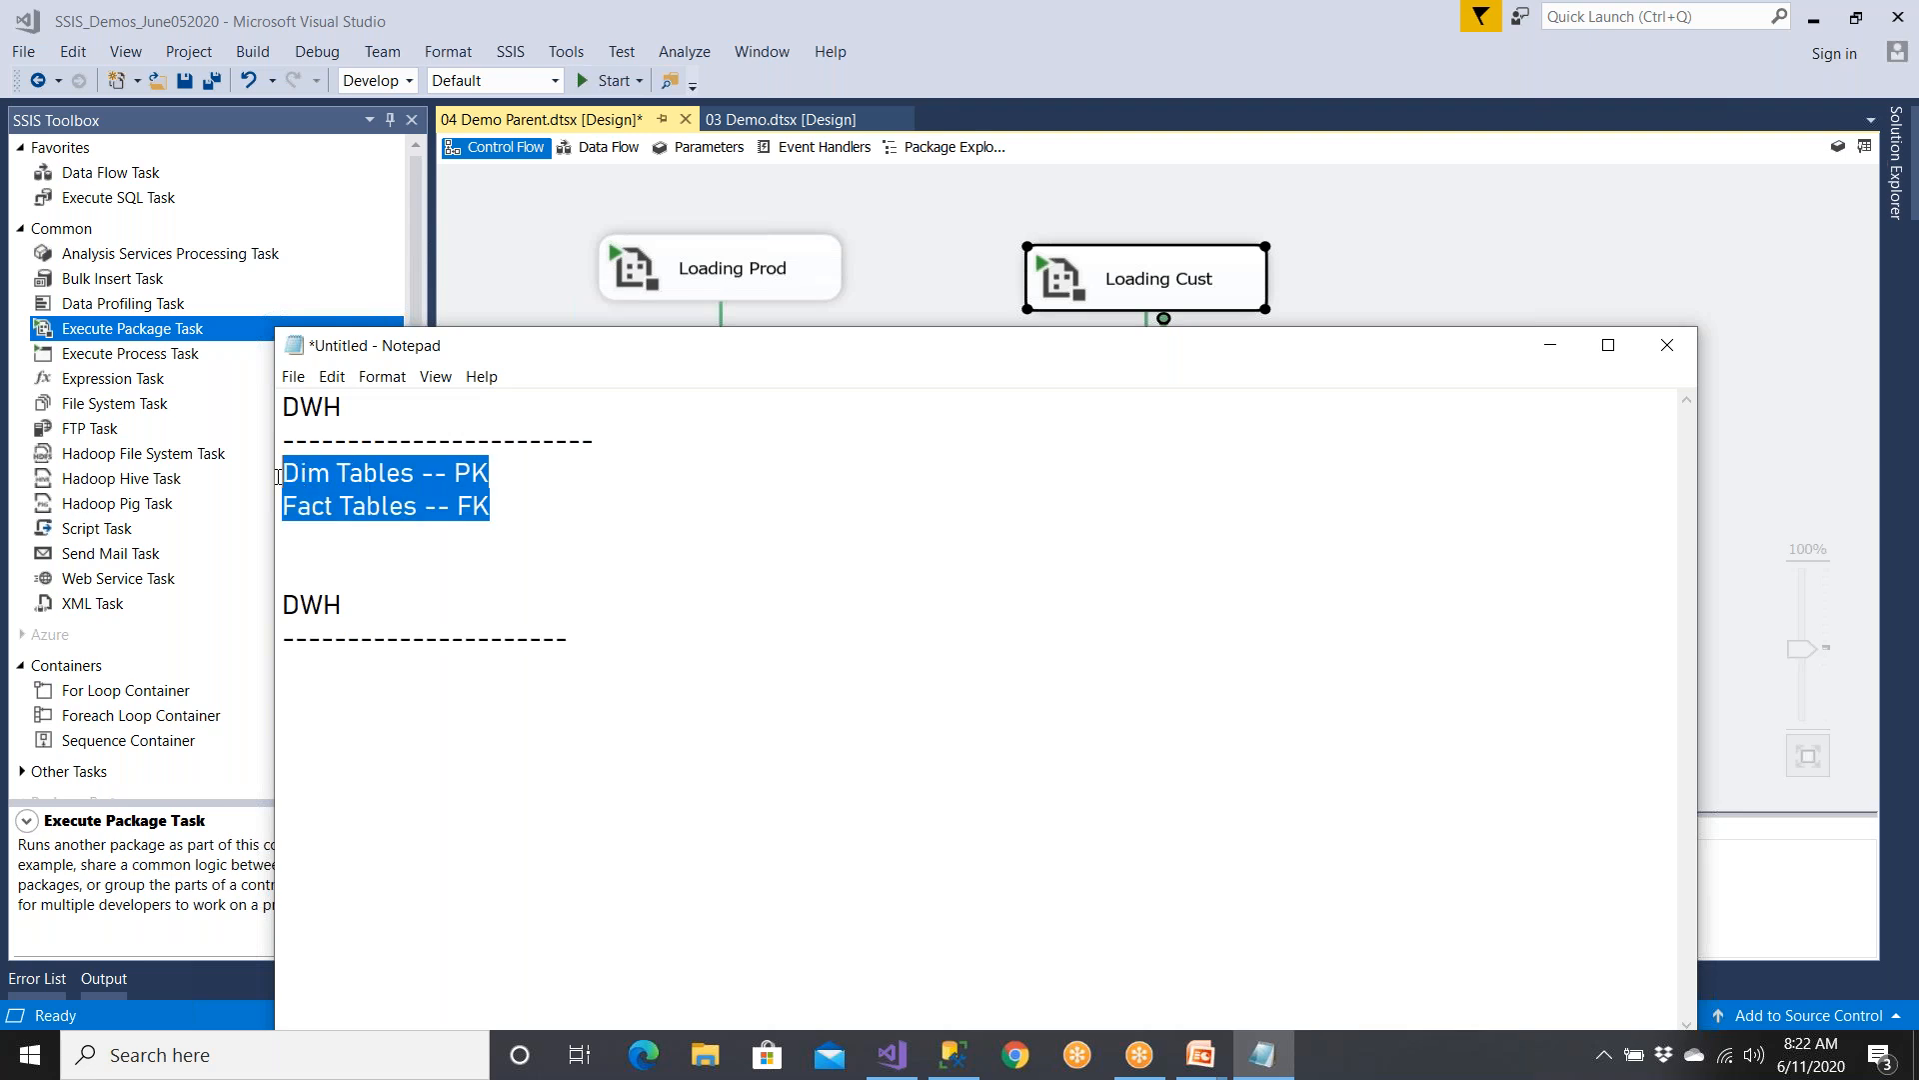
left_click(600, 652)
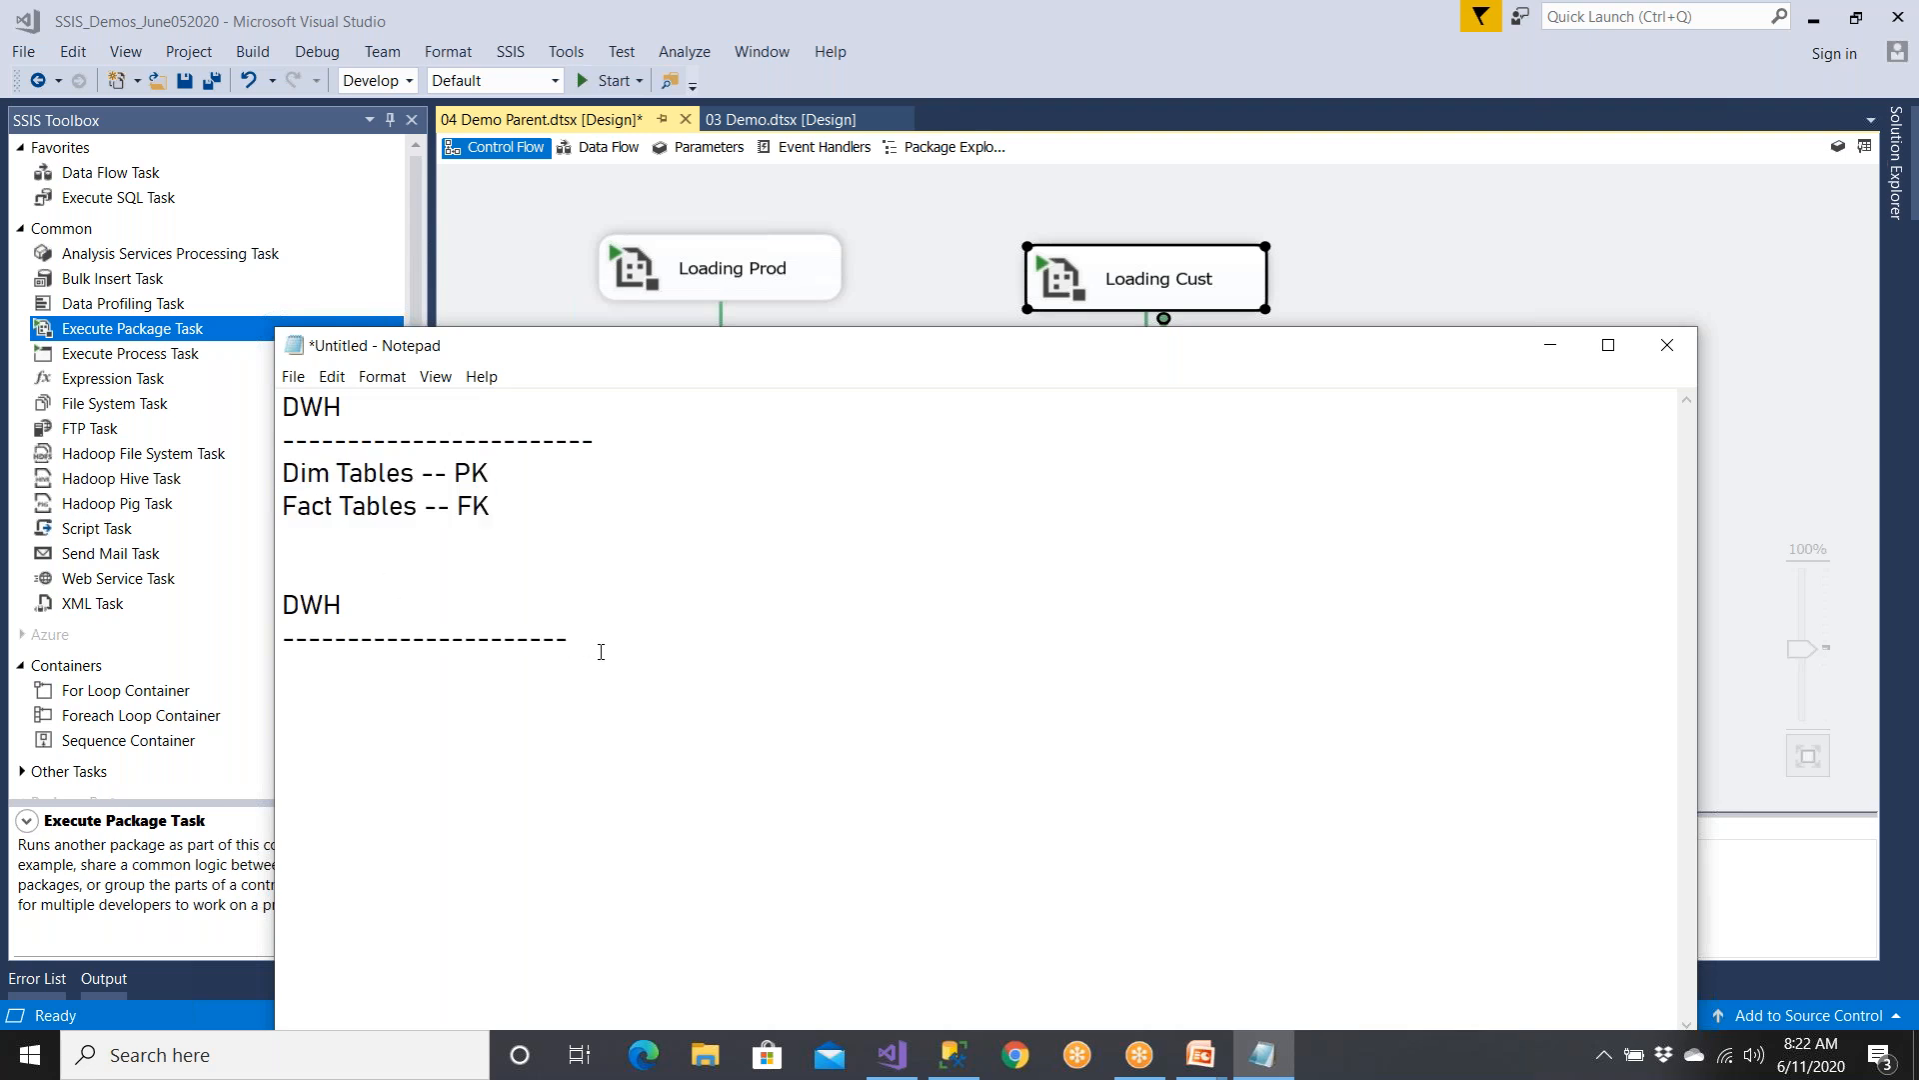
key("ctrl+v")
- Remove the FK and PK annotations from the copied Fact Tables and Dim Tables lines
key("BackSpace")
key("BackSpace")
key("BackSpace")
key("BackSpace")
key("BackSpace")
left_click(520, 675)
key("BackSpace")
key("BackSpace")
key("BackSpace")
key("BackSpace")
key("BackSpace")
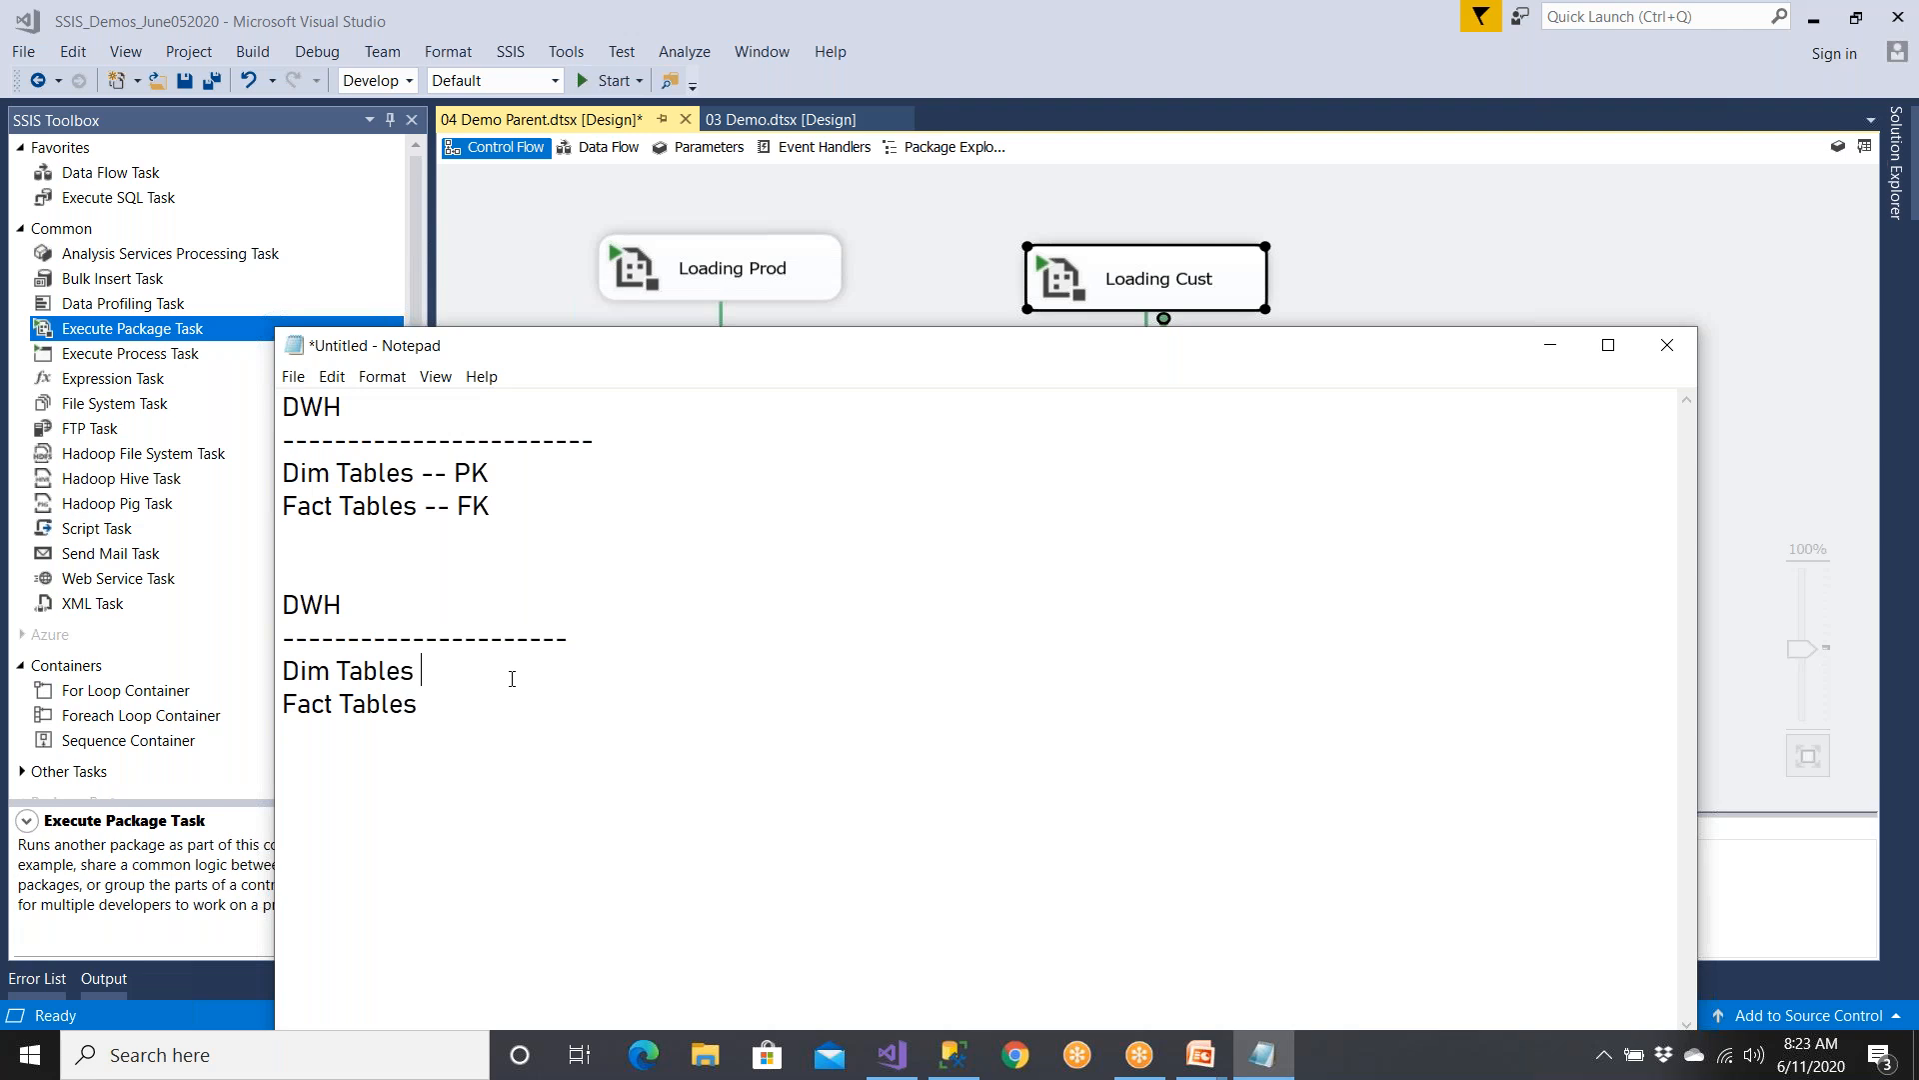
left_click_drag(432, 716, 343, 570)
left_click_drag(521, 522, 283, 405)
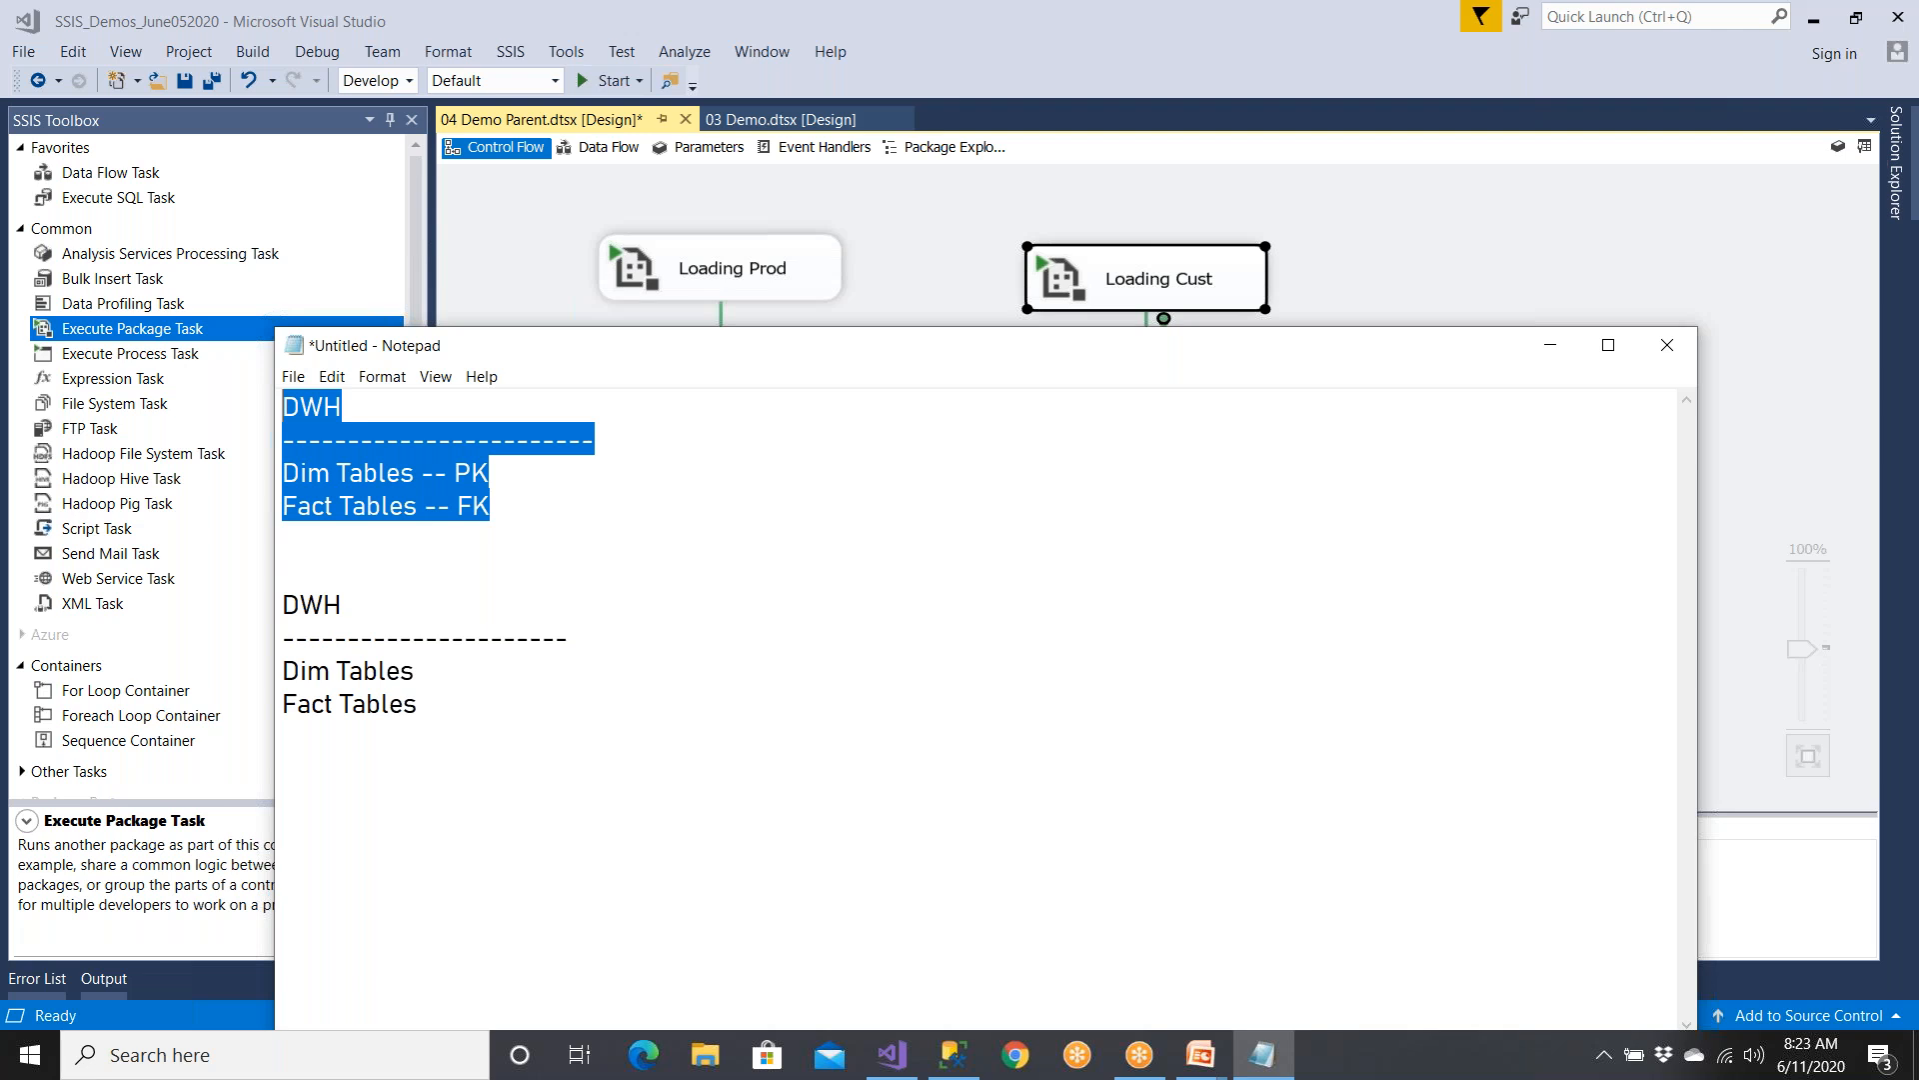
- Return to Visual Studio, save 04 Demo Parent.dtsx and show the project's packages in Solution Explorer
left_click(1394, 281)
left_click(184, 80)
left_click(1898, 178)
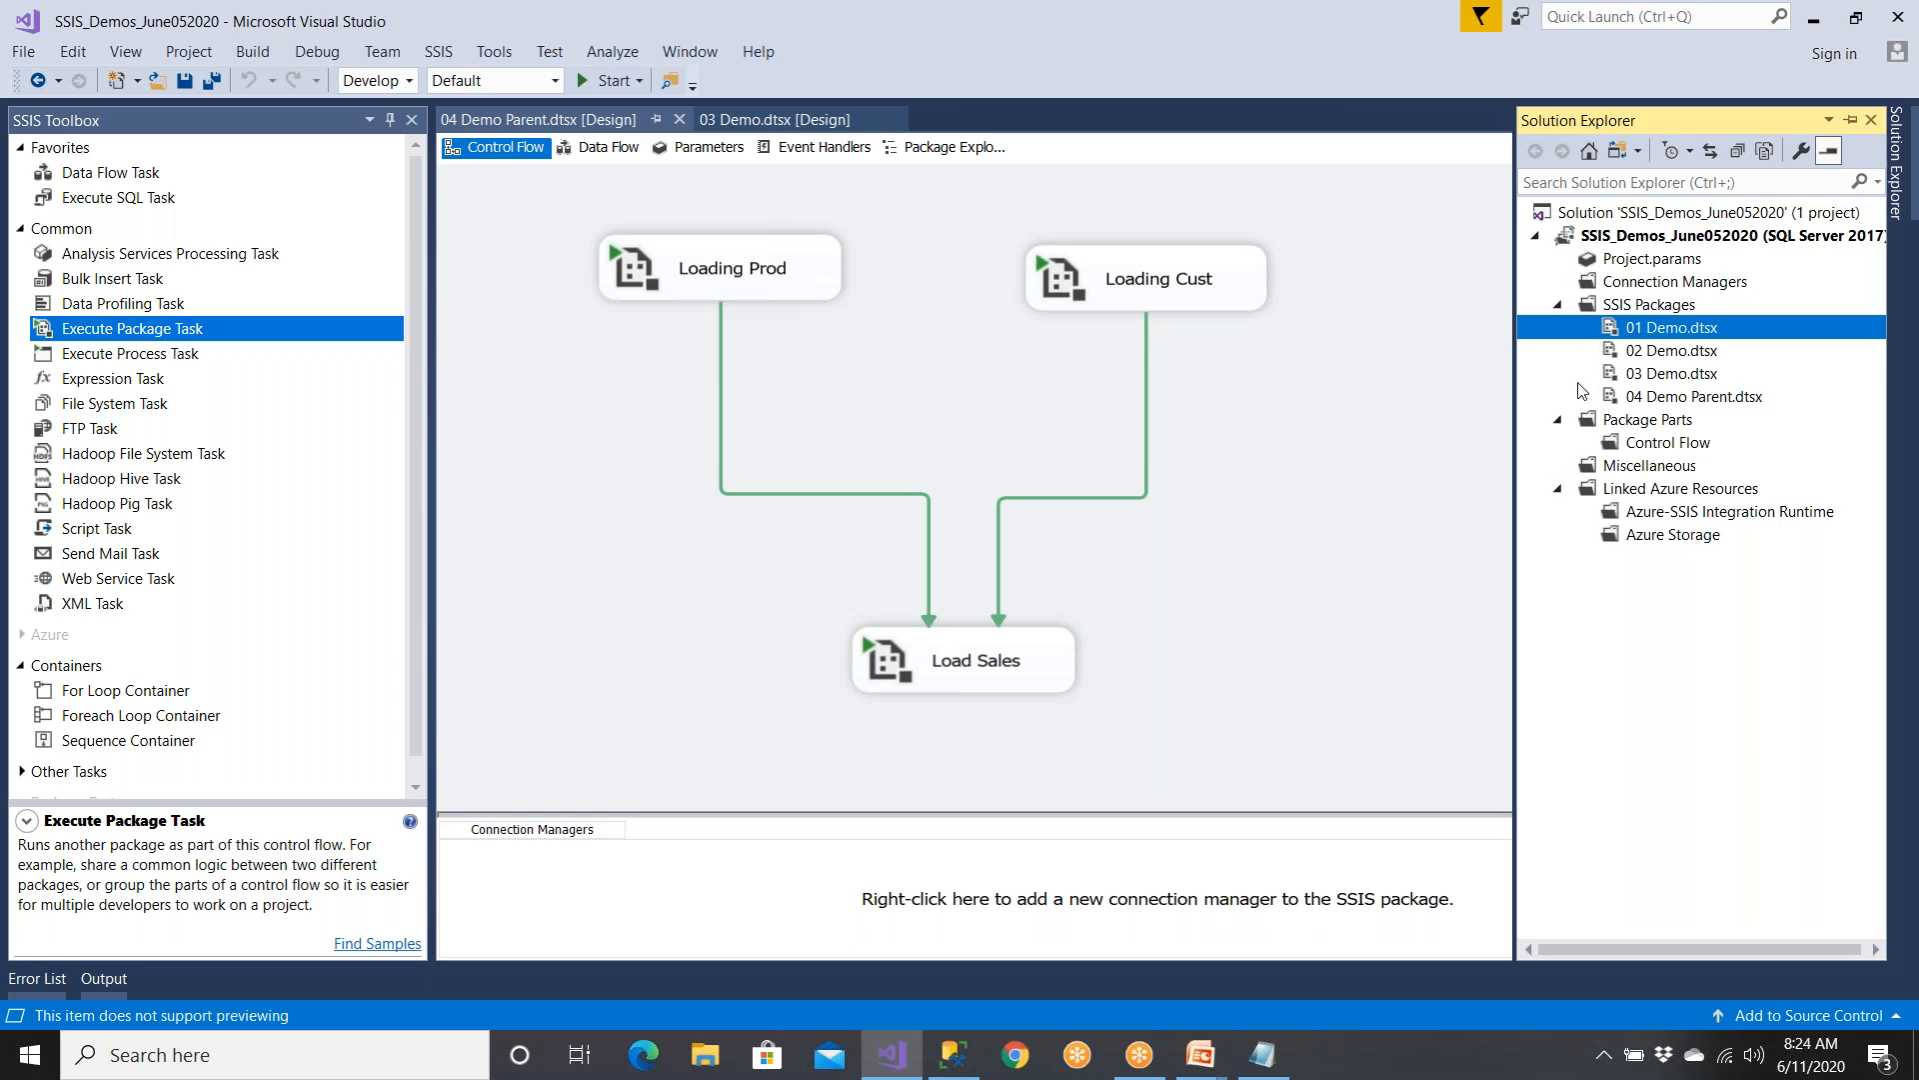
- Delete the two connectors leading from Loading Cust and Loading Prod to Load Sales
left_click(1142, 495)
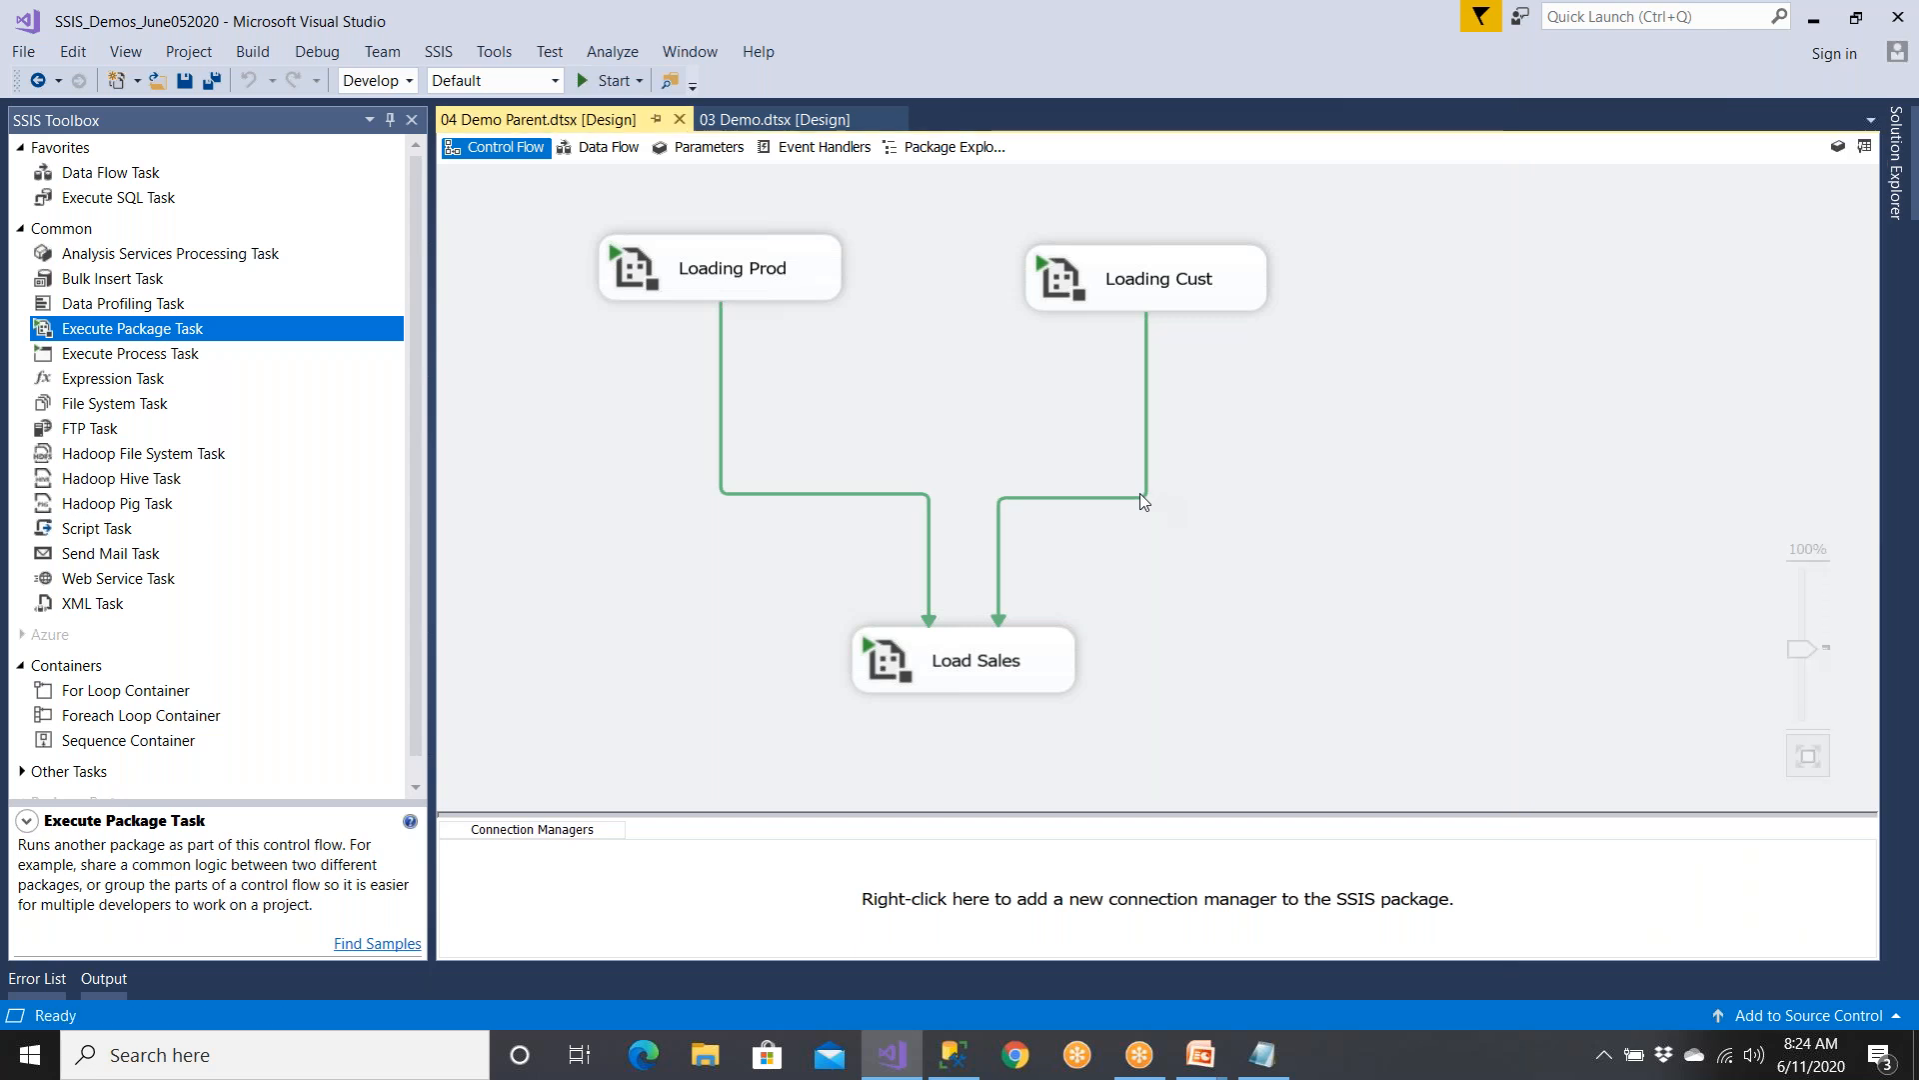
key("Delete")
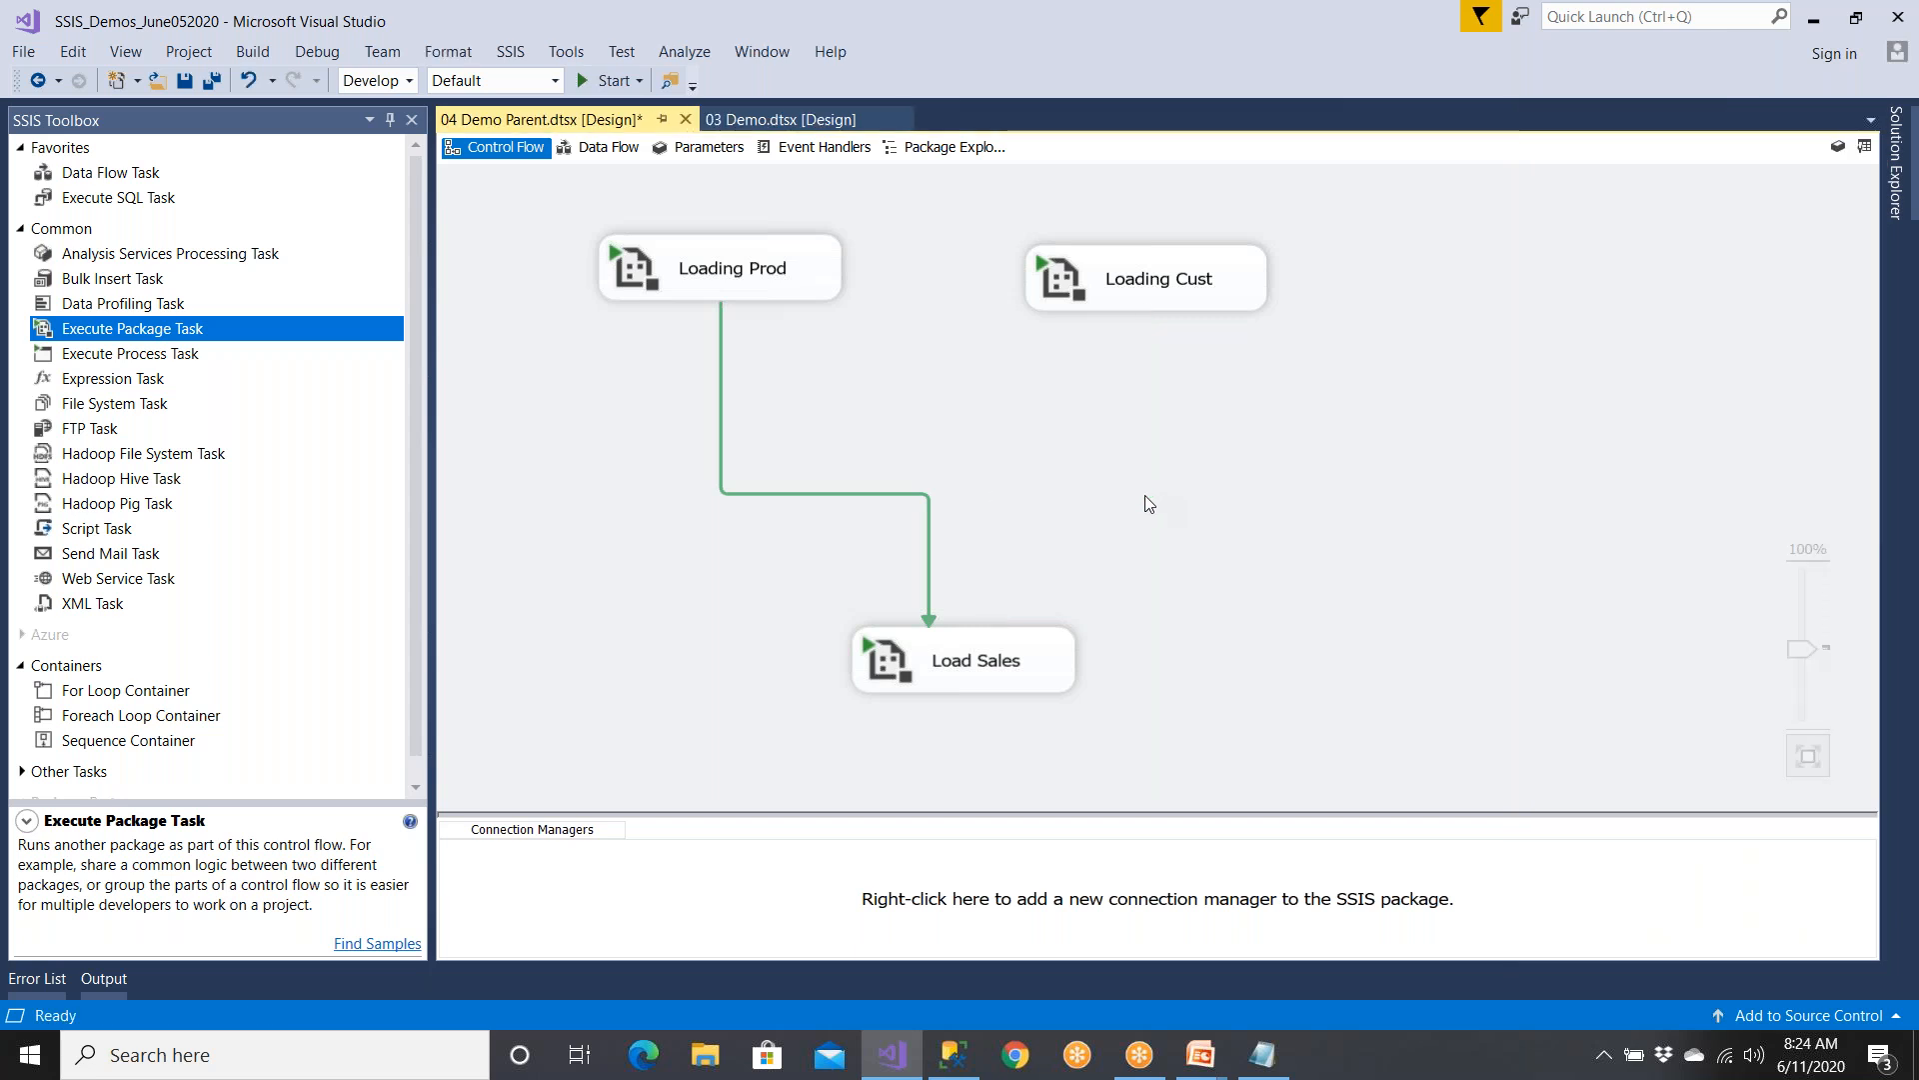
left_click(928, 578)
key("Delete")
- Arrange Loading Cust and Load Sales diagonally below Loading Prod, and save the package
left_click_drag(1120, 290, 860, 446)
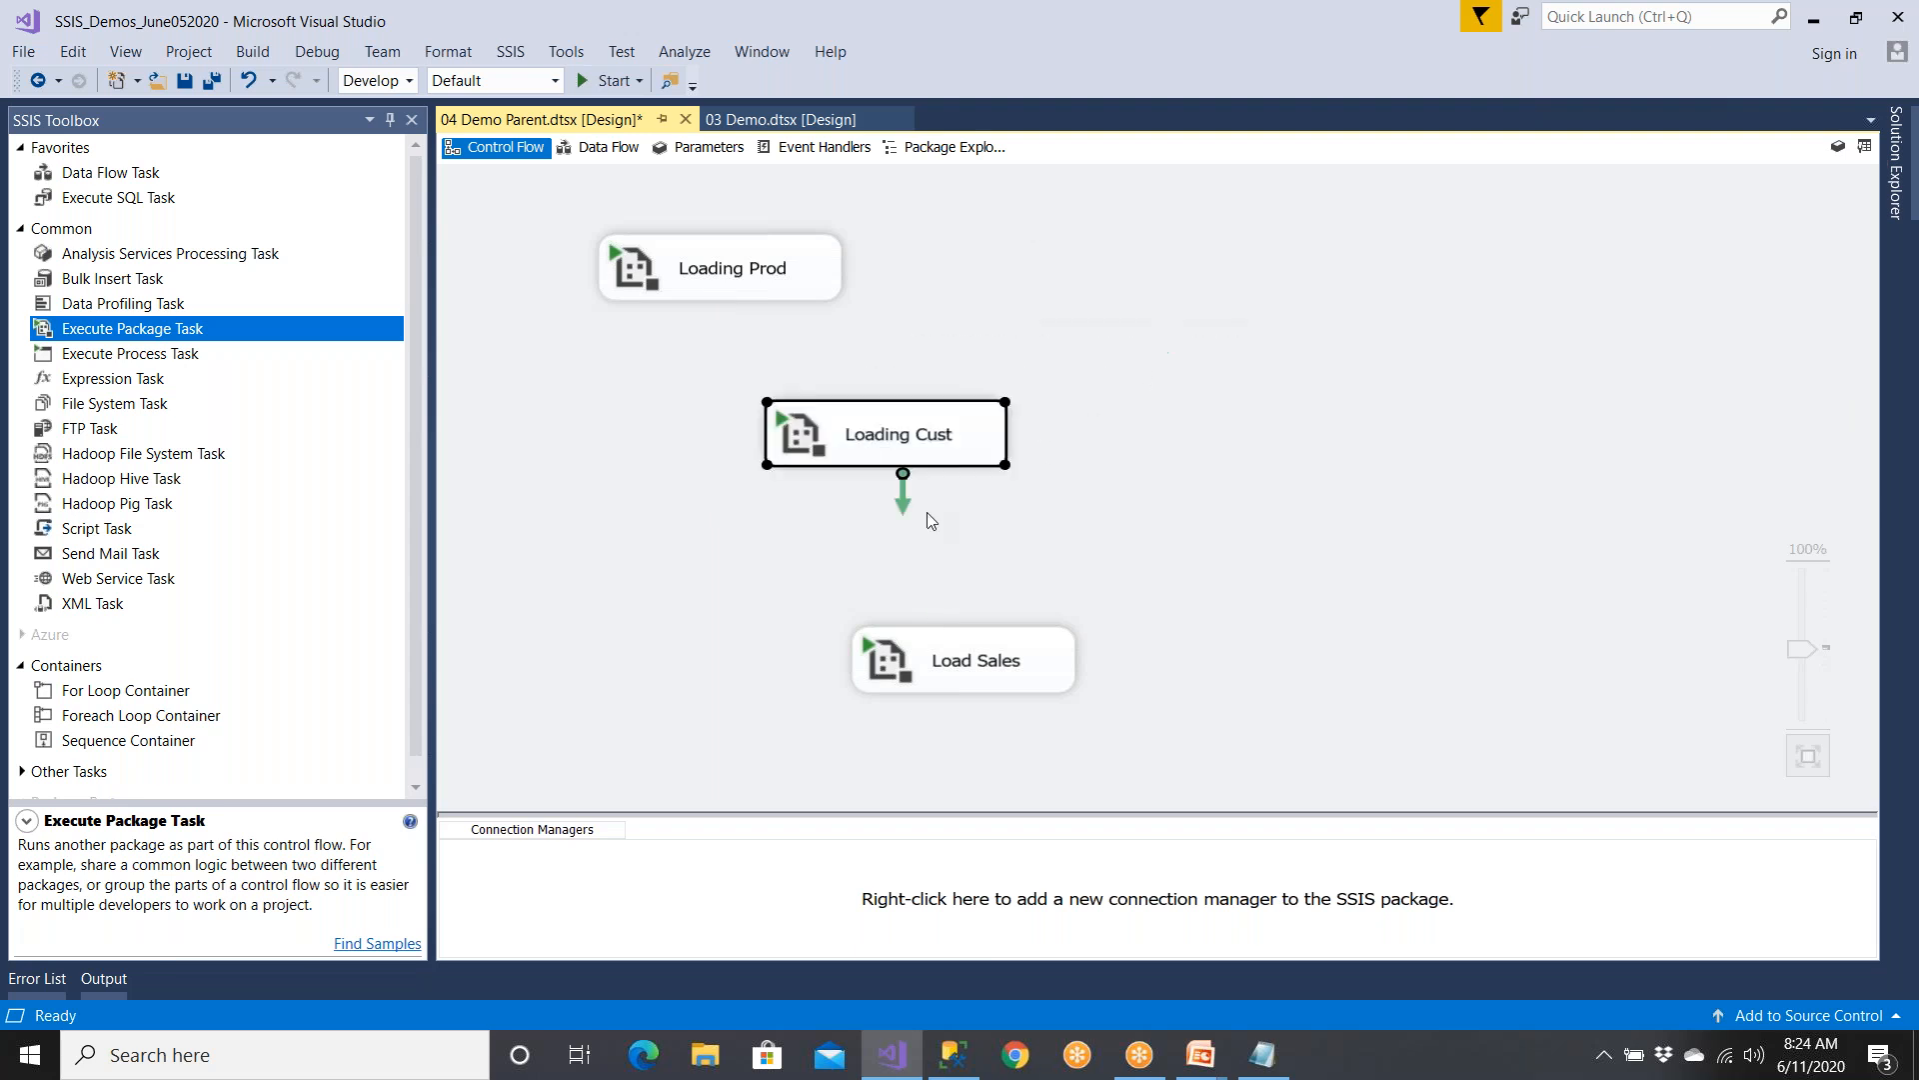
left_click_drag(982, 657, 1129, 600)
left_click(1898, 194)
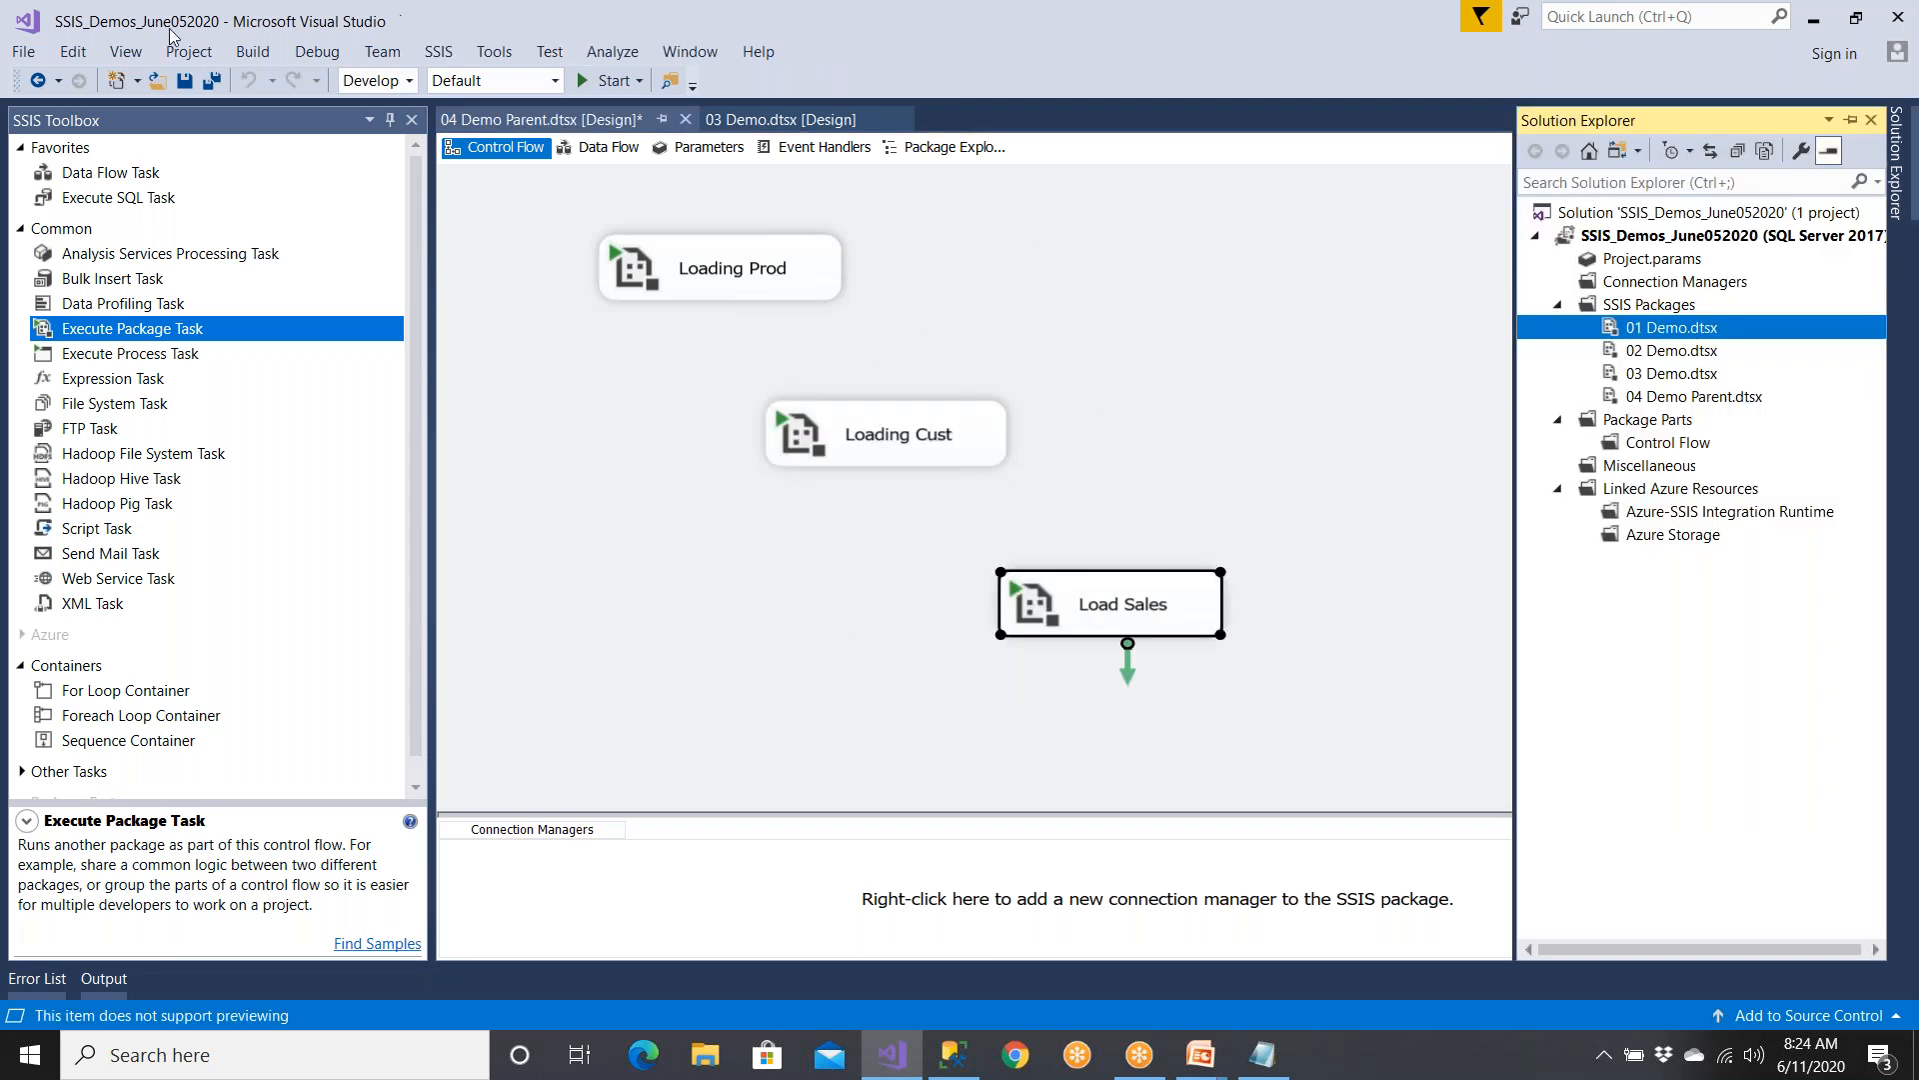
left_click(184, 79)
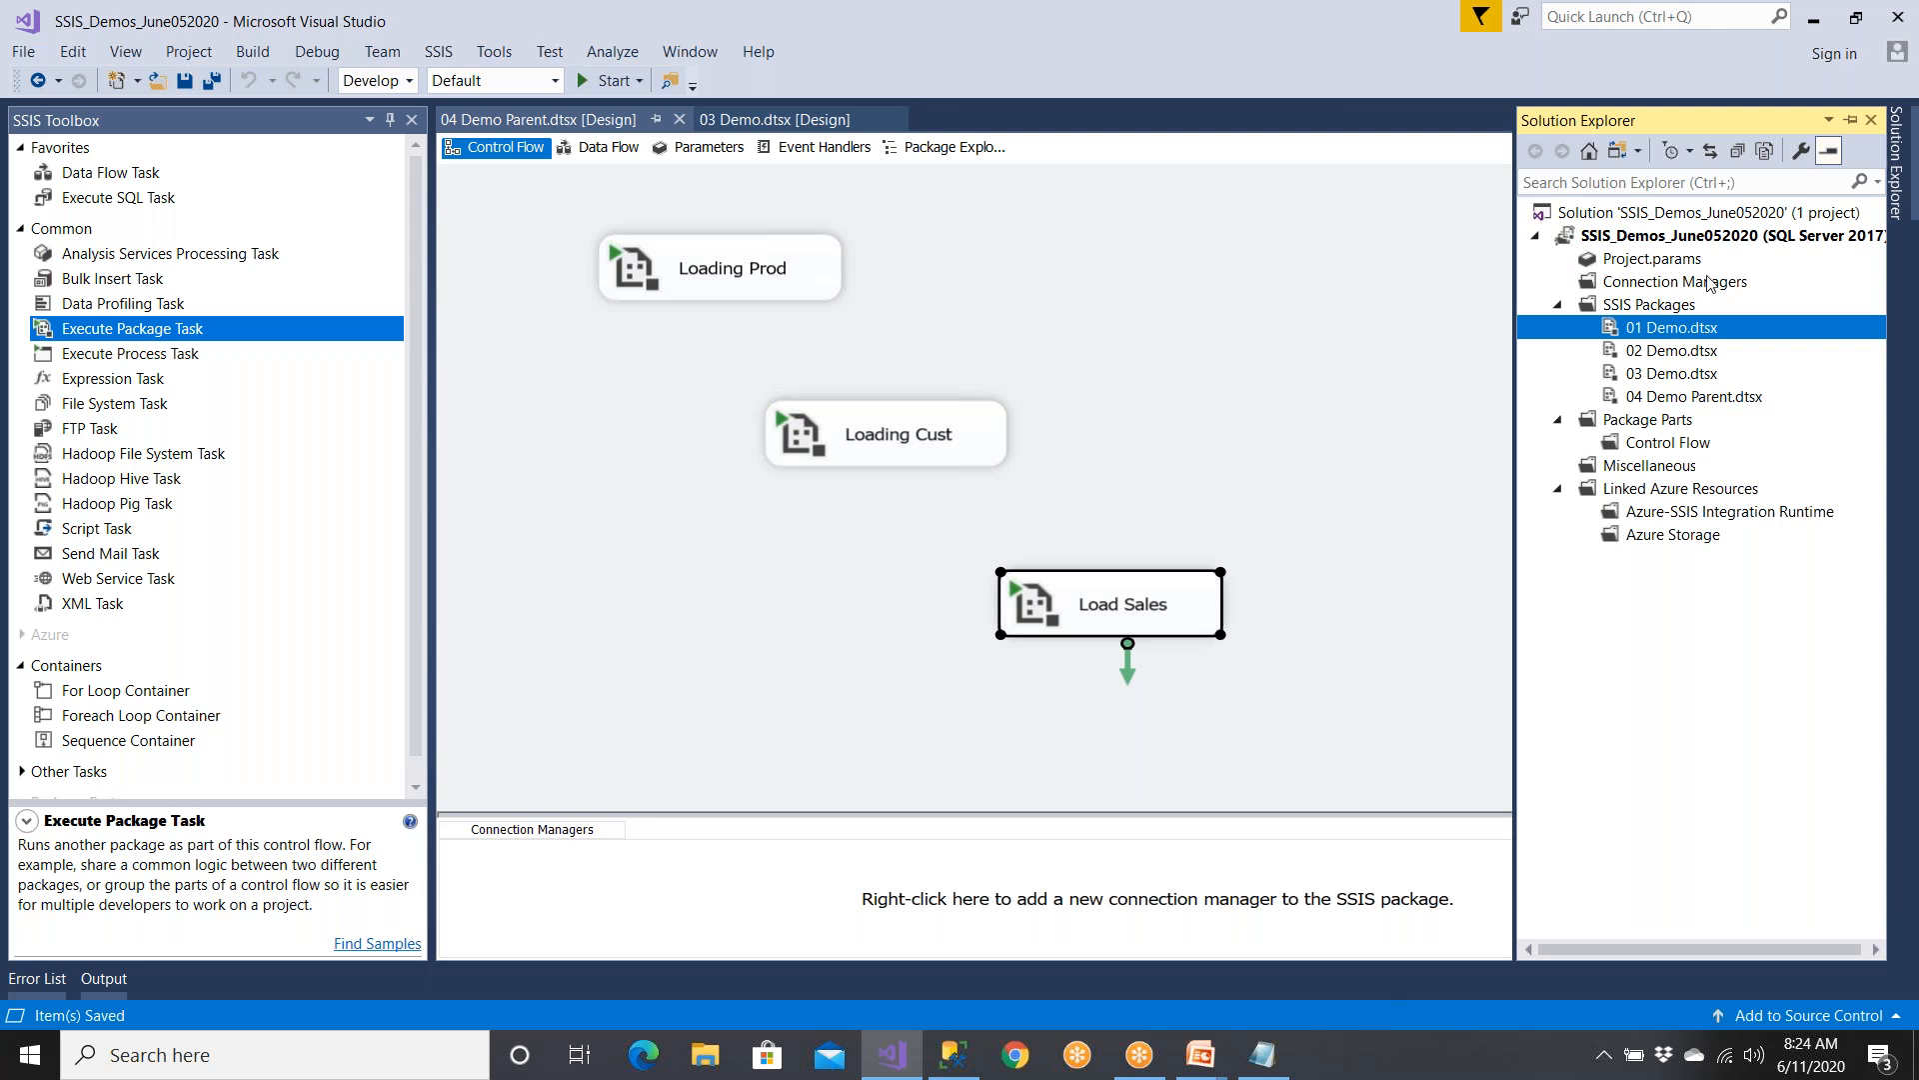
- Open the properties of the 04 Demo Parent package and inspect its MaxConcurrentExecutables setting
left_click(1705, 240)
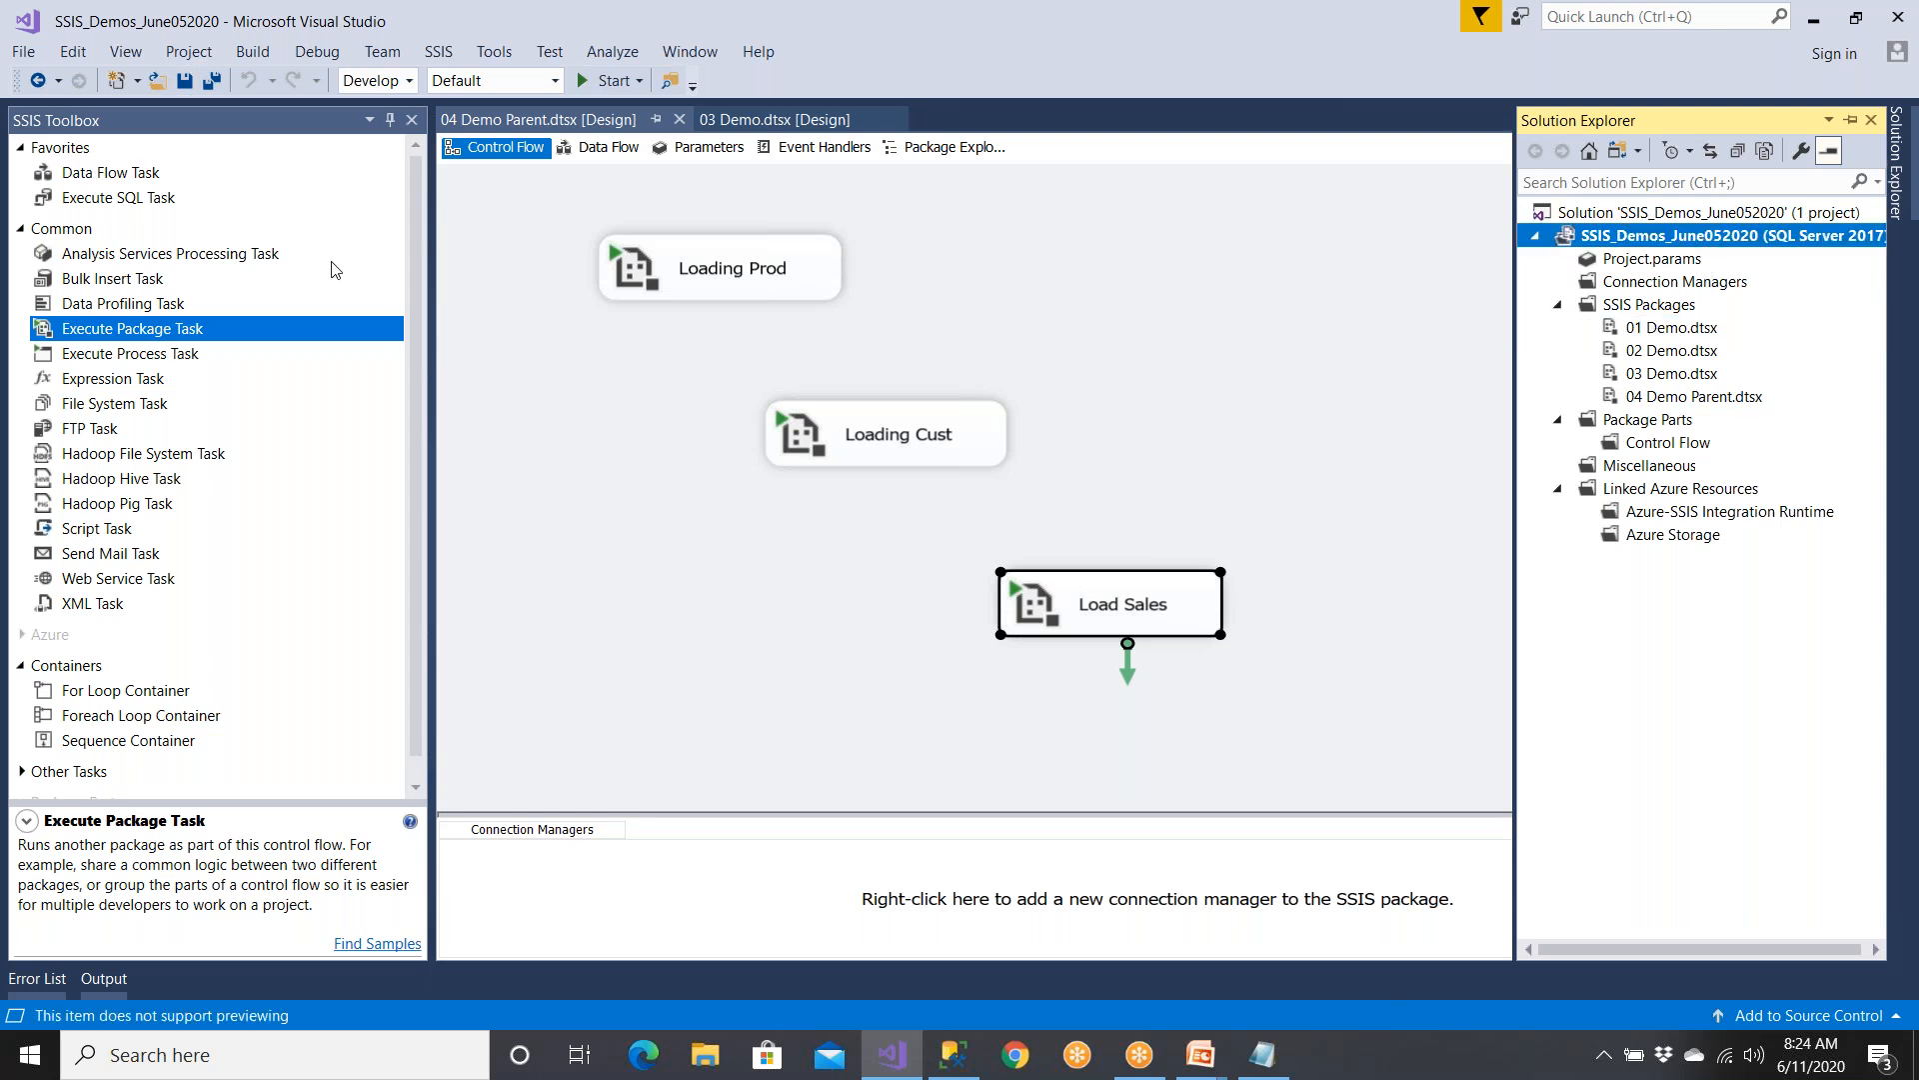
right_click(1229, 254)
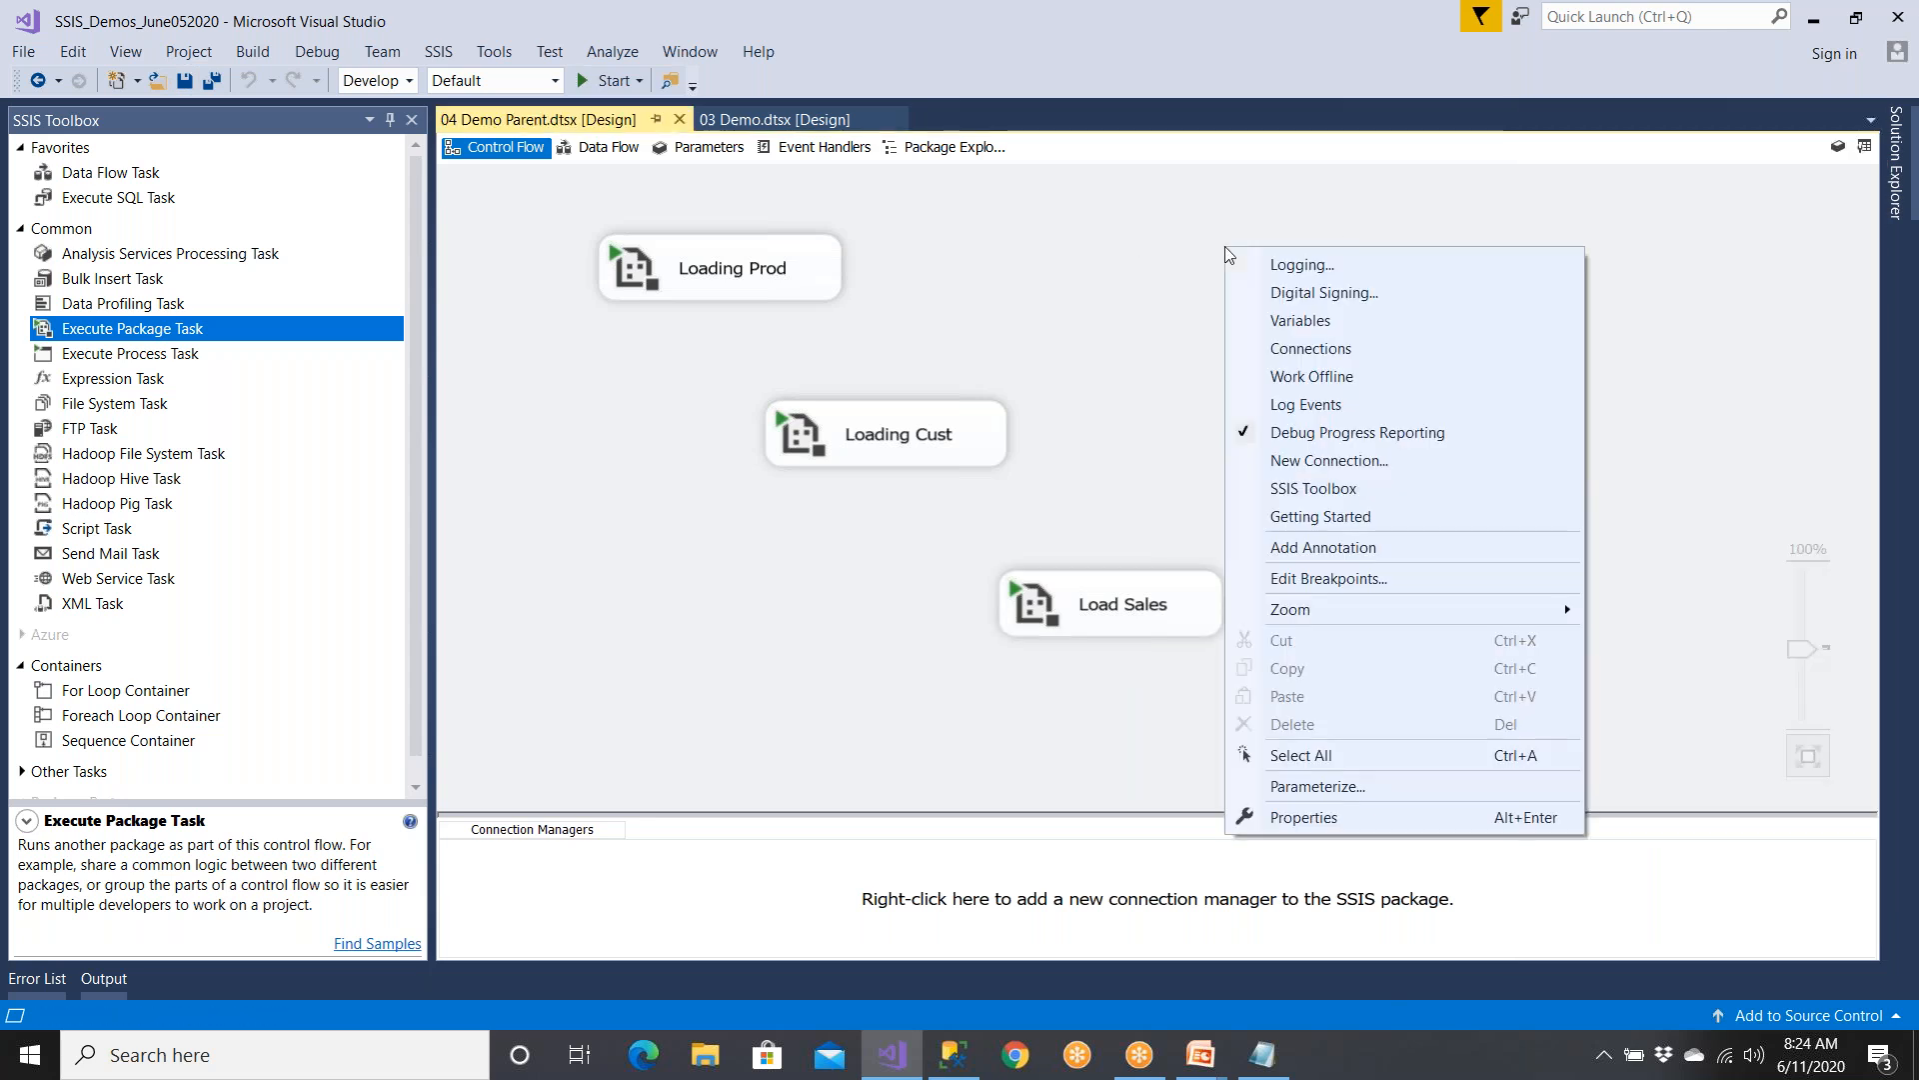
left_click(1316, 821)
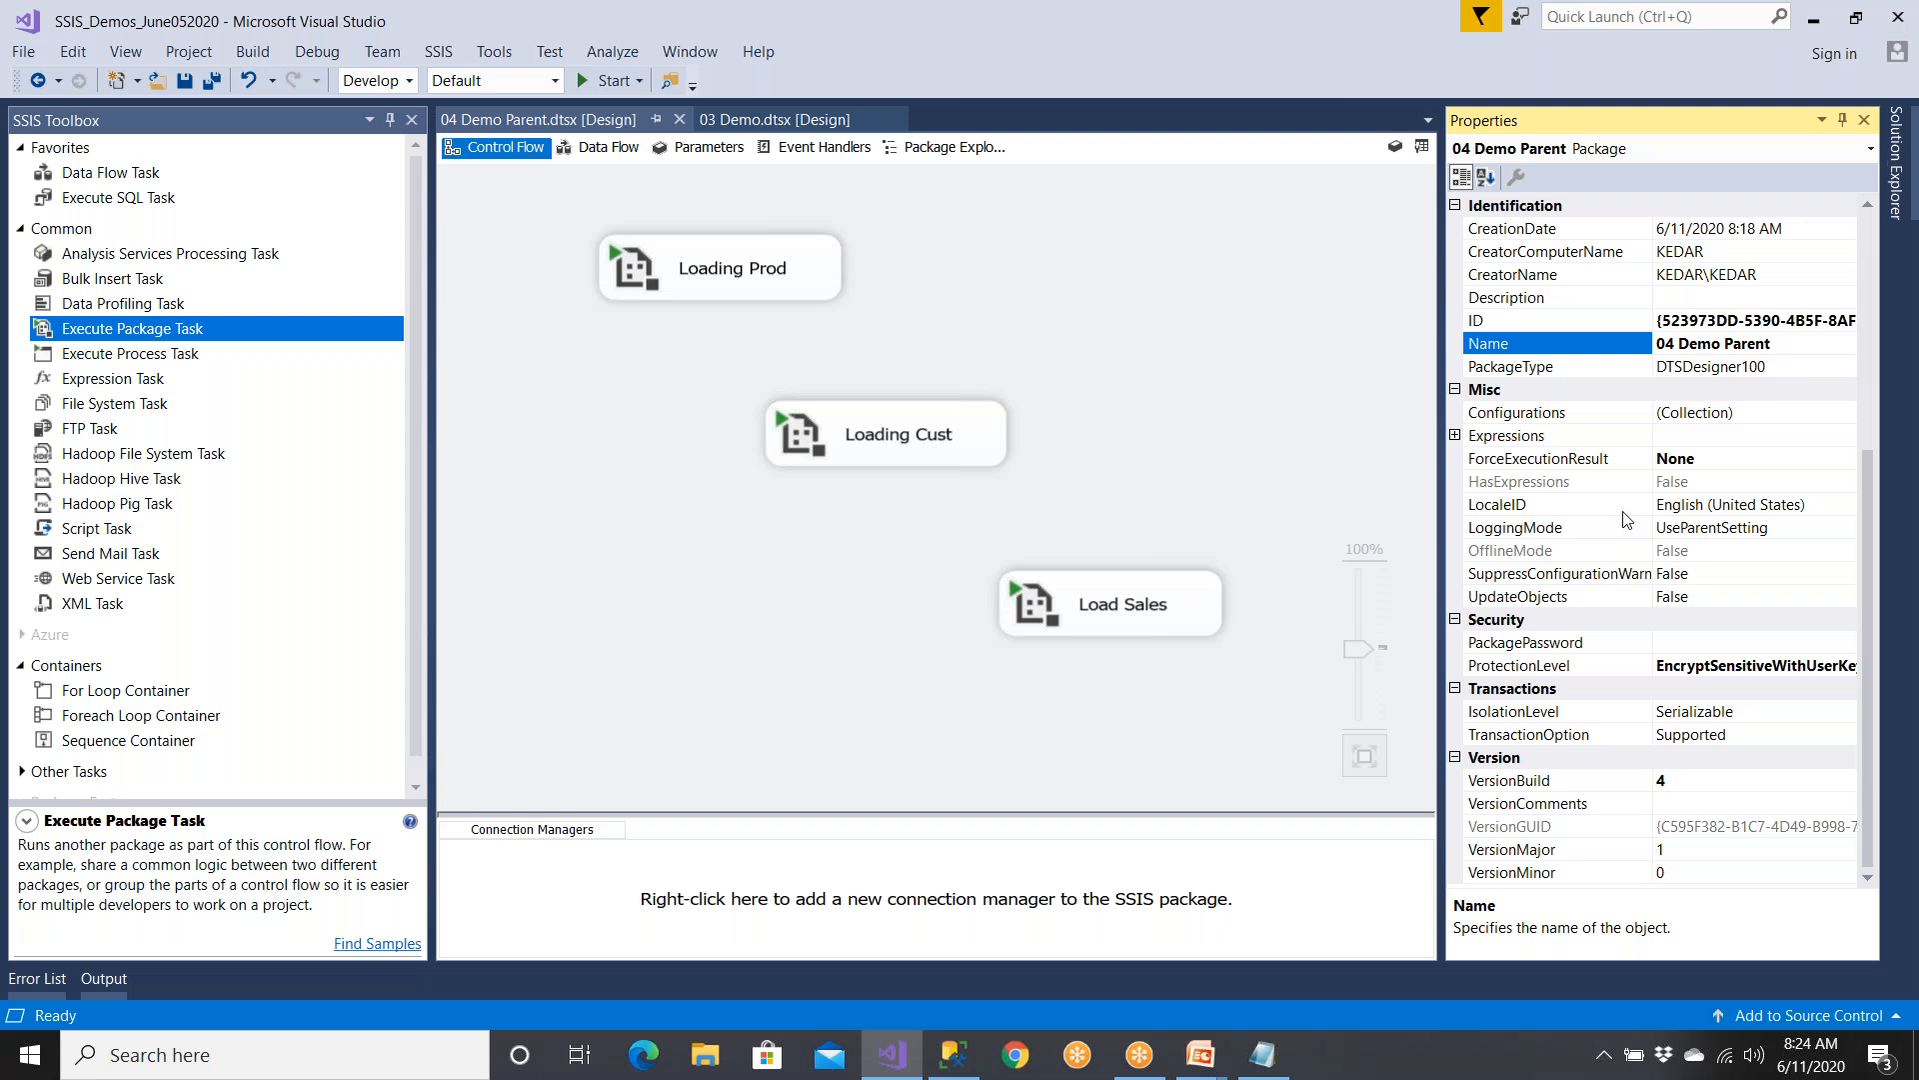
scroll(1624, 518, "up", 6)
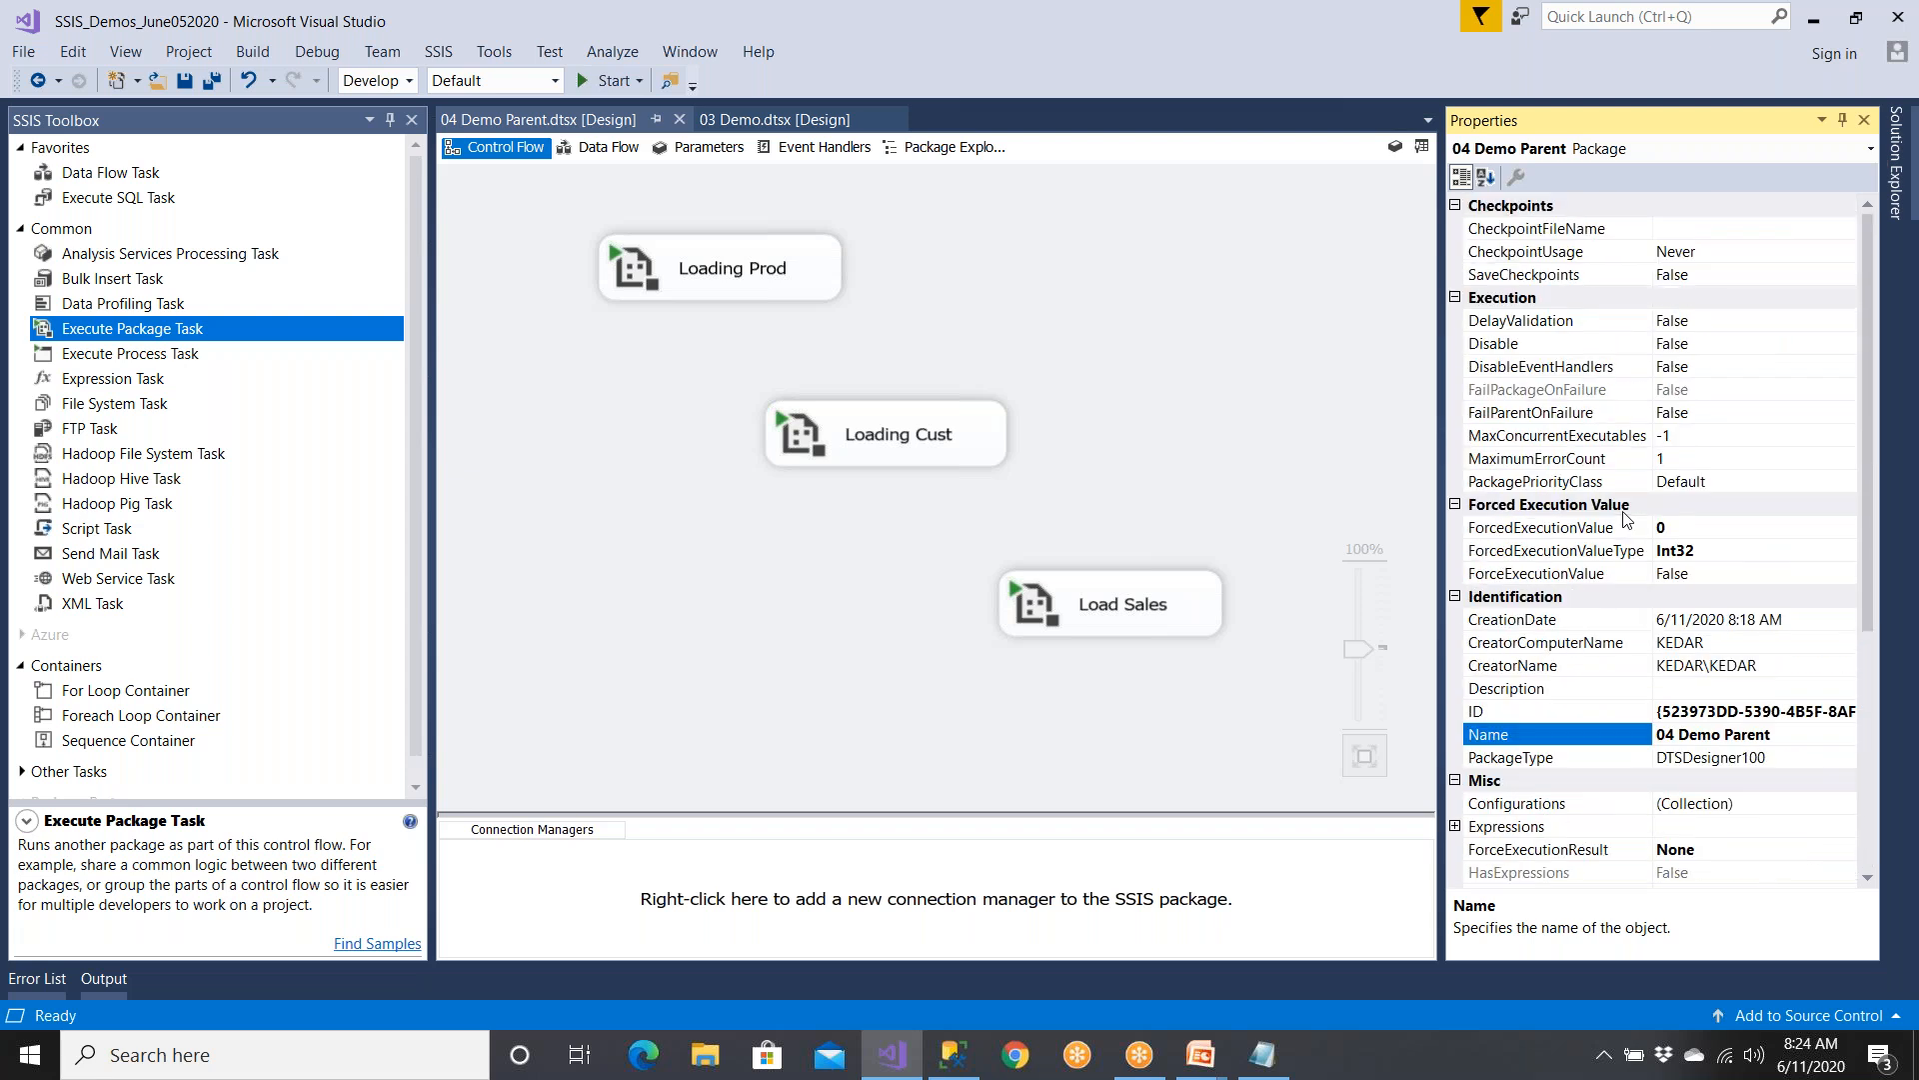
left_click(1582, 444)
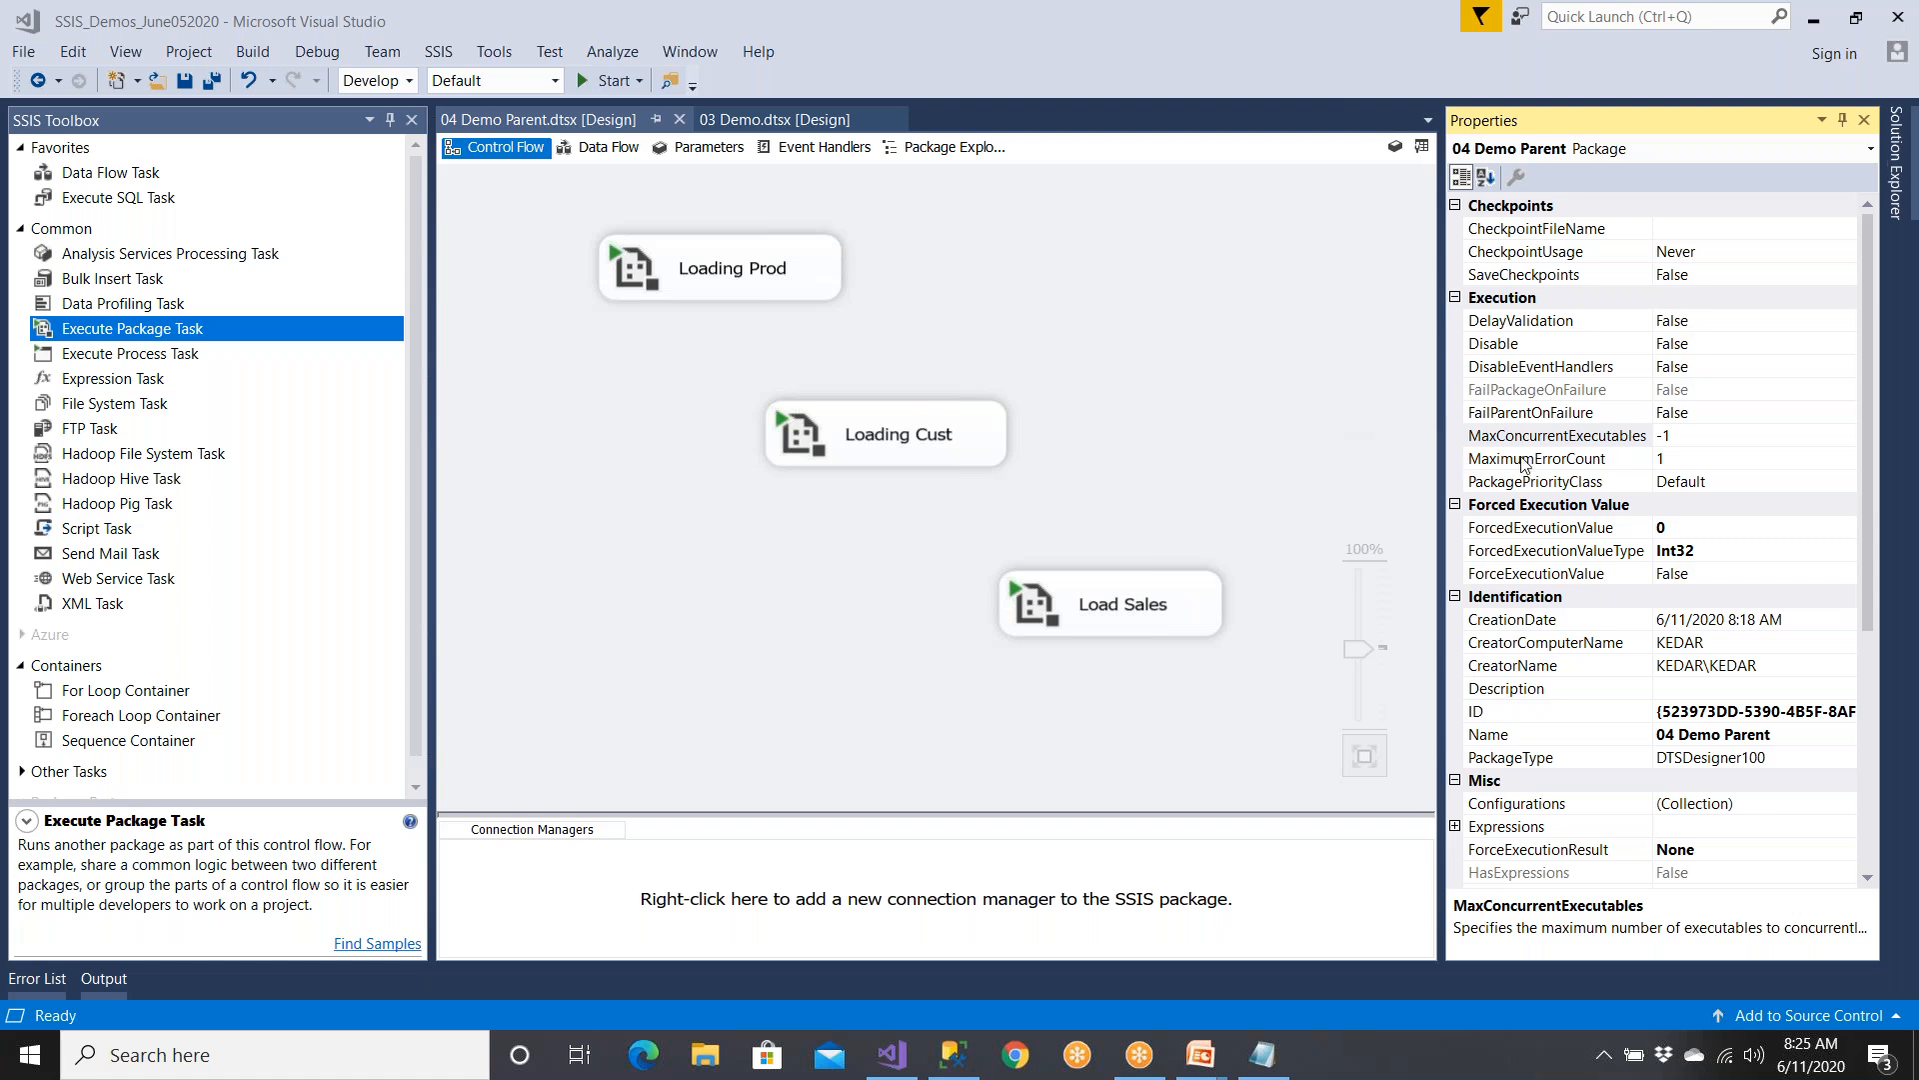
left_click(1681, 439)
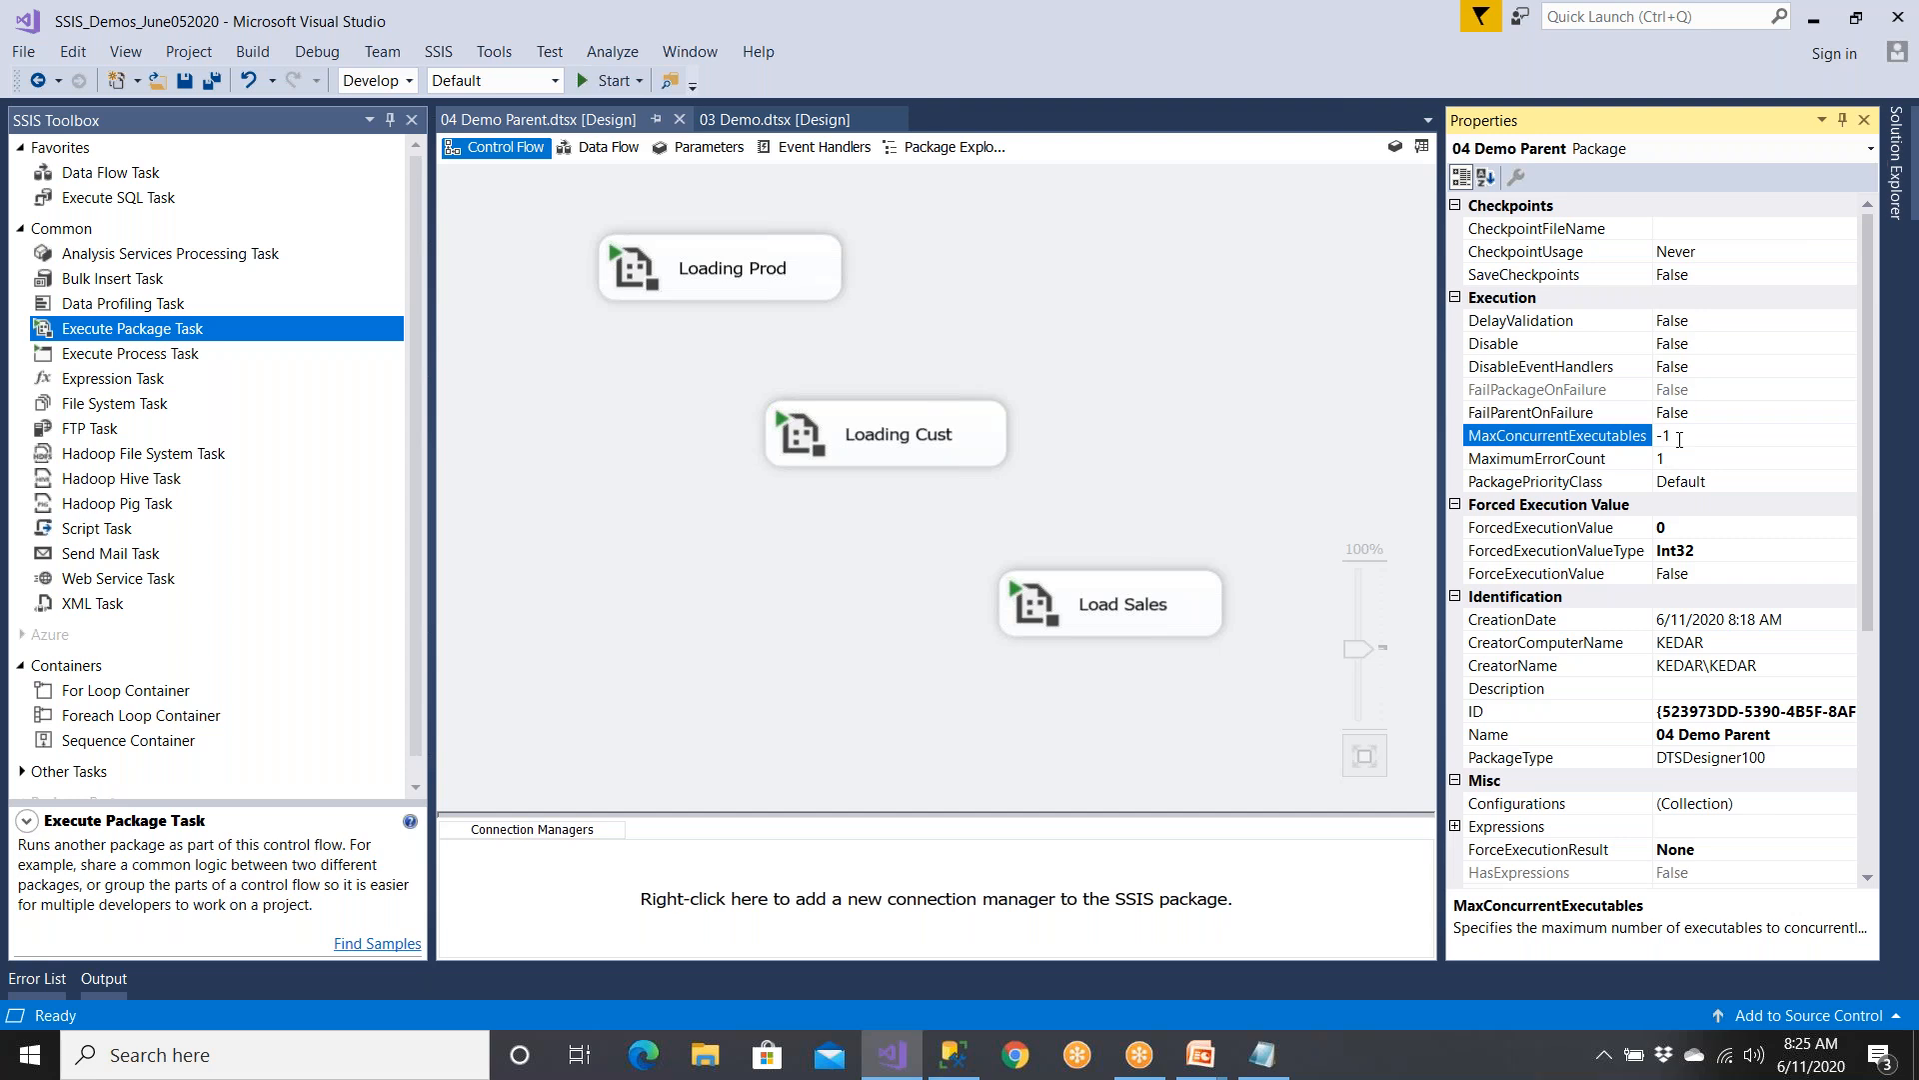
- In another new Notepad document, write 5, -1, 4, 7 and -1 on separate lines
key("super")
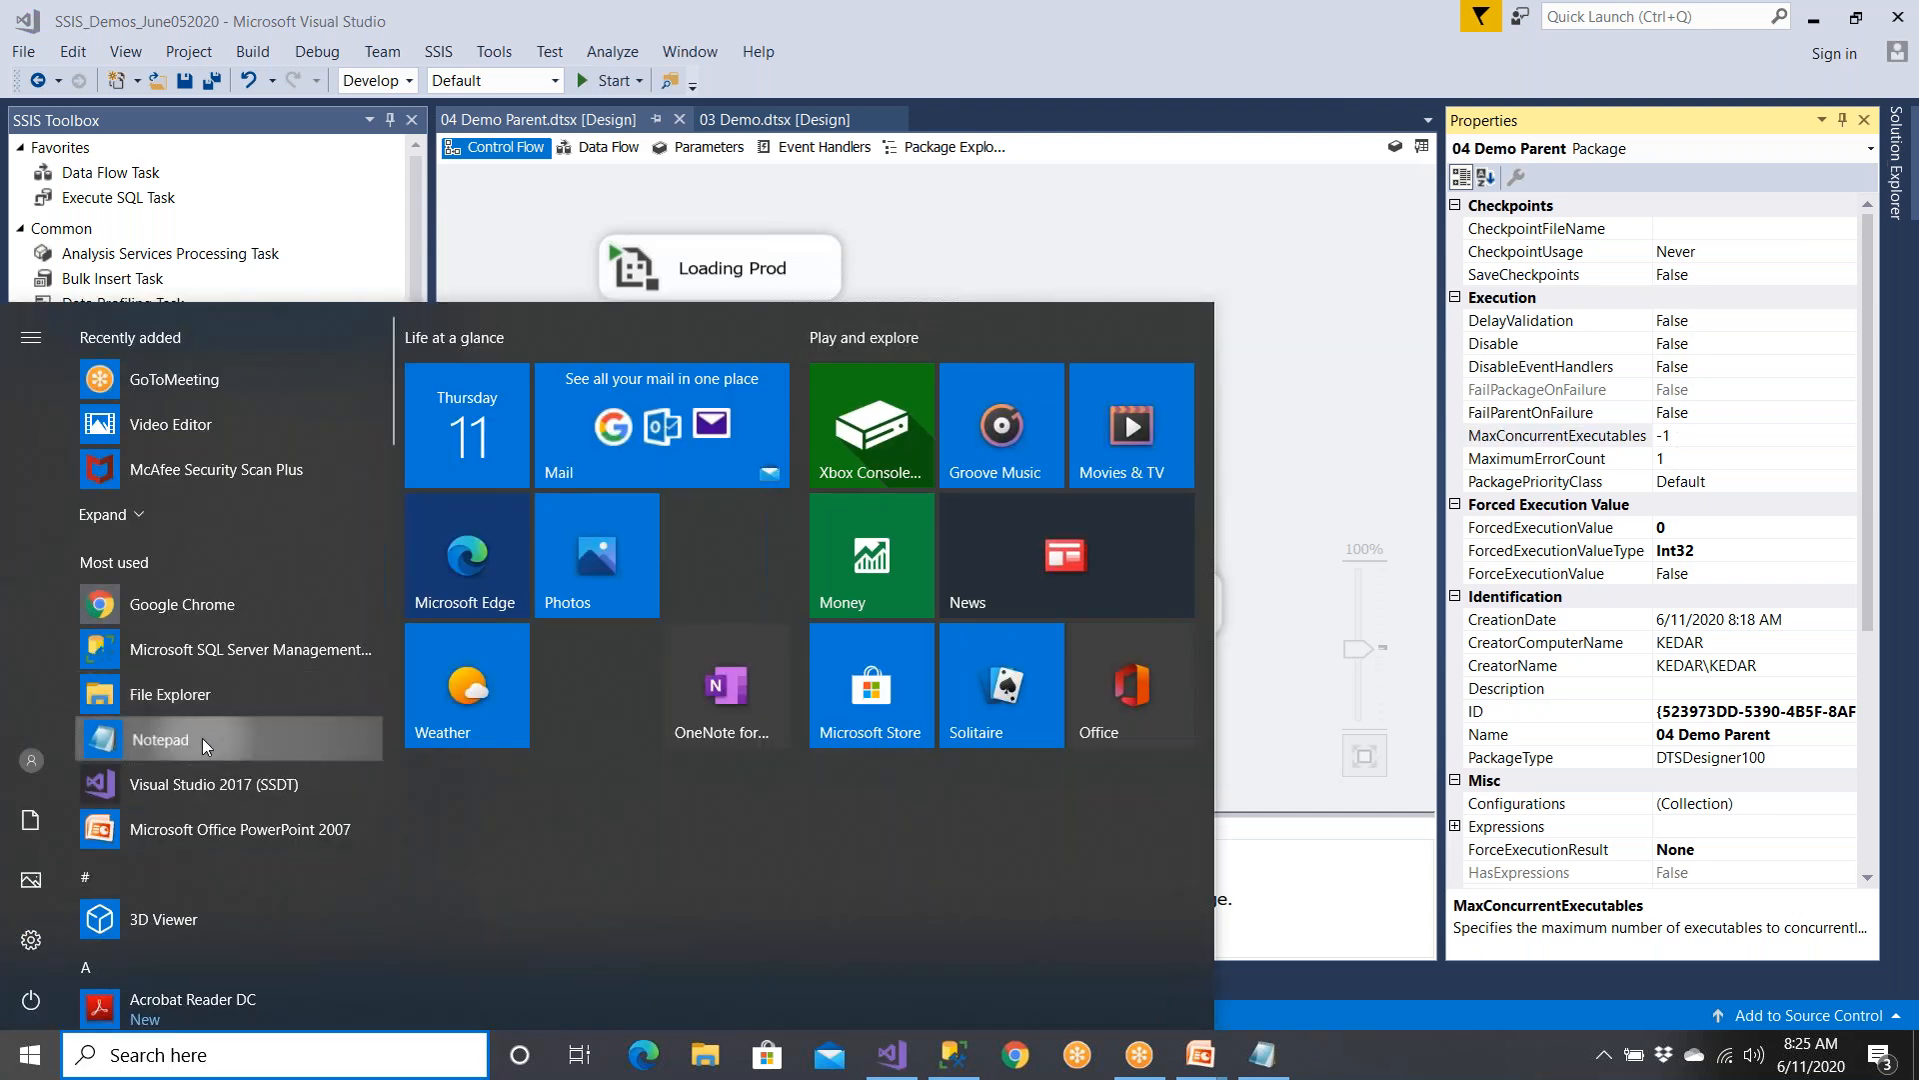
left_click(201, 738)
type("5")
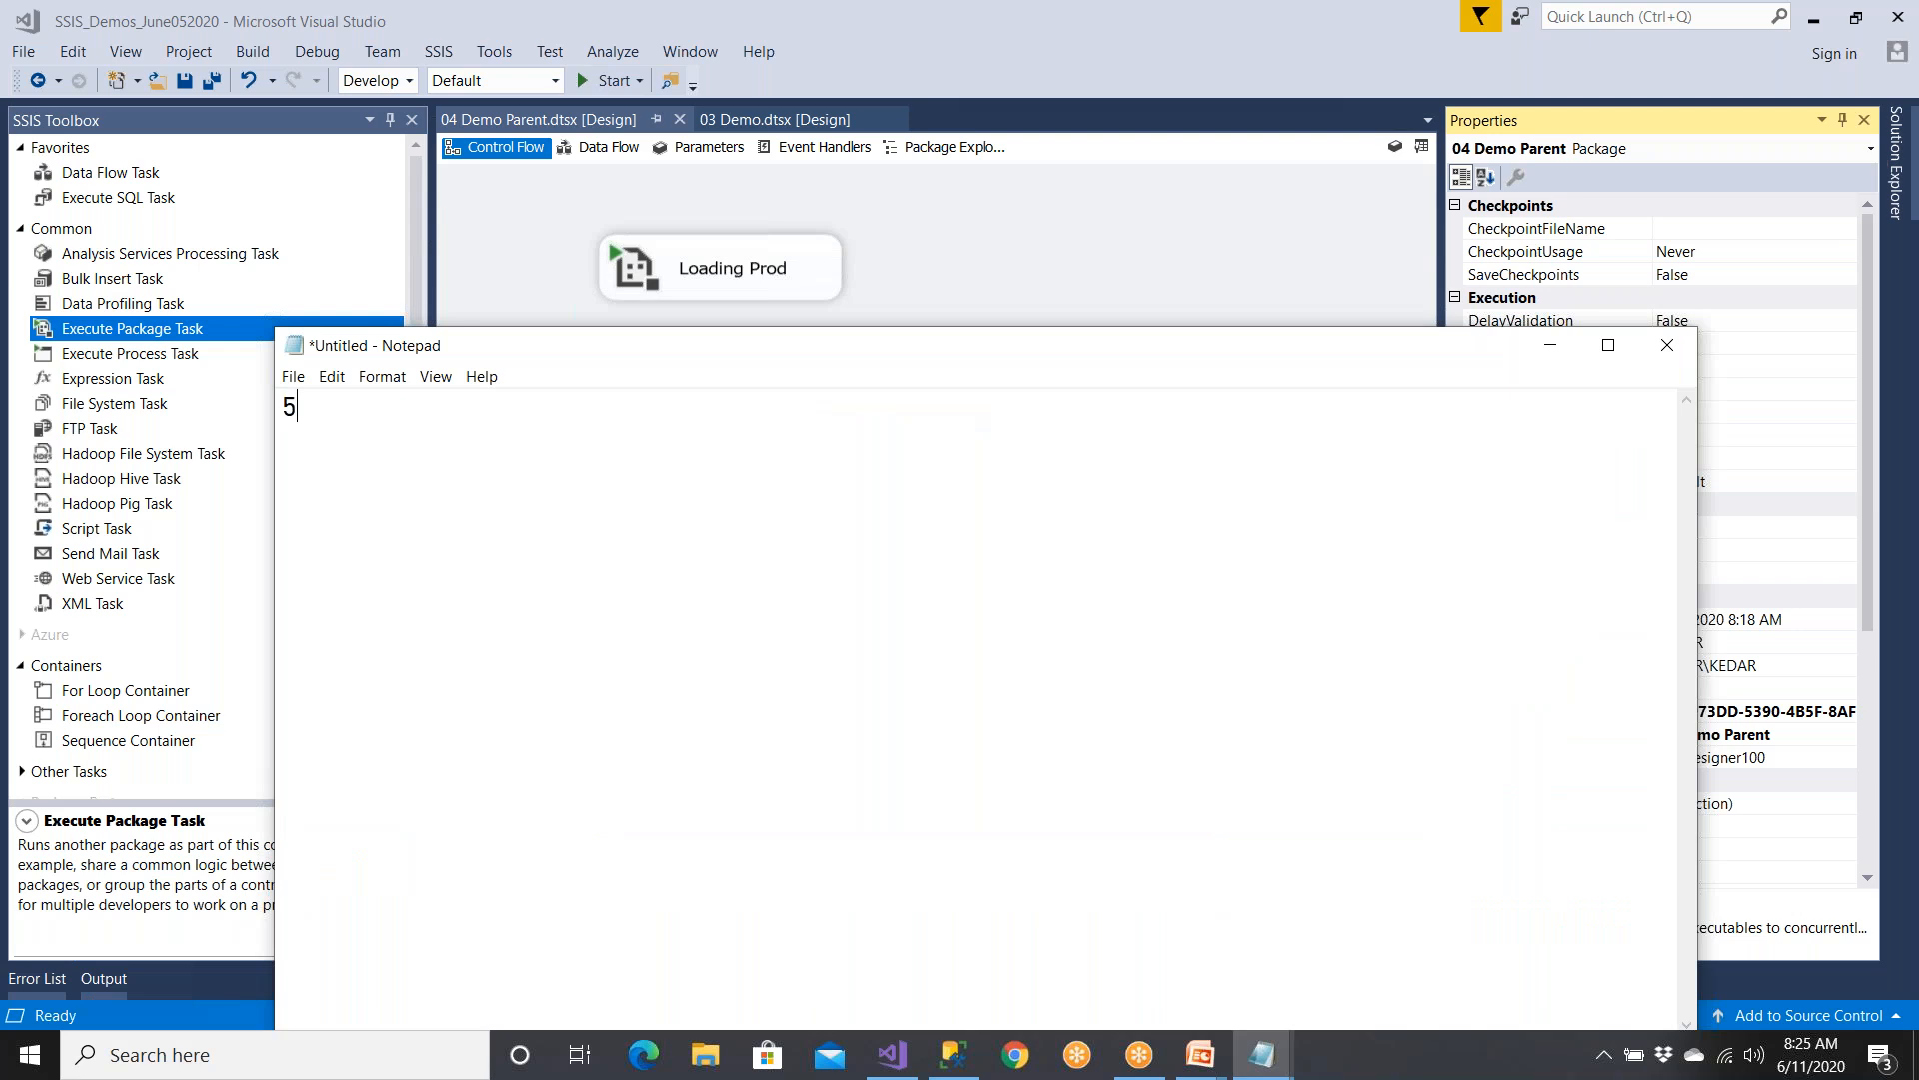
key("Return")
key("Return")
type("-1")
key("Return")
key("Return")
key("Return")
type("4")
key("Return")
key("Return")
key("Return")
type("7")
key("Return")
type("-1")
- Check the package's MaxConcurrentExecutables value in Visual Studio, and in the Notepad document add 6 after the last -1 and highlight the 7
left_click(1066, 266)
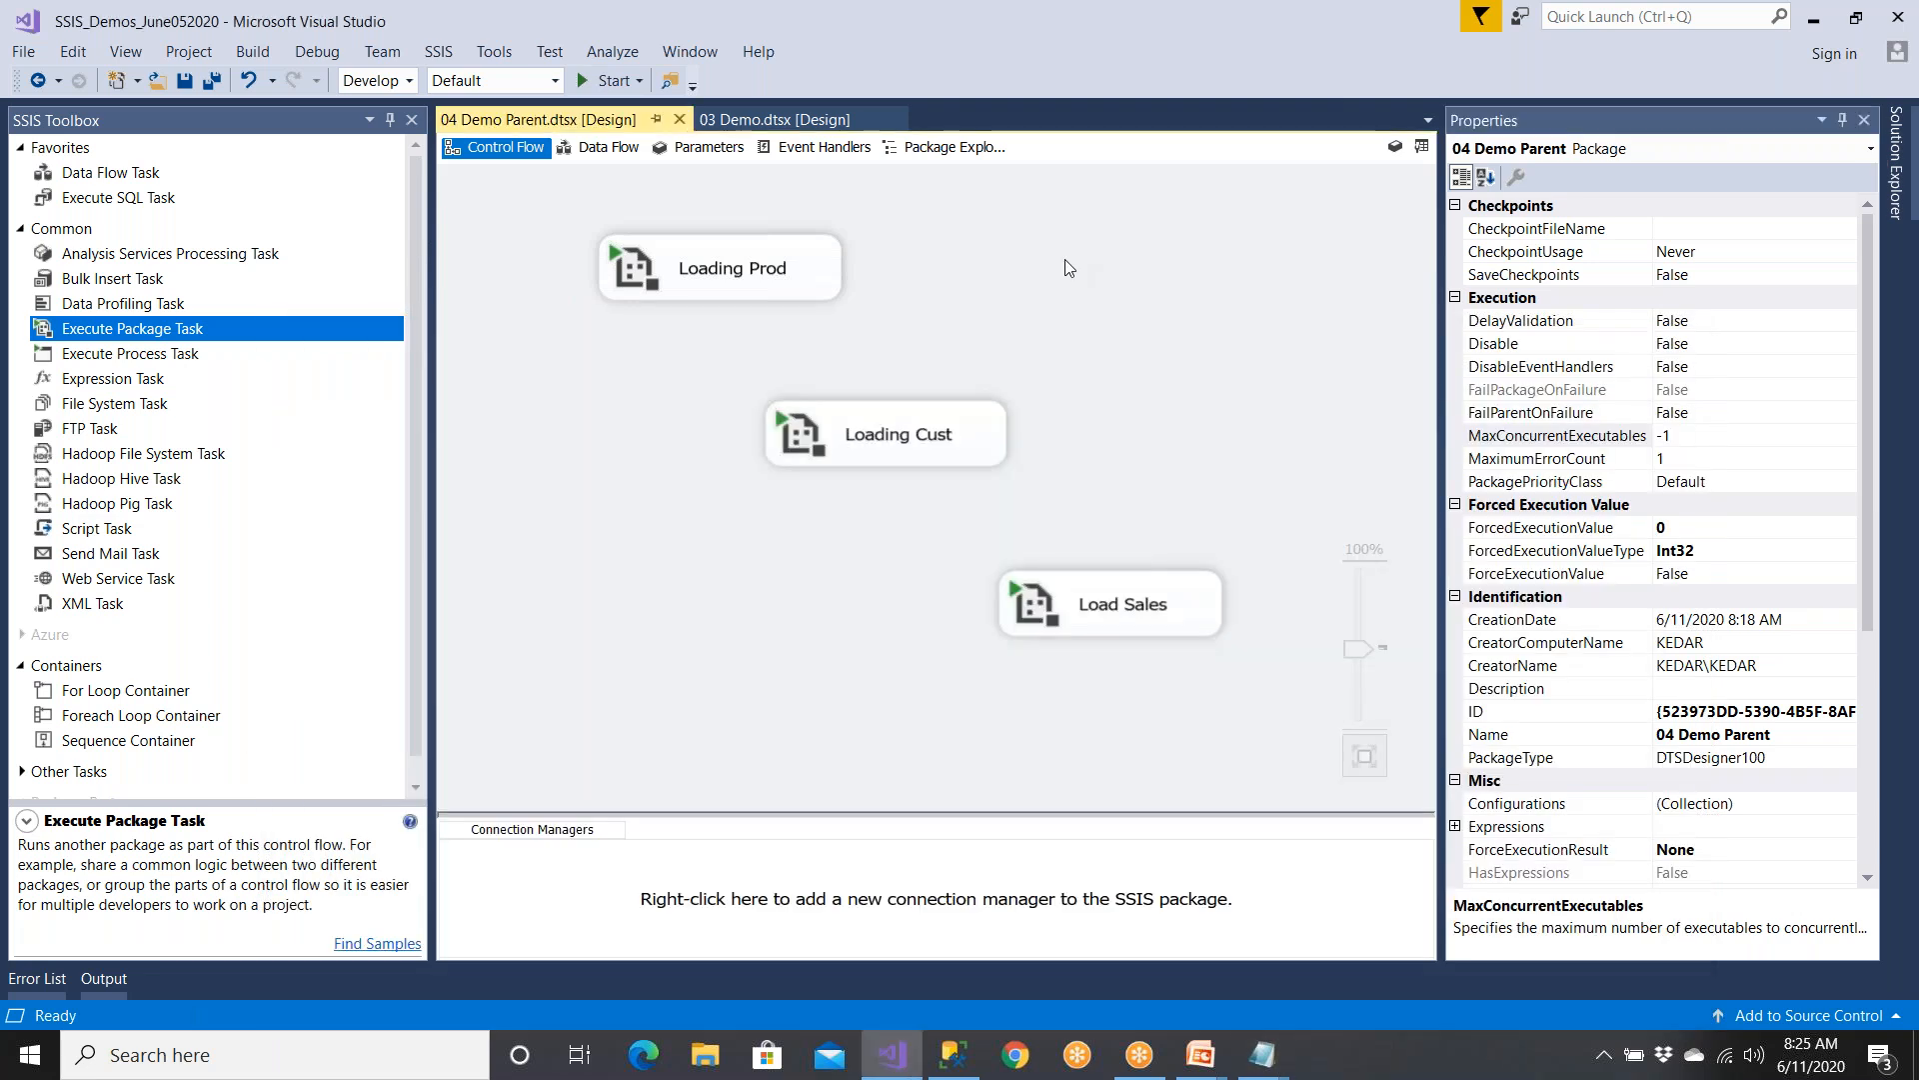
left_click(1659, 440)
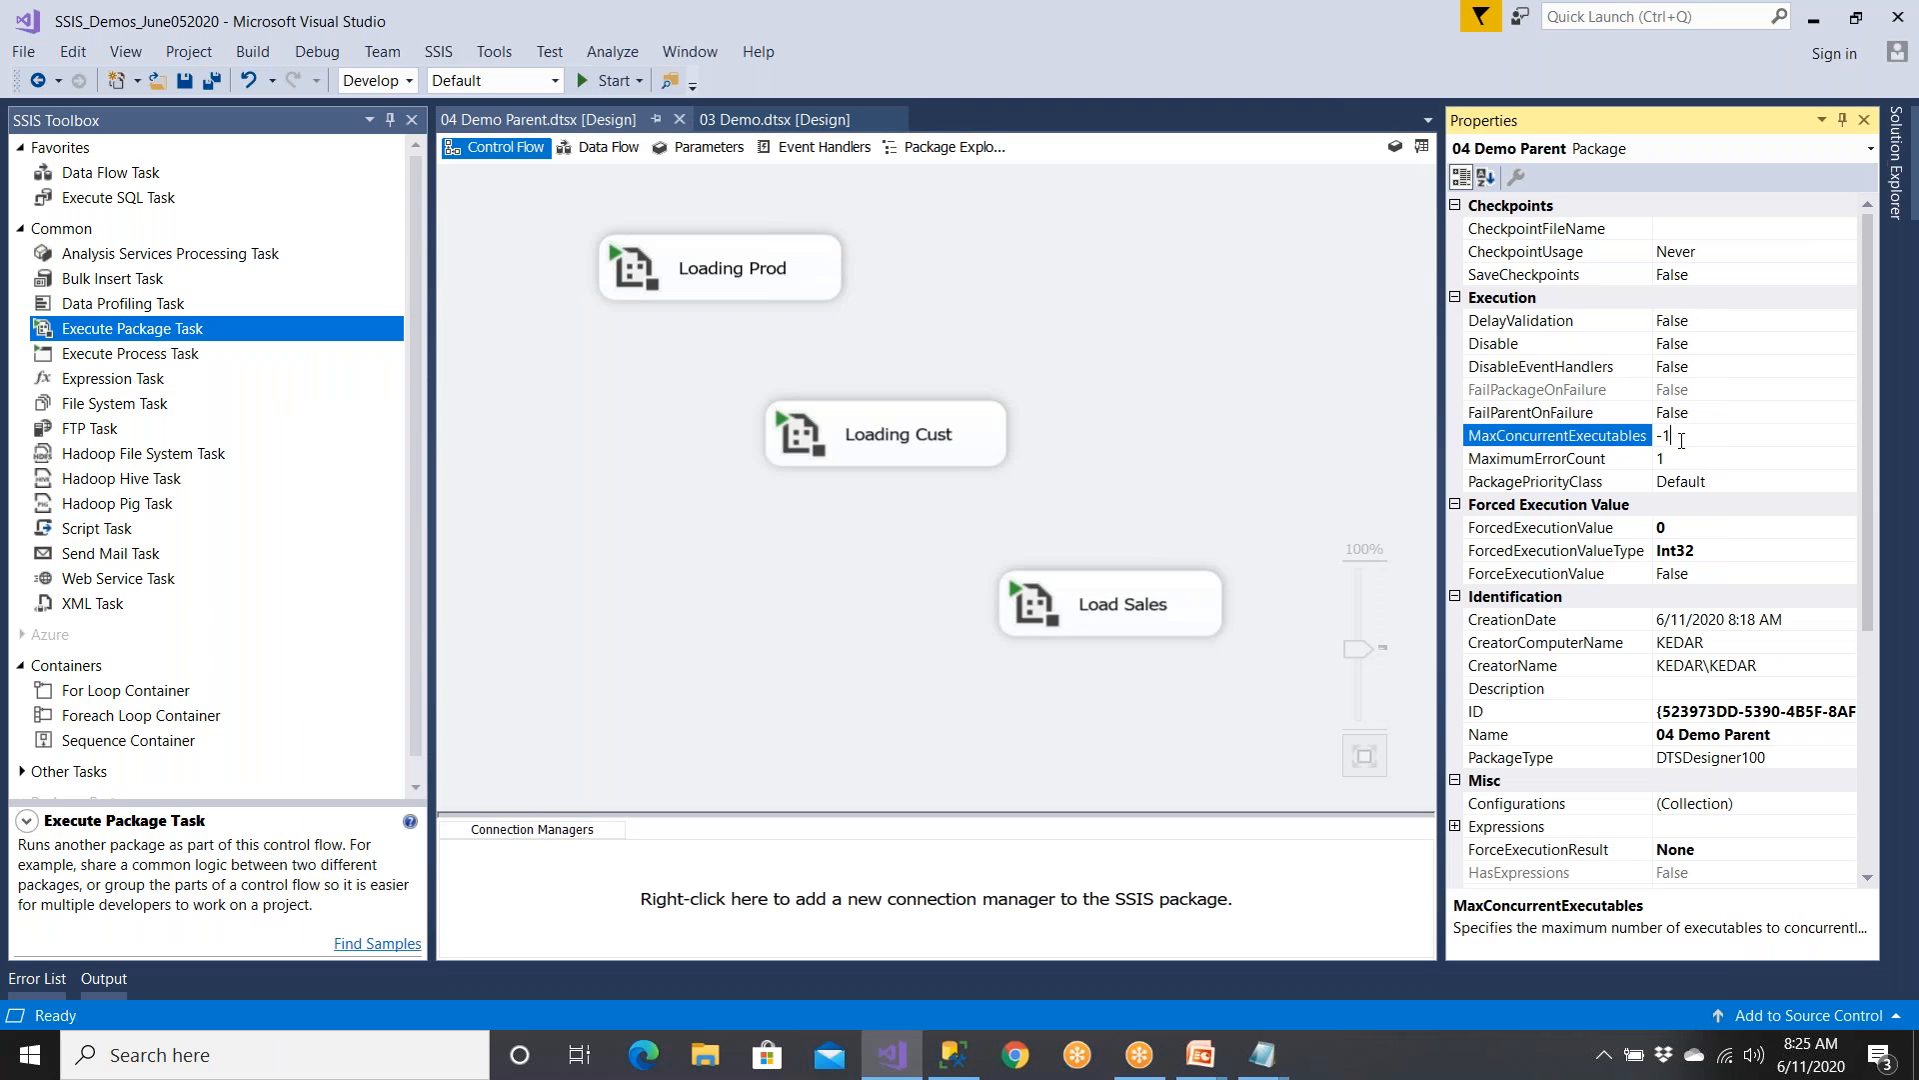
key("alt+Tab")
key("shift+Left")
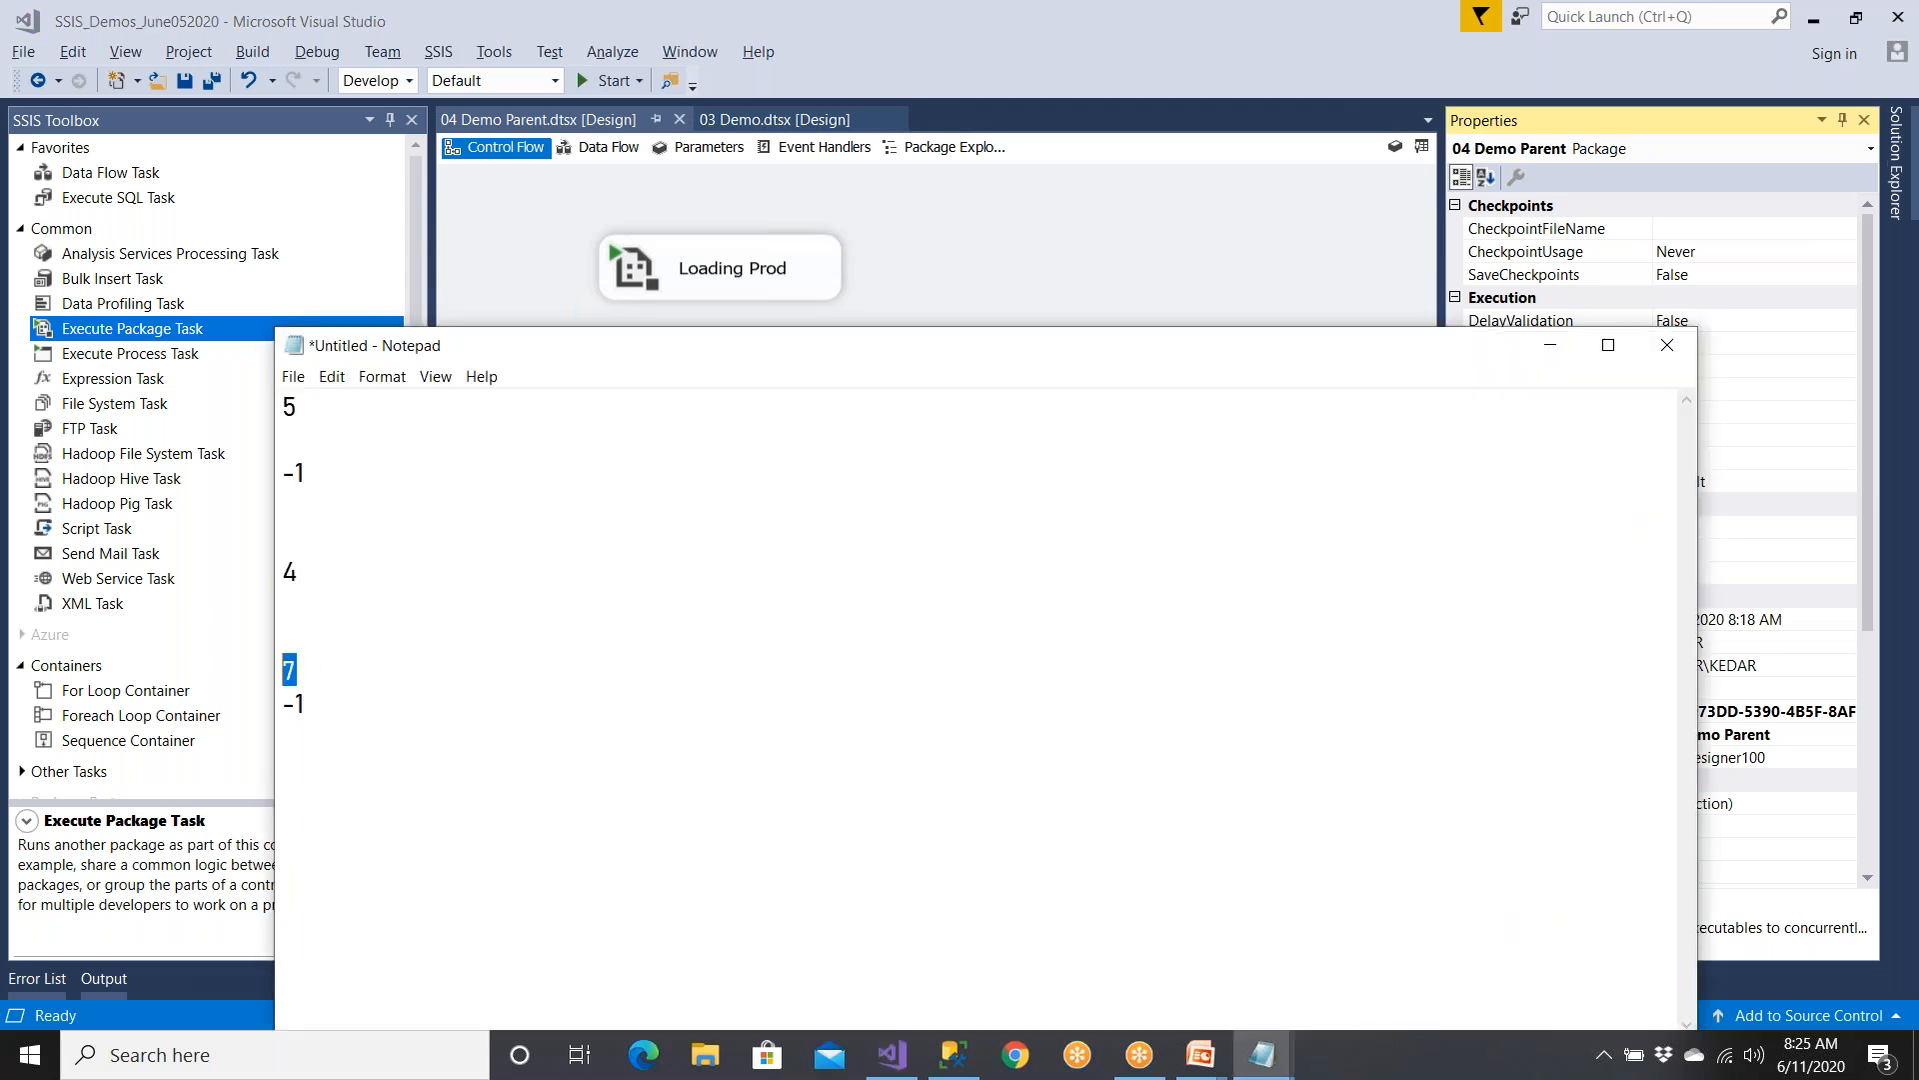
left_click_drag(326, 700, 284, 704)
left_click(371, 711)
type("6")
left_click_drag(316, 673, 286, 669)
- Return to Visual Studio, examine the MaxConcurrentExecutables property of the package again, and close its properties
left_click(1106, 260)
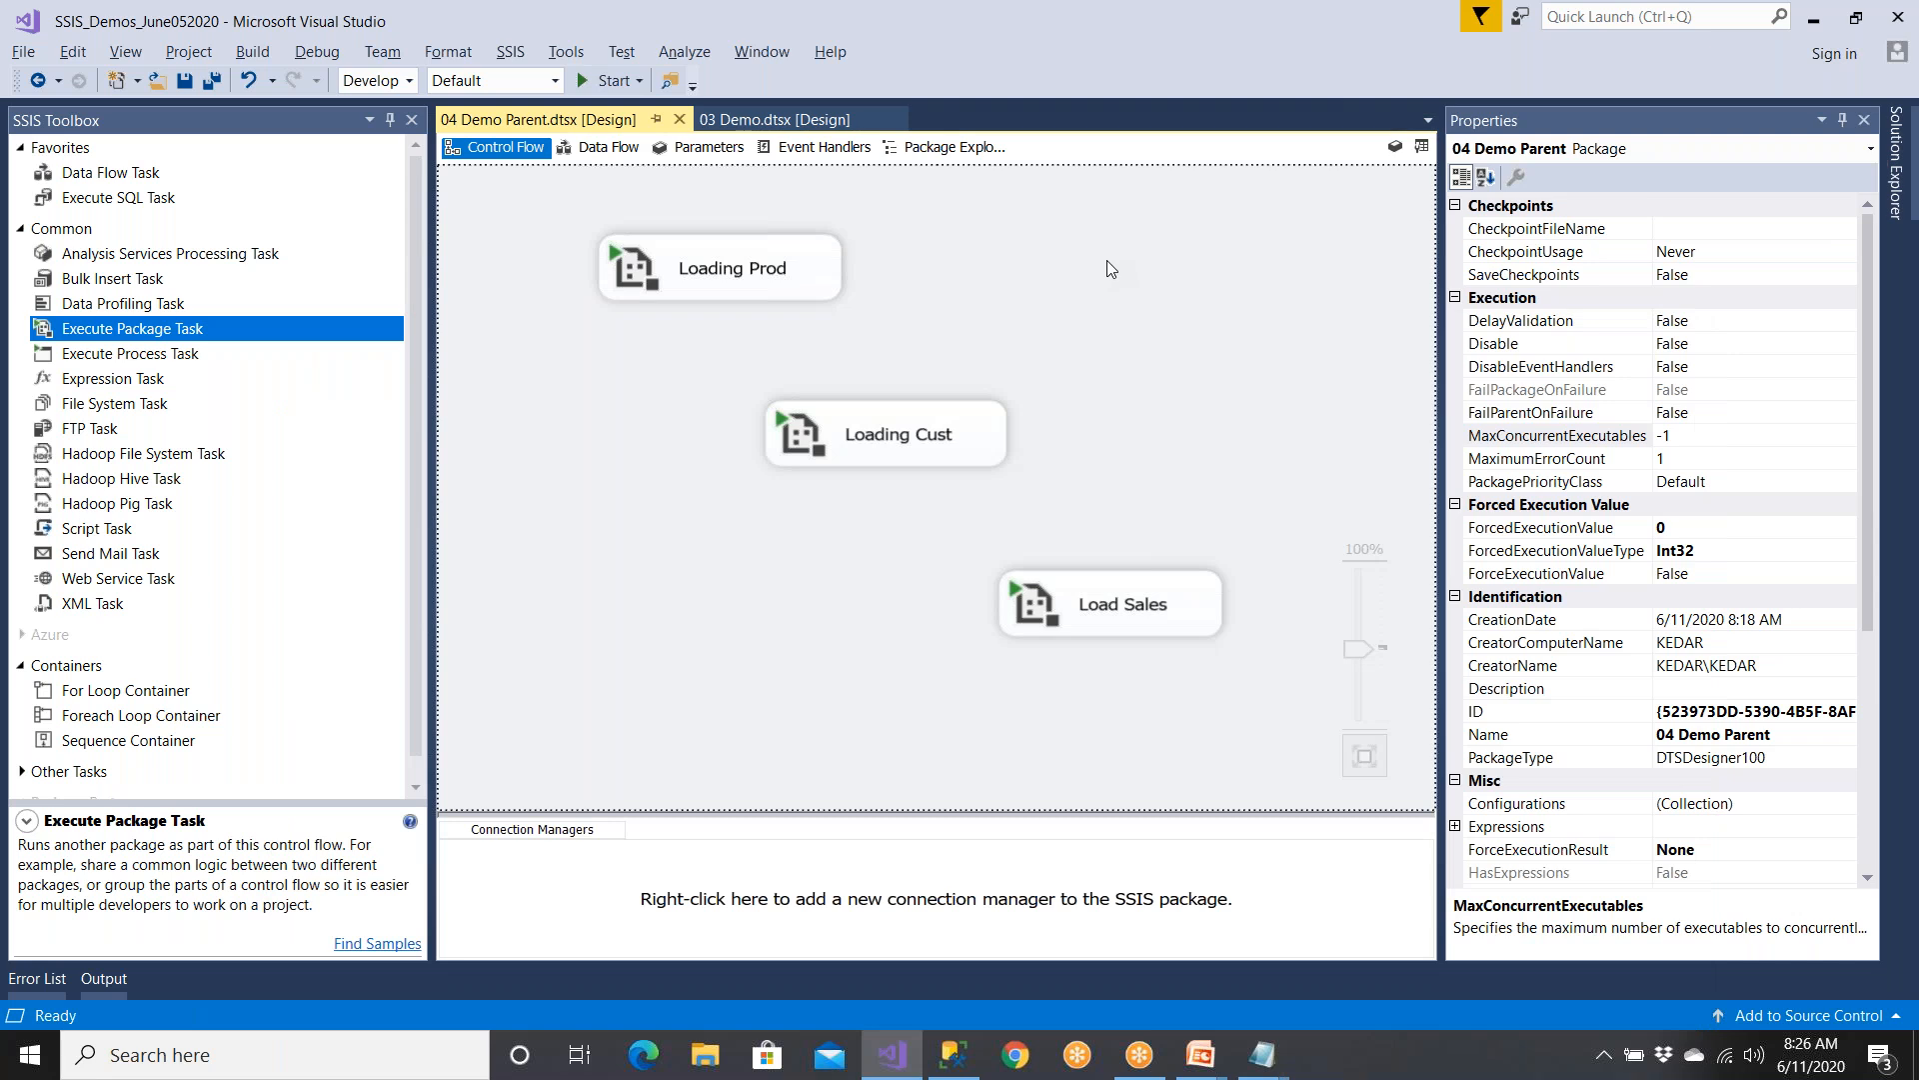
left_click(1559, 440)
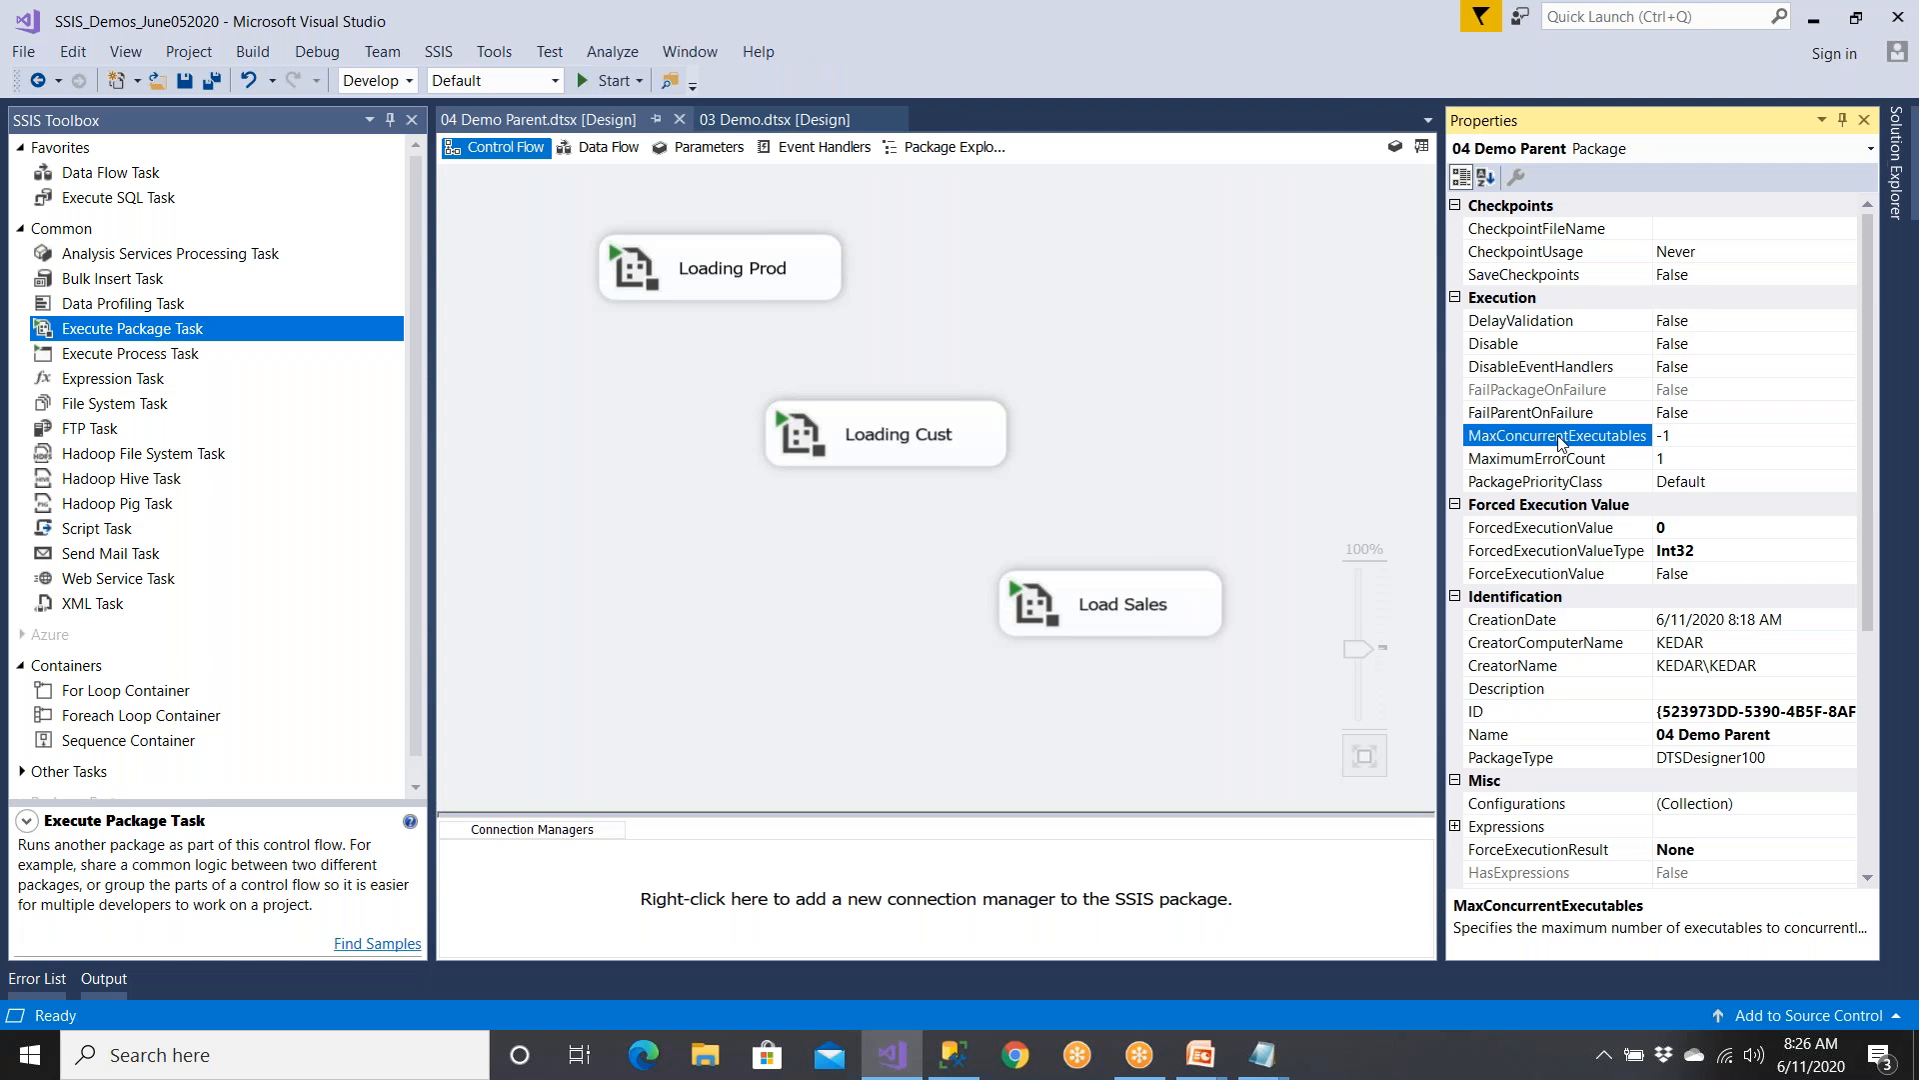
left_click(1694, 440)
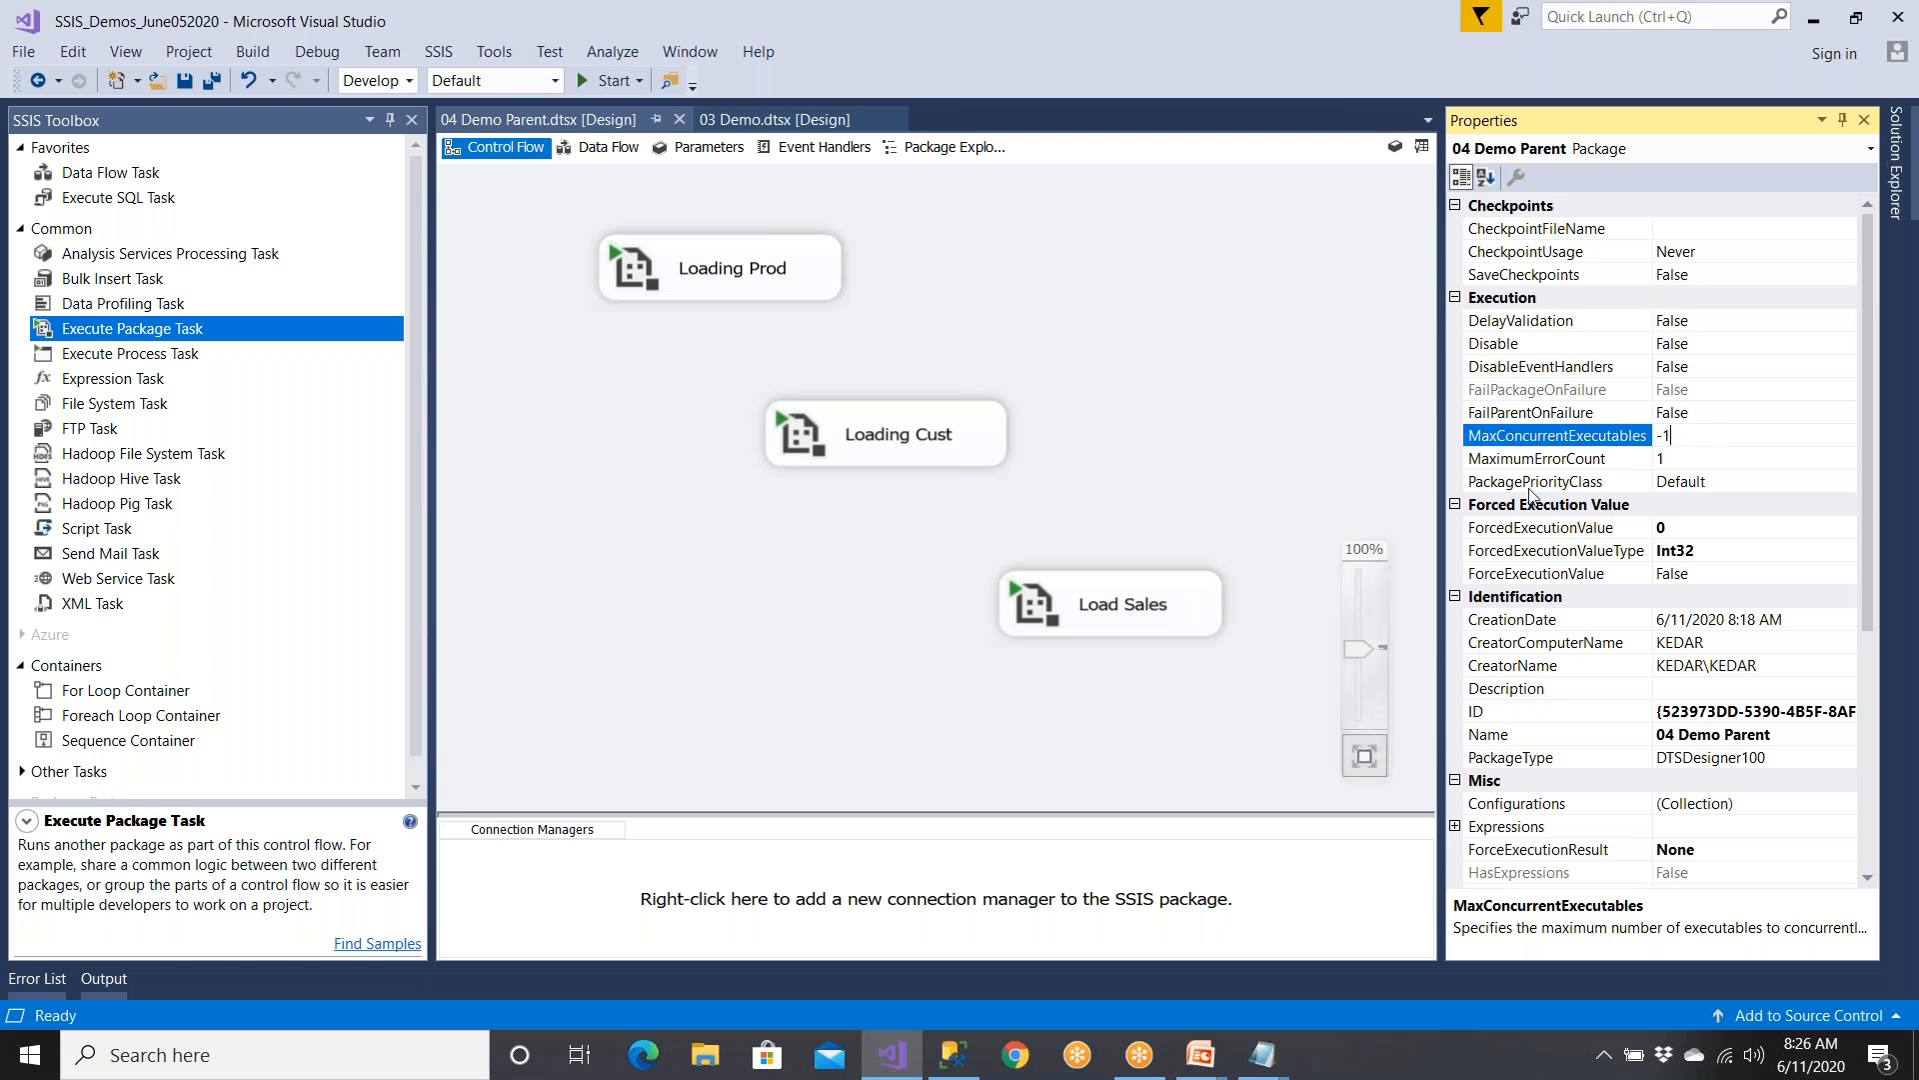
left_click(1865, 121)
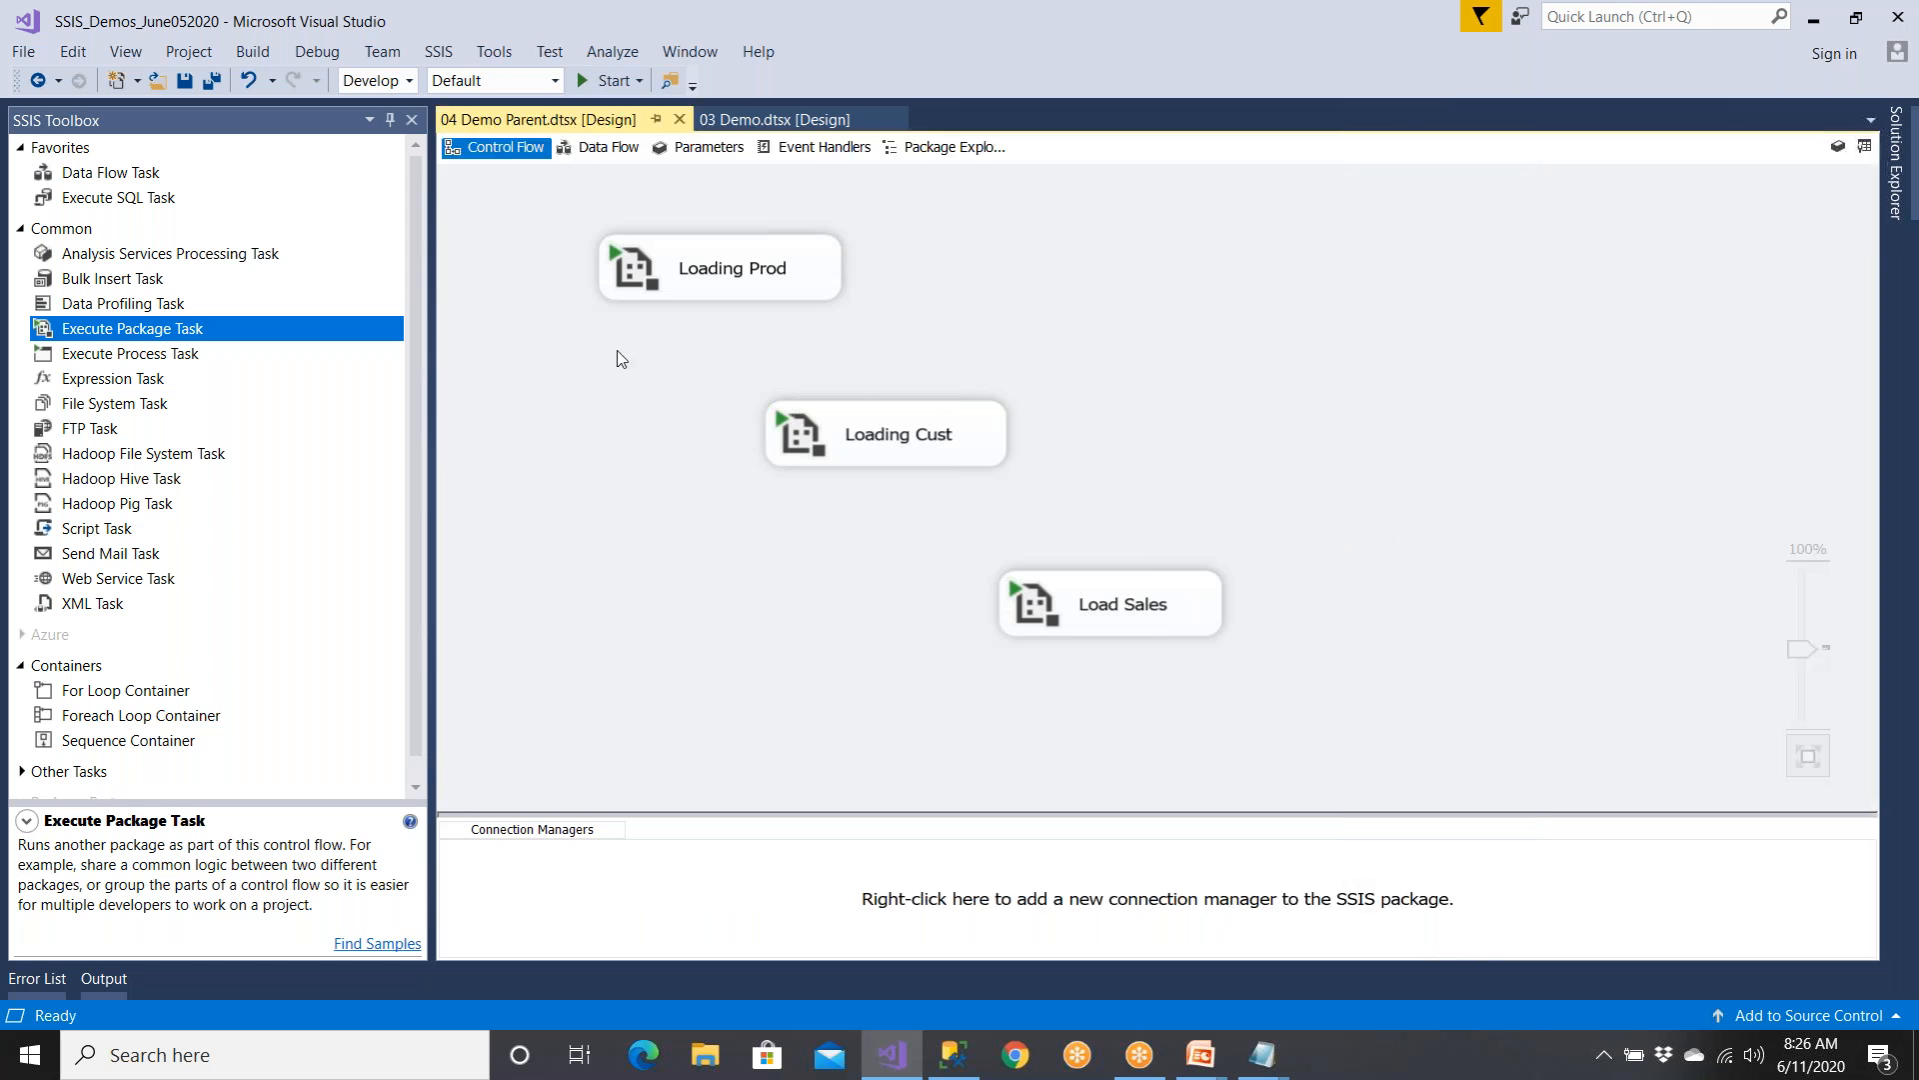
- Reopen the 04 Demo Parent package properties, re-enter -1 for MaxConcurrentExecutables, and save the package
right_click(1384, 281)
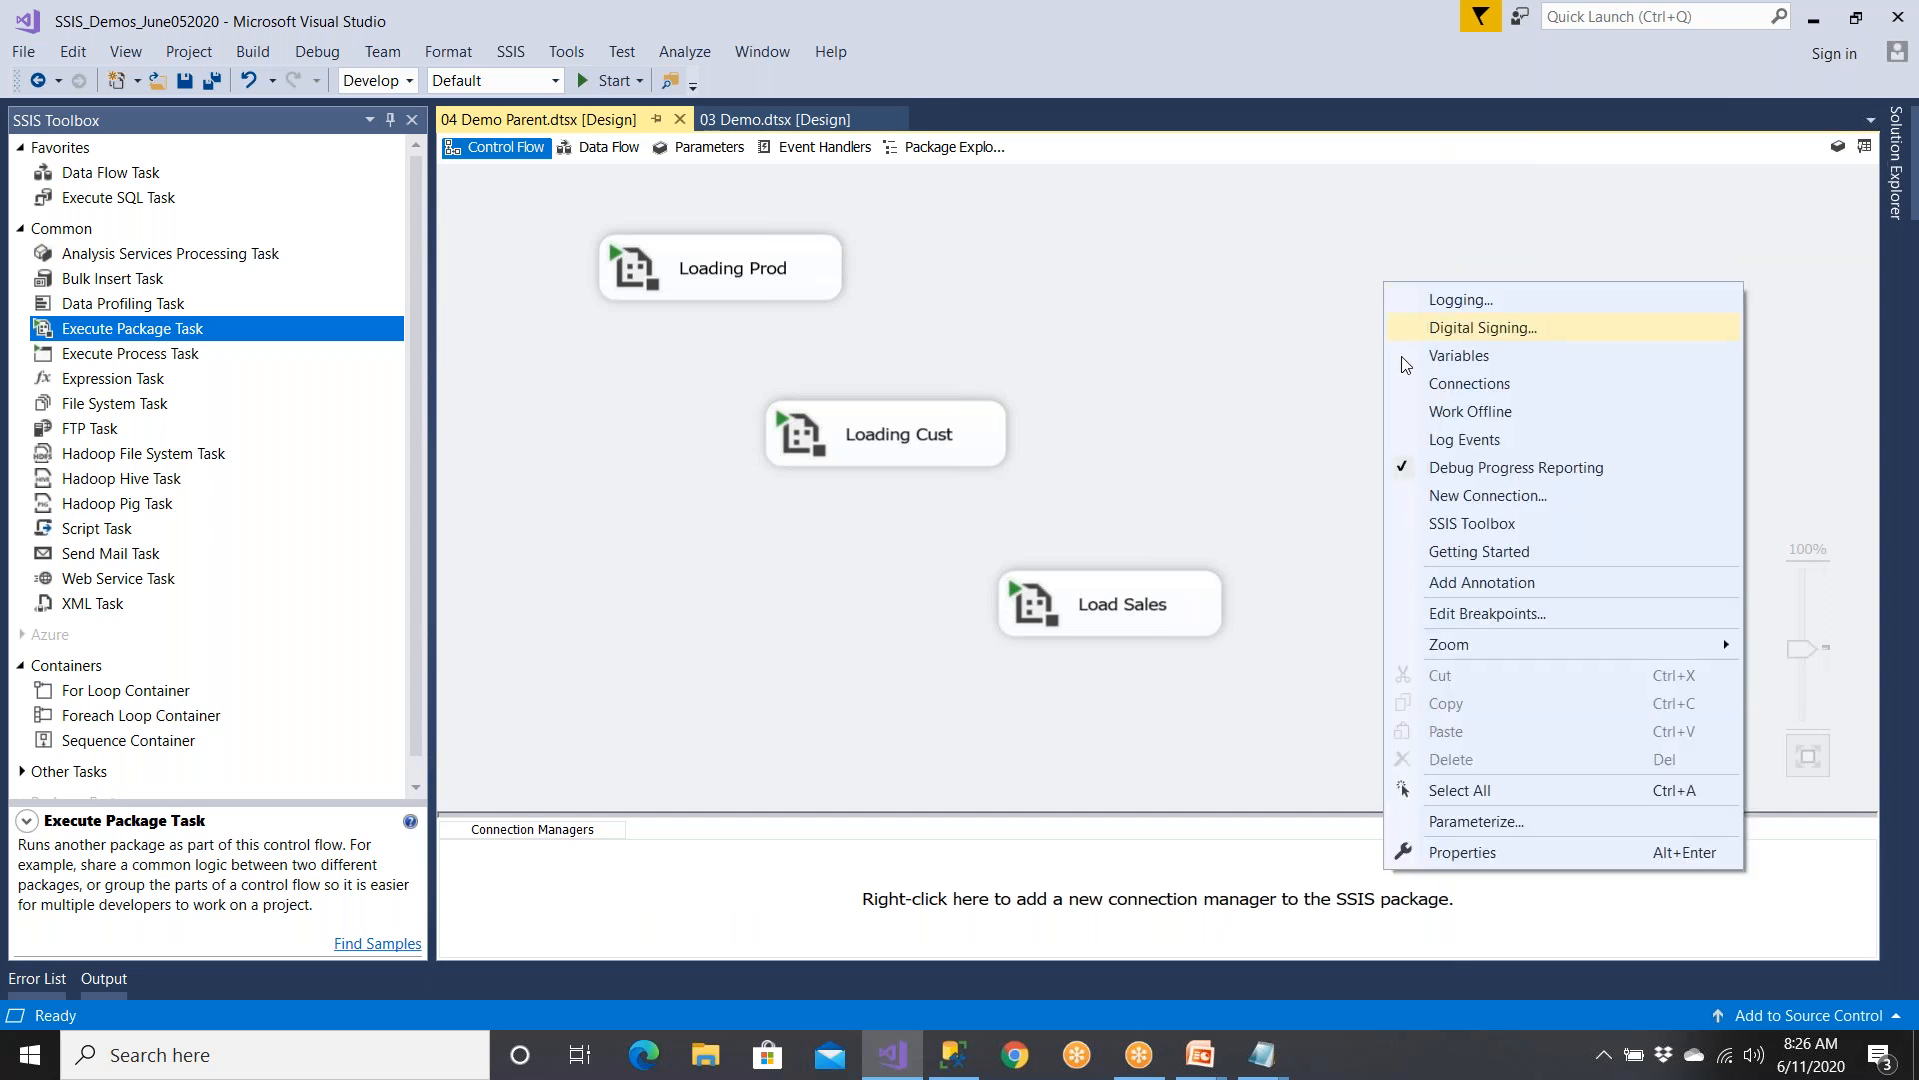
left_click(1445, 852)
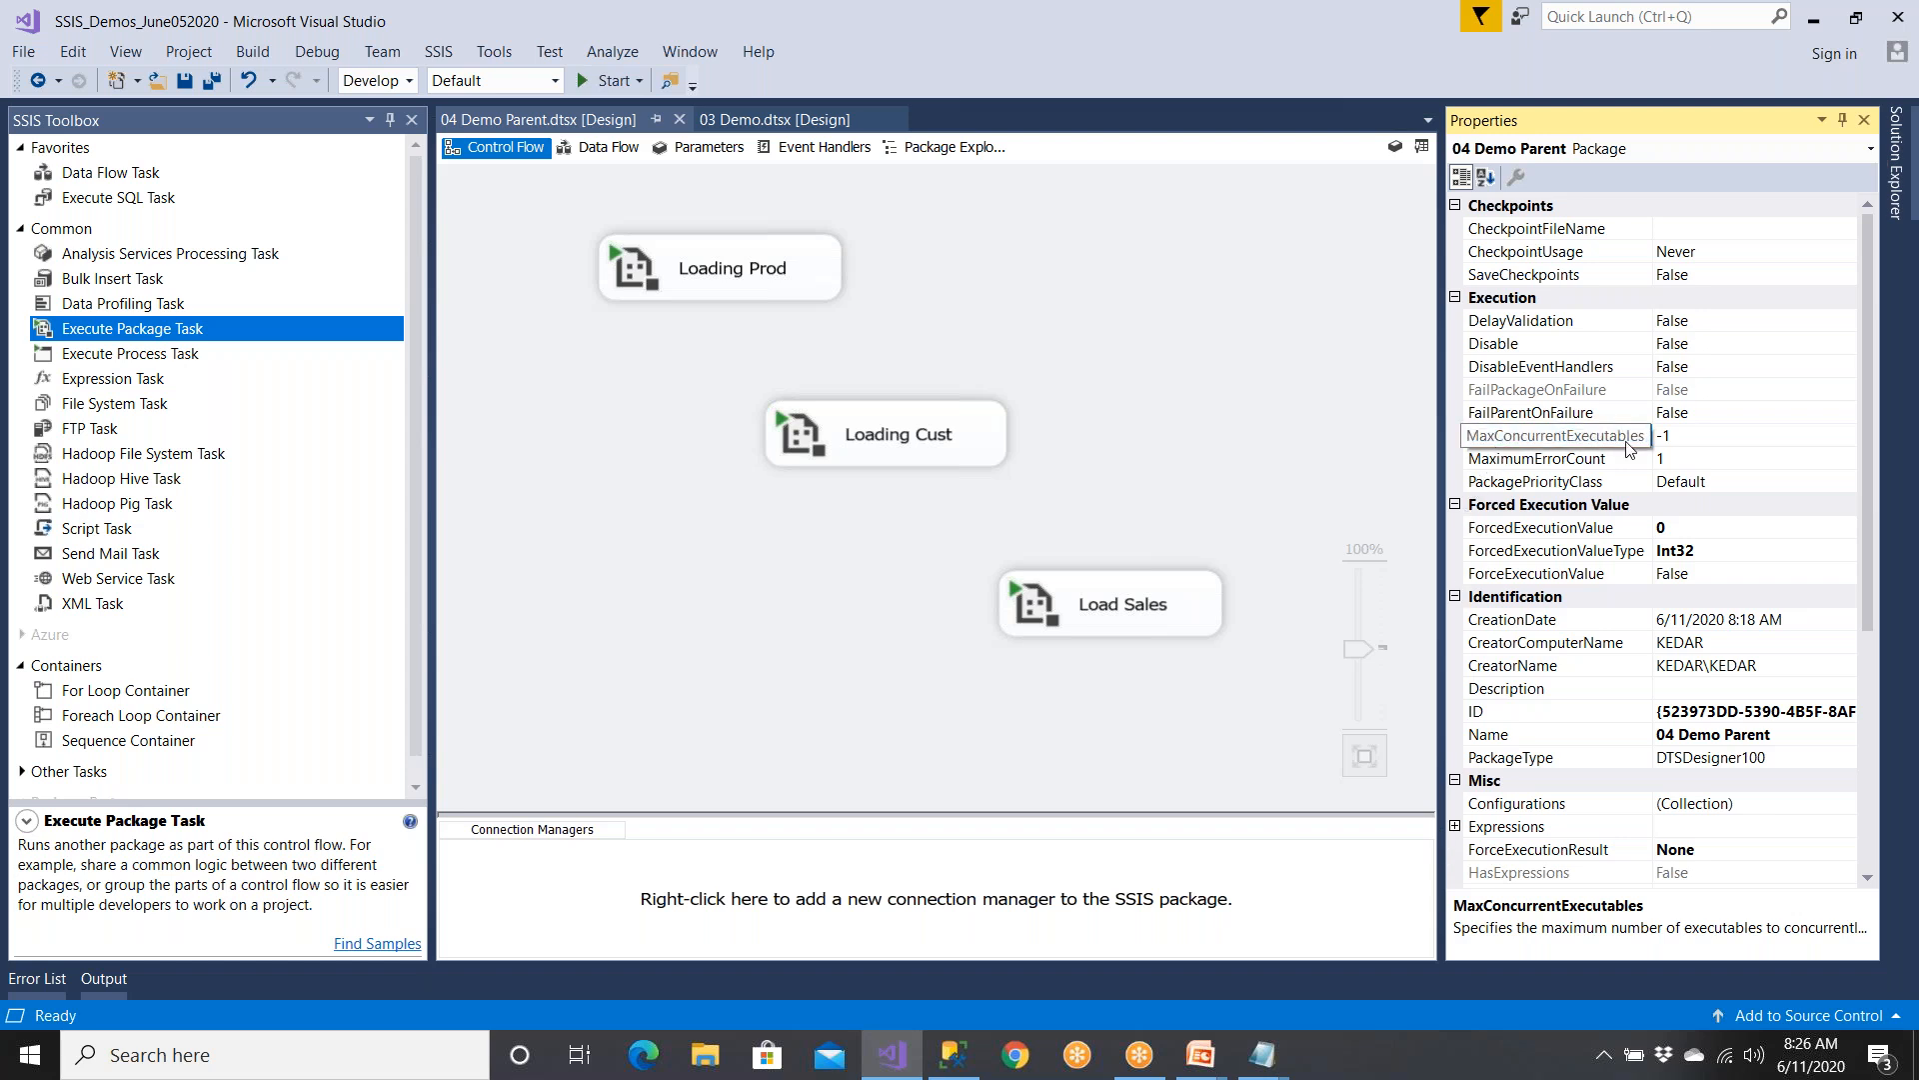
left_click(1674, 441)
key("BackSpace")
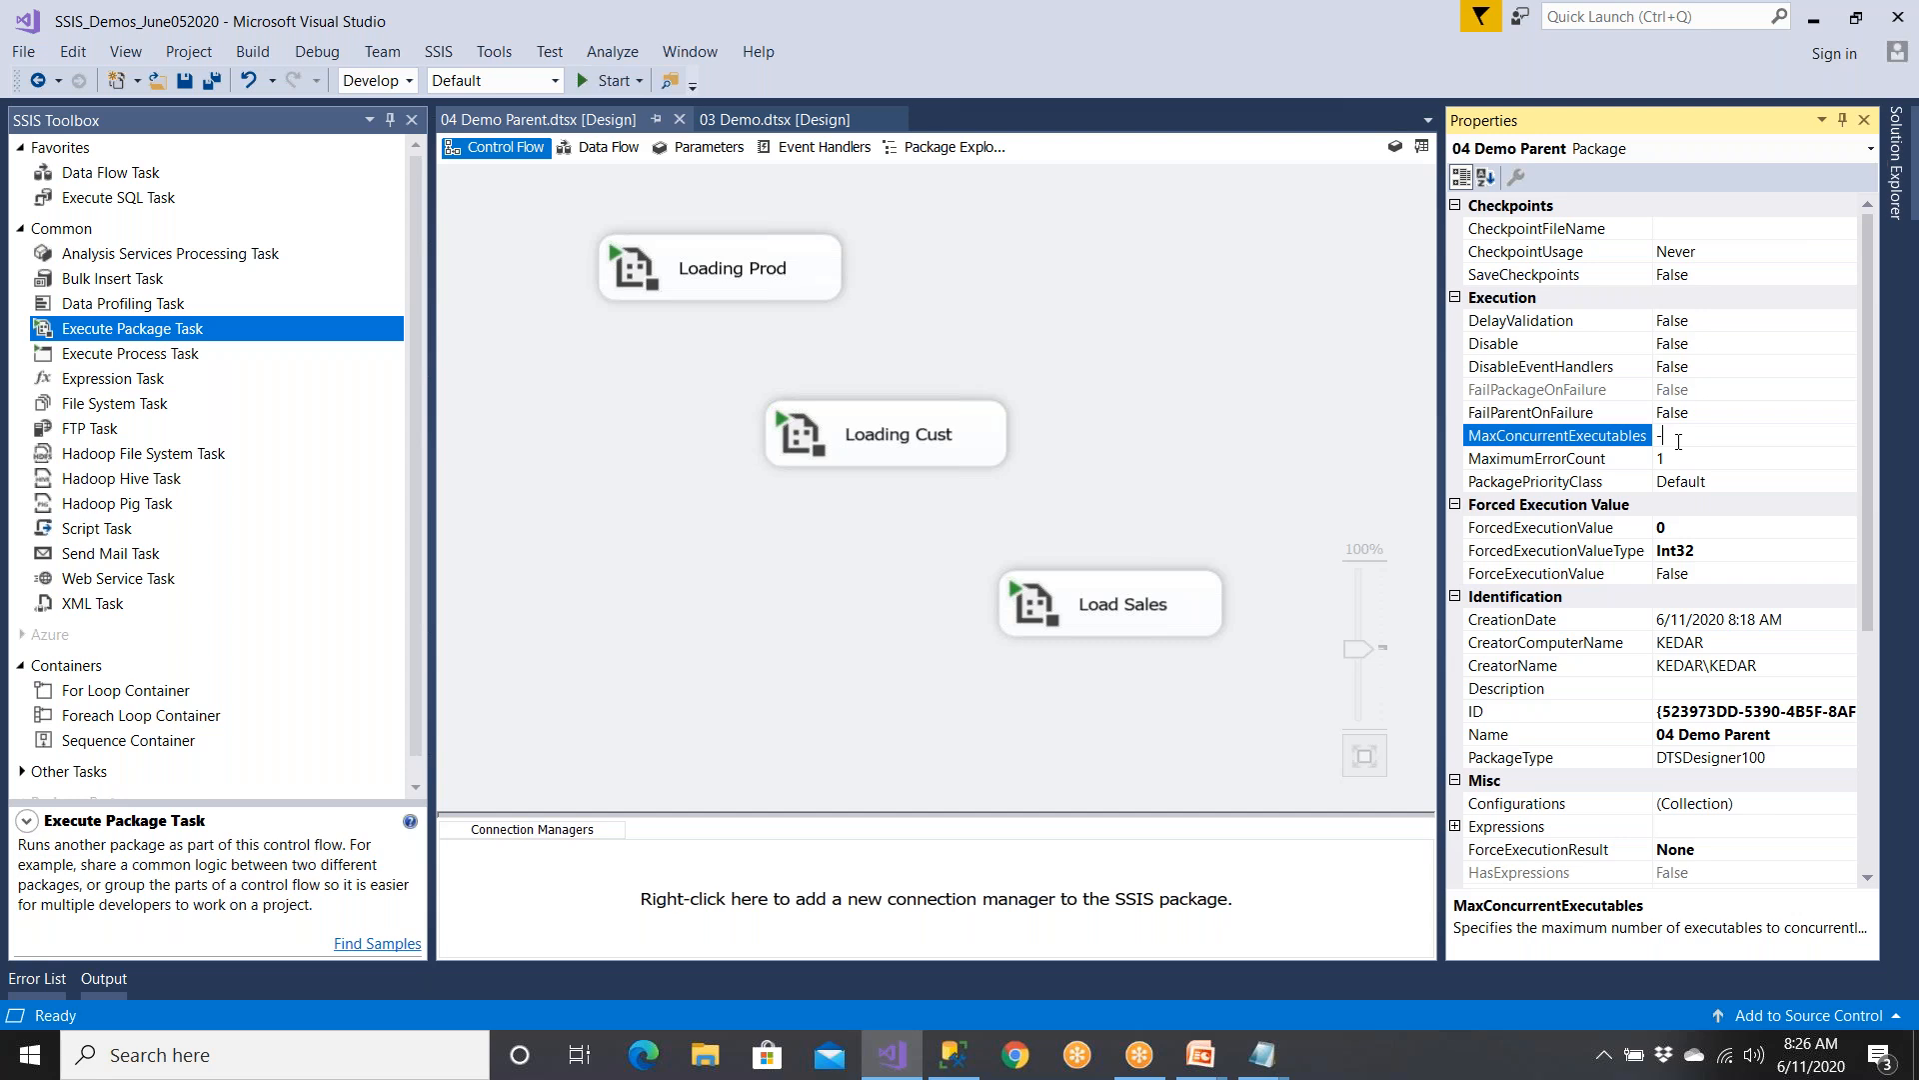
type("2")
key("BackSpace")
type("1")
left_click(1340, 408)
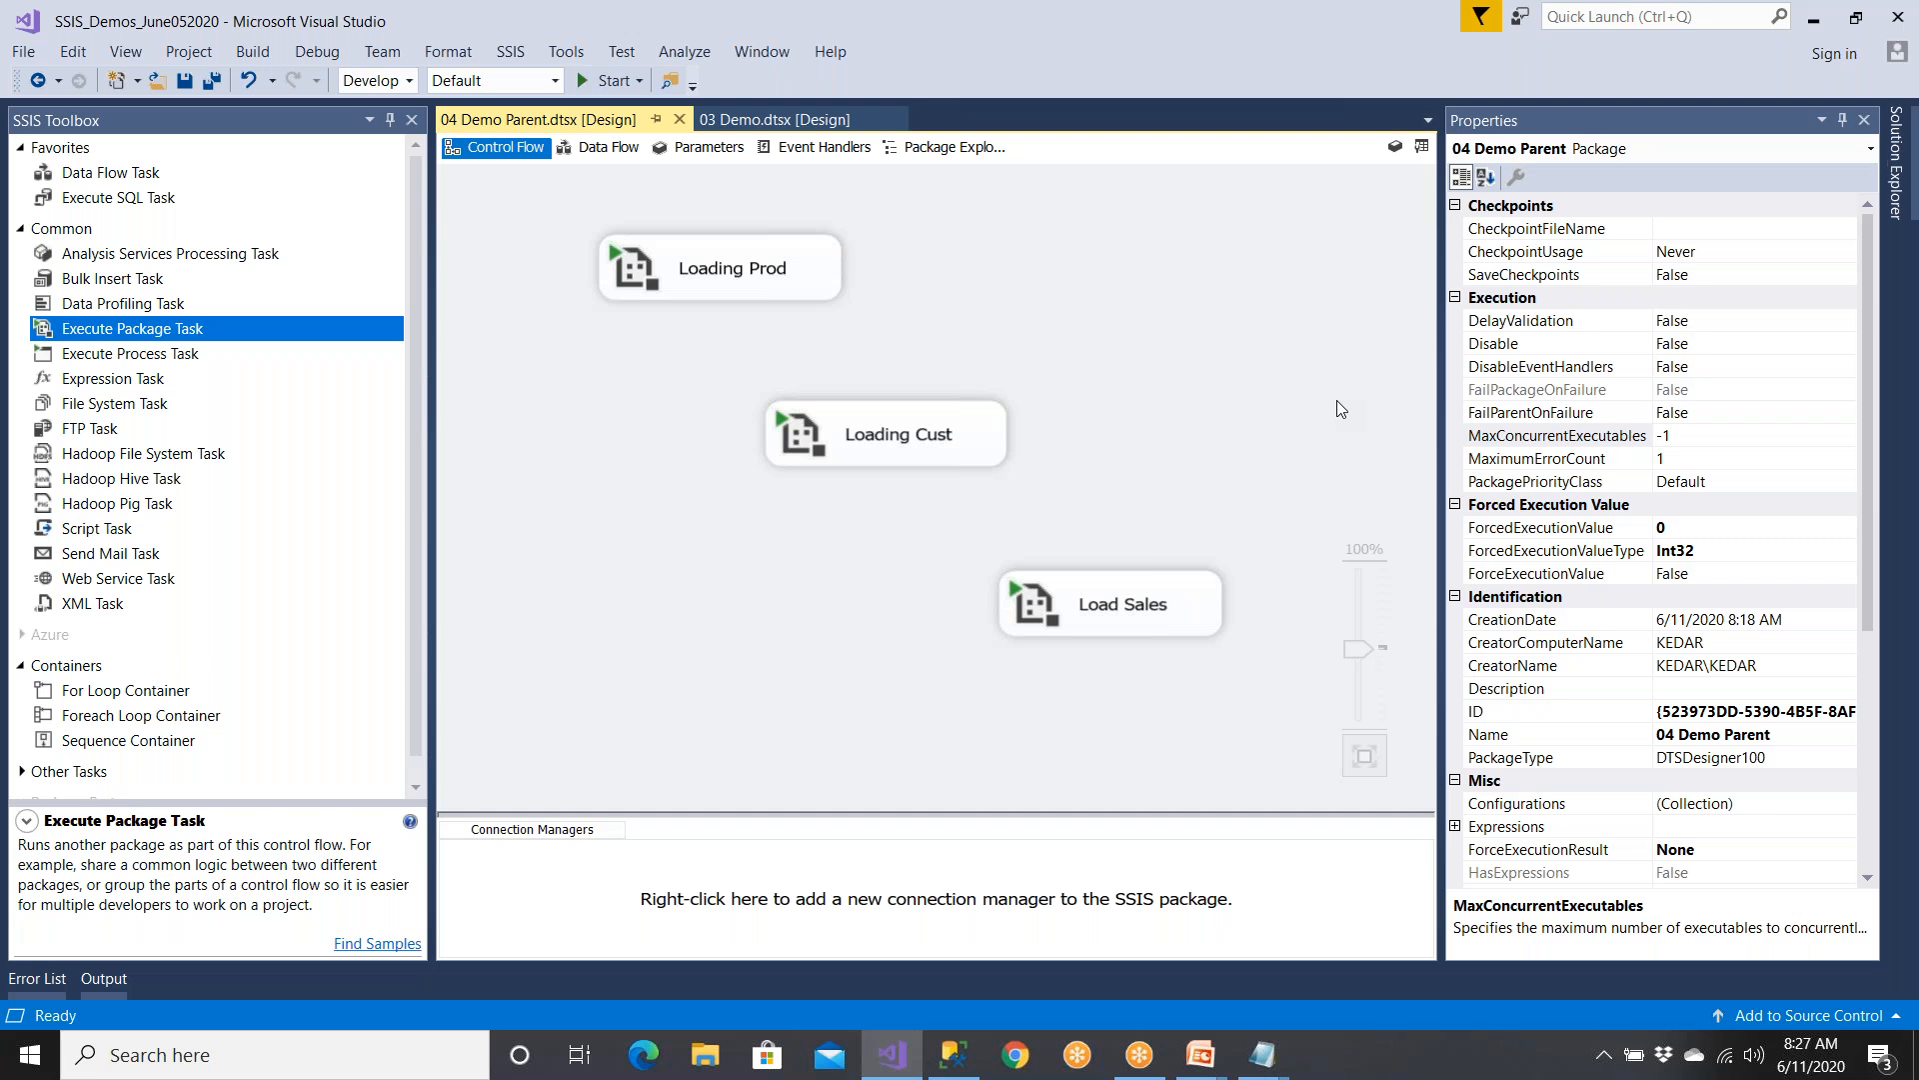
key("ctrl+s")
- Delete Loading Prod, Loading Cust and Load Sales from the control flow and add an Execute Process Task in their place
left_click(168, 354)
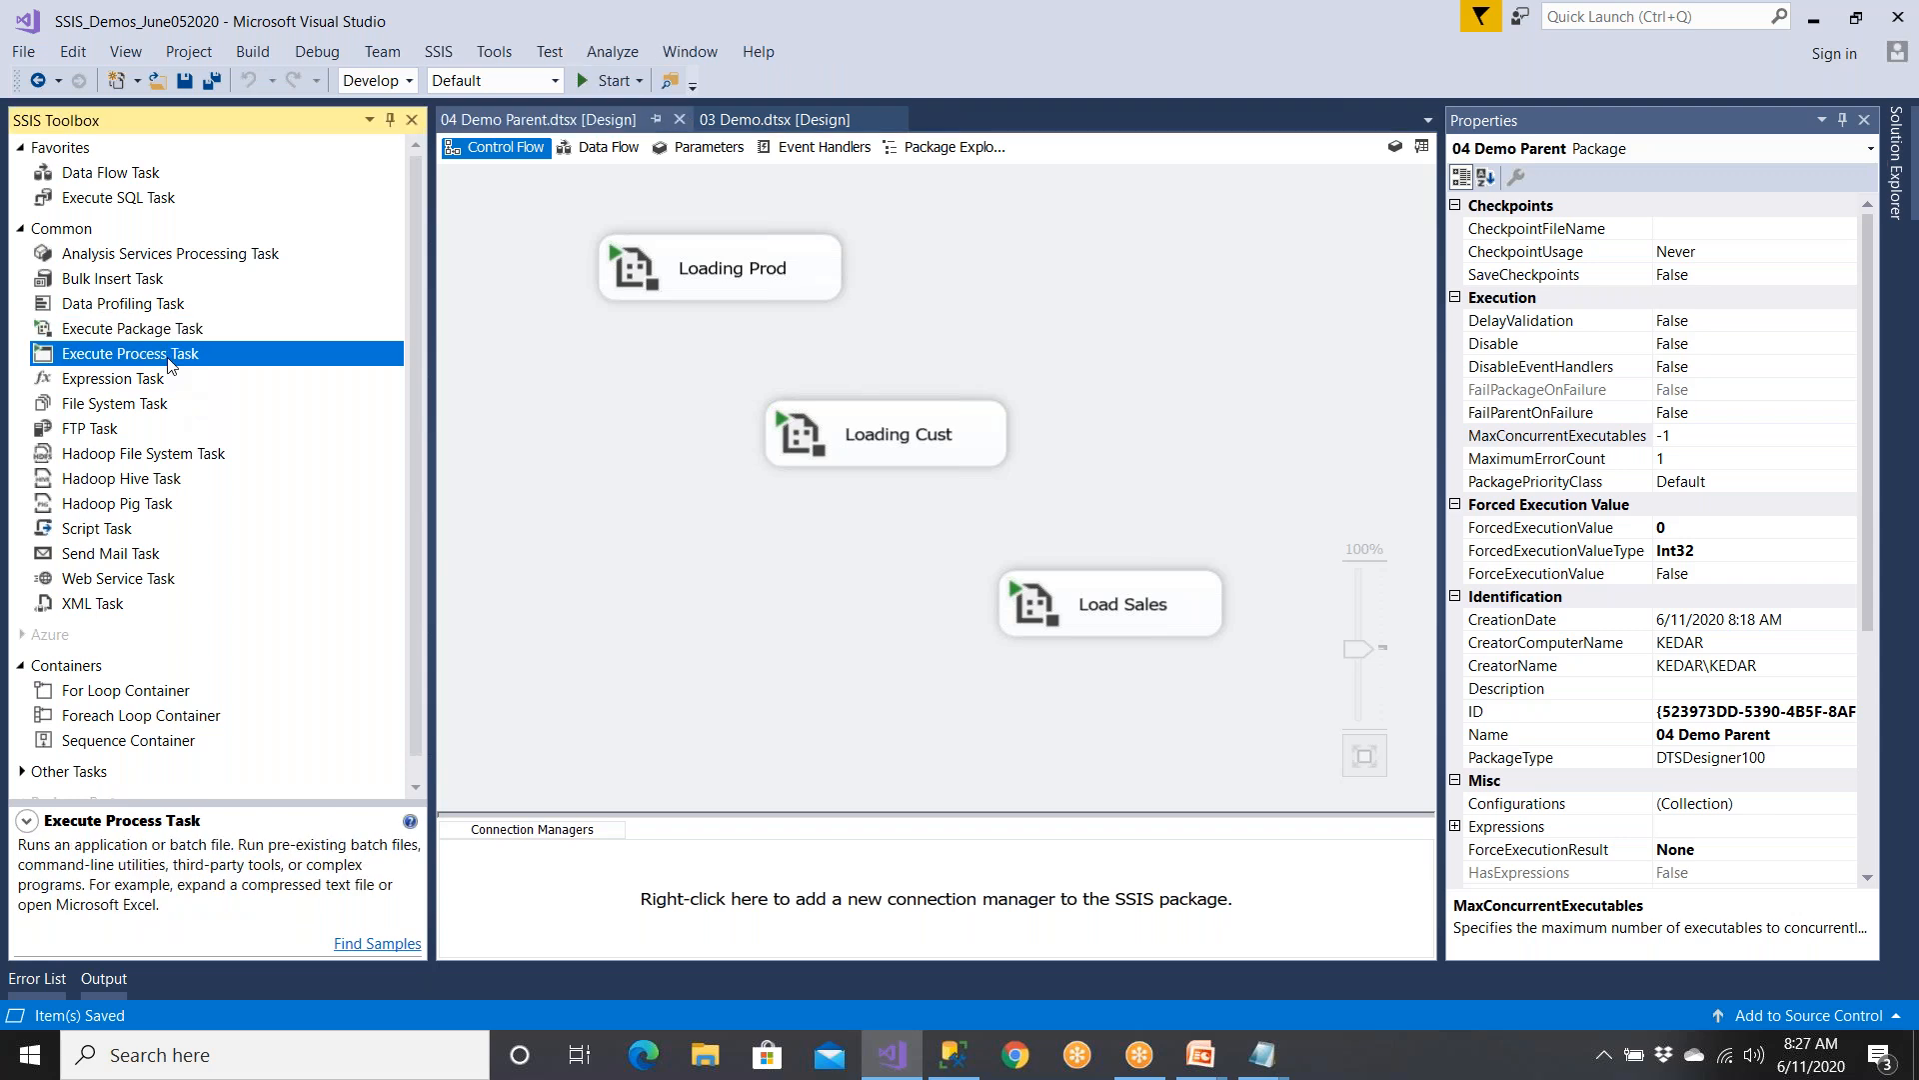
left_click_drag(1149, 690, 524, 208)
key("Delete")
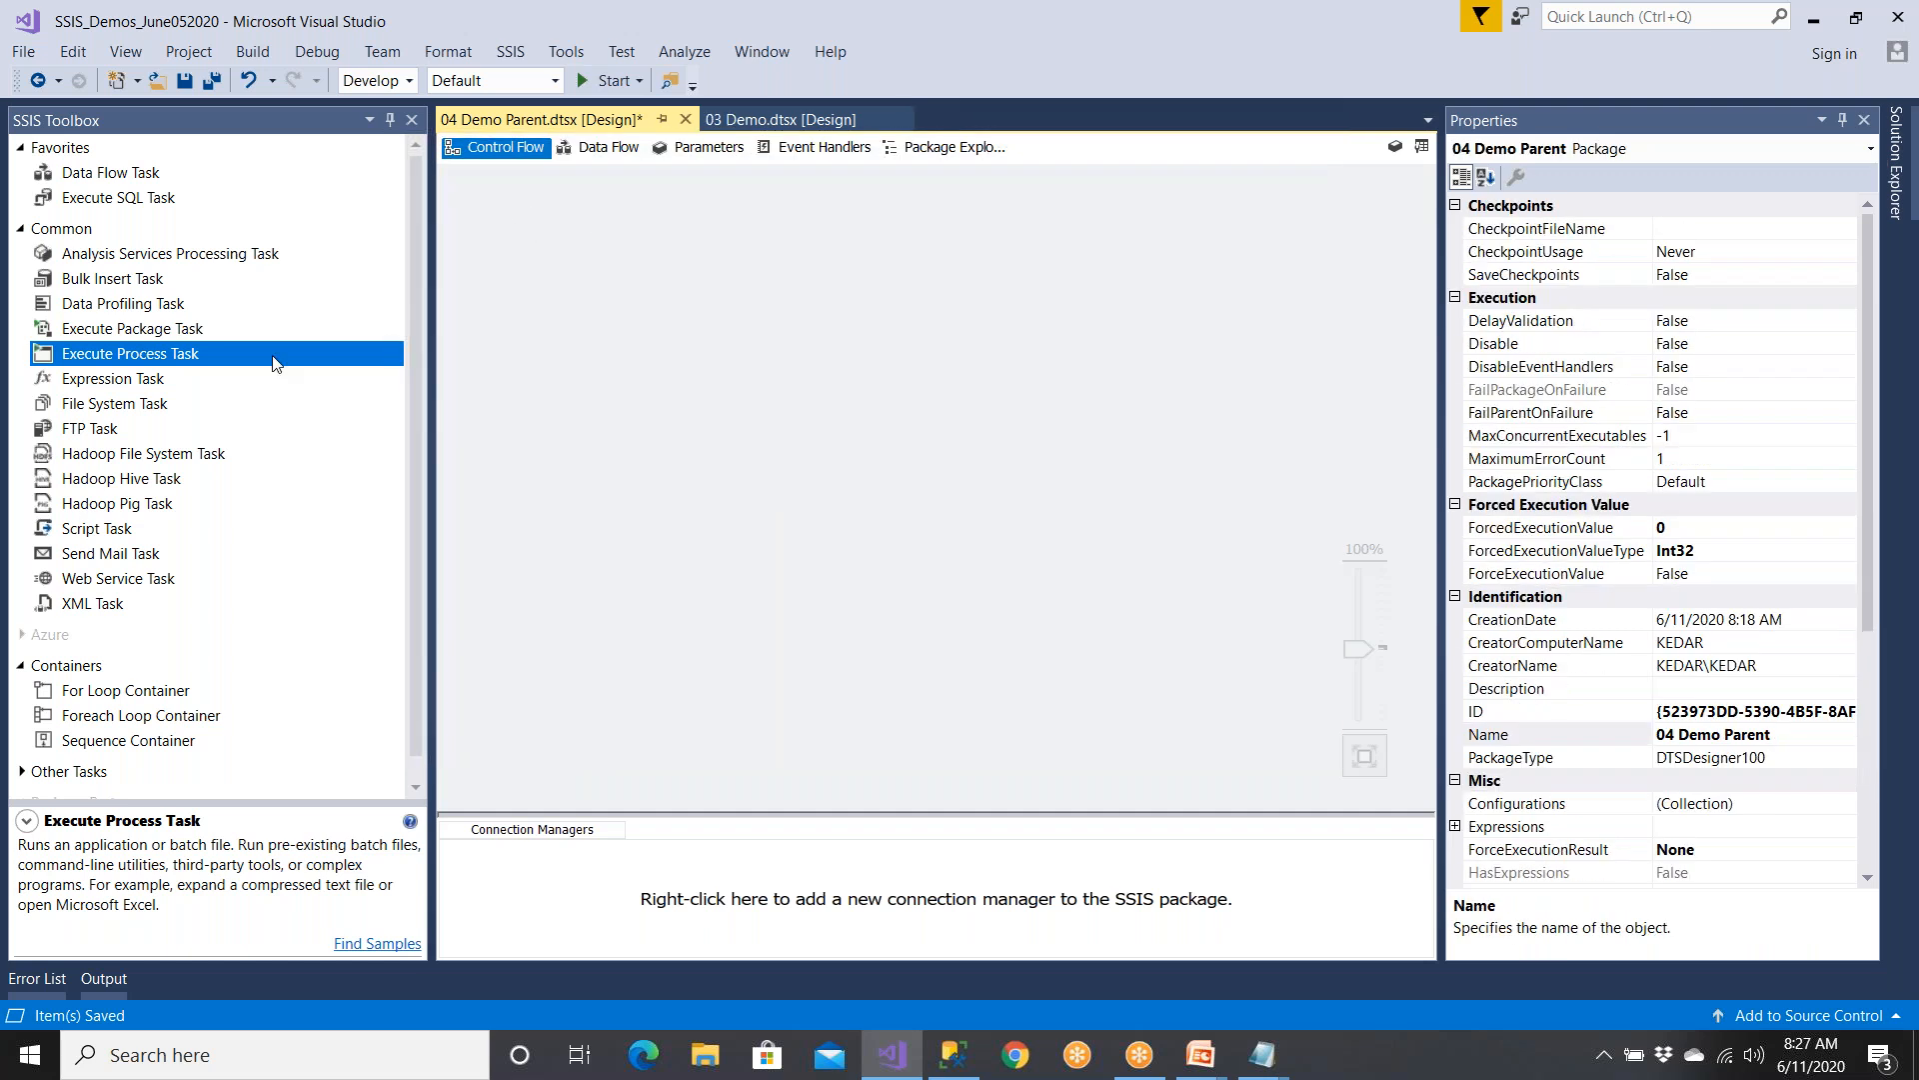
left_click_drag(184, 365, 664, 364)
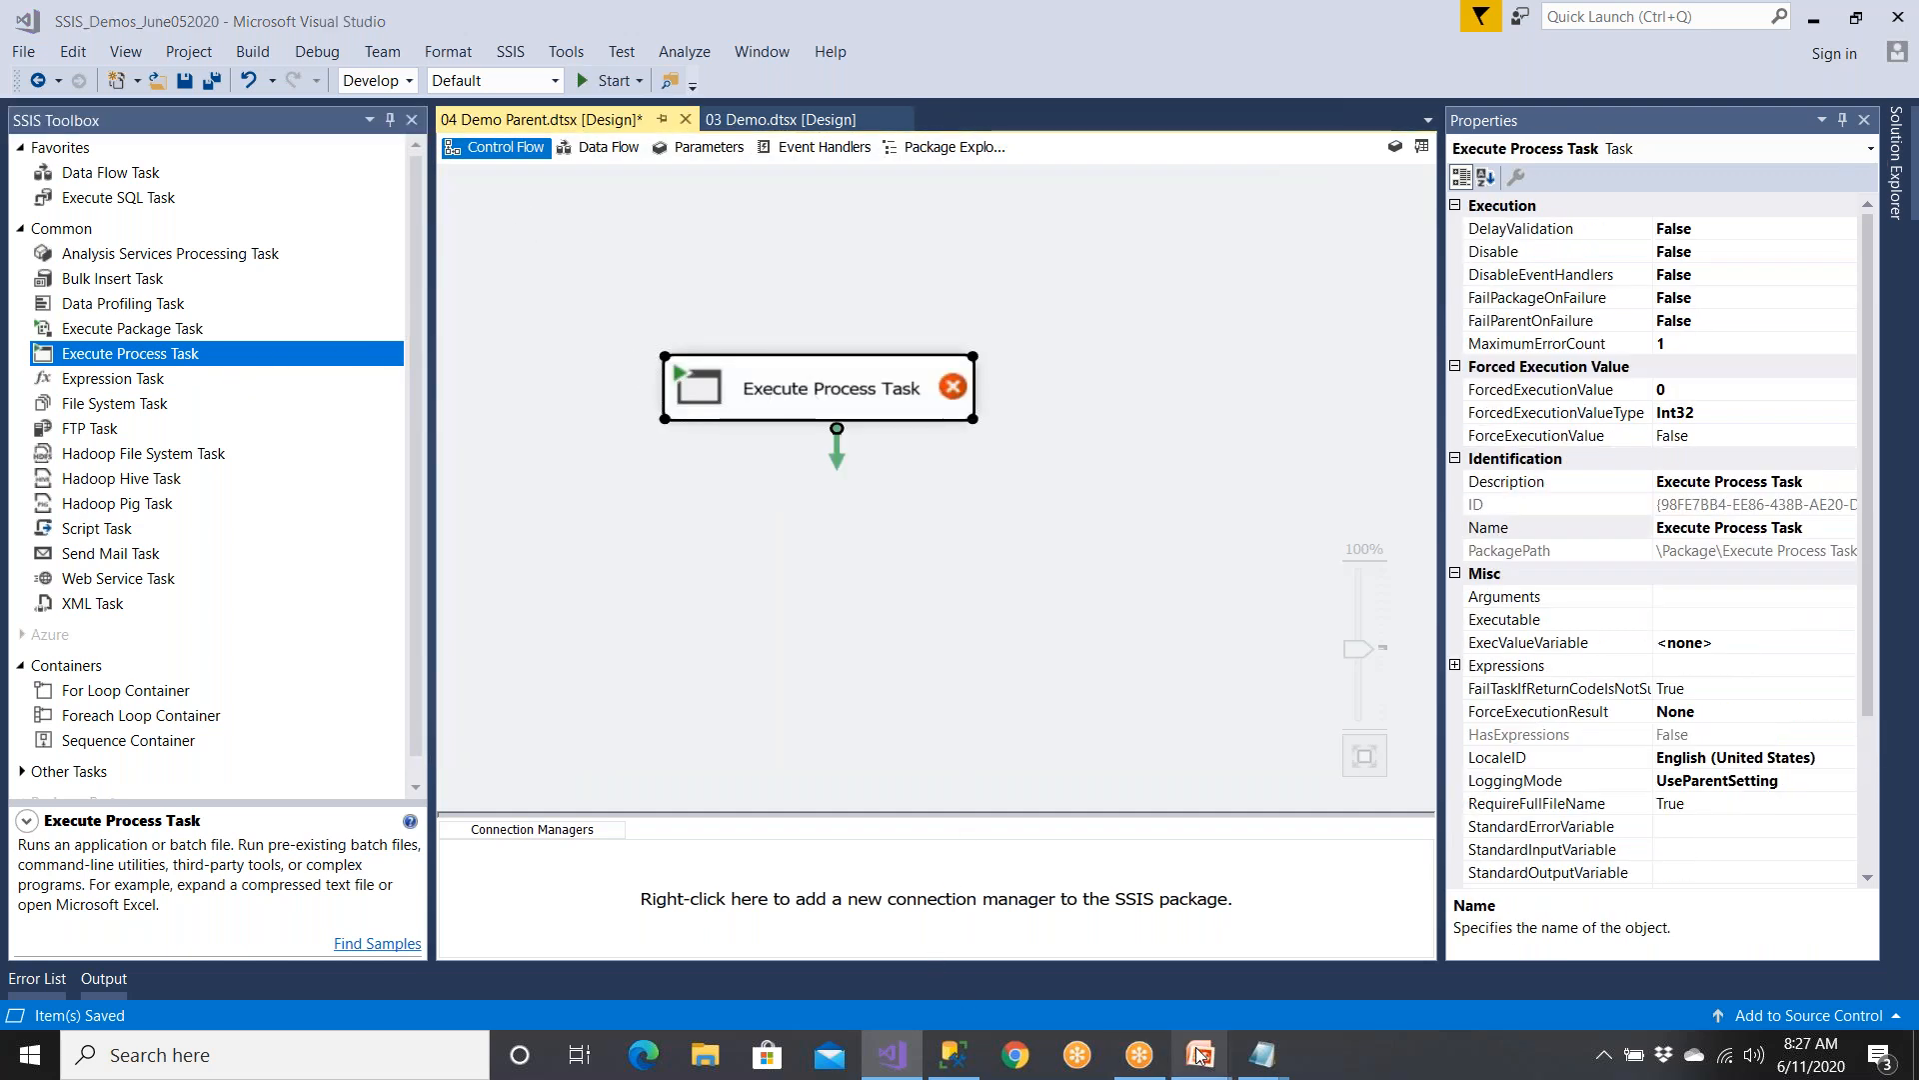
- Switch to the PowerPoint slide show to view the Execute Process Task slide
left_click(1300, 995)
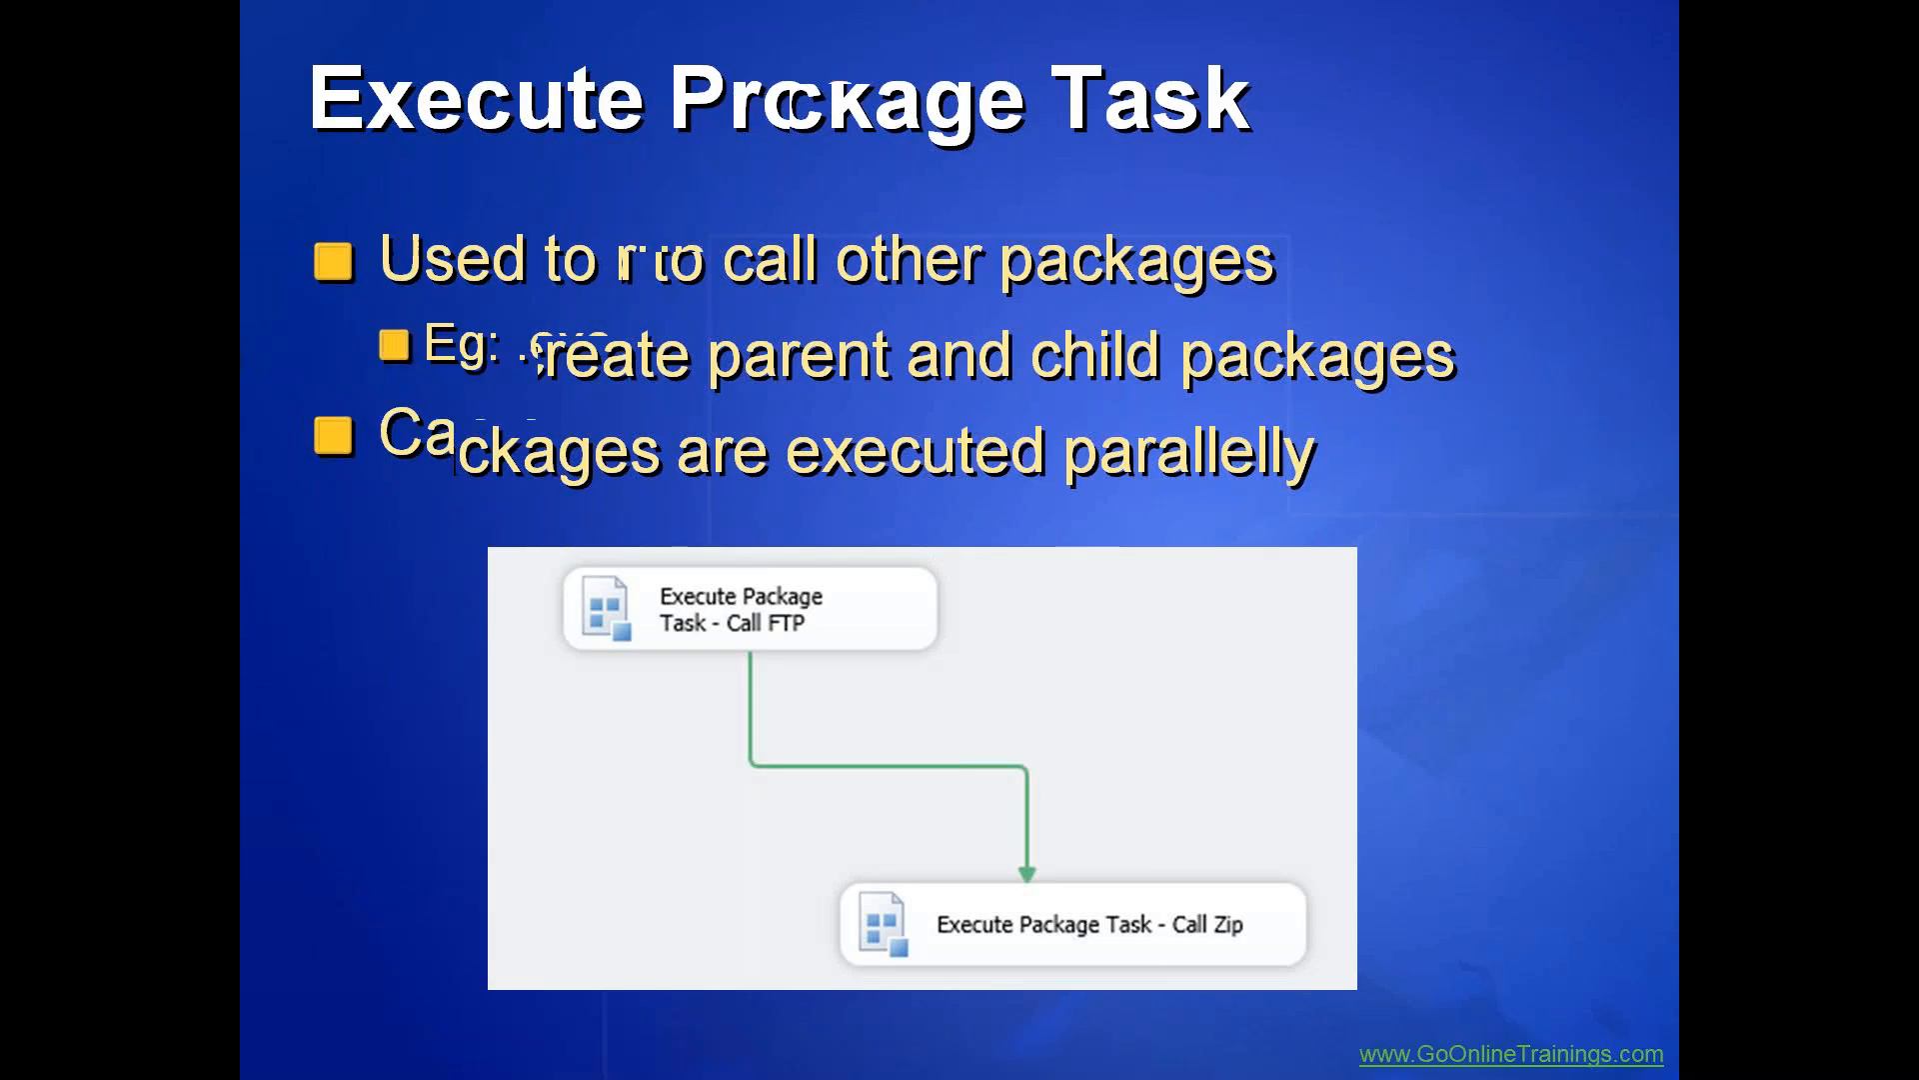